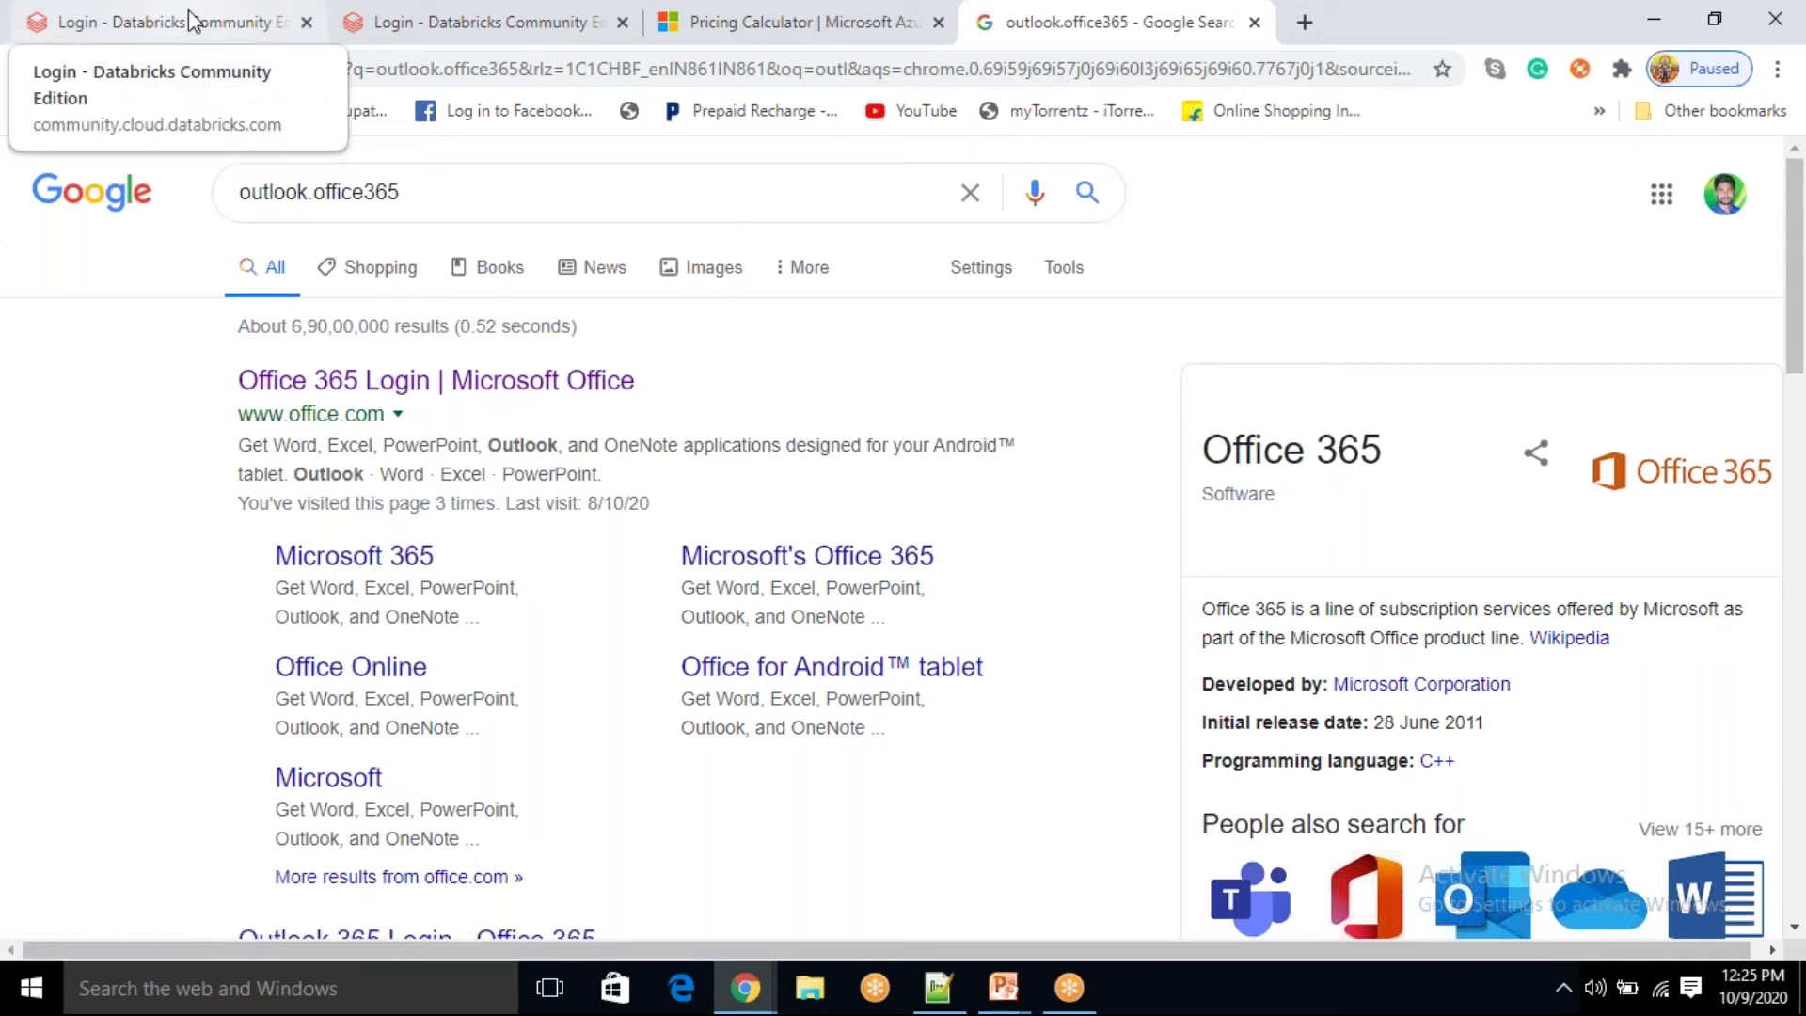
# Step: Return to the Azure Pricing Calculator tab showing the US$301.13 Databricks Premium estimate
pyautogui.click(790, 30)
# Step: Switch the Databricks estimate to pay-as-you-go pricing
pyautogui.scroll(-7, 693, 715)
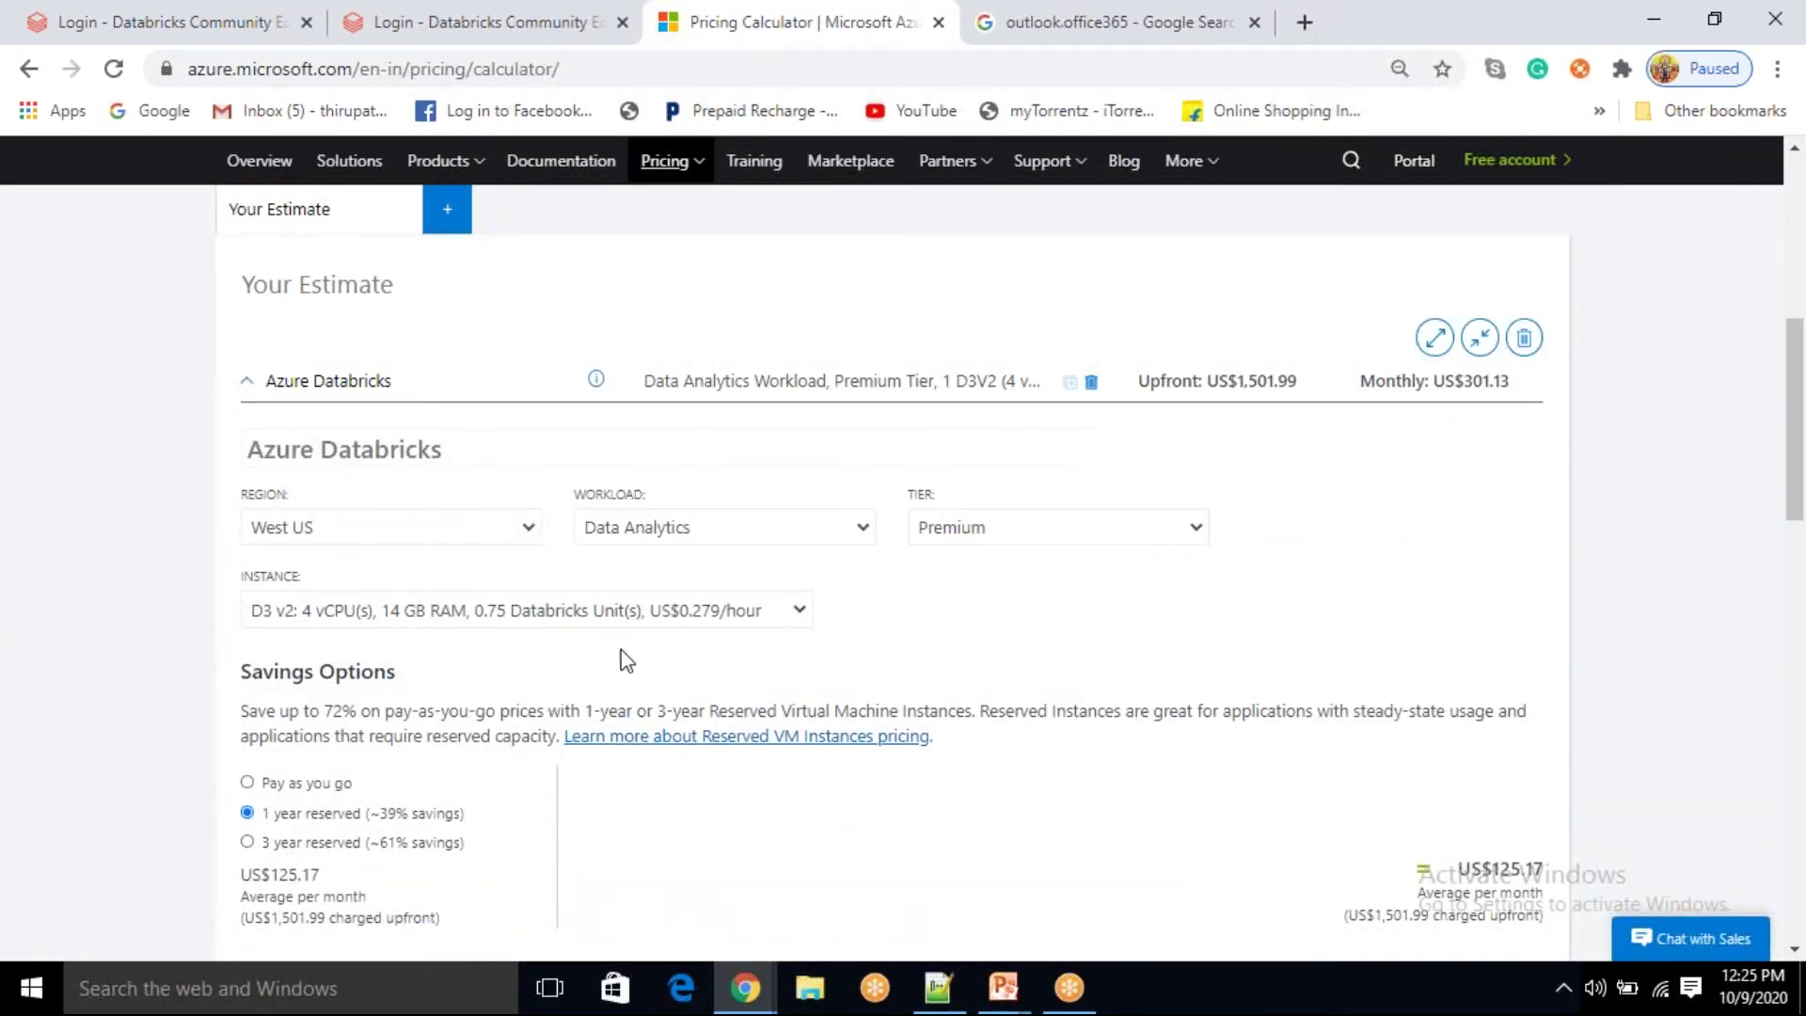
pyautogui.scroll(-1, 734, 640)
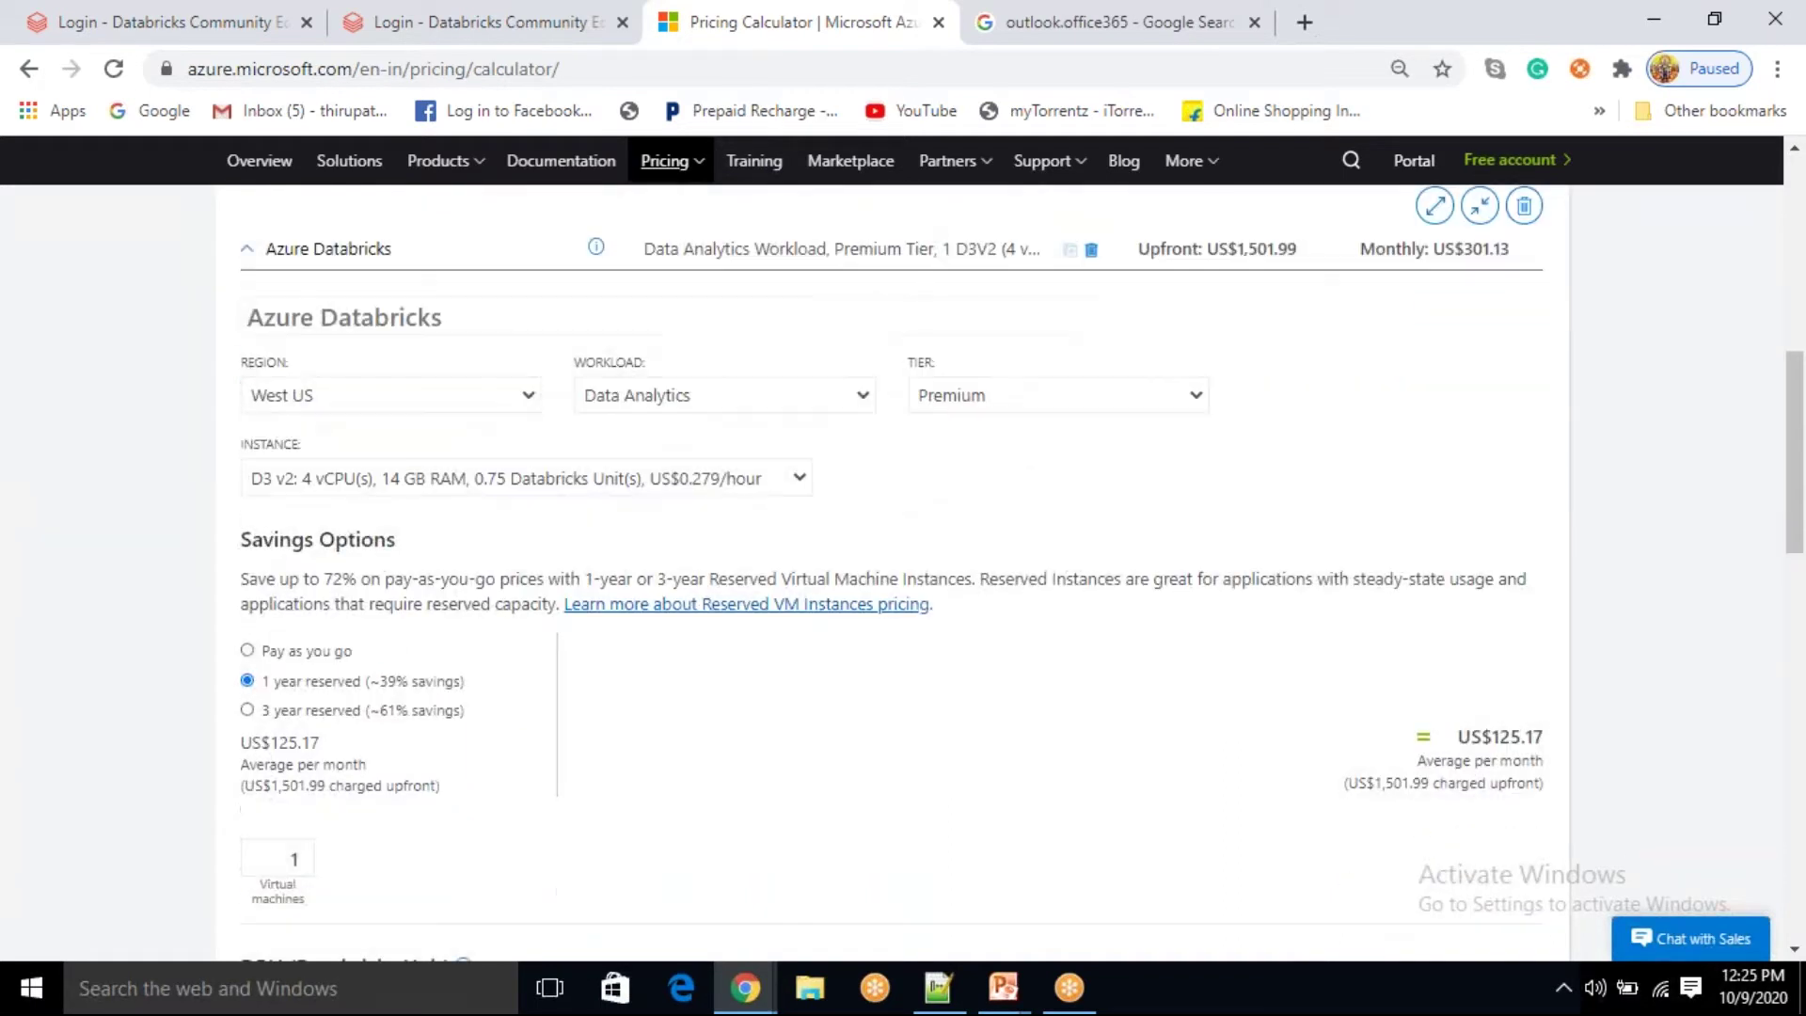
pyautogui.click(271, 651)
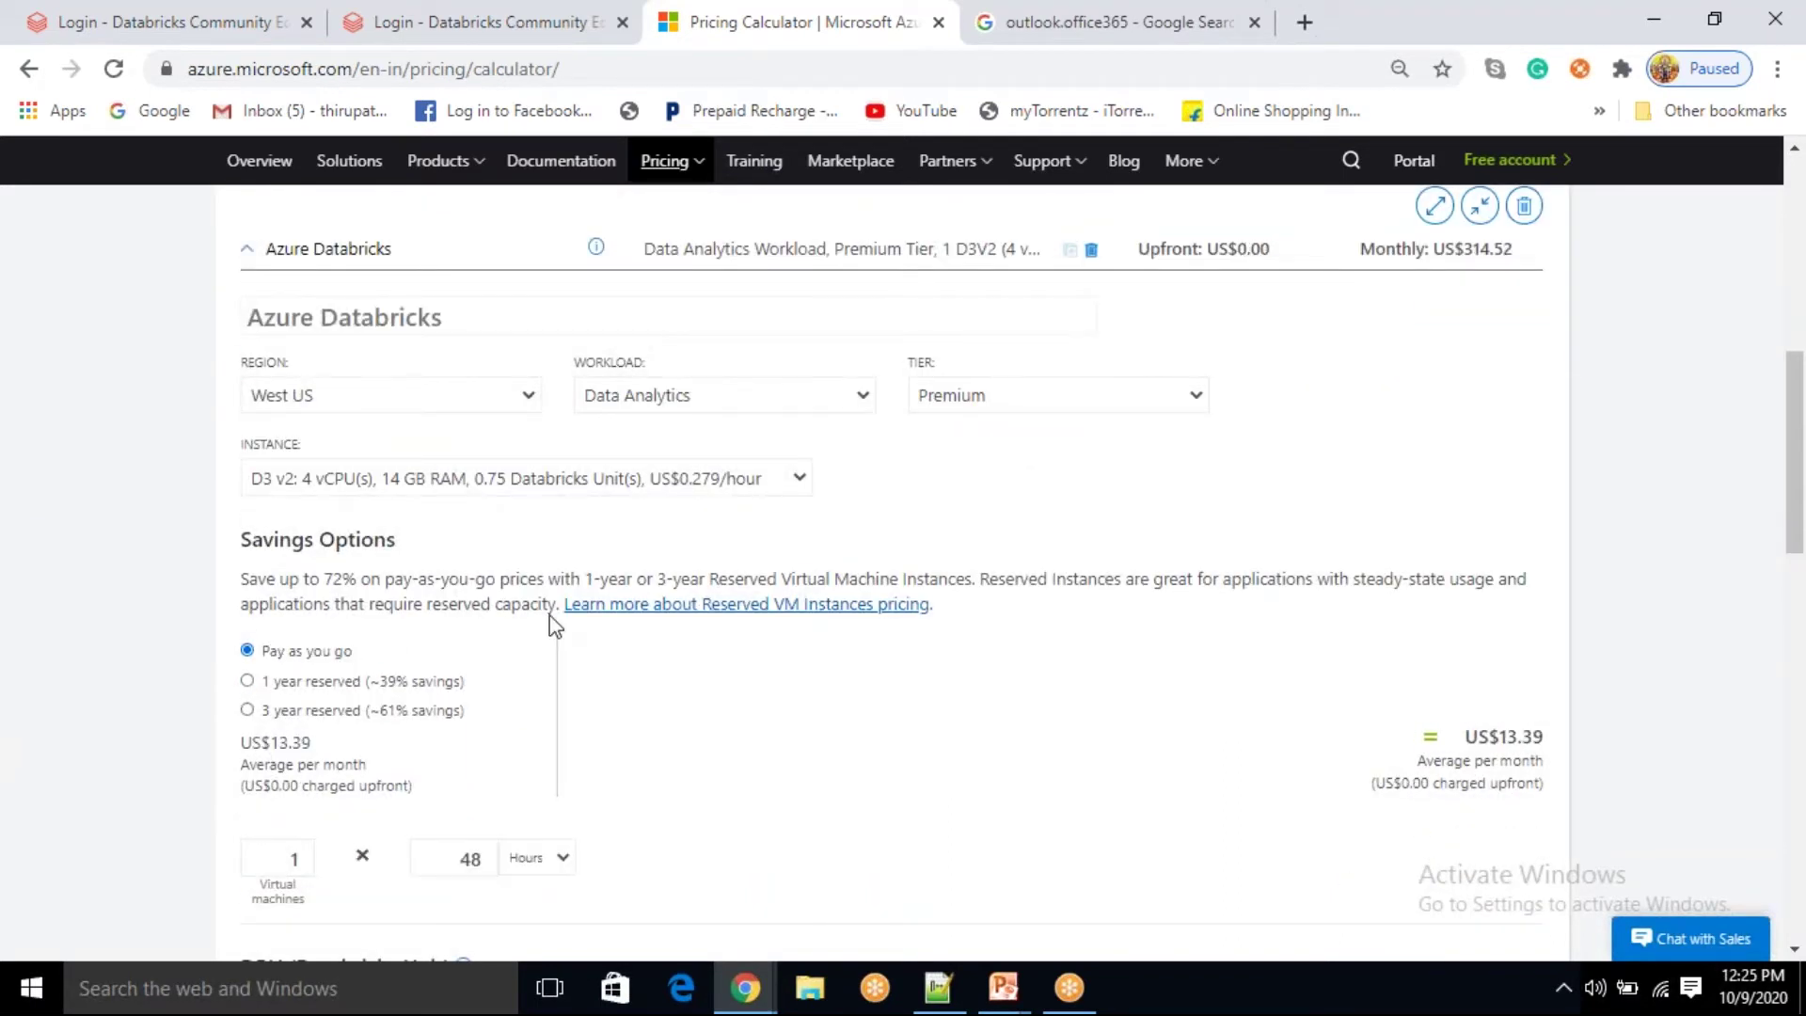
# Step: Lower the virtual machine hours to 1, making that line US$0.28 per month
pyautogui.scroll(-1, 508, 649)
pyautogui.click(489, 732)
pyautogui.click(489, 733)
pyautogui.click(489, 733)
pyautogui.click(489, 733)
pyautogui.click(489, 733)
pyautogui.click(489, 732)
pyautogui.click(489, 733)
pyautogui.click(489, 732)
pyautogui.click(489, 732)
pyautogui.click(489, 733)
pyautogui.click(489, 733)
pyautogui.click(489, 732)
pyautogui.click(489, 733)
pyautogui.click(489, 732)
pyautogui.click(489, 733)
pyautogui.click(489, 732)
pyautogui.click(489, 733)
pyautogui.click(489, 733)
pyautogui.click(489, 733)
pyautogui.click(489, 733)
pyautogui.click(489, 732)
pyautogui.click(489, 733)
pyautogui.doubleClick(489, 733)
pyautogui.doubleClick(489, 733)
pyautogui.click(489, 732)
pyautogui.doubleClick(489, 732)
pyautogui.click(489, 732)
pyautogui.click(489, 733)
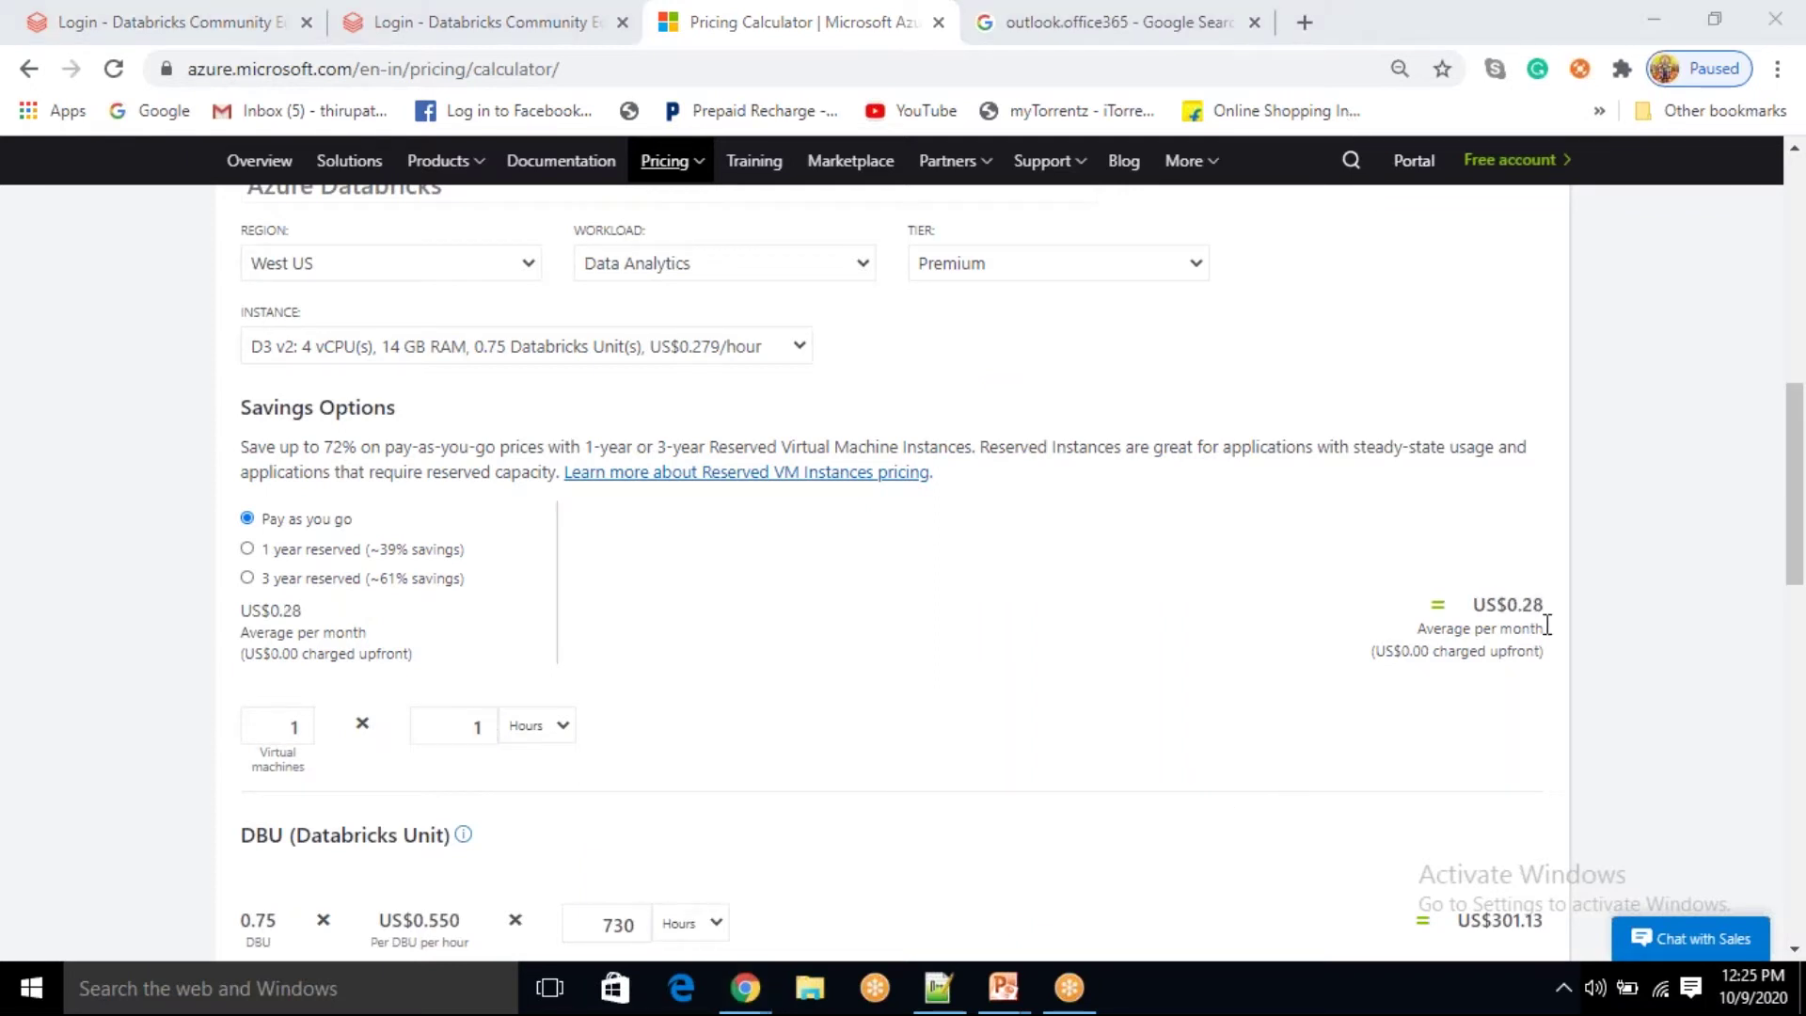
# Step: Adjust the hours spinner and try the Days usage unit, then return to Hours
pyautogui.click(556, 726)
pyautogui.click(556, 726)
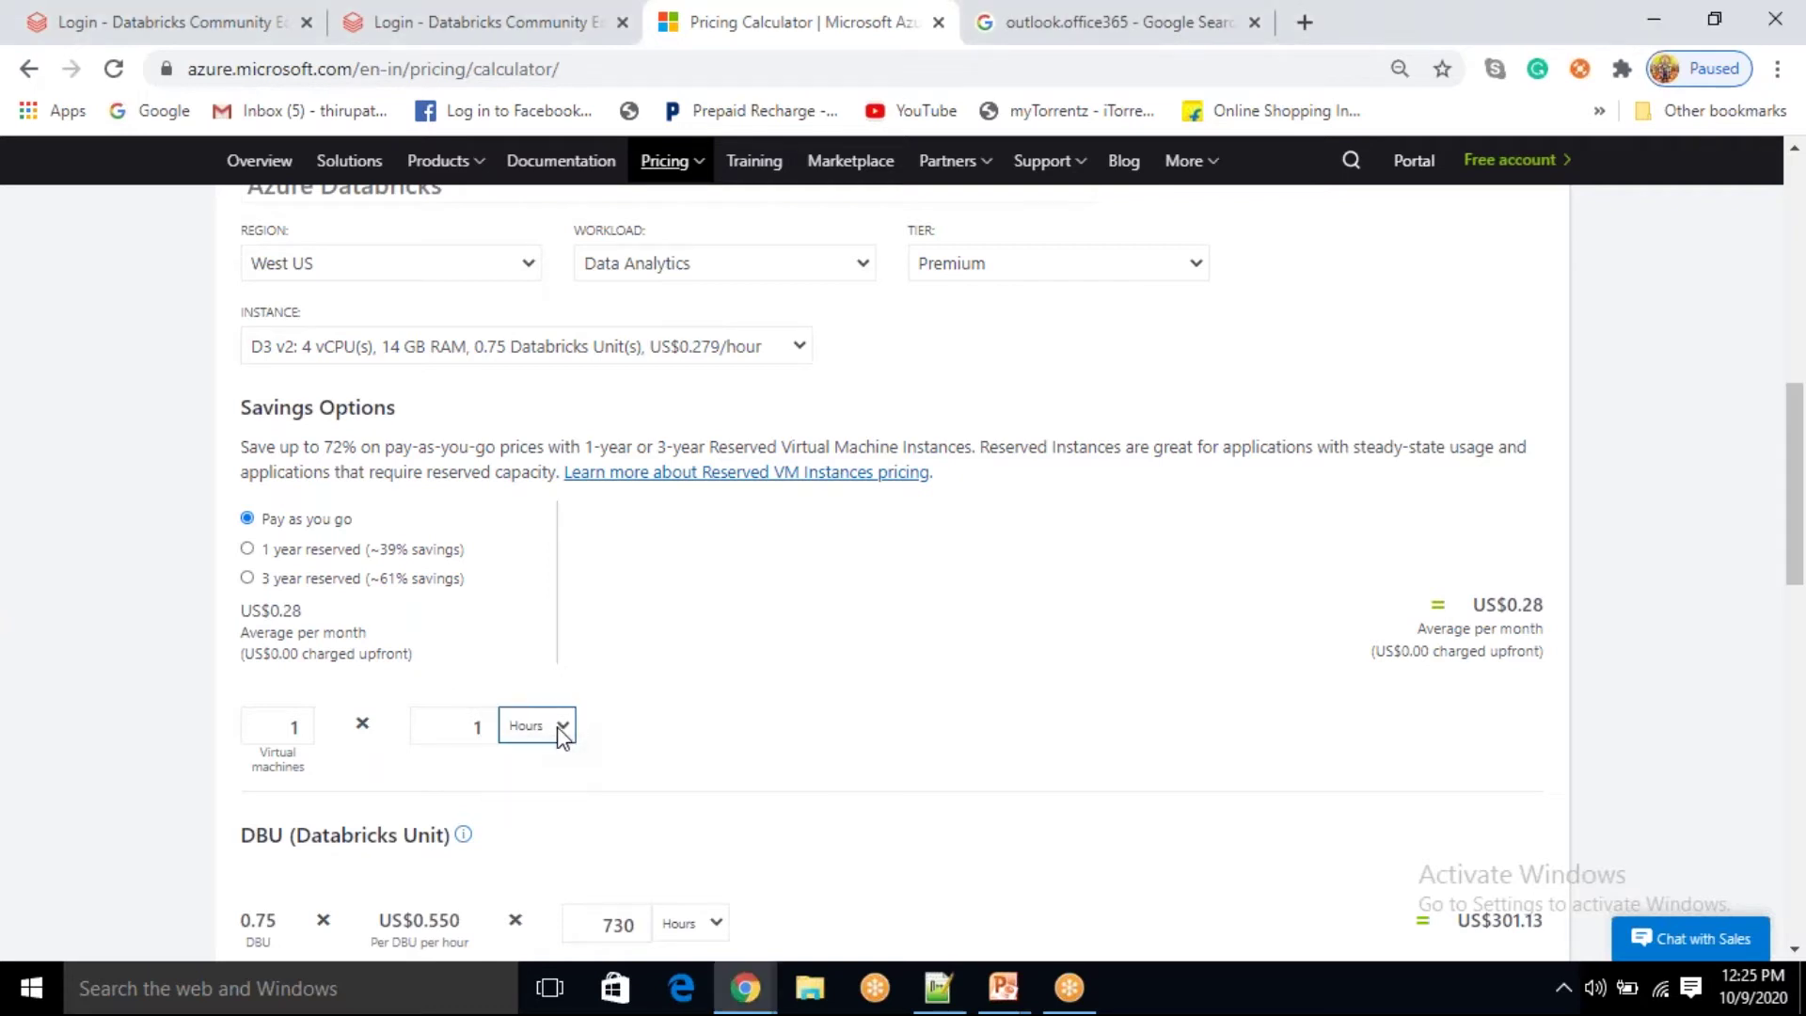
pyautogui.click(488, 719)
pyautogui.click(489, 719)
pyautogui.click(488, 720)
pyautogui.click(488, 719)
pyautogui.click(488, 735)
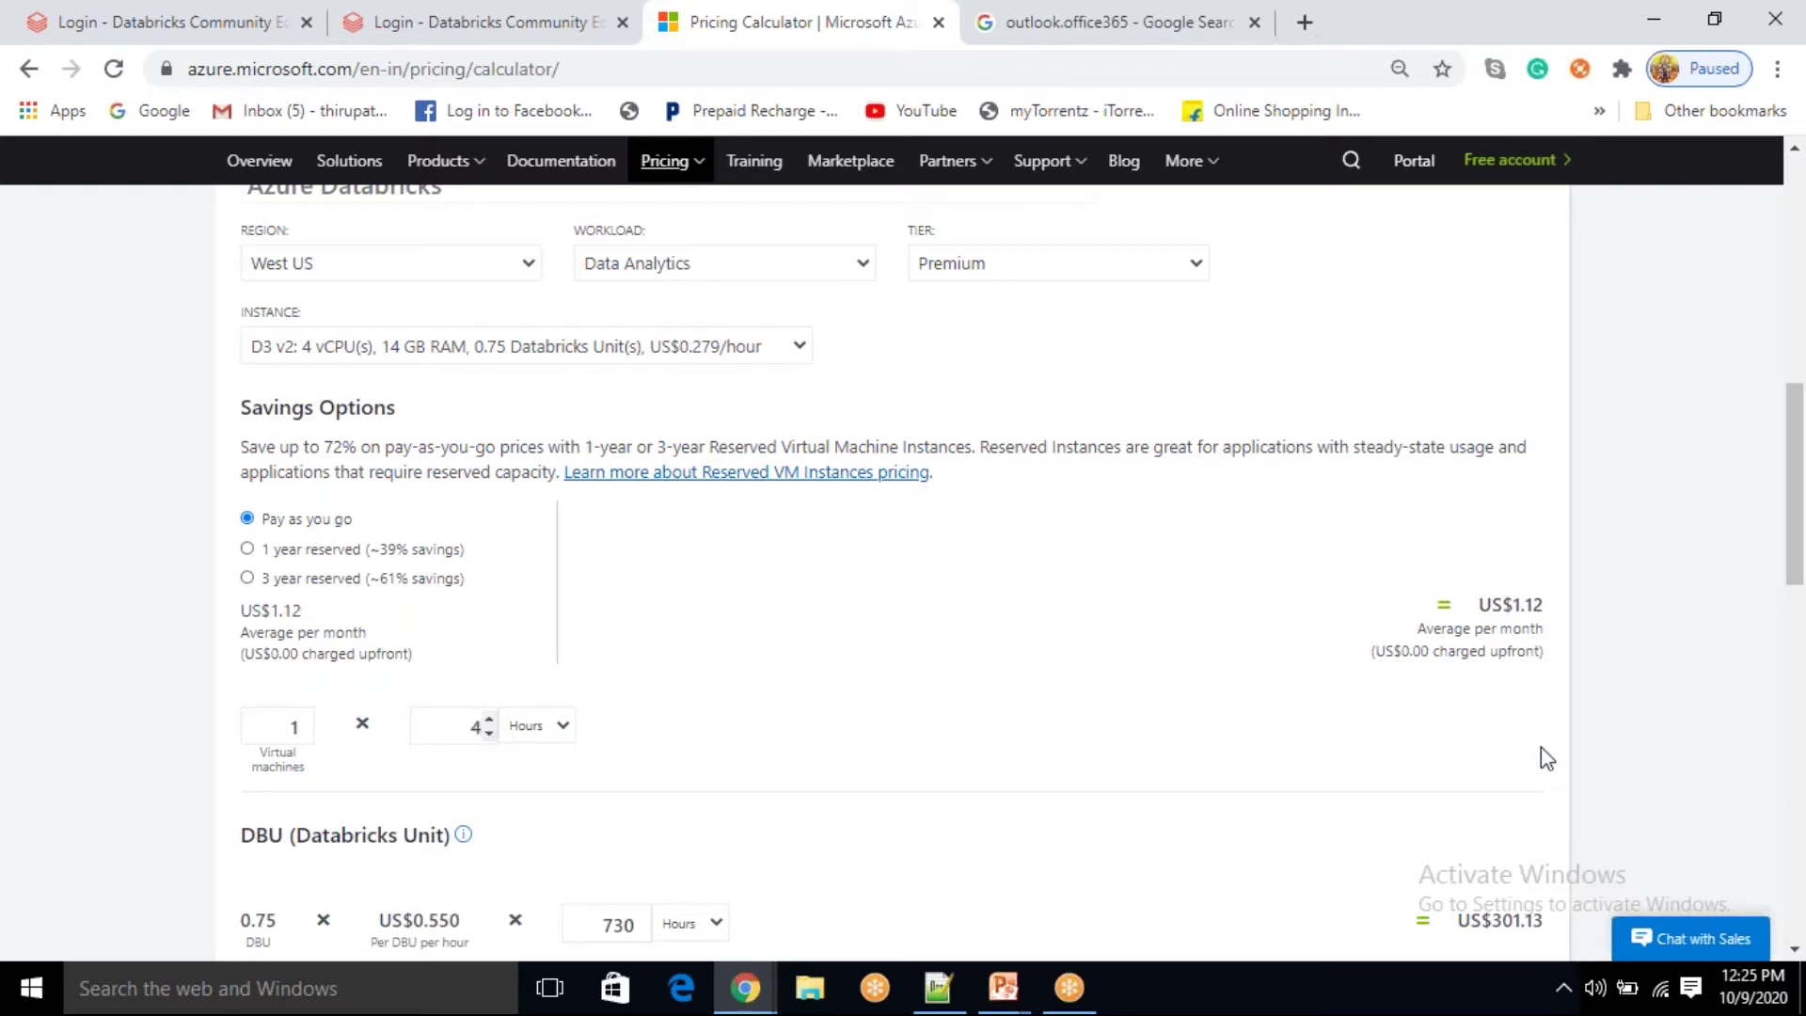
pyautogui.click(561, 726)
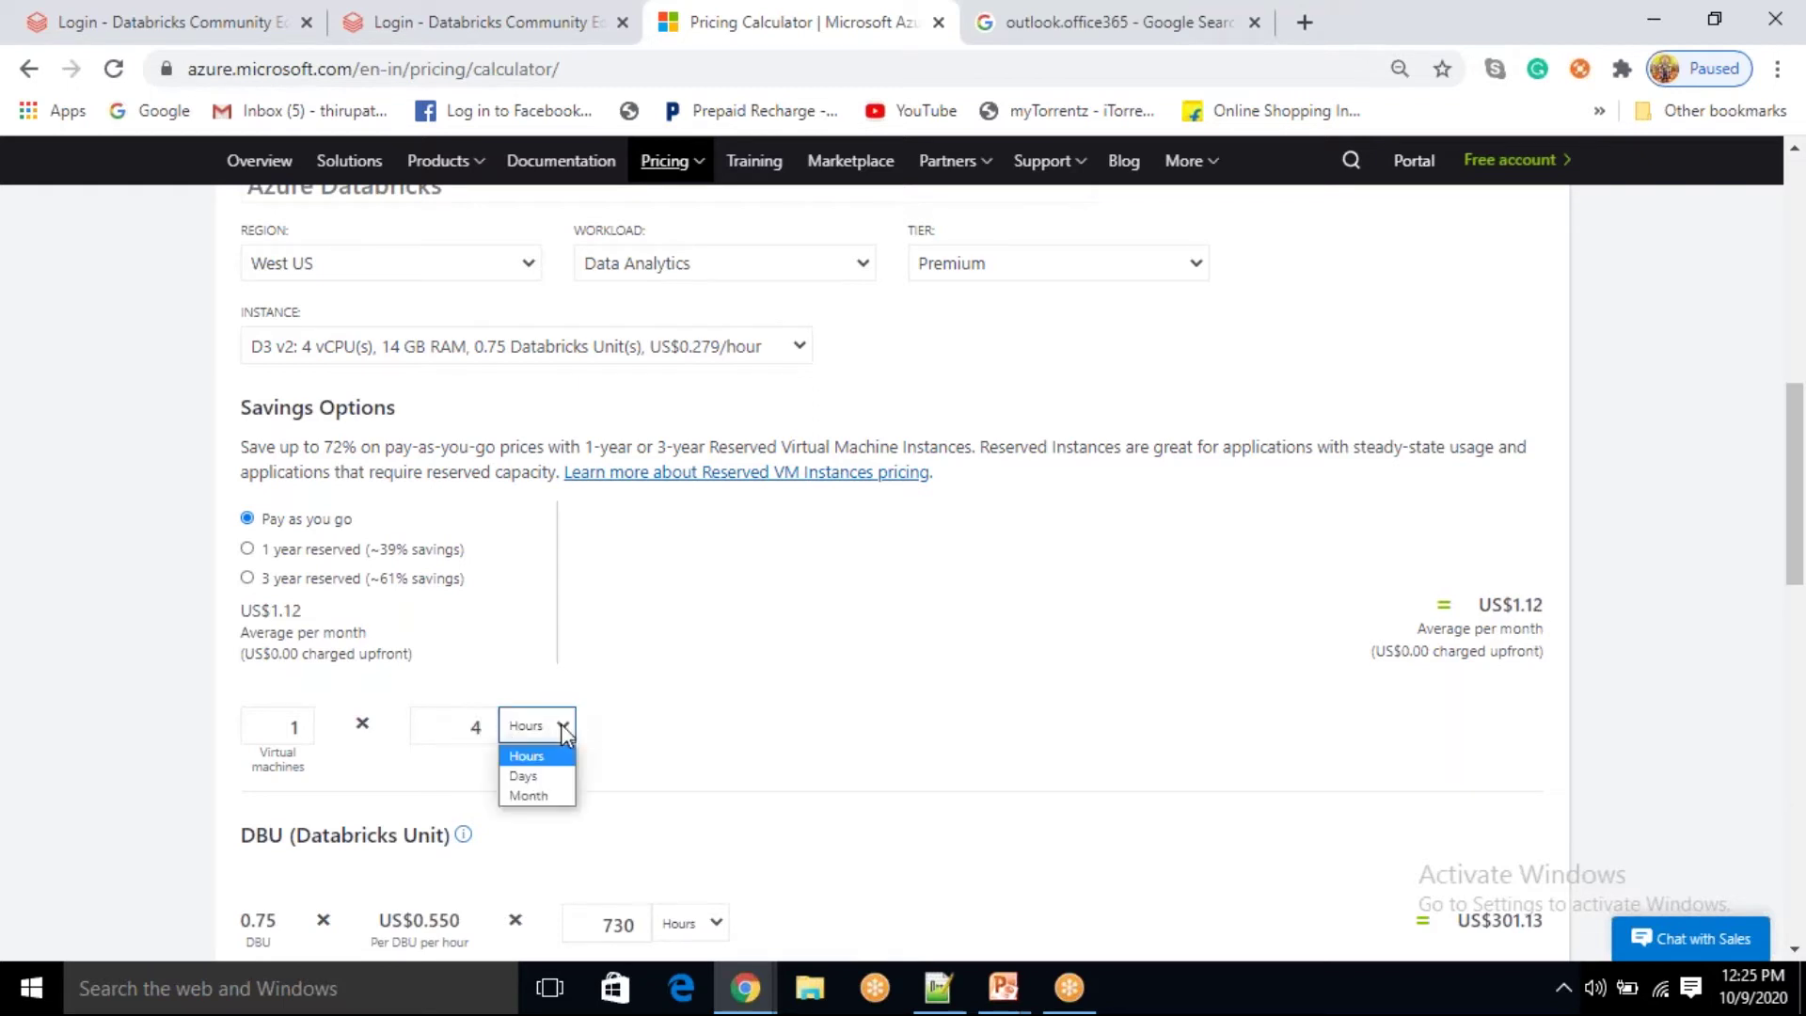
pyautogui.click(550, 769)
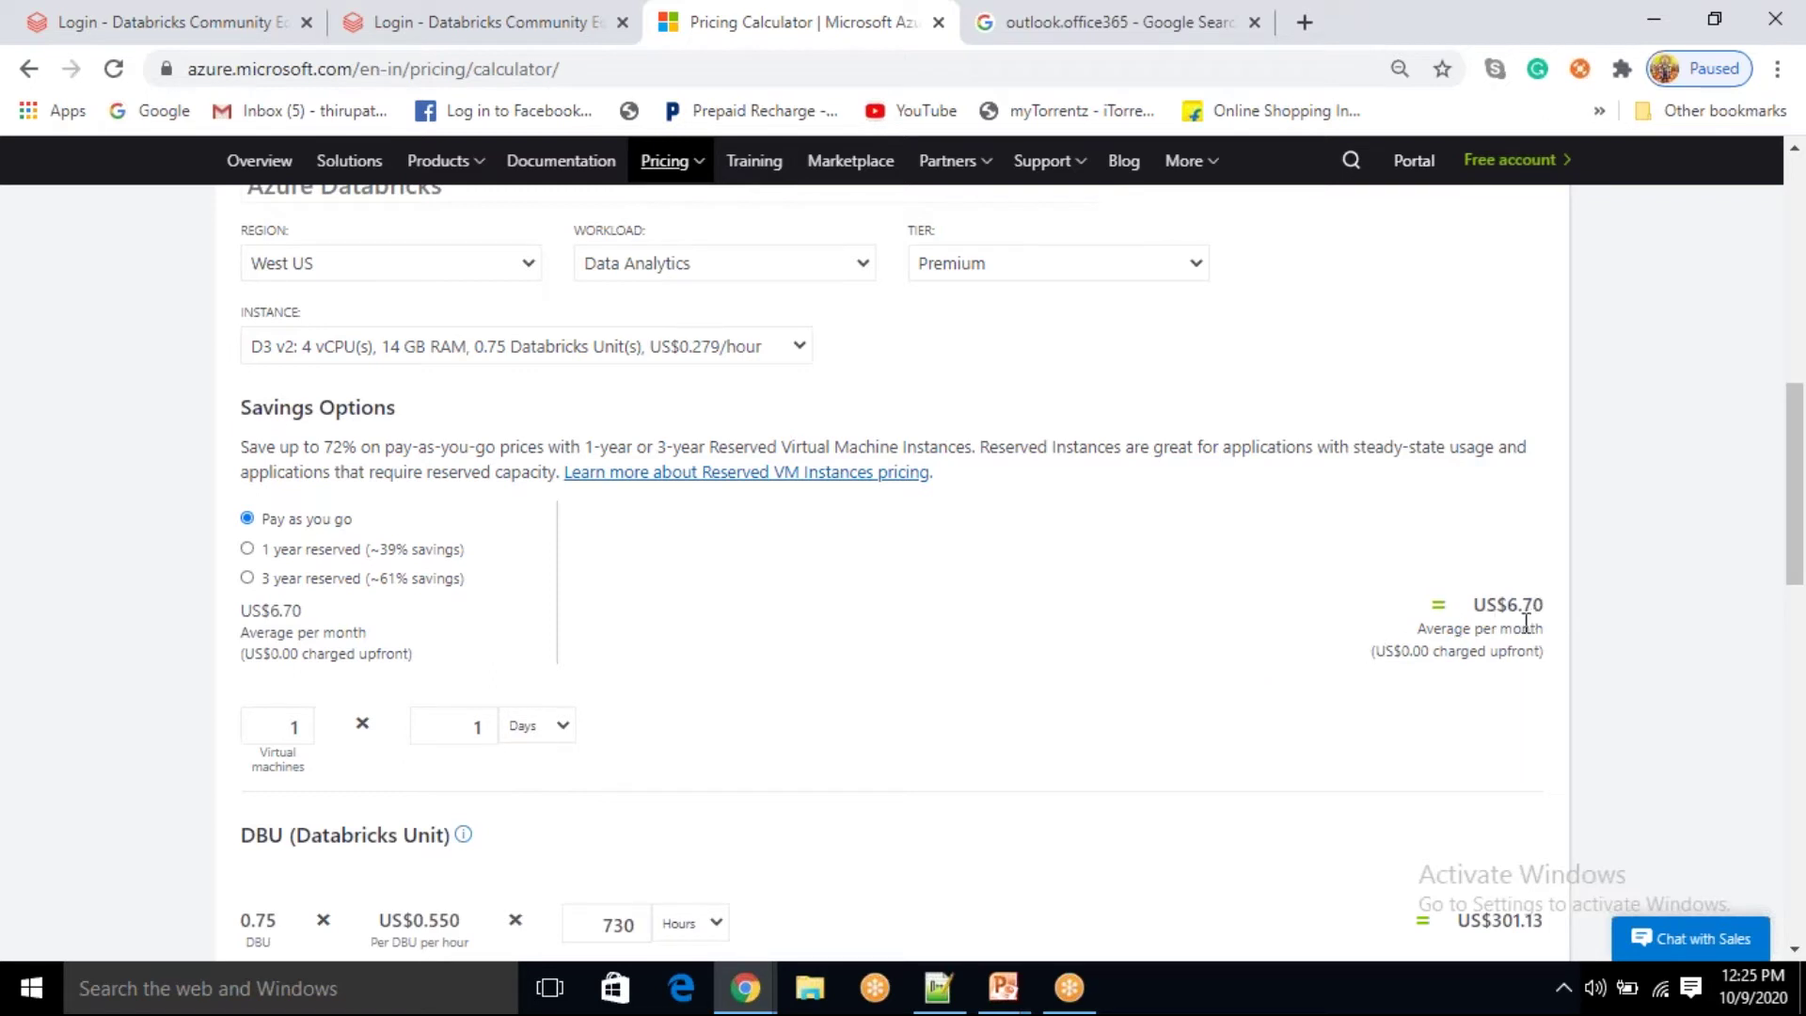
pyautogui.click(553, 726)
pyautogui.click(526, 756)
# Step: Enter 4 virtual machine hours, making compute US$1.12 and the total US$302.24
pyautogui.click(481, 728)
pyautogui.press('BackSpace')
pyautogui.press('BackSpace')
pyautogui.write('4')
pyautogui.moveTo(1552, 610); pyautogui.dragTo(1449, 640)
pyautogui.click(1354, 770)
# Step: Replace the 730 DBU hours with 4, making the DBU line US$1.65
pyautogui.scroll(-2, 1352, 767)
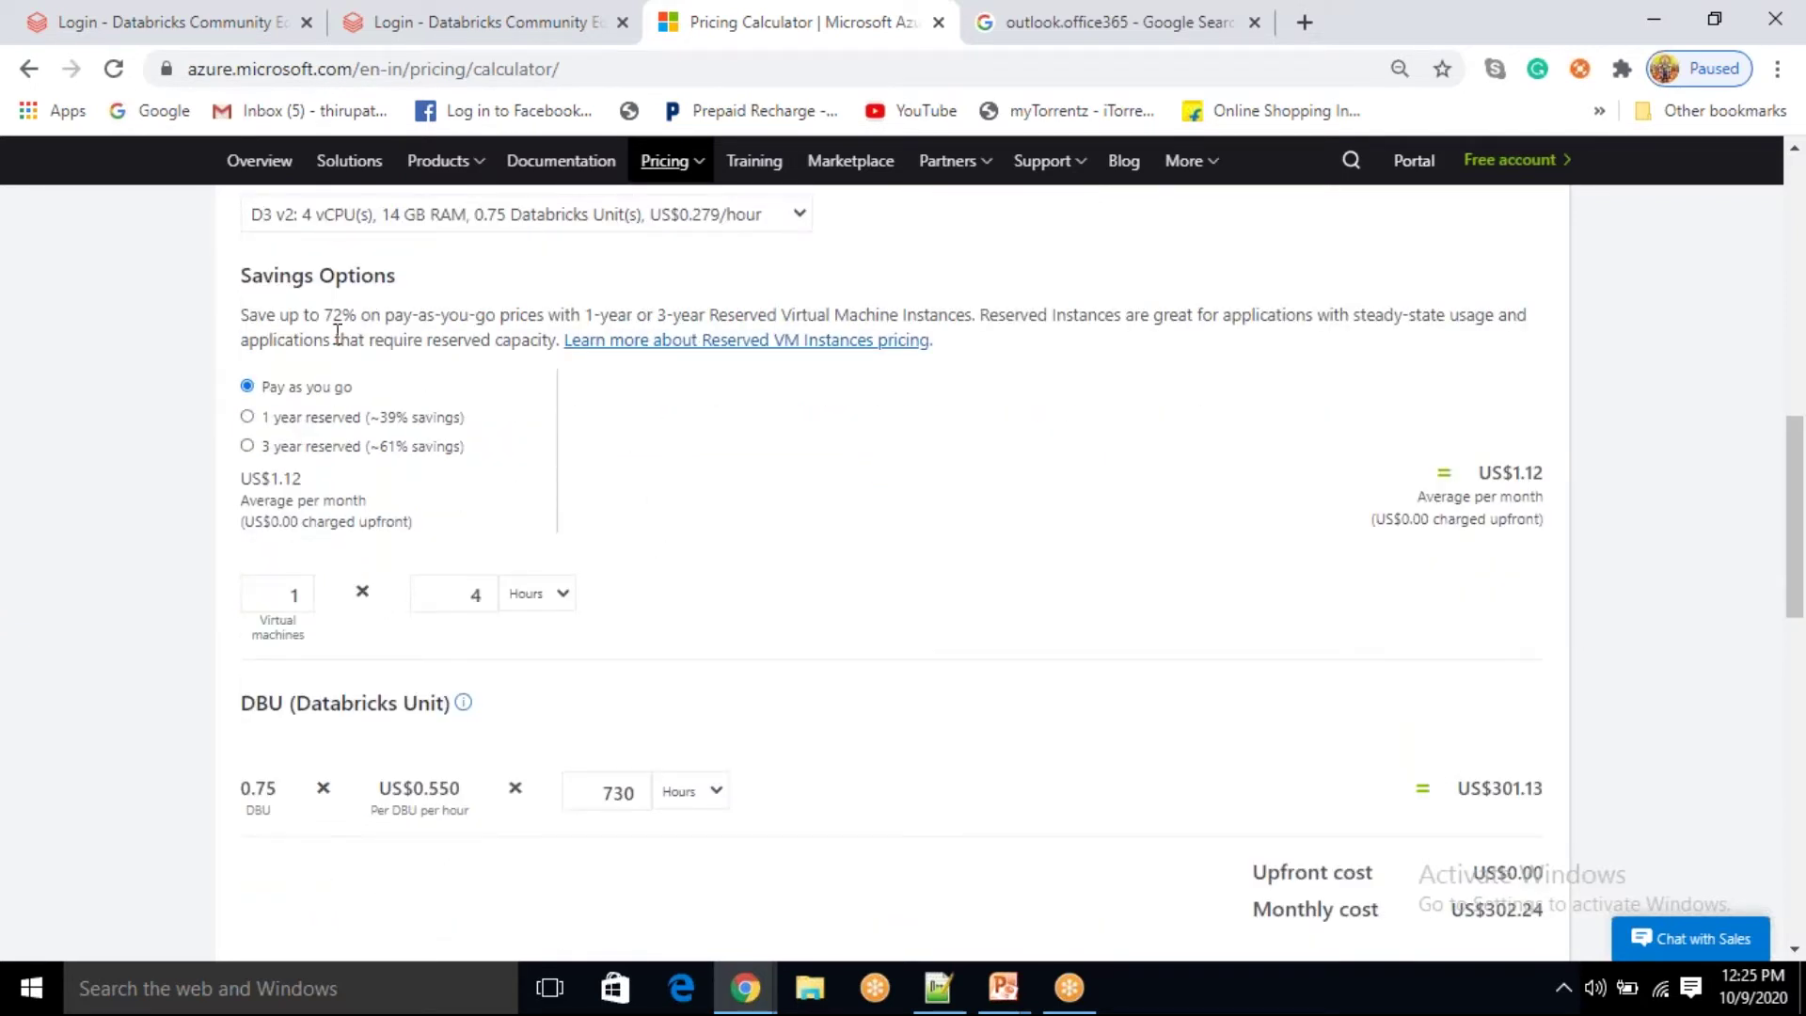
pyautogui.scroll(-1, 804, 611)
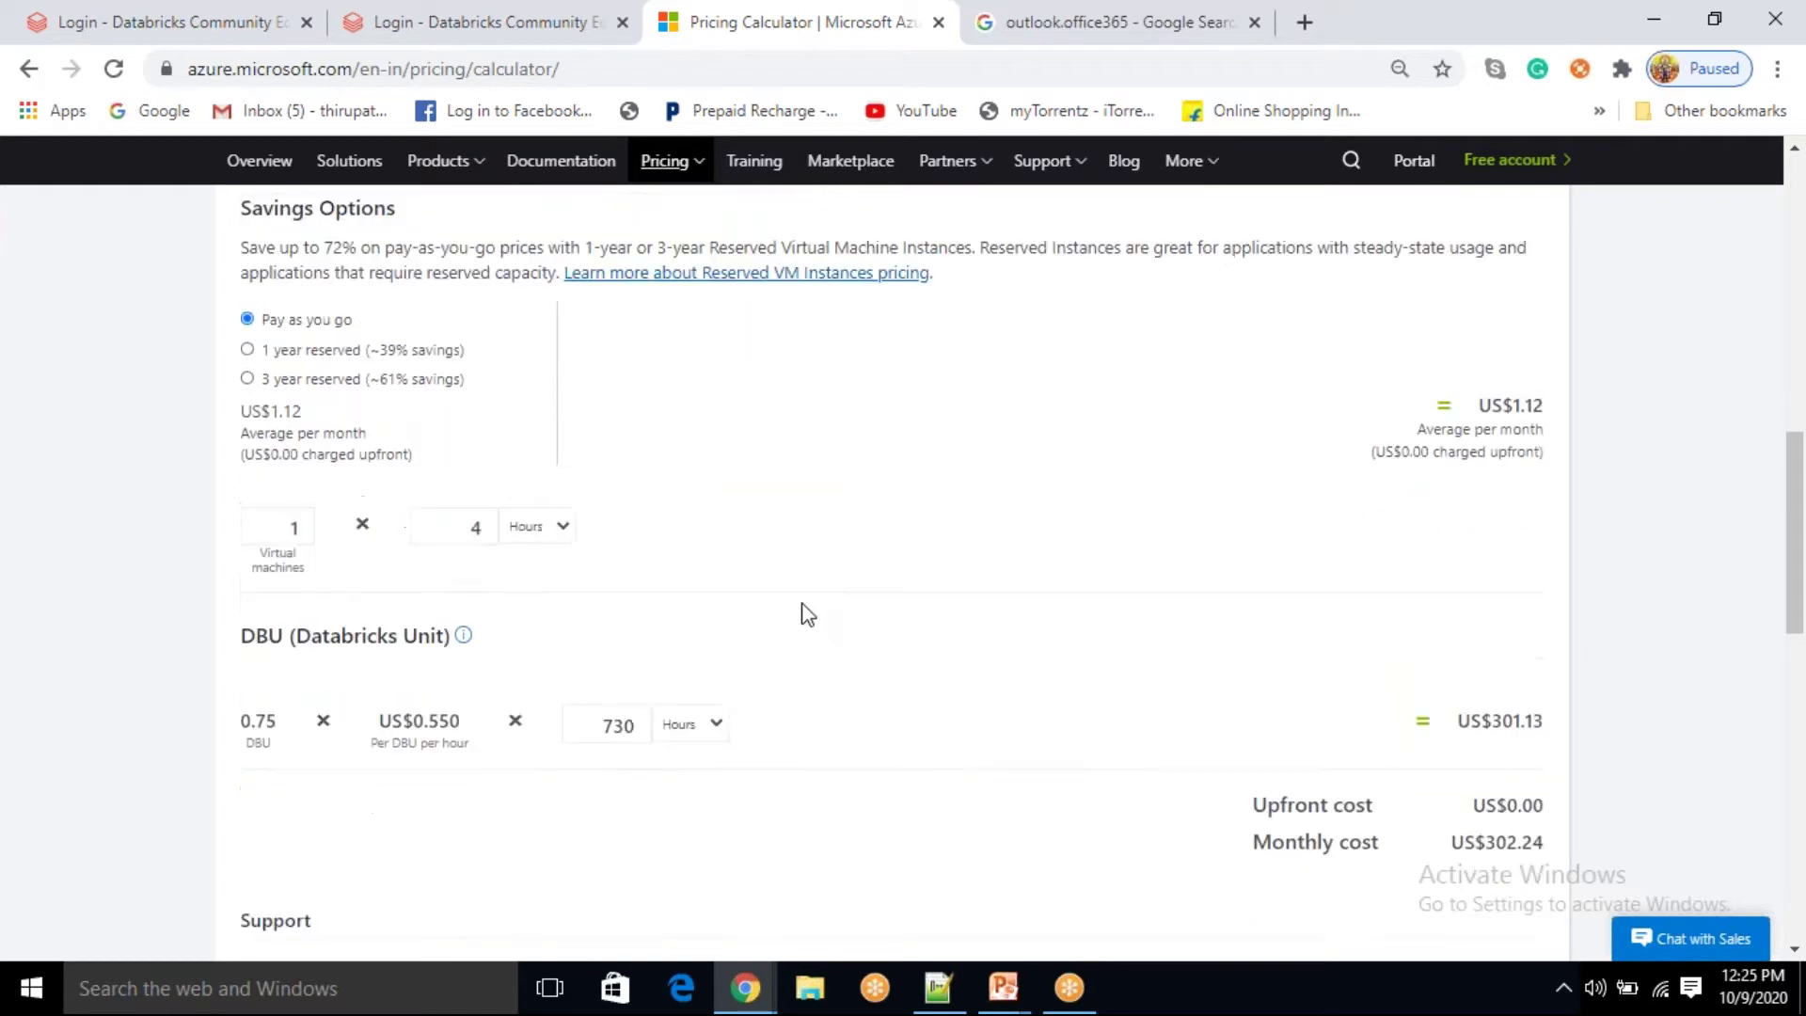
pyautogui.scroll(-1, 804, 612)
pyautogui.moveTo(331, 572); pyautogui.dragTo(438, 572)
pyautogui.click(527, 589)
pyautogui.click(532, 577)
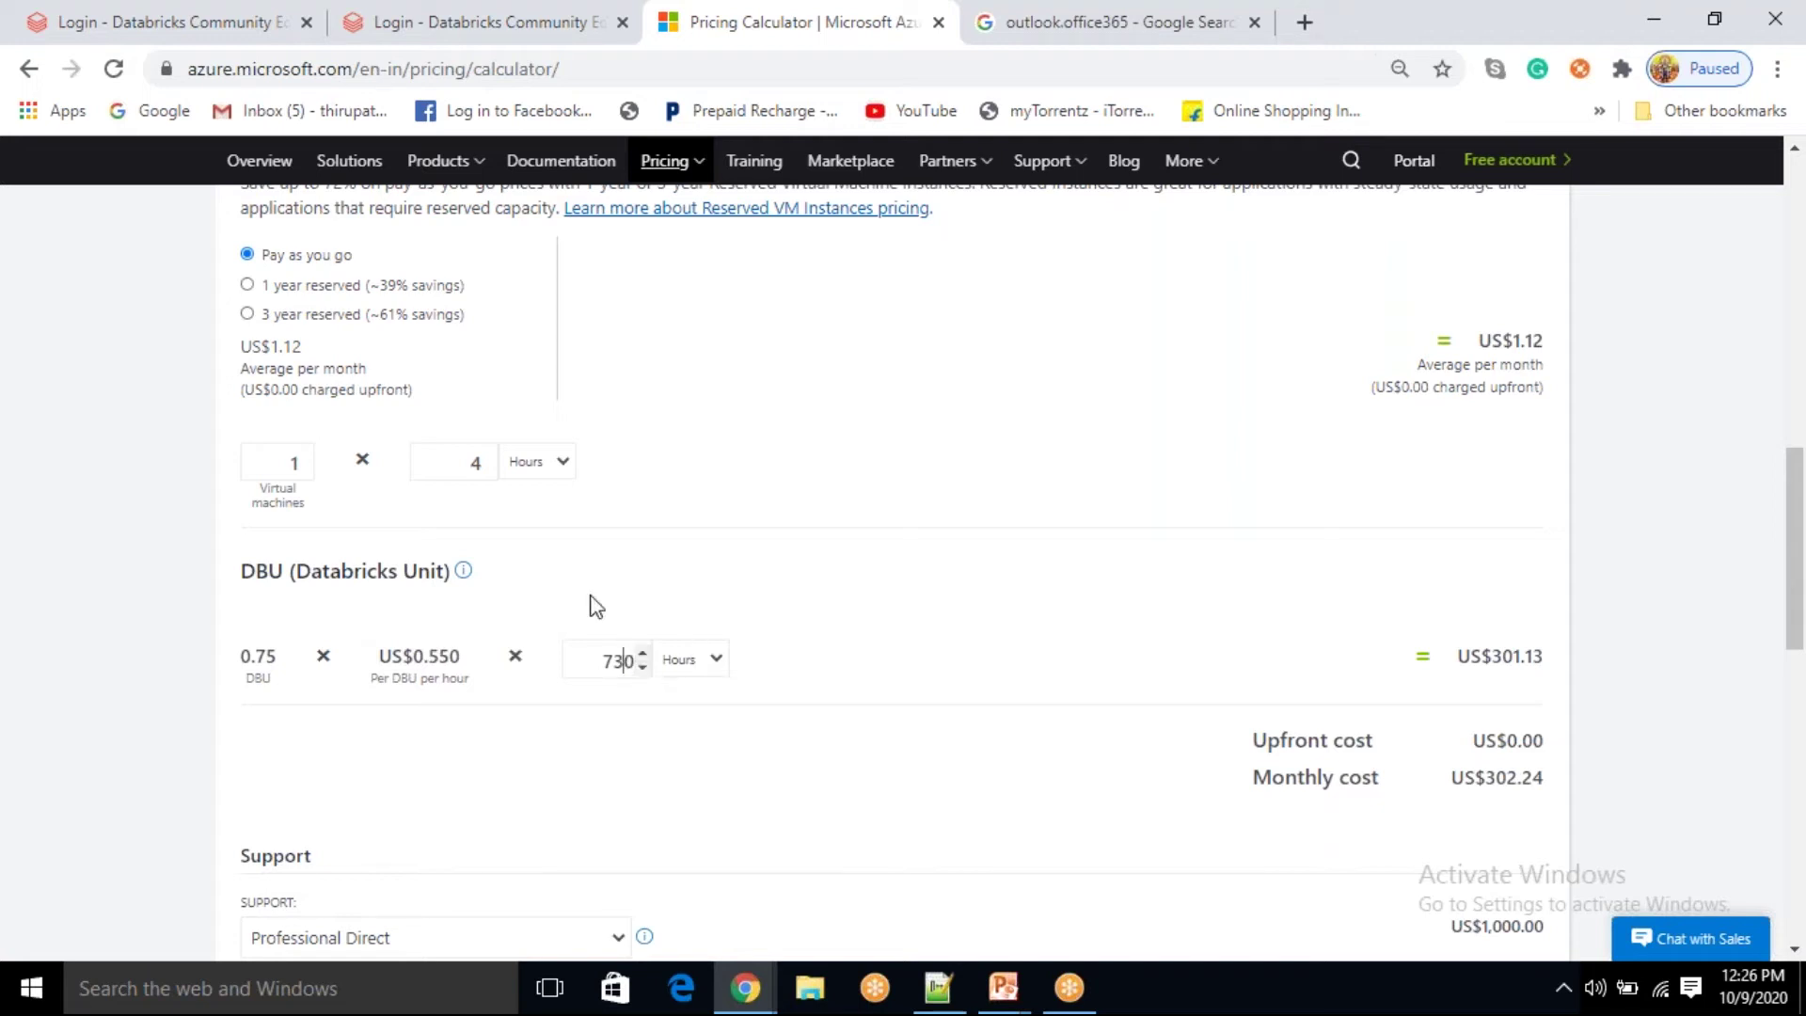
pyautogui.click(623, 660)
pyautogui.press('BackSpace')
pyautogui.press('BackSpace')
pyautogui.press('BackSpace')
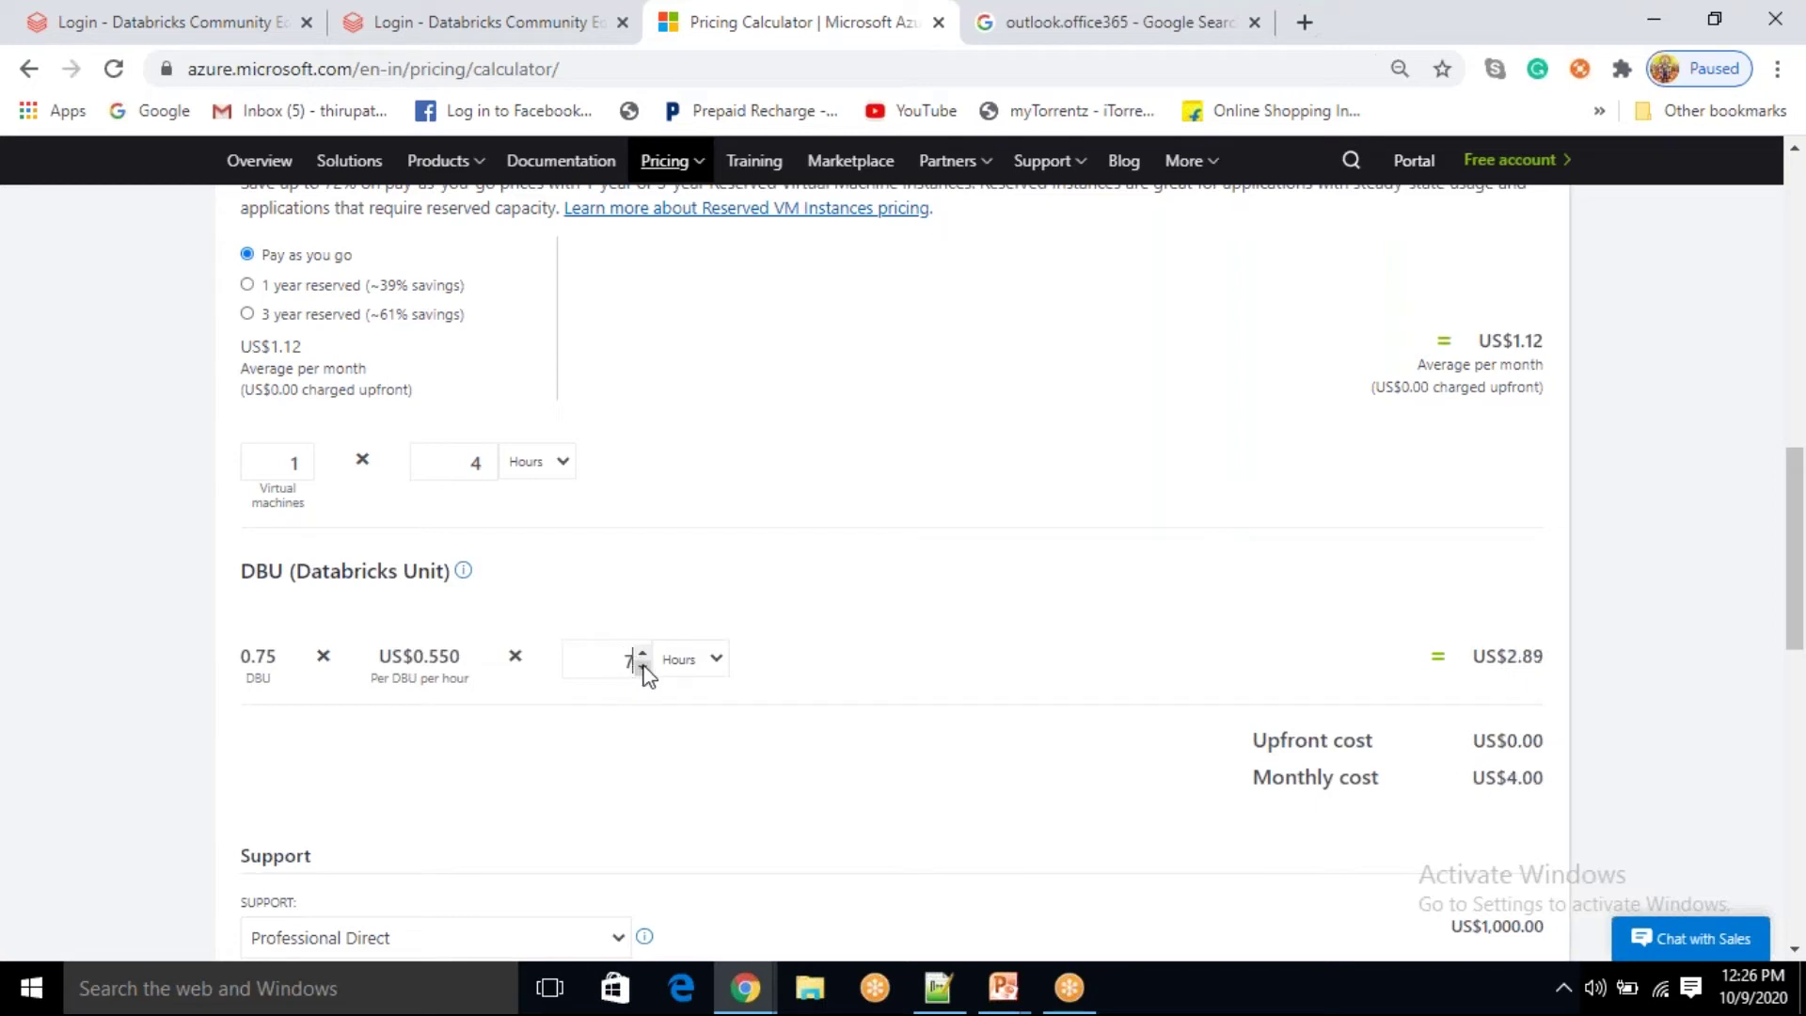
pyautogui.write('4')
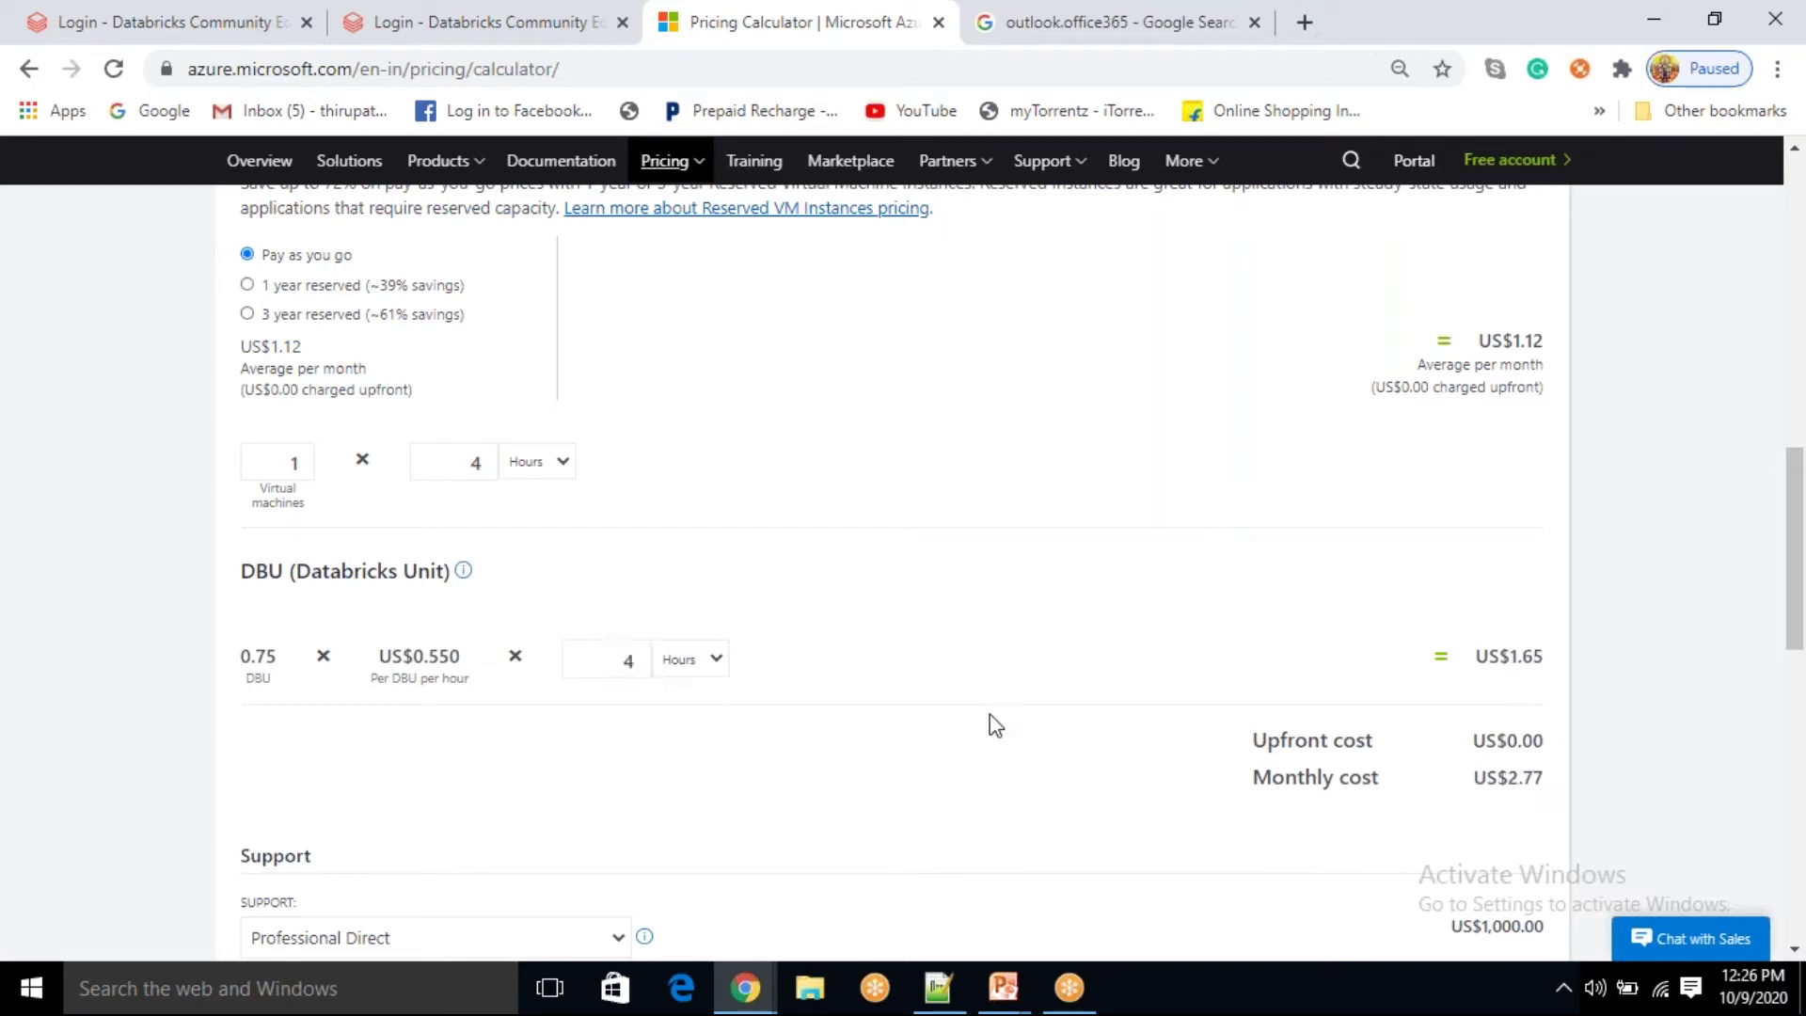
# Step: Review the DBU, compute and US$2.77 monthly cost totals by highlighting them
pyautogui.moveTo(1511, 656); pyautogui.dragTo(1557, 670)
pyautogui.moveTo(1512, 340); pyautogui.dragTo(1526, 342)
pyautogui.moveTo(1557, 782); pyautogui.dragTo(1486, 788)
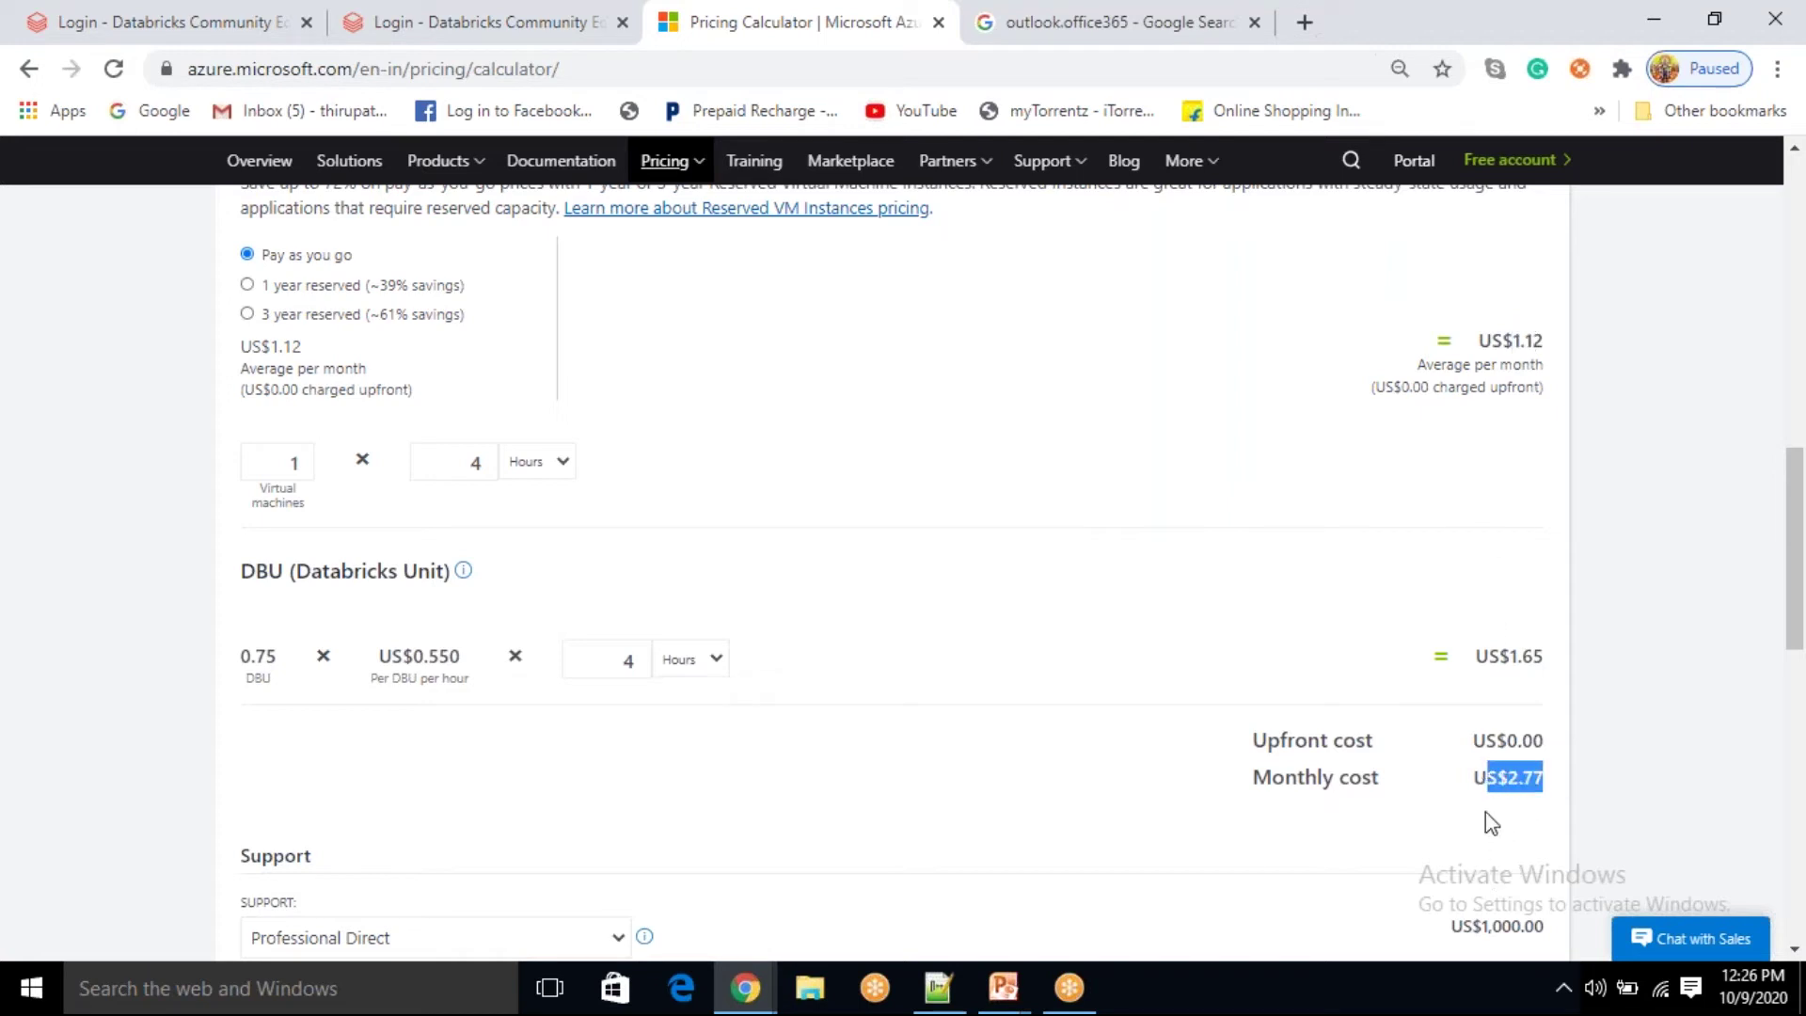
pyautogui.click(1486, 813)
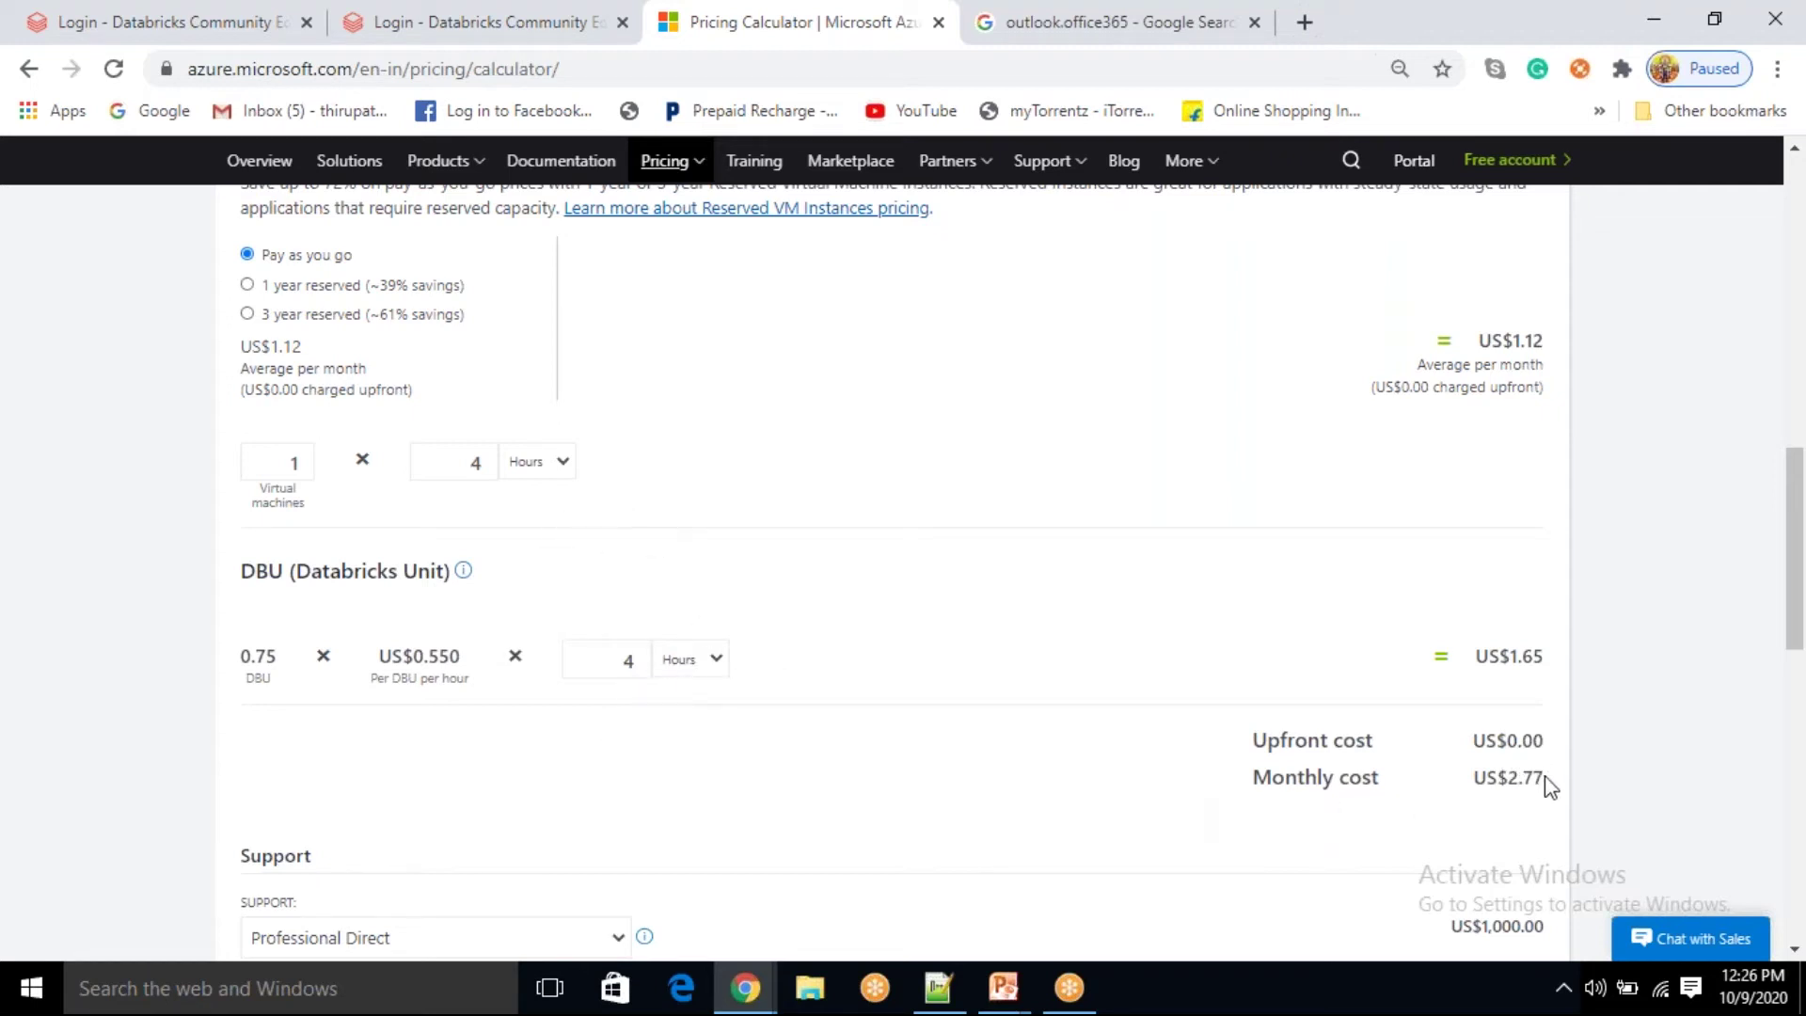
pyautogui.moveTo(1545, 782); pyautogui.dragTo(1472, 786)
pyautogui.click(1410, 844)
pyautogui.scroll(-3, 1257, 849)
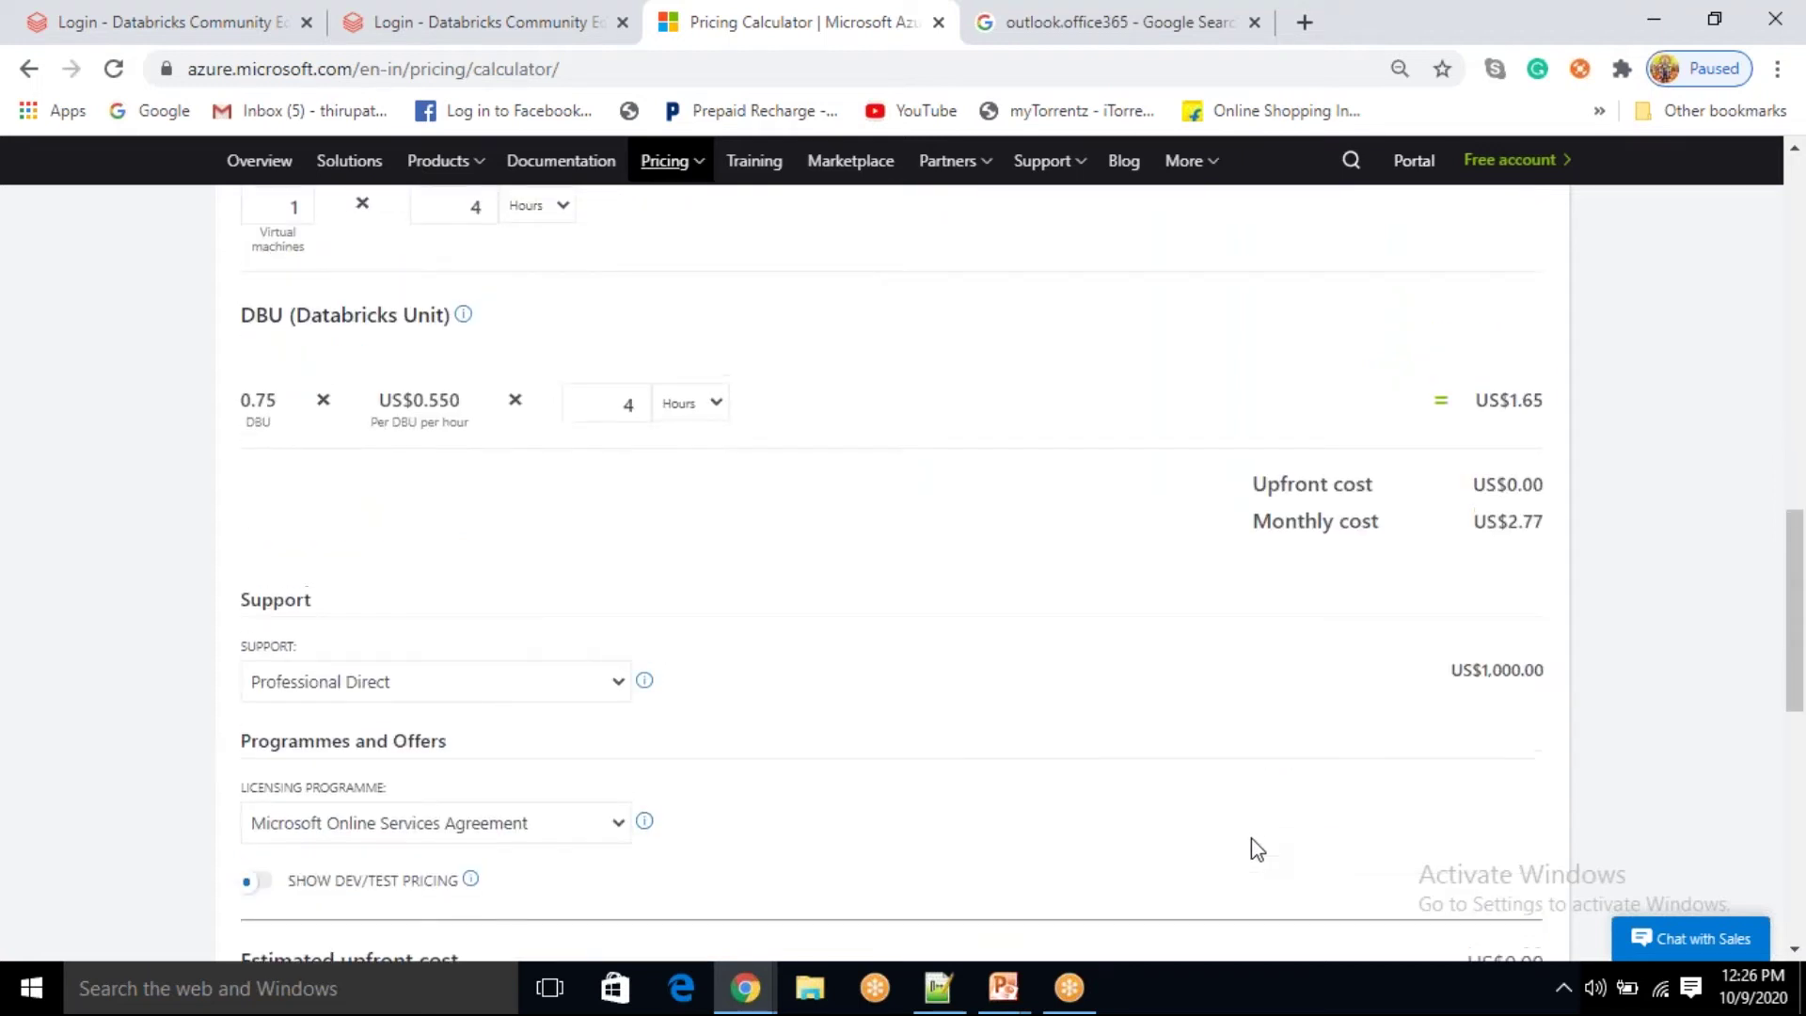
pyautogui.scroll(6, 955, 677)
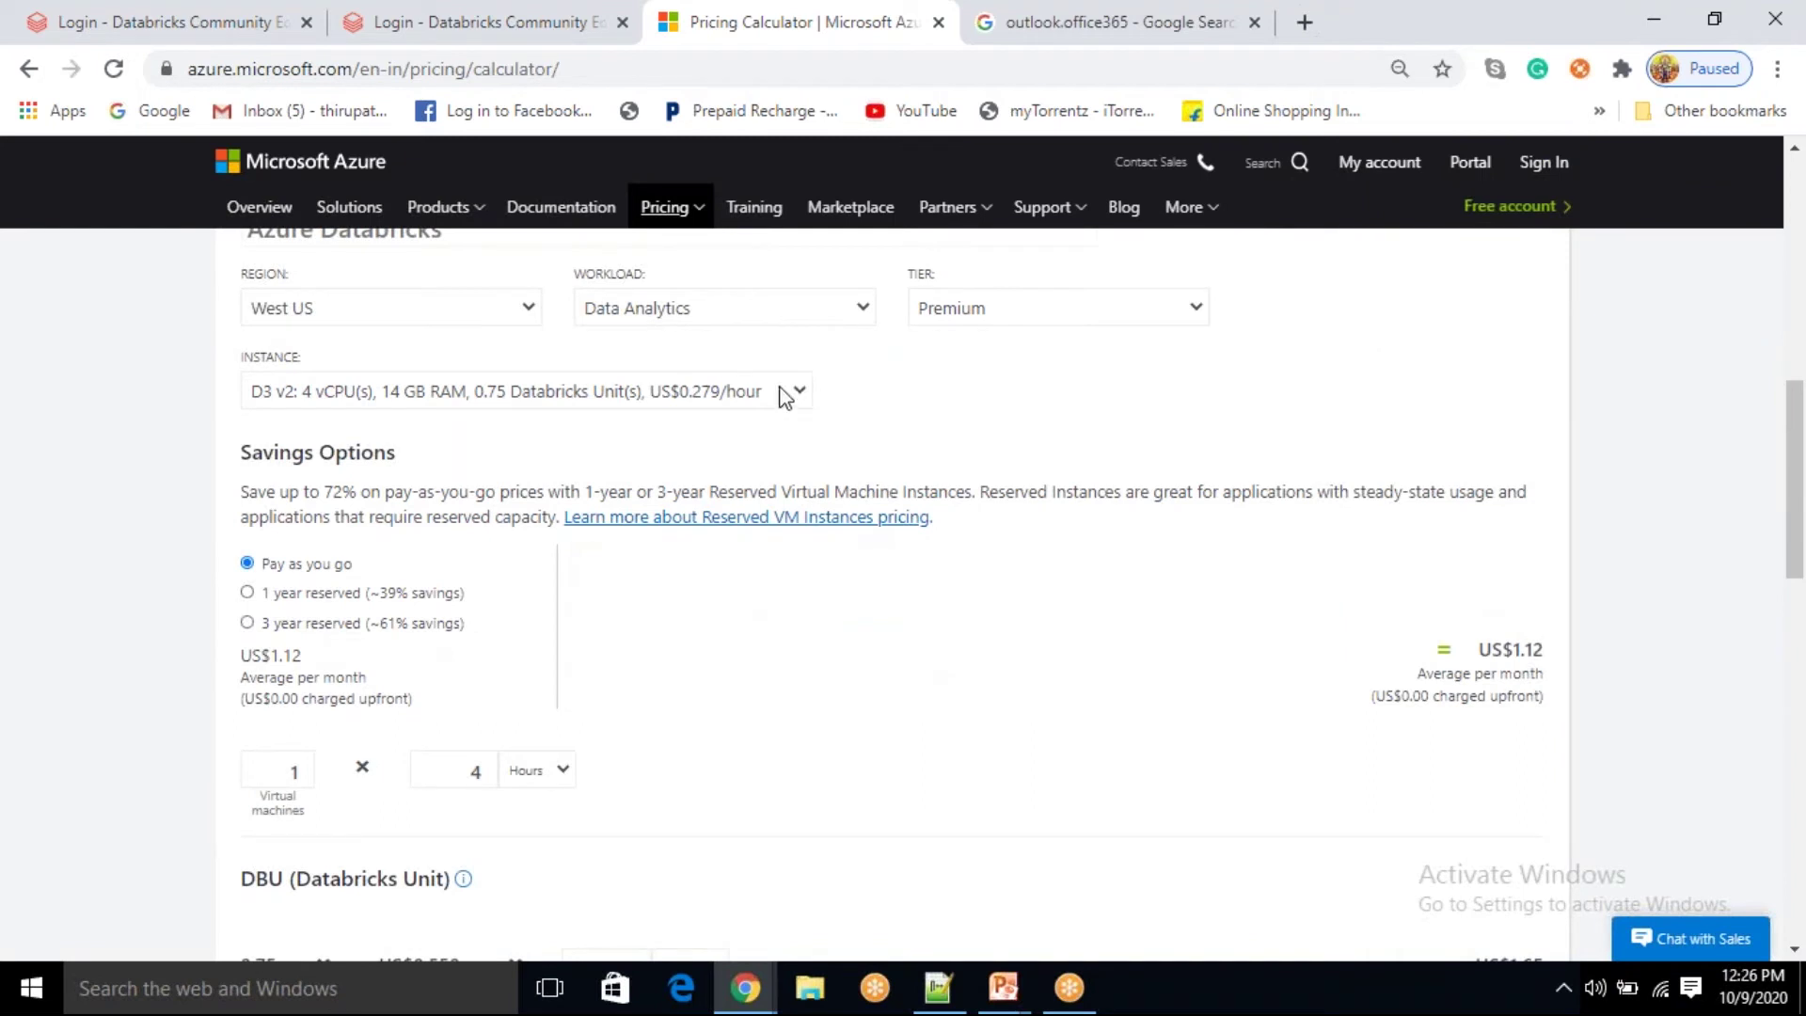
pyautogui.click(773, 394)
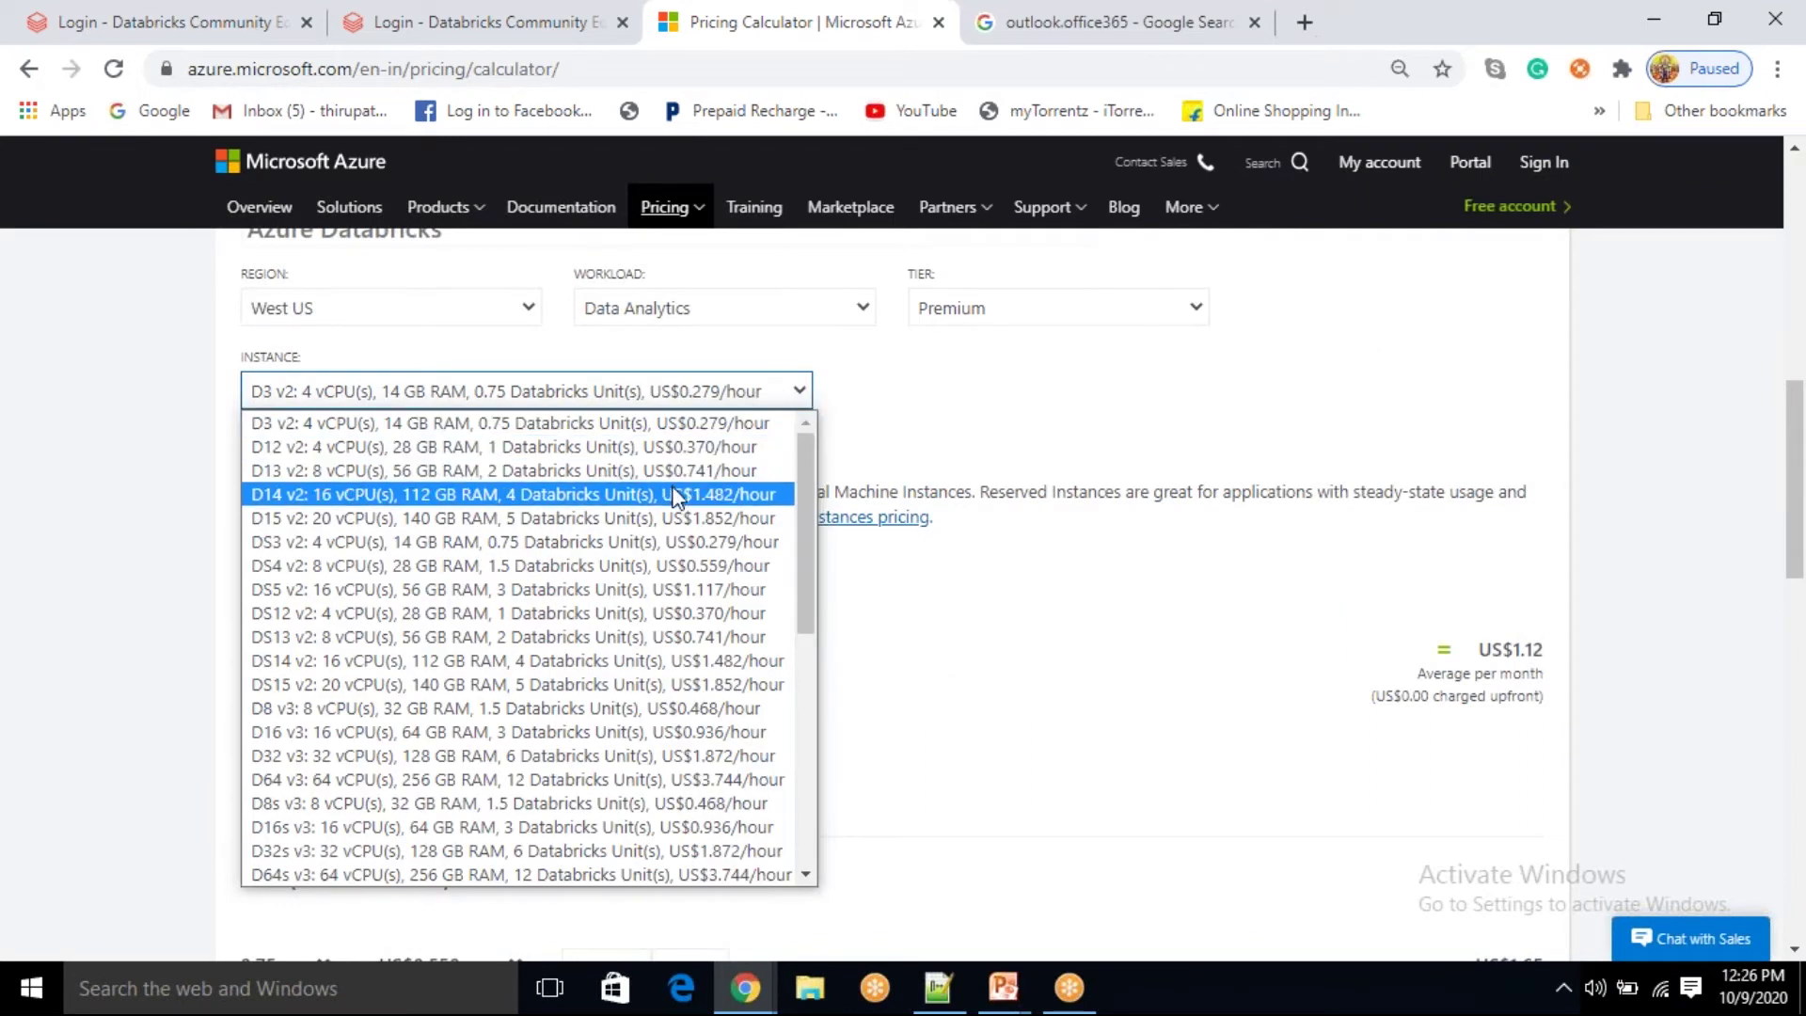
pyautogui.click(993, 415)
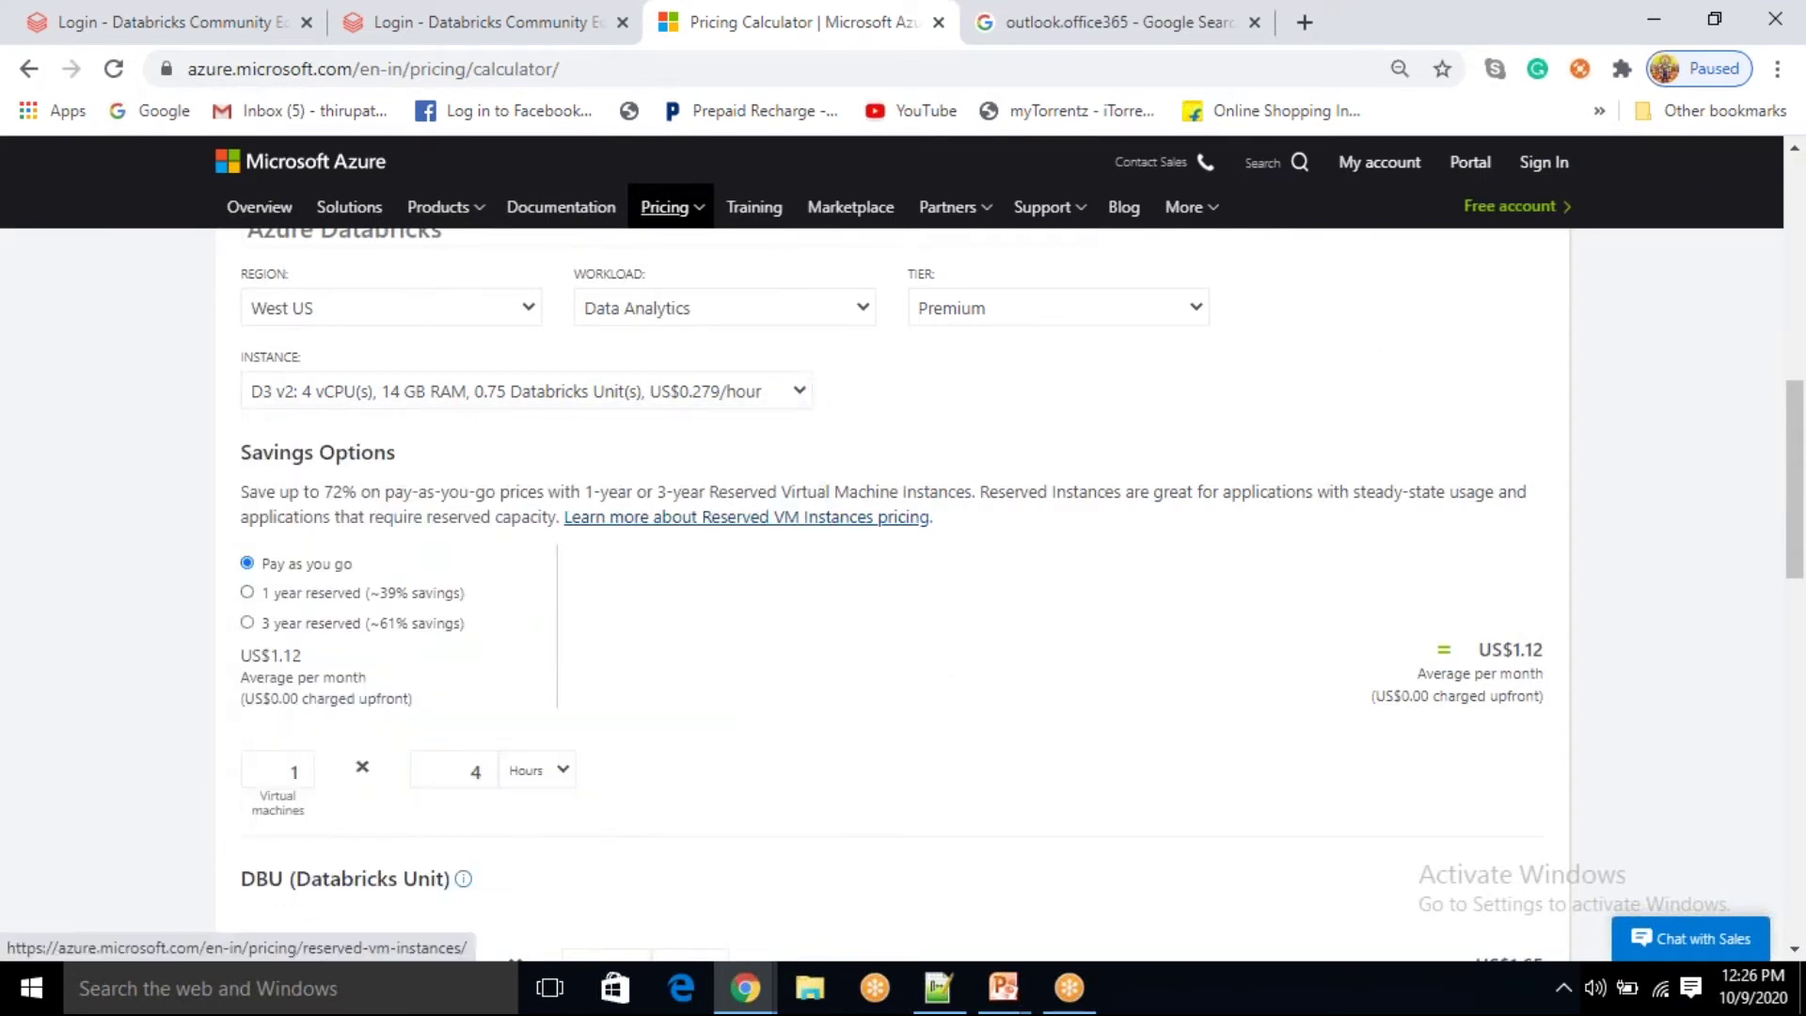
pyautogui.scroll(-2, 860, 524)
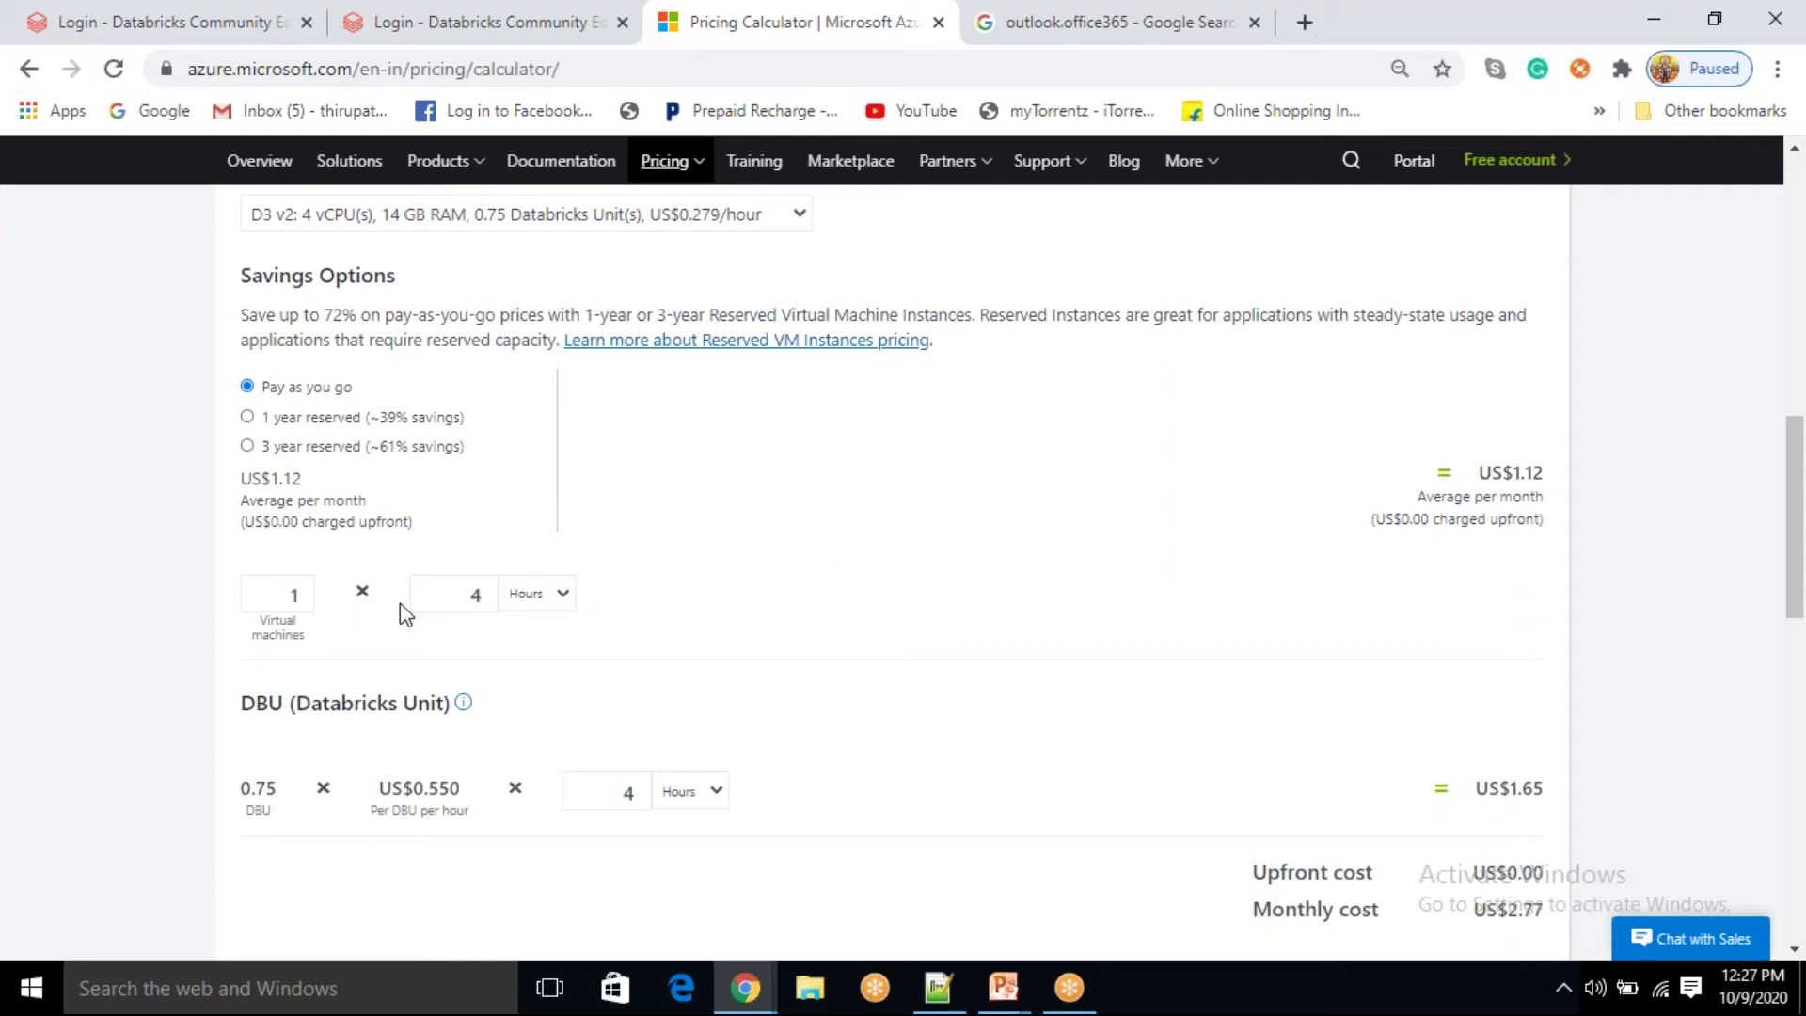
# Step: Raise virtual machines to 4, giving US$4.46 compute and US$11.06 monthly cost
pyautogui.click(303, 587)
pyautogui.click(303, 587)
pyautogui.click(303, 586)
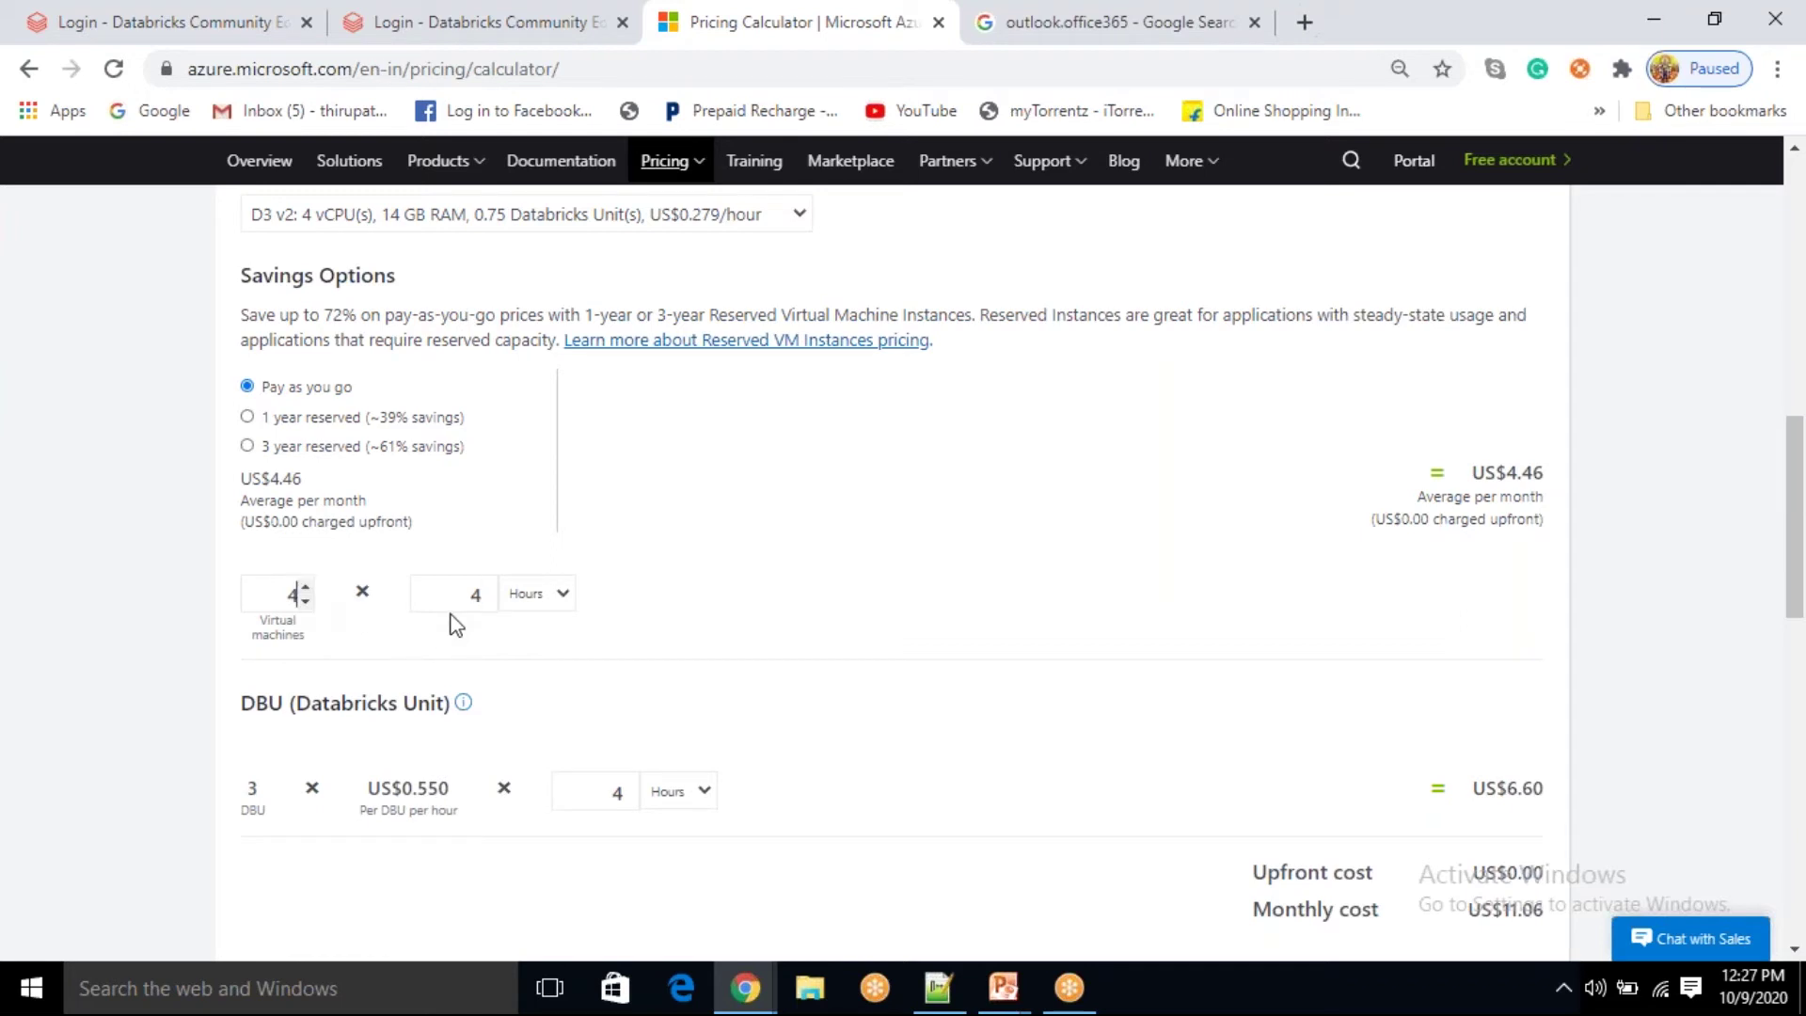
pyautogui.moveTo(1506, 473); pyautogui.dragTo(1544, 525)
pyautogui.scroll(-3, 1439, 621)
pyautogui.moveTo(1556, 656); pyautogui.dragTo(1458, 653)
pyautogui.click(1491, 698)
pyautogui.click(1455, 694)
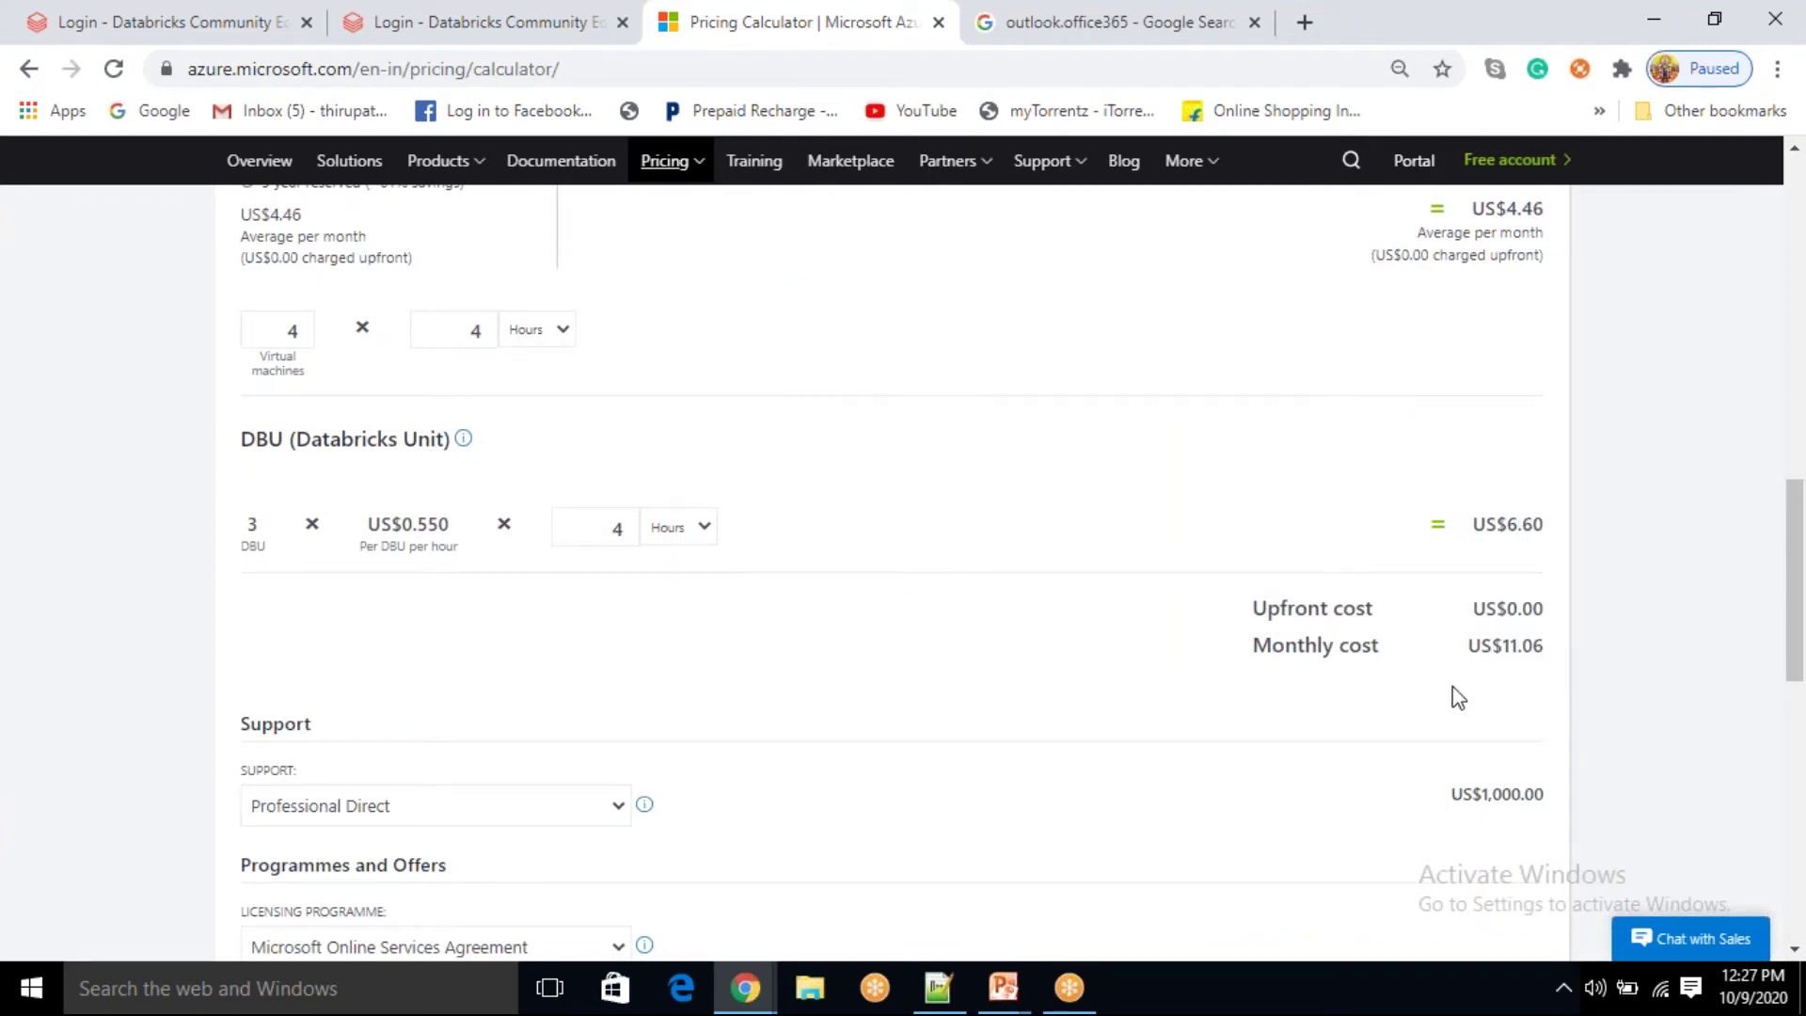
pyautogui.scroll(3, 1245, 714)
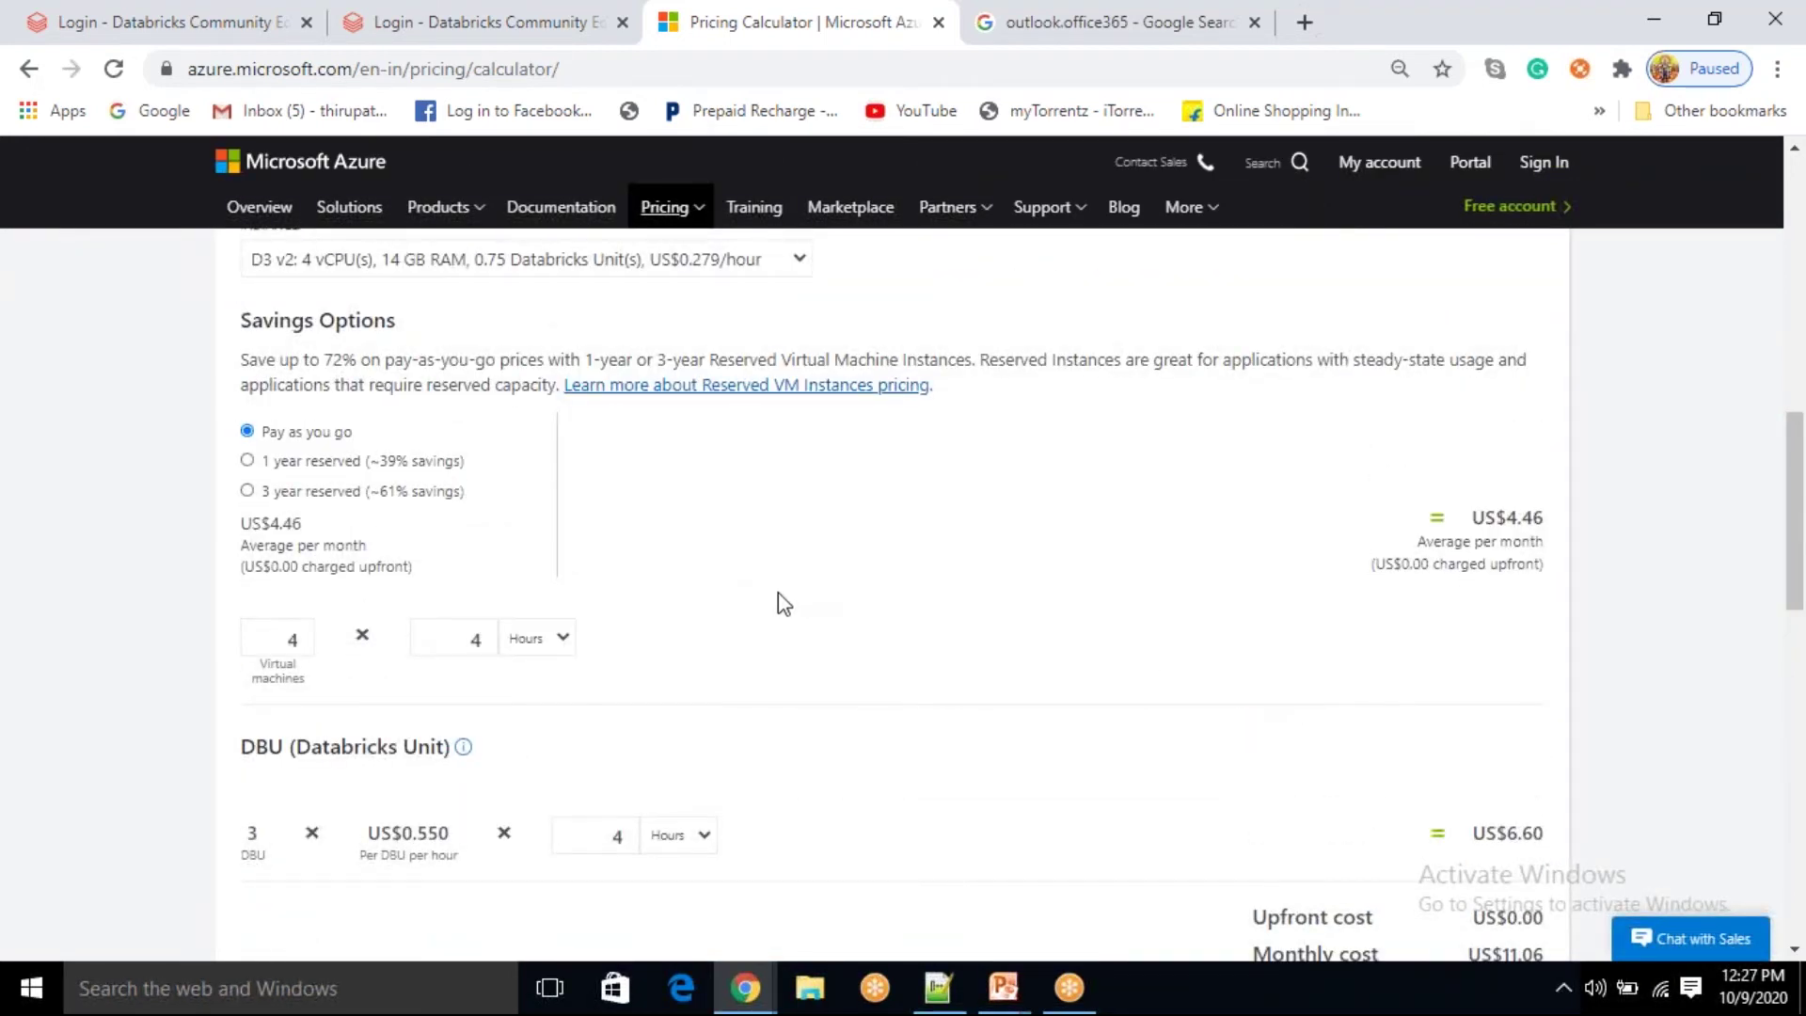
pyautogui.scroll(1, 783, 603)
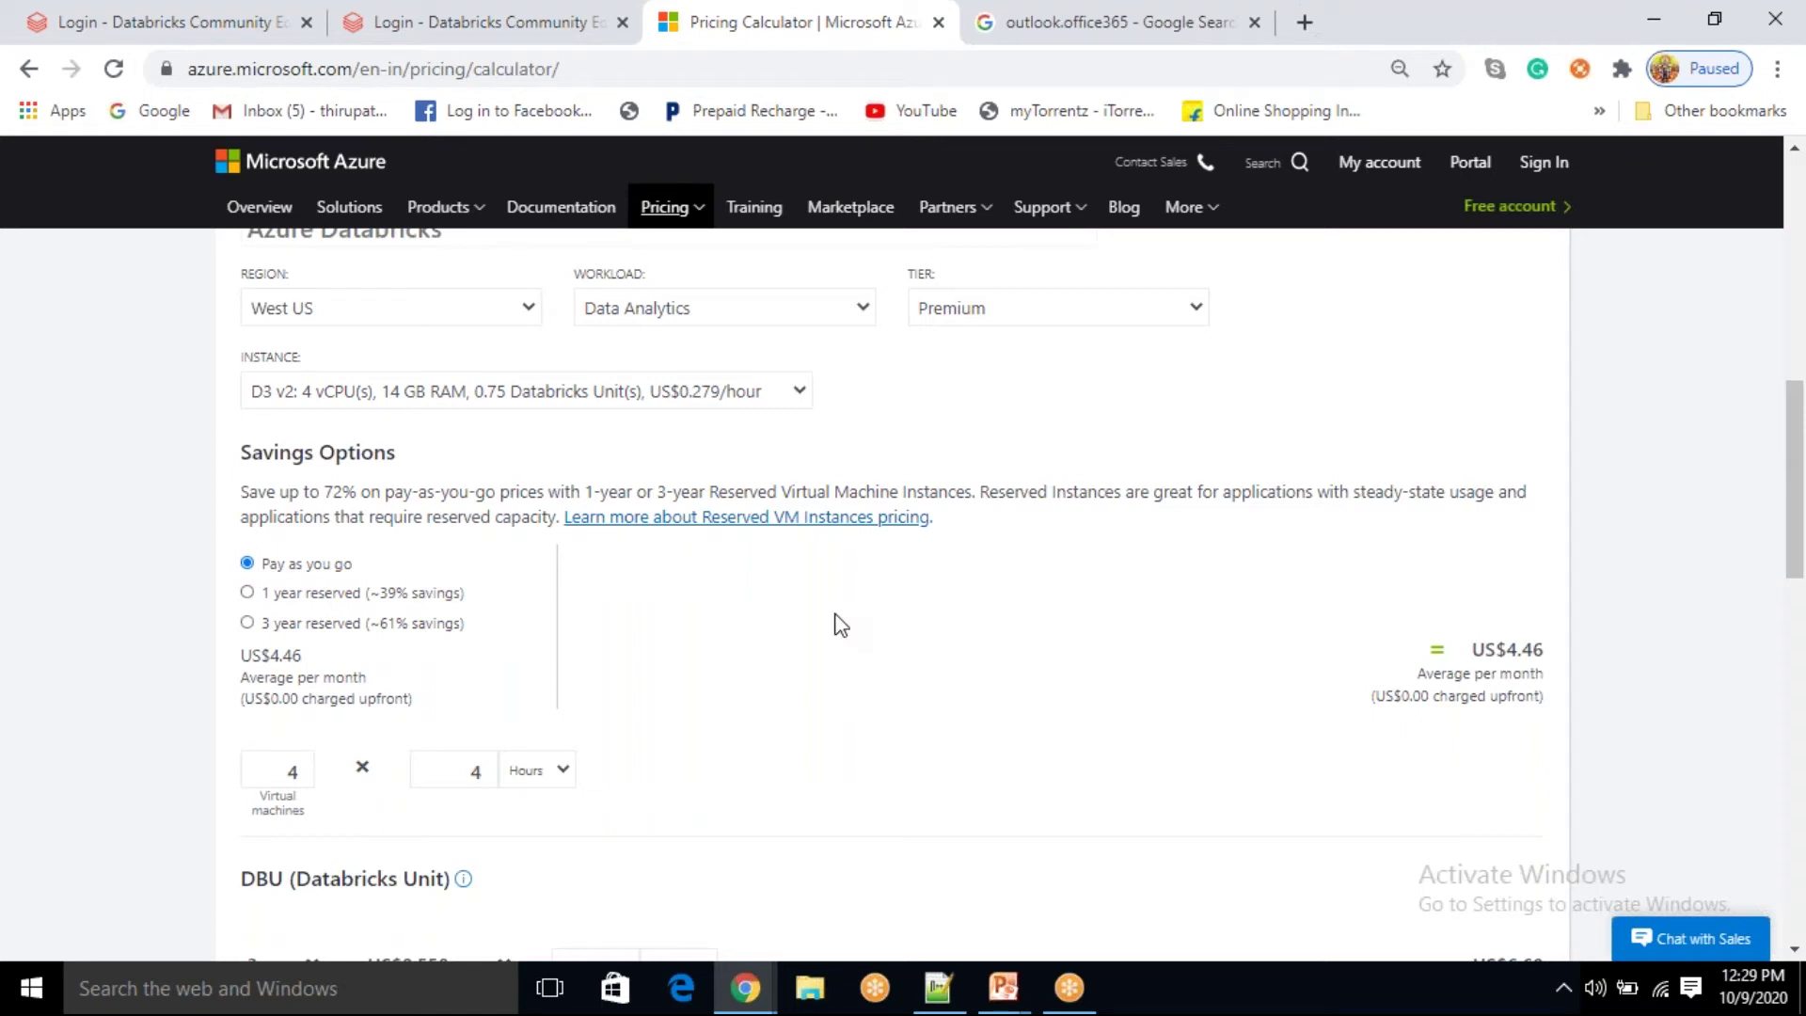
# Step: Choose the D3 v2 instance (4 vCPUs, 14 GB RAM, 0.75 DBU) after trying D12 v2
pyautogui.click(800, 395)
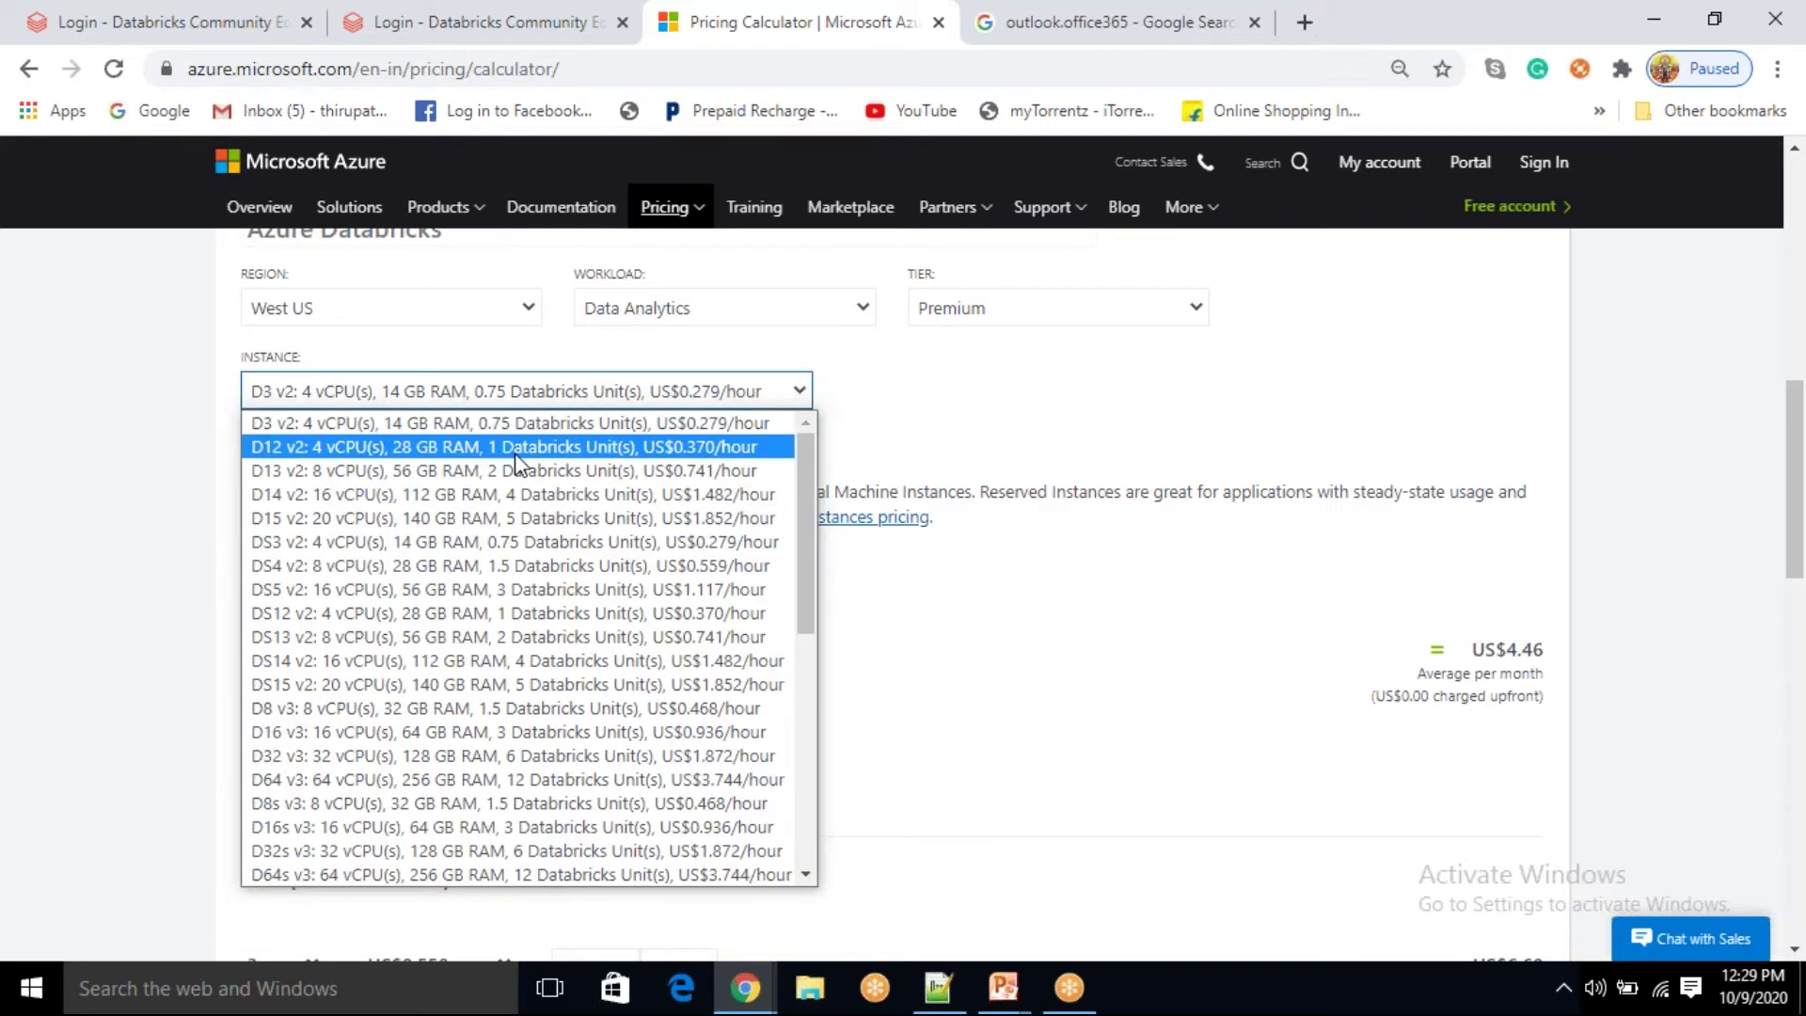
pyautogui.click(516, 447)
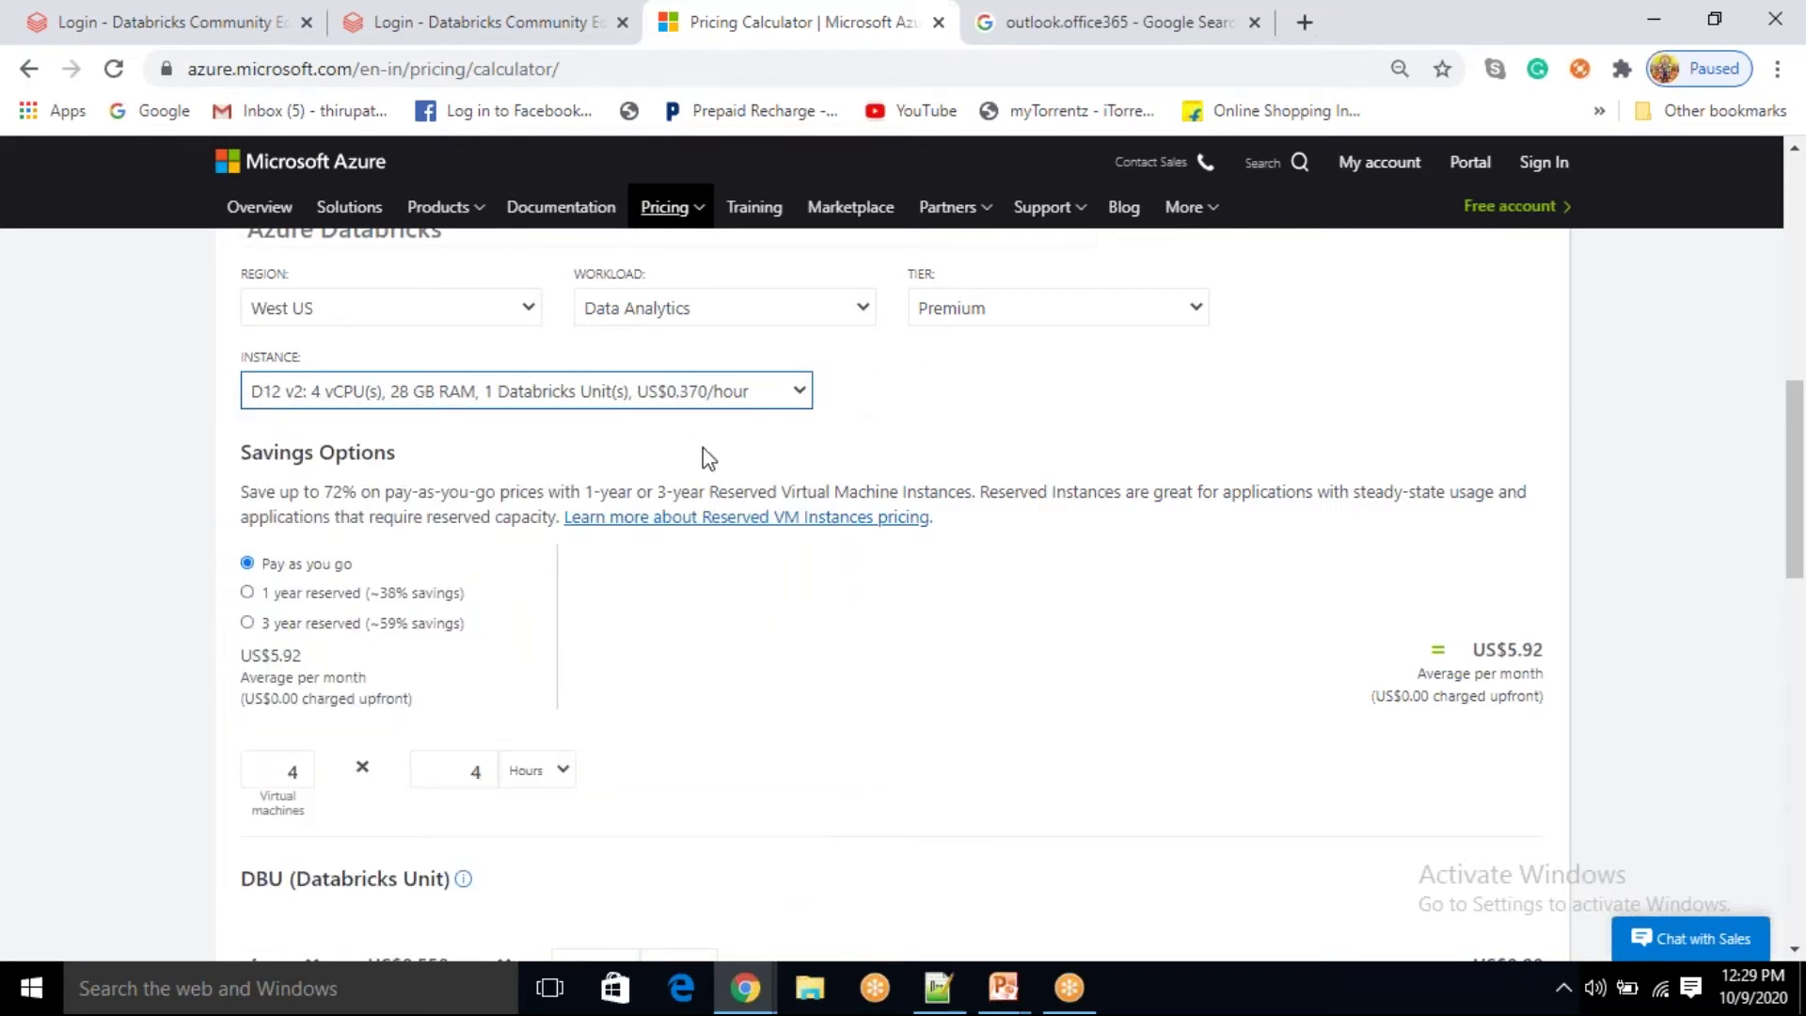
pyautogui.click(798, 391)
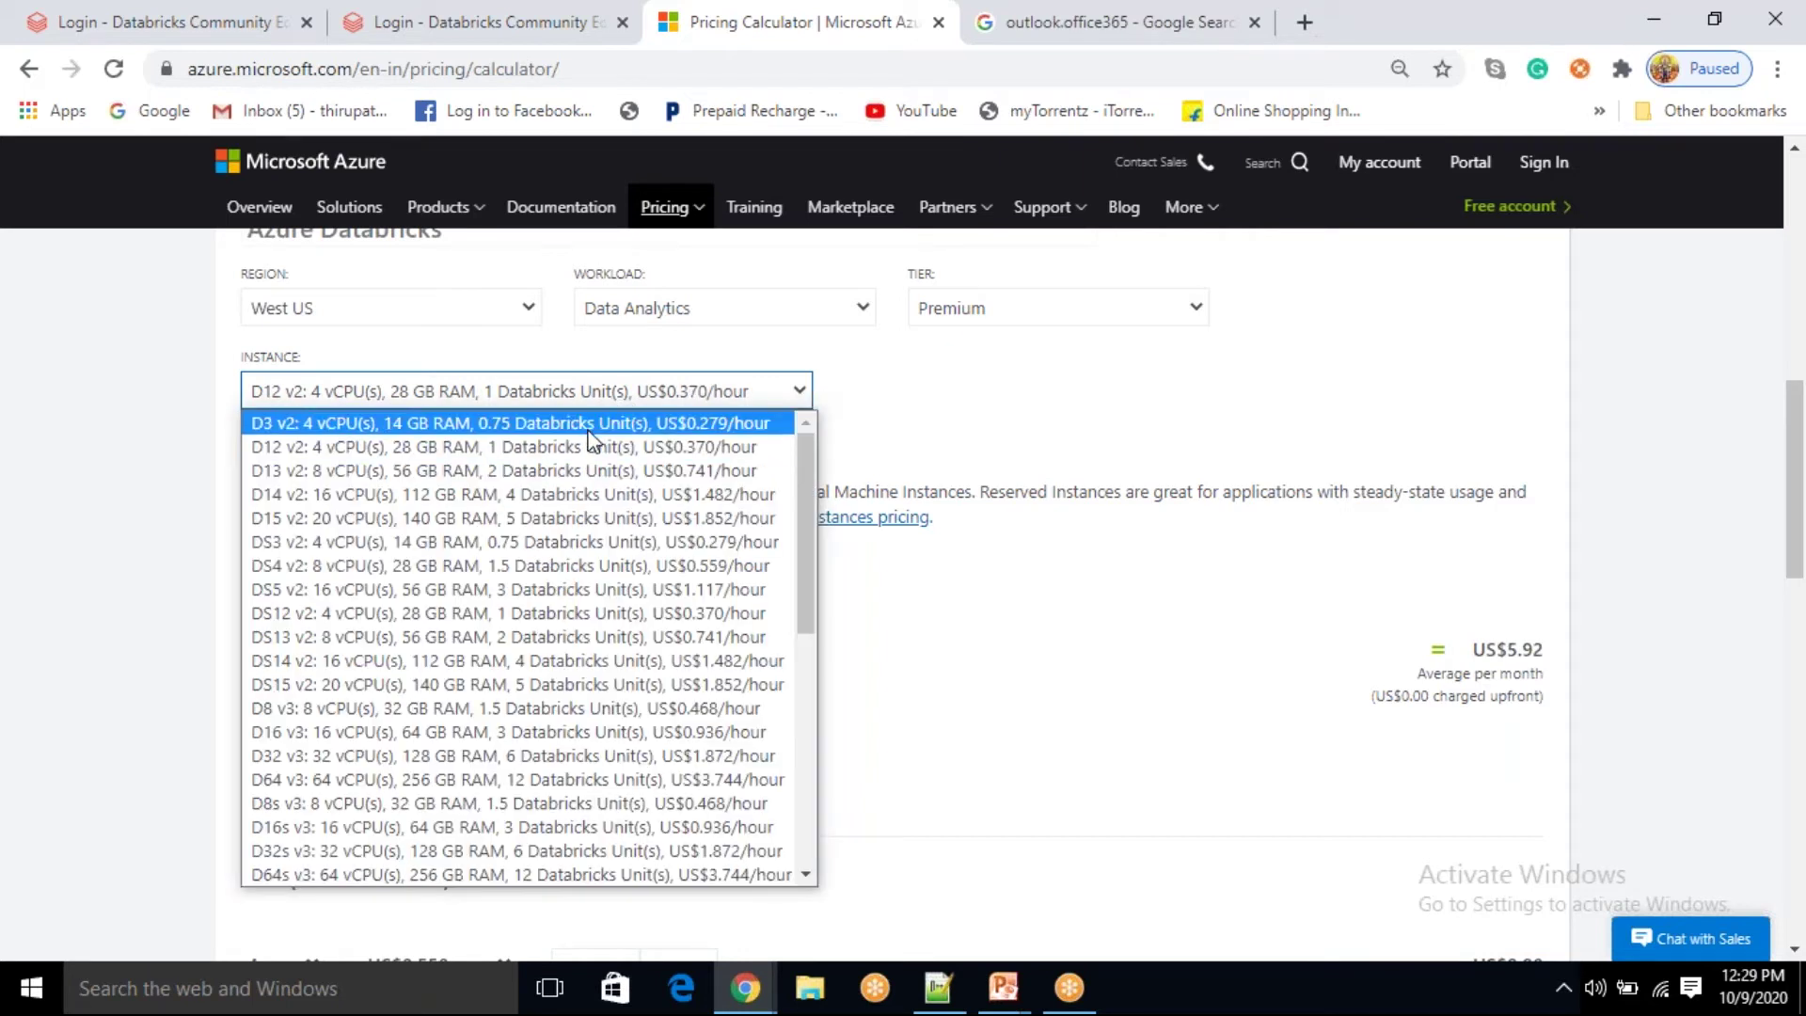
pyautogui.click(567, 423)
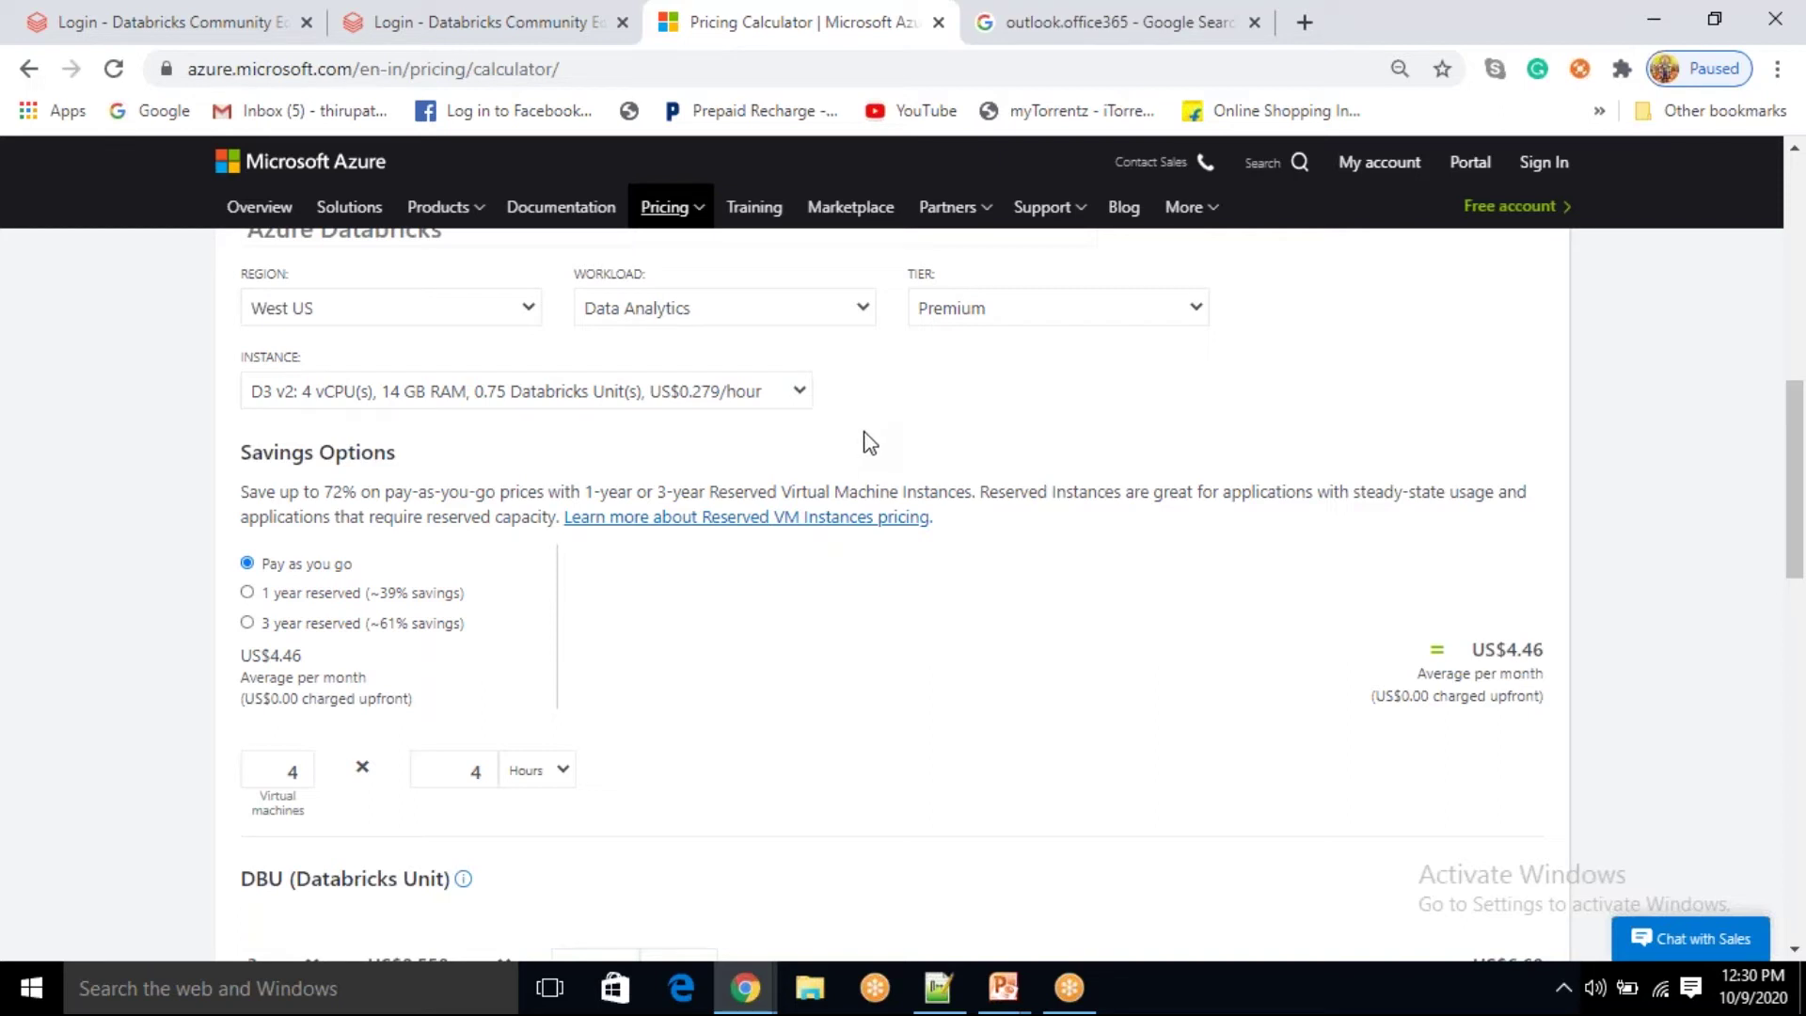
pyautogui.scroll(1, 870, 442)
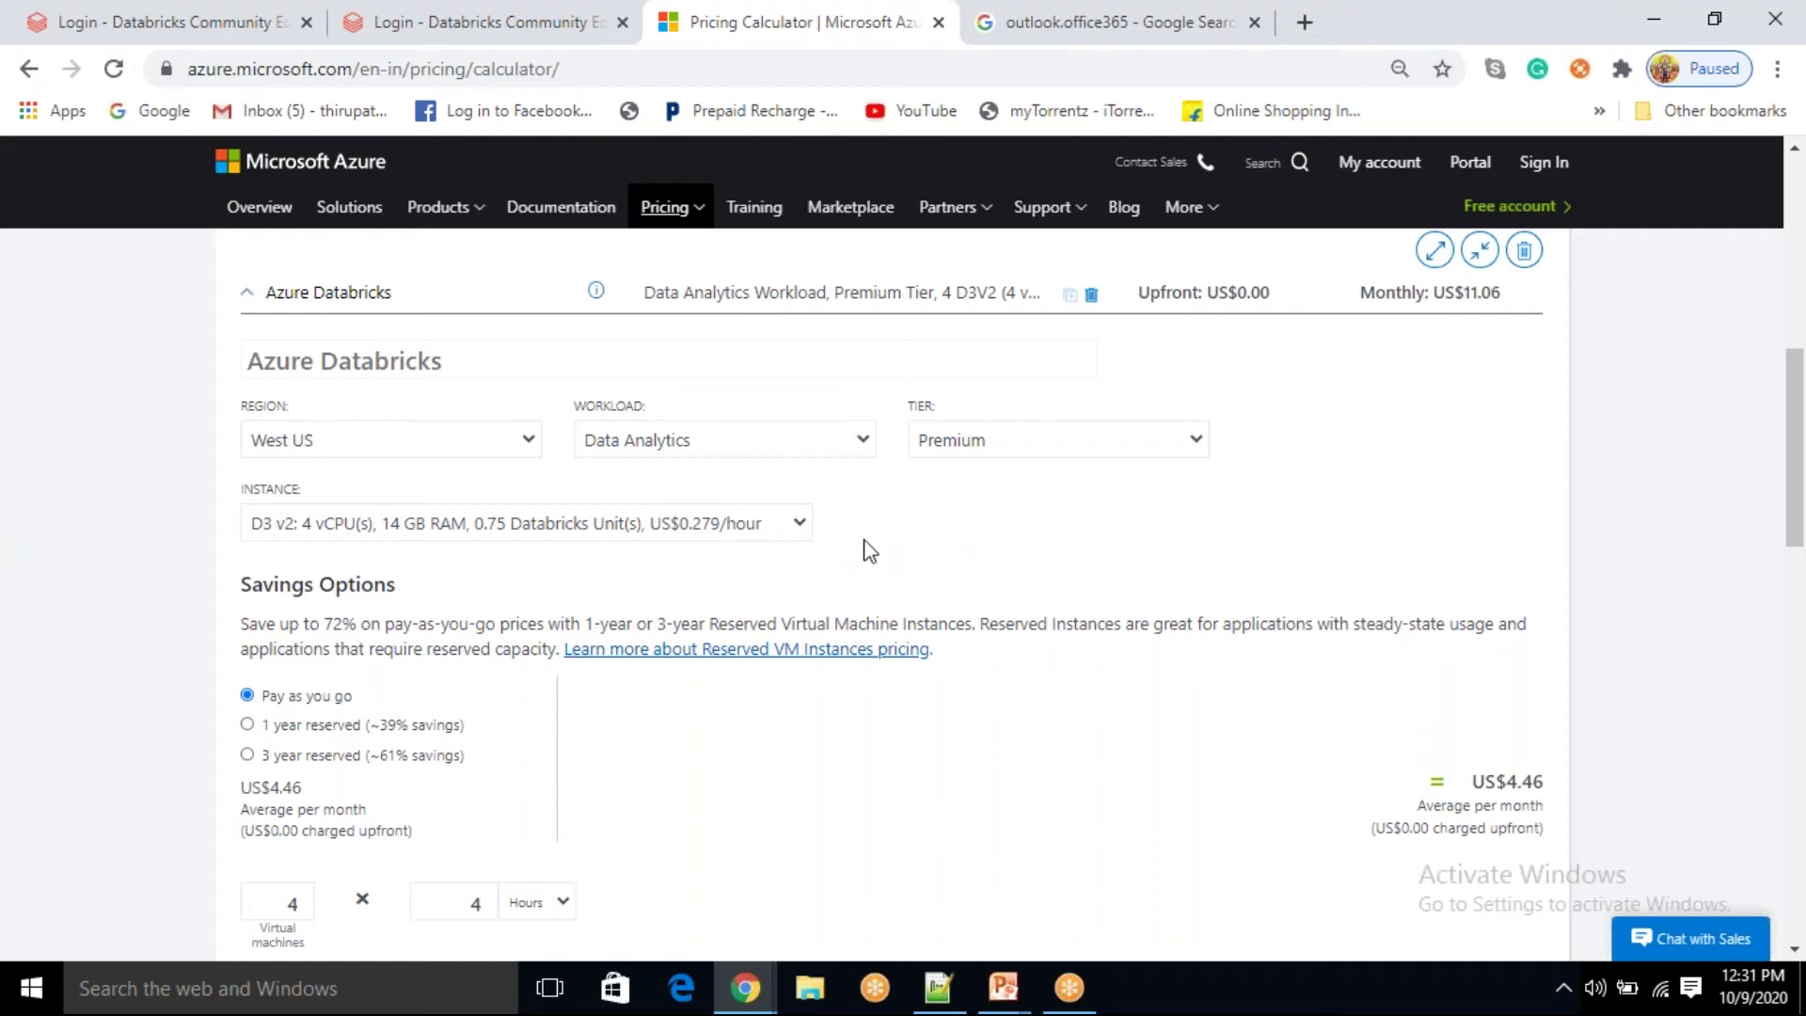
pyautogui.click(799, 526)
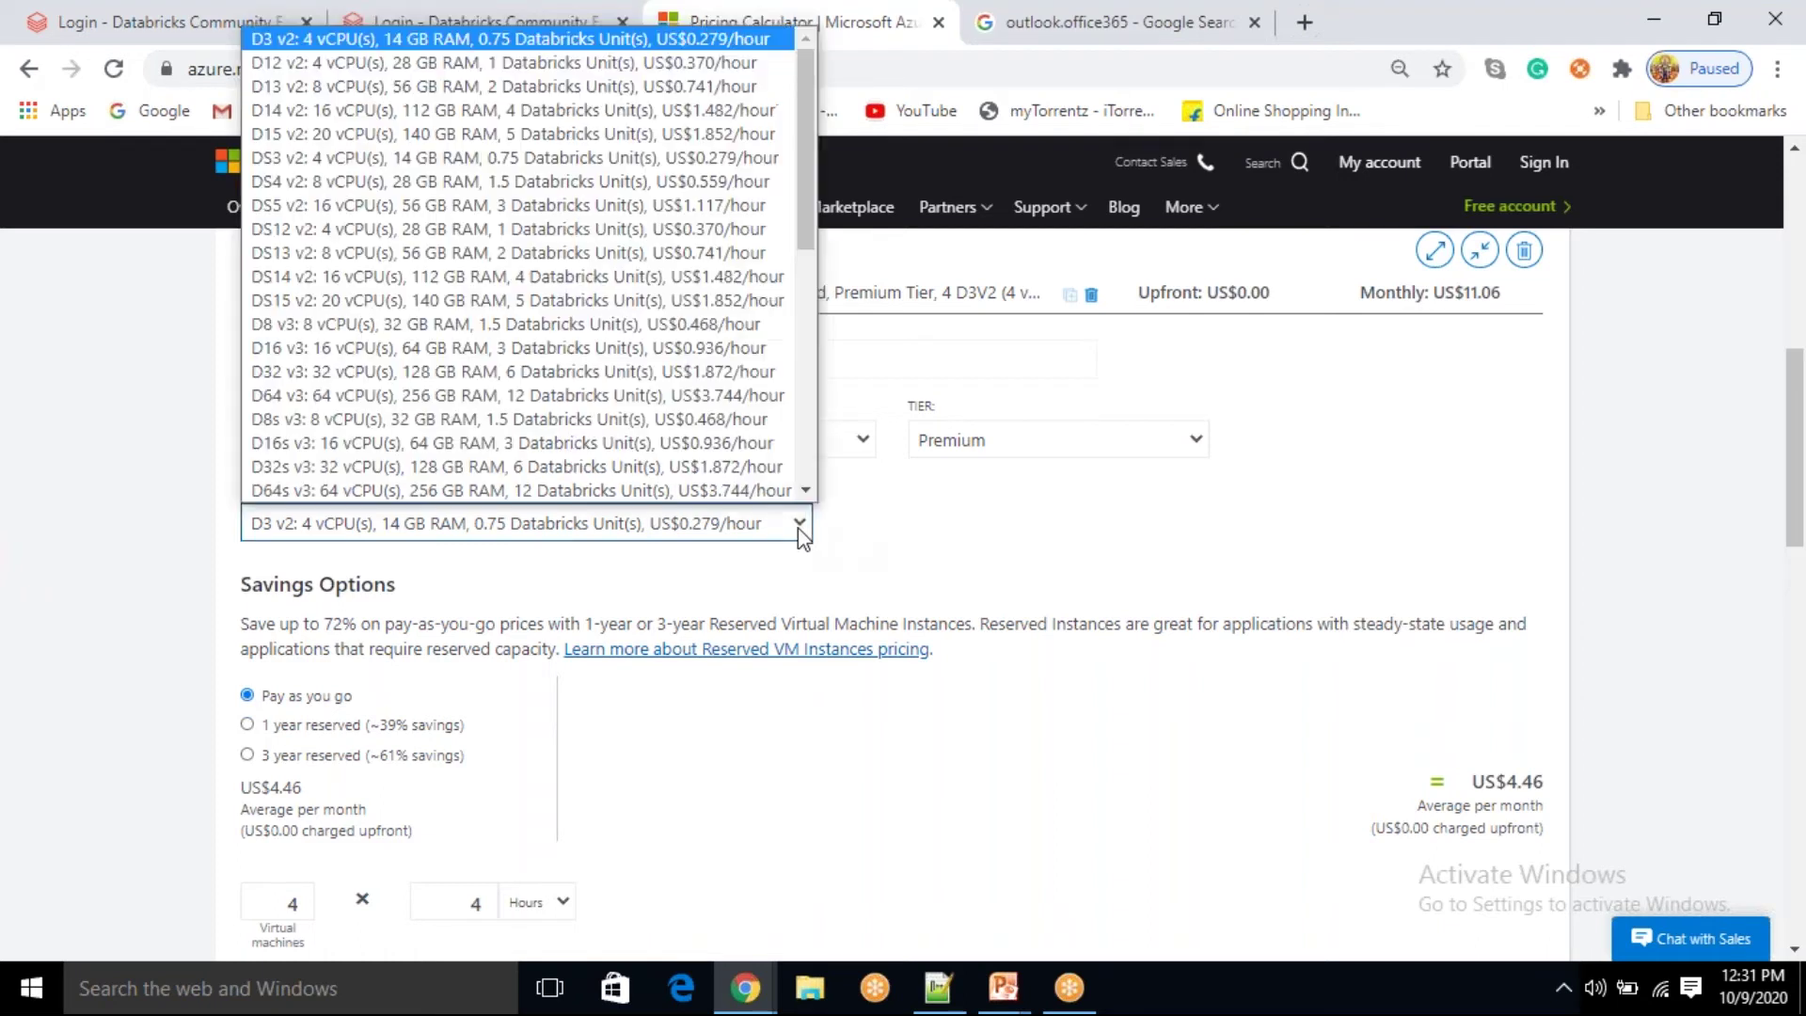
pyautogui.click(879, 557)
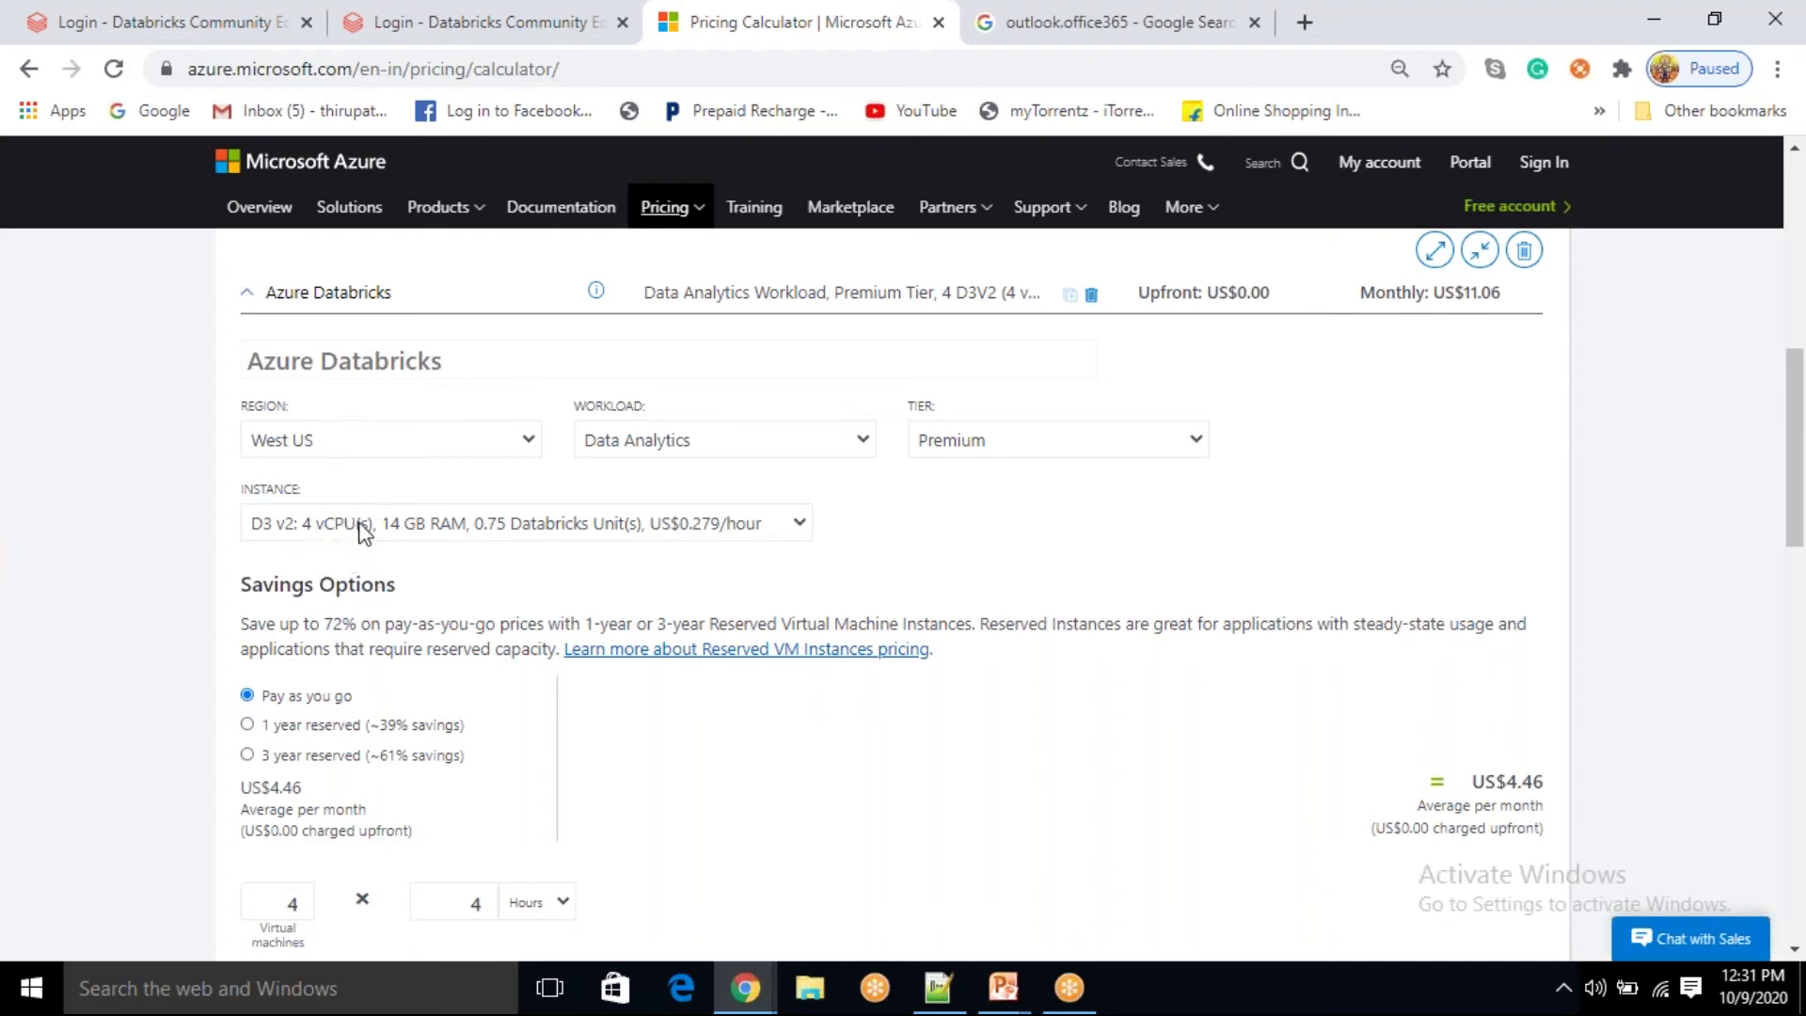
pyautogui.click(379, 19)
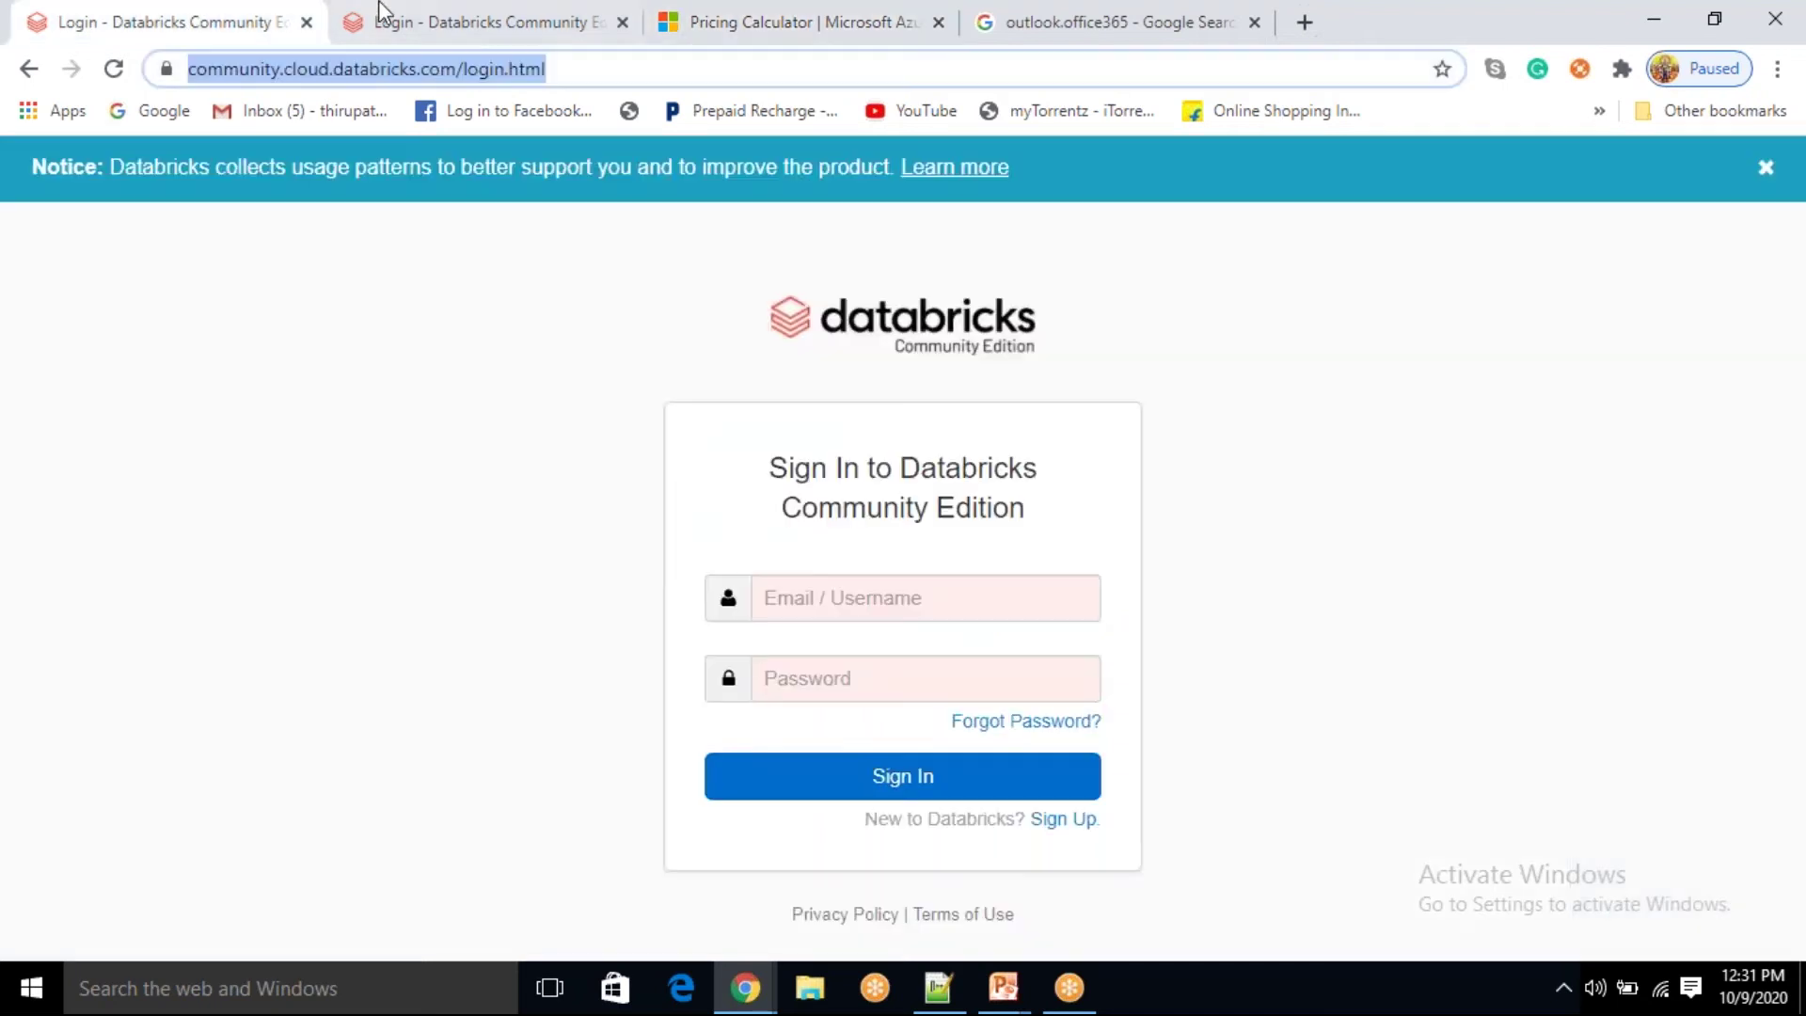
pyautogui.click(765, 38)
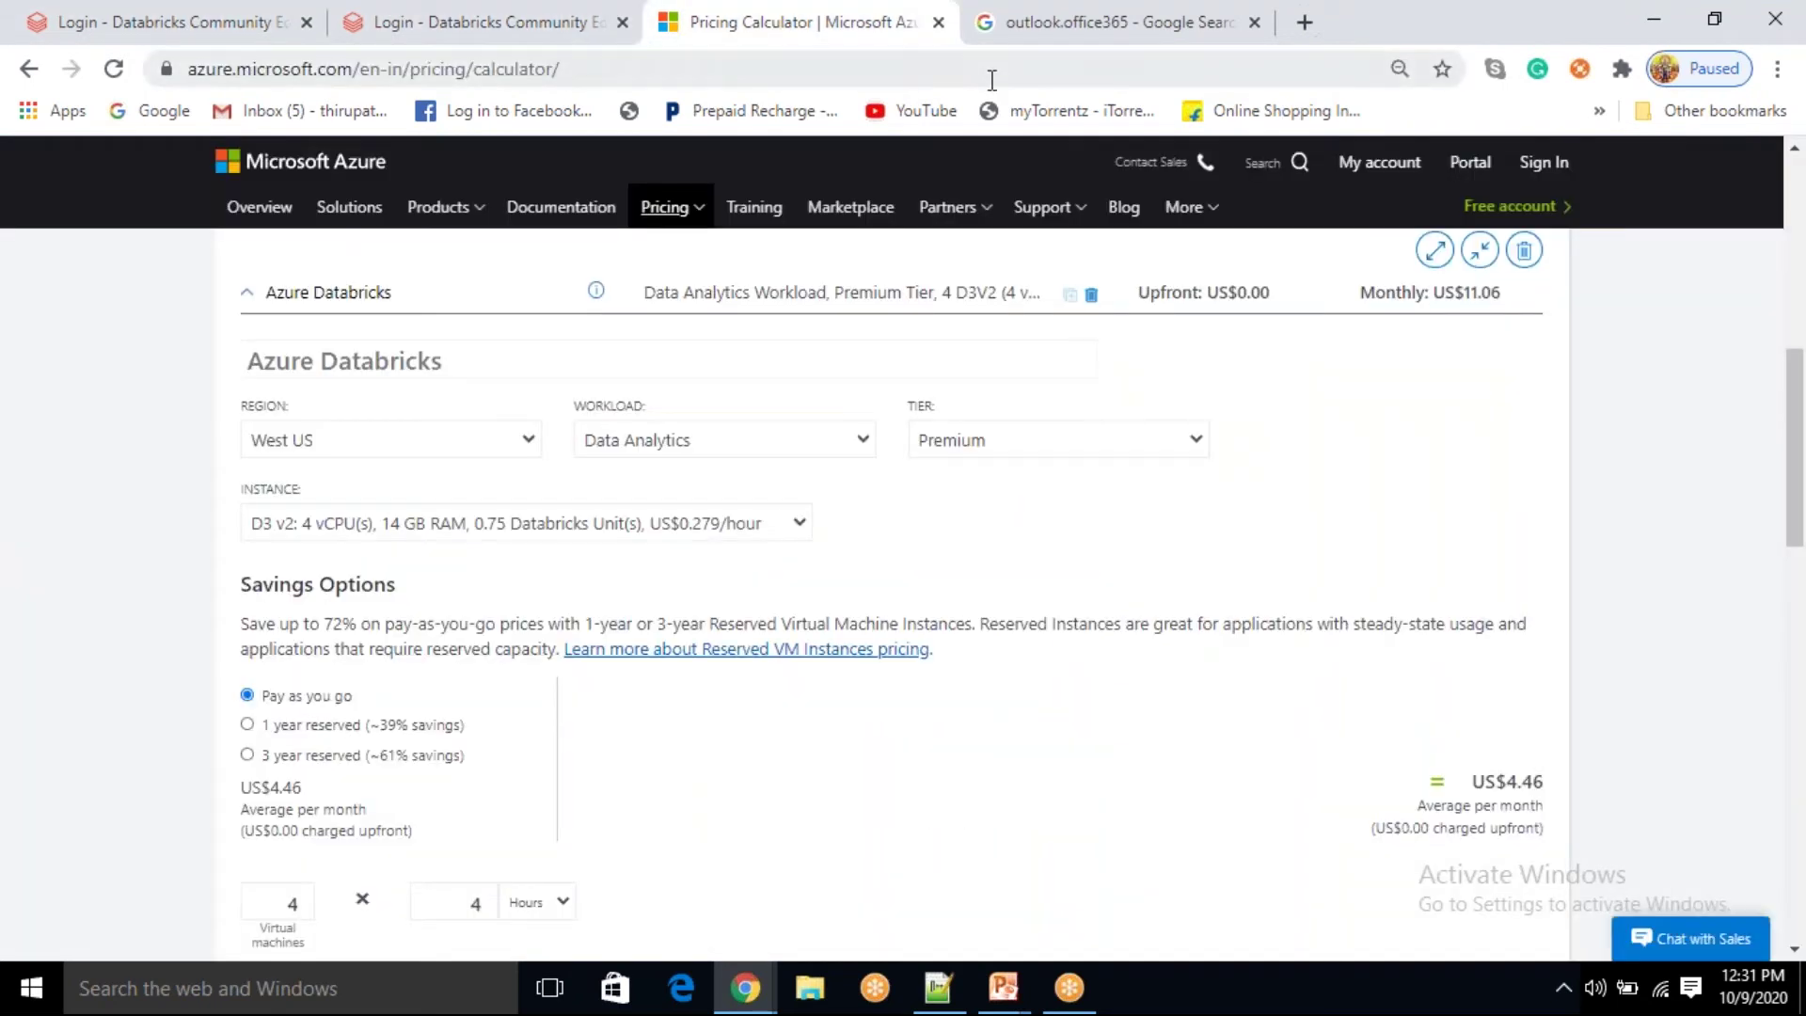
pyautogui.click(1012, 38)
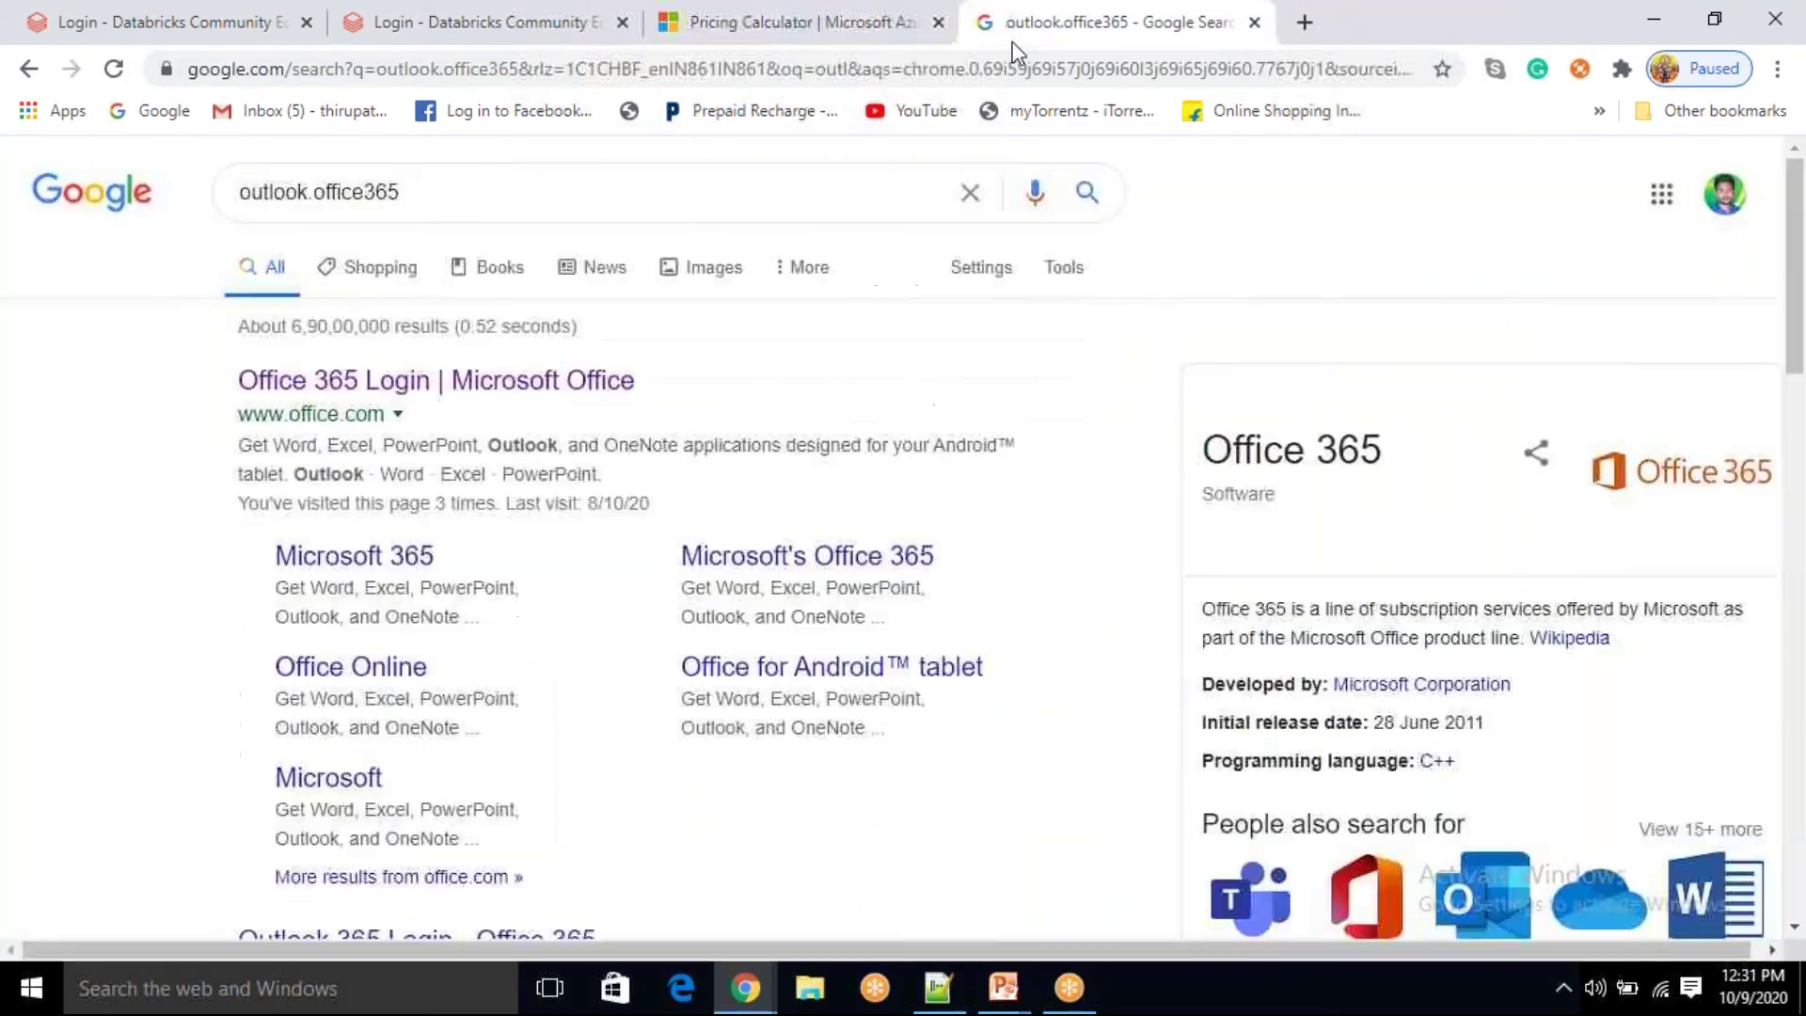
pyautogui.click(852, 36)
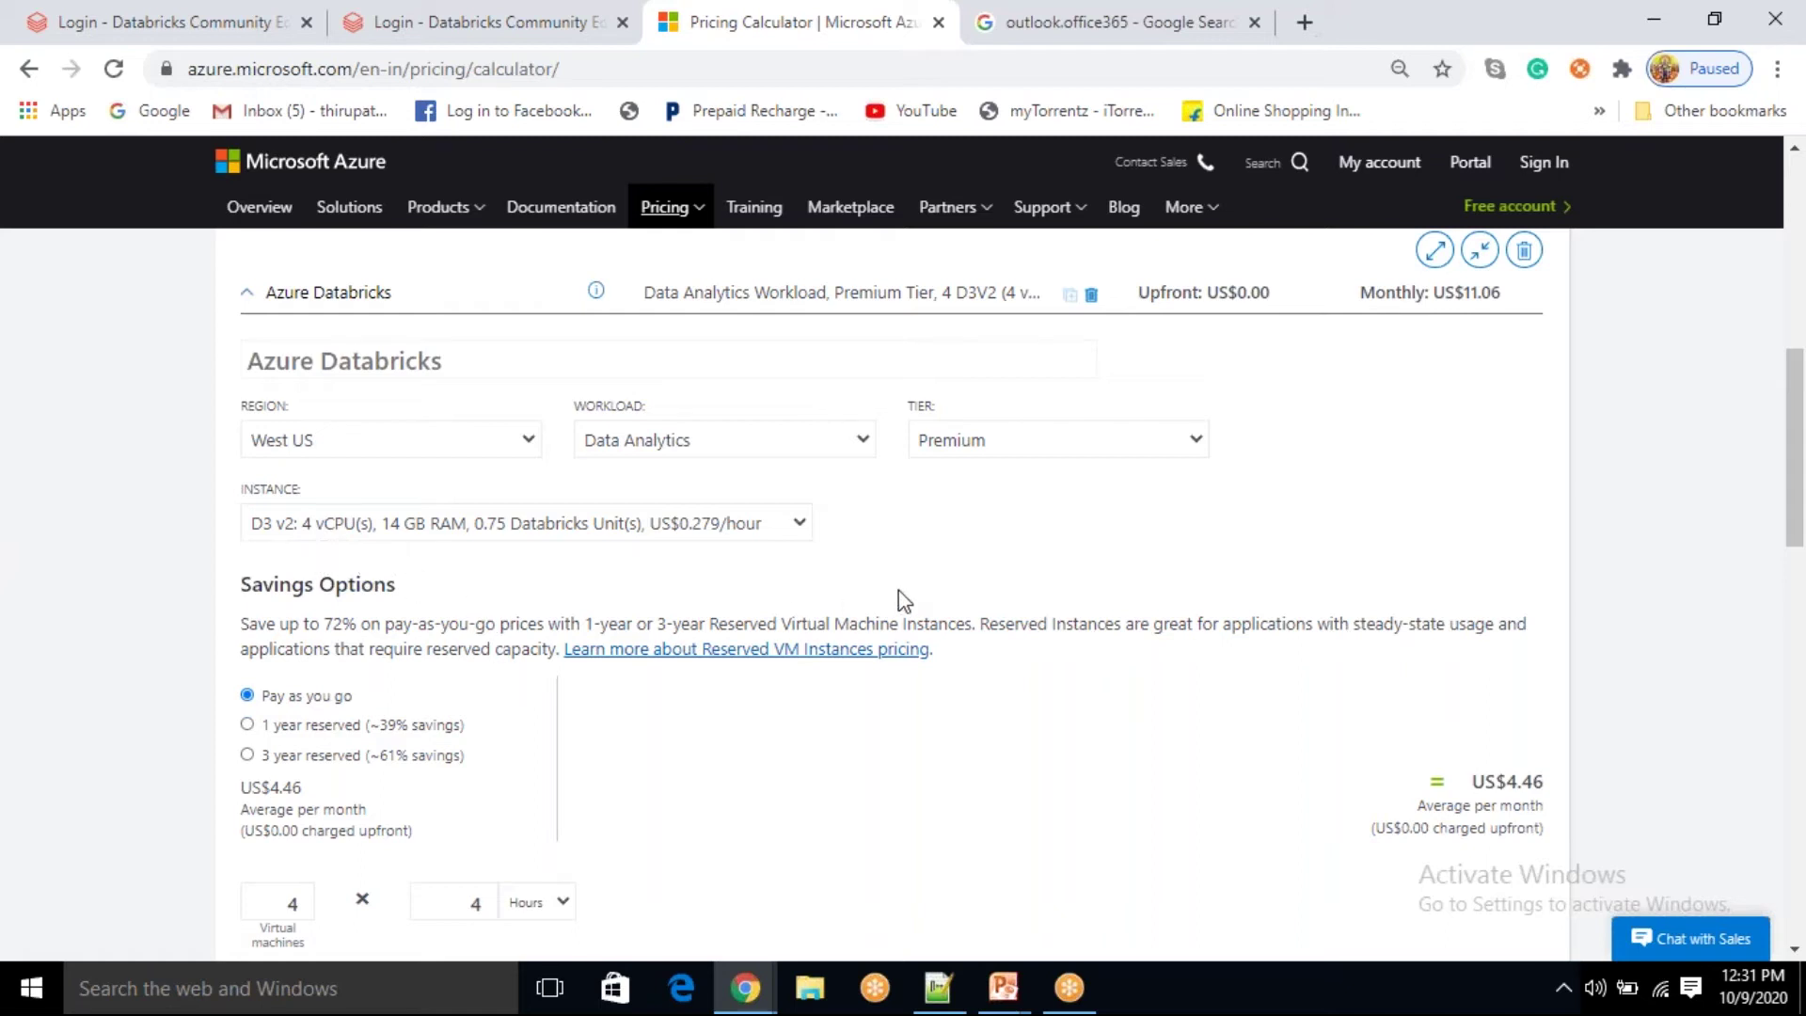
pyautogui.scroll(-4, 899, 589)
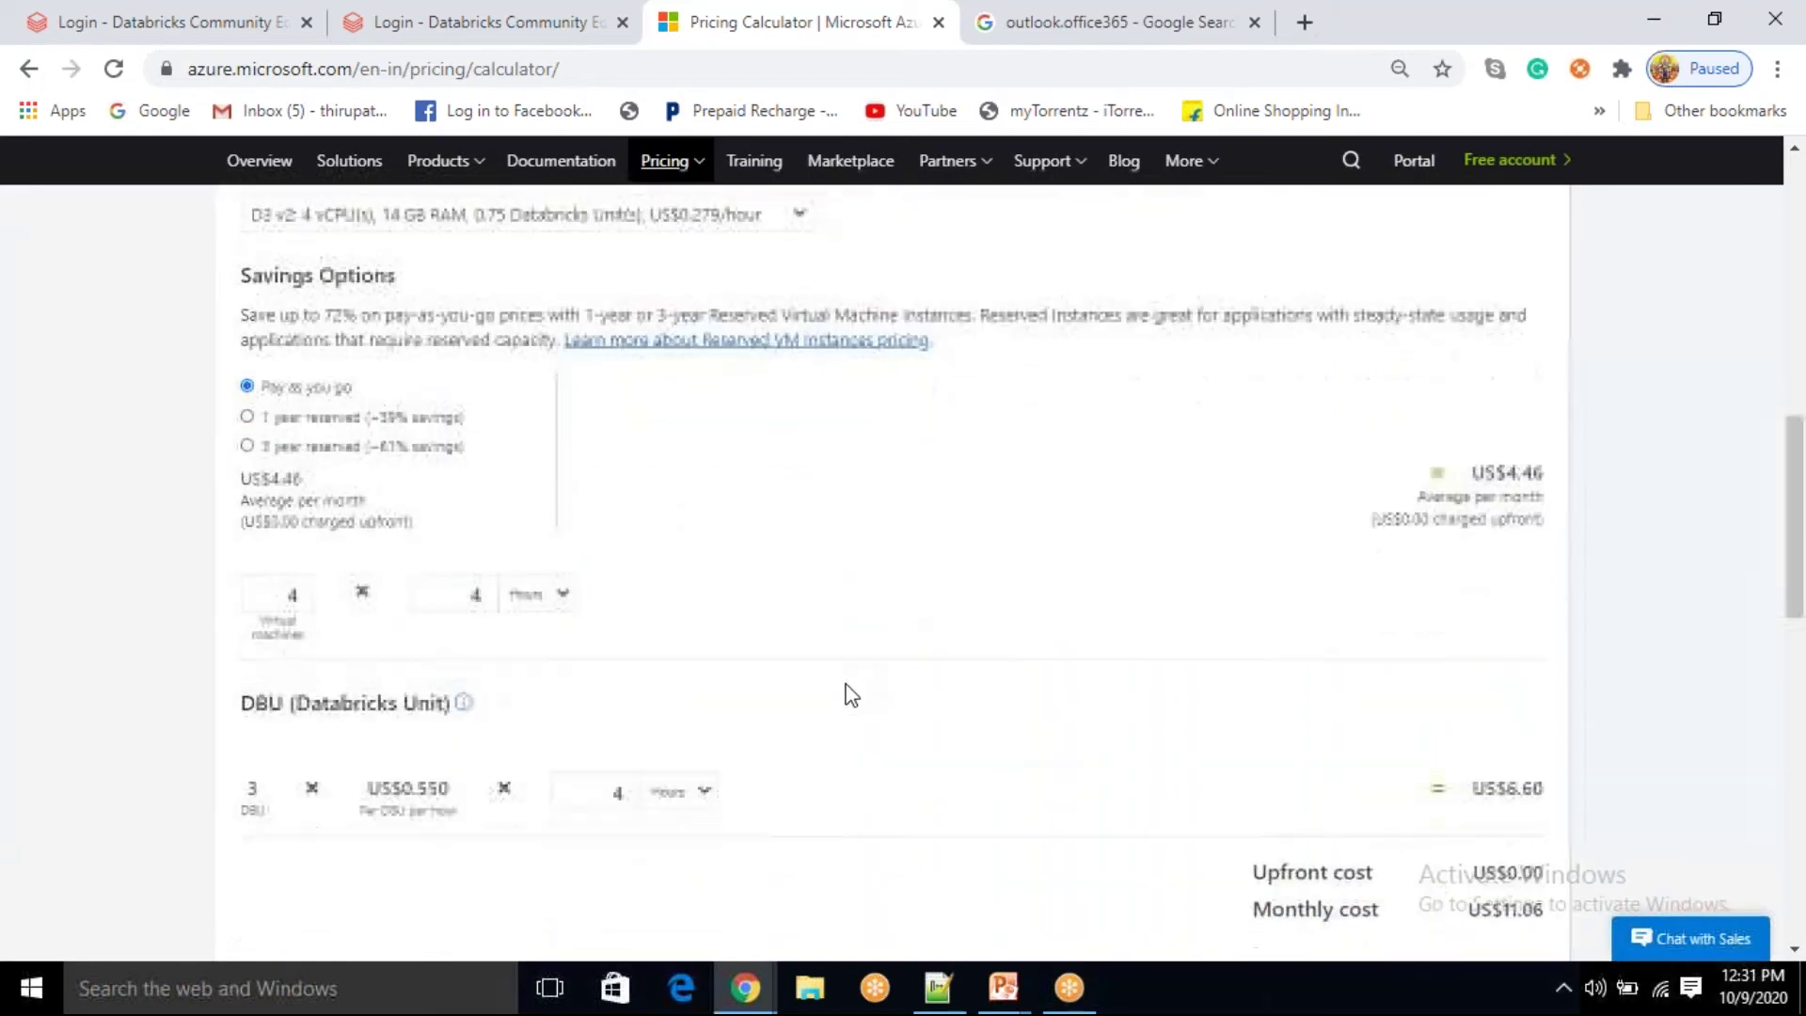
pyautogui.moveTo(1485, 338); pyautogui.dragTo(1535, 335)
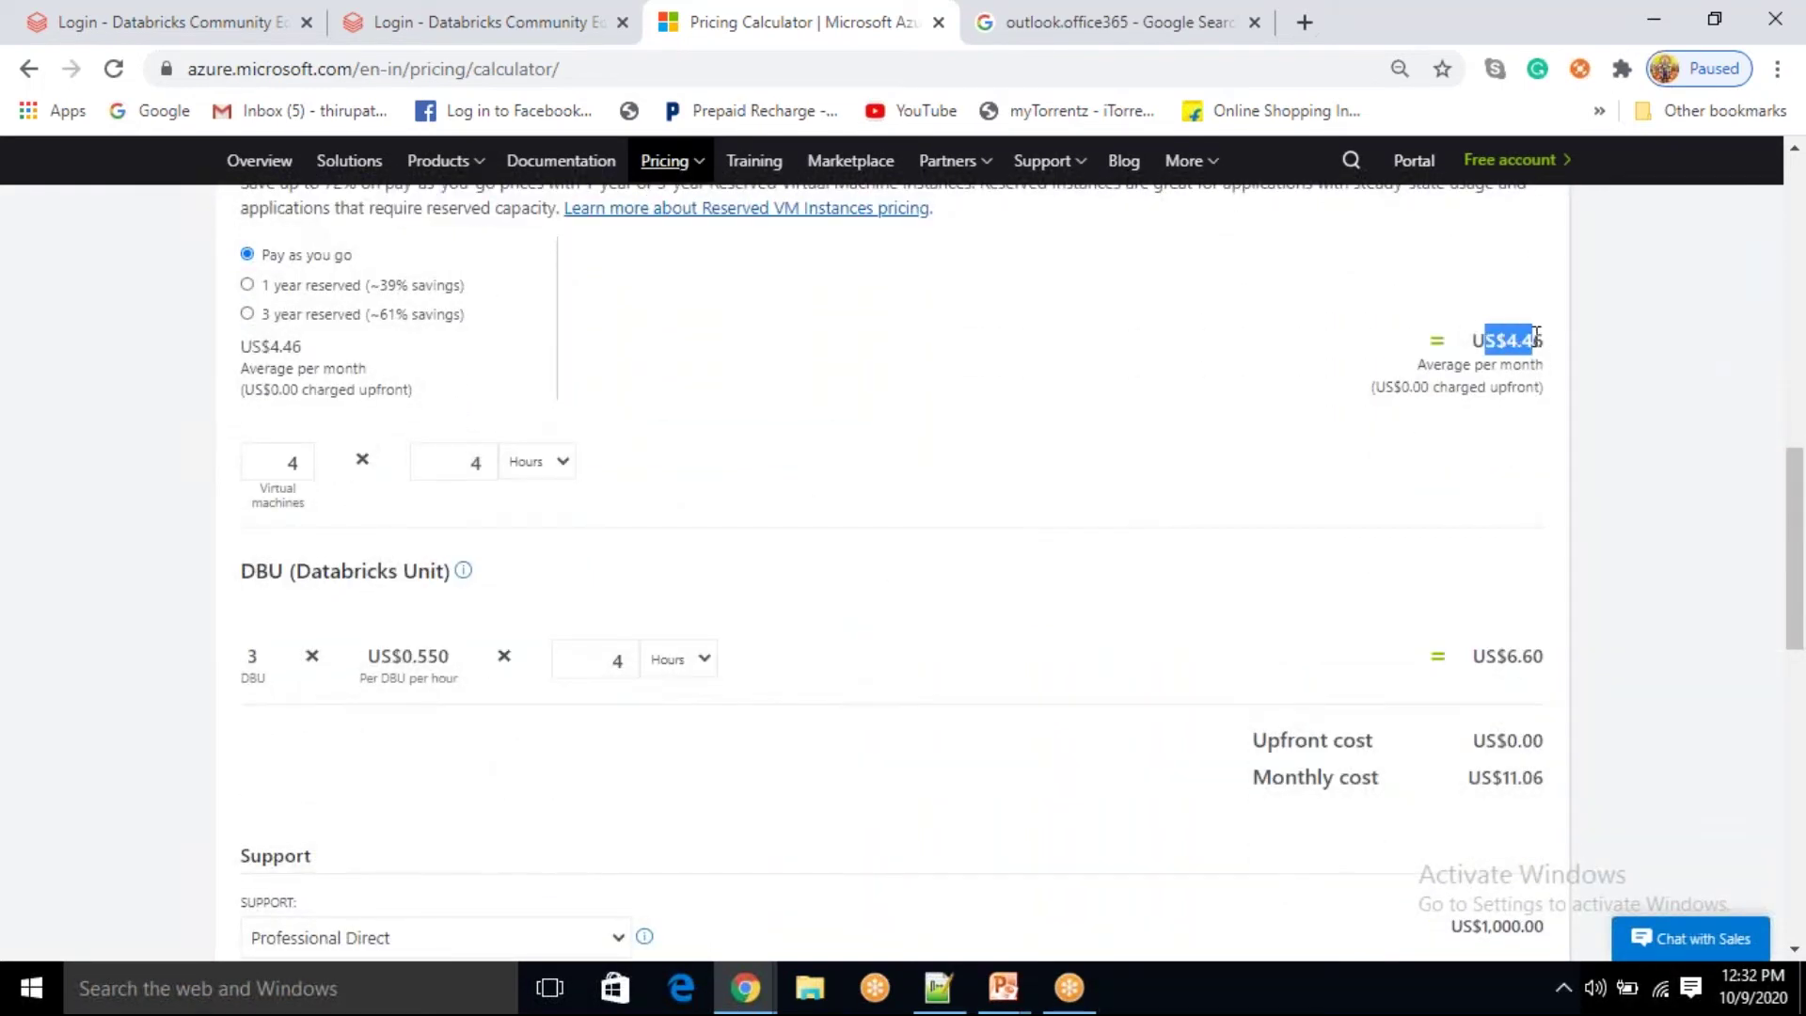
pyautogui.moveTo(1488, 657); pyautogui.dragTo(1547, 656)
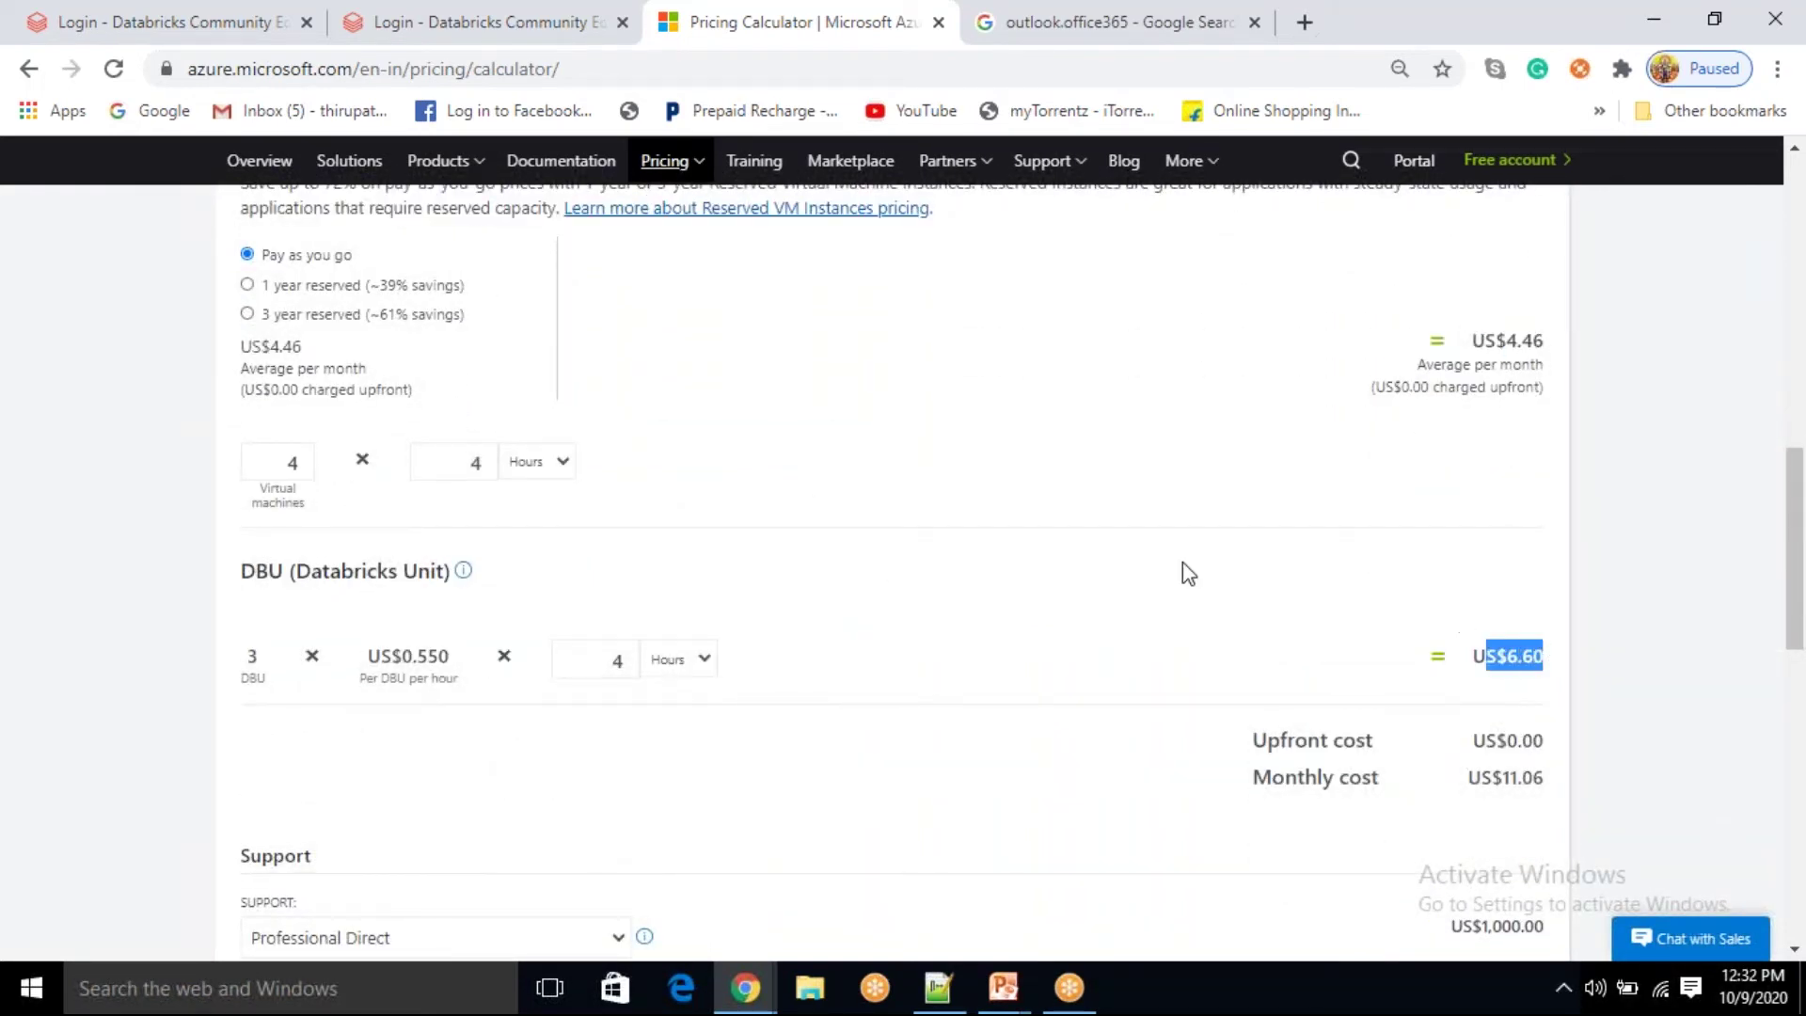
pyautogui.scroll(2, 1182, 574)
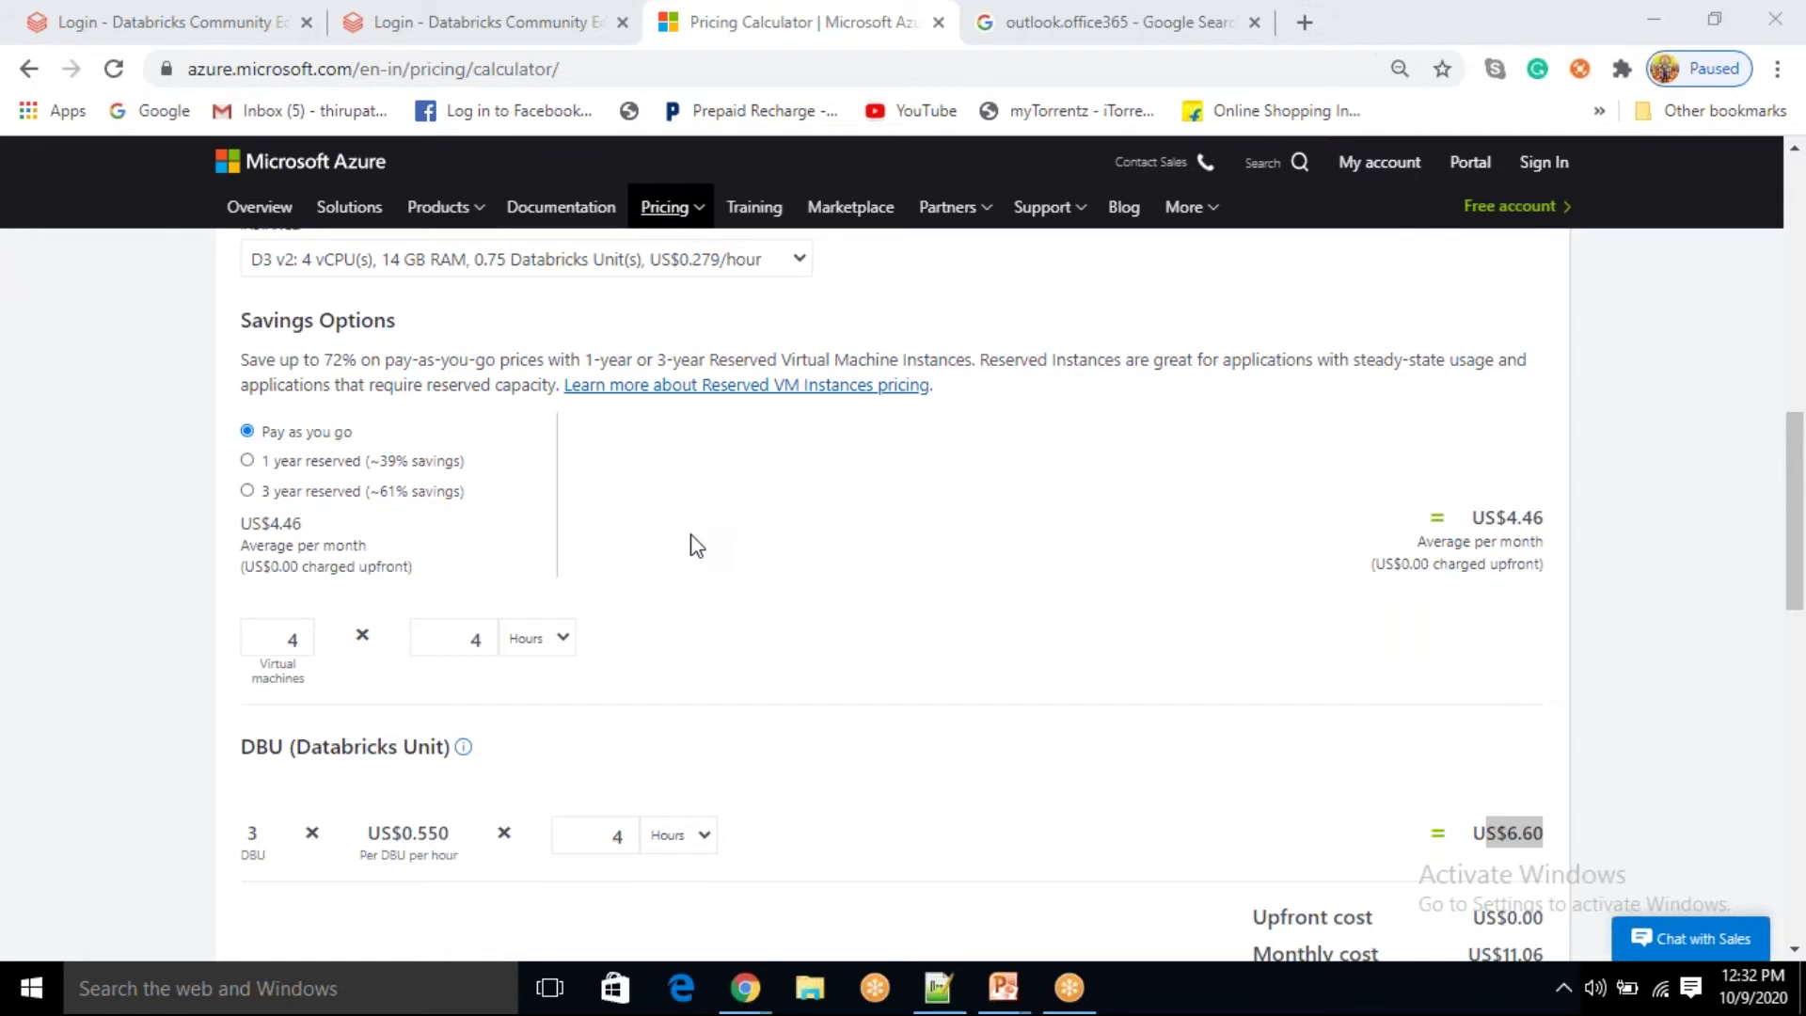
pyautogui.scroll(1, 950, 425)
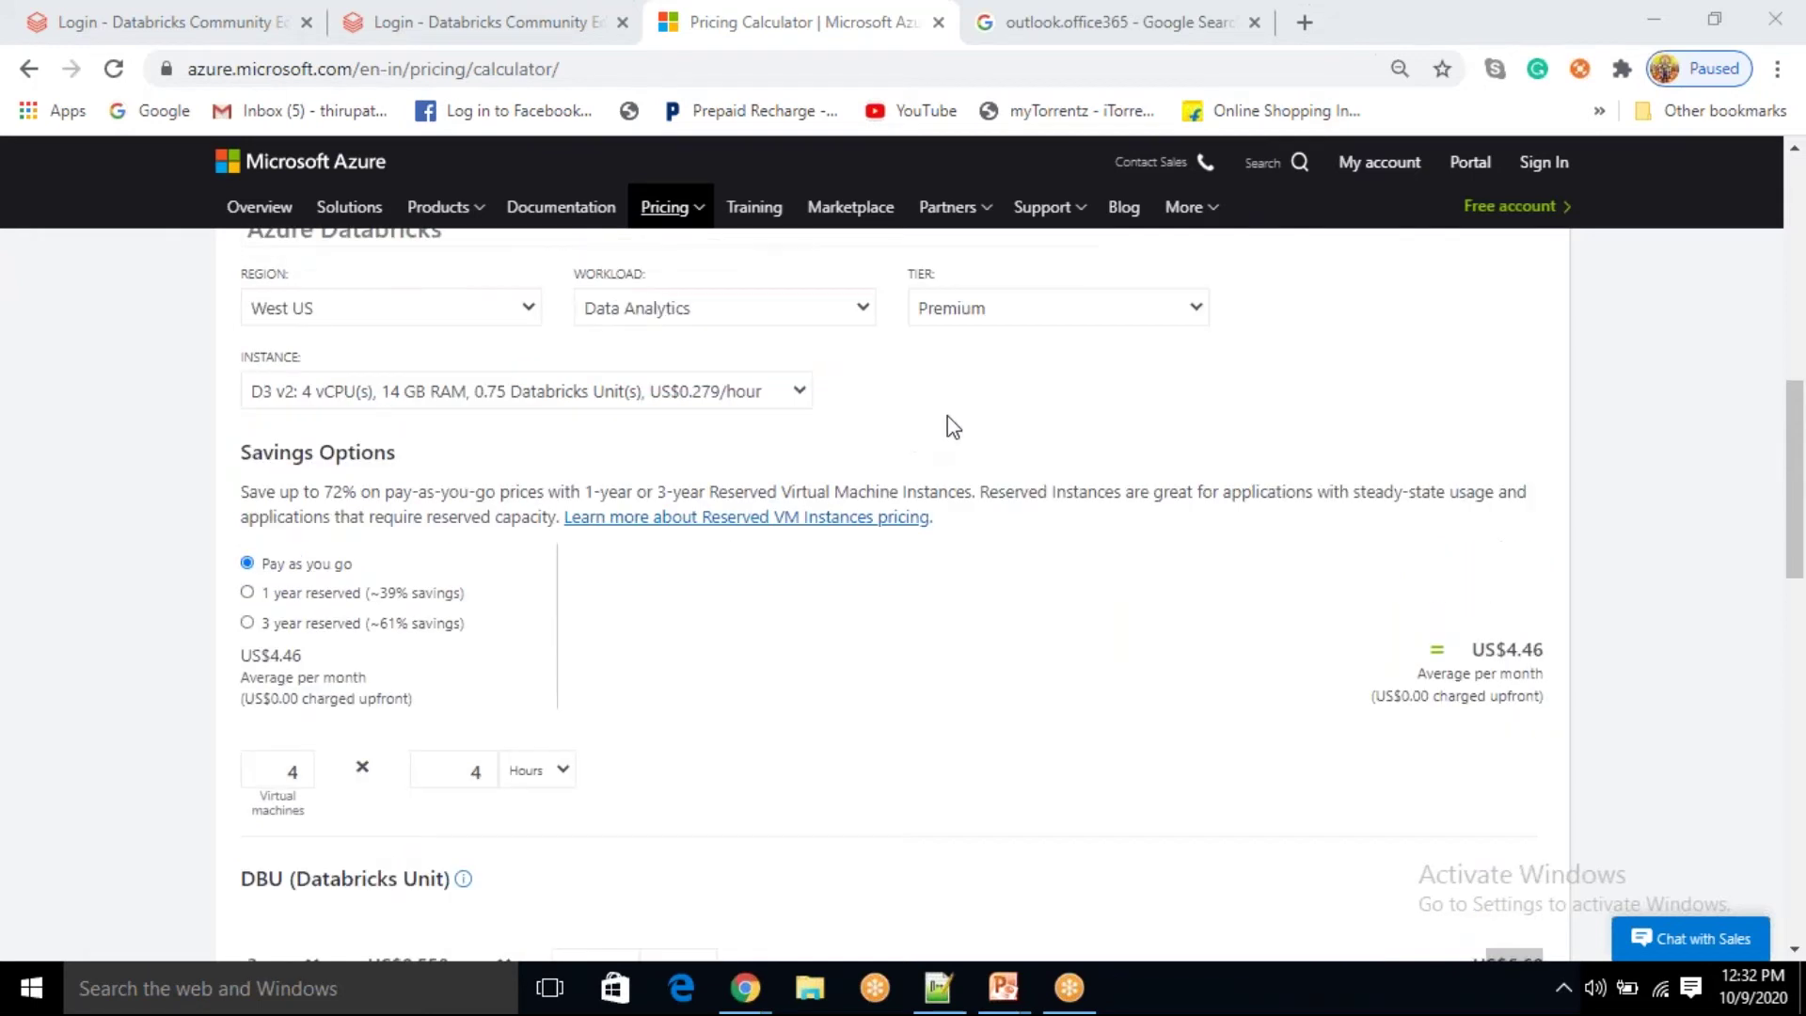
pyautogui.scroll(5, 950, 425)
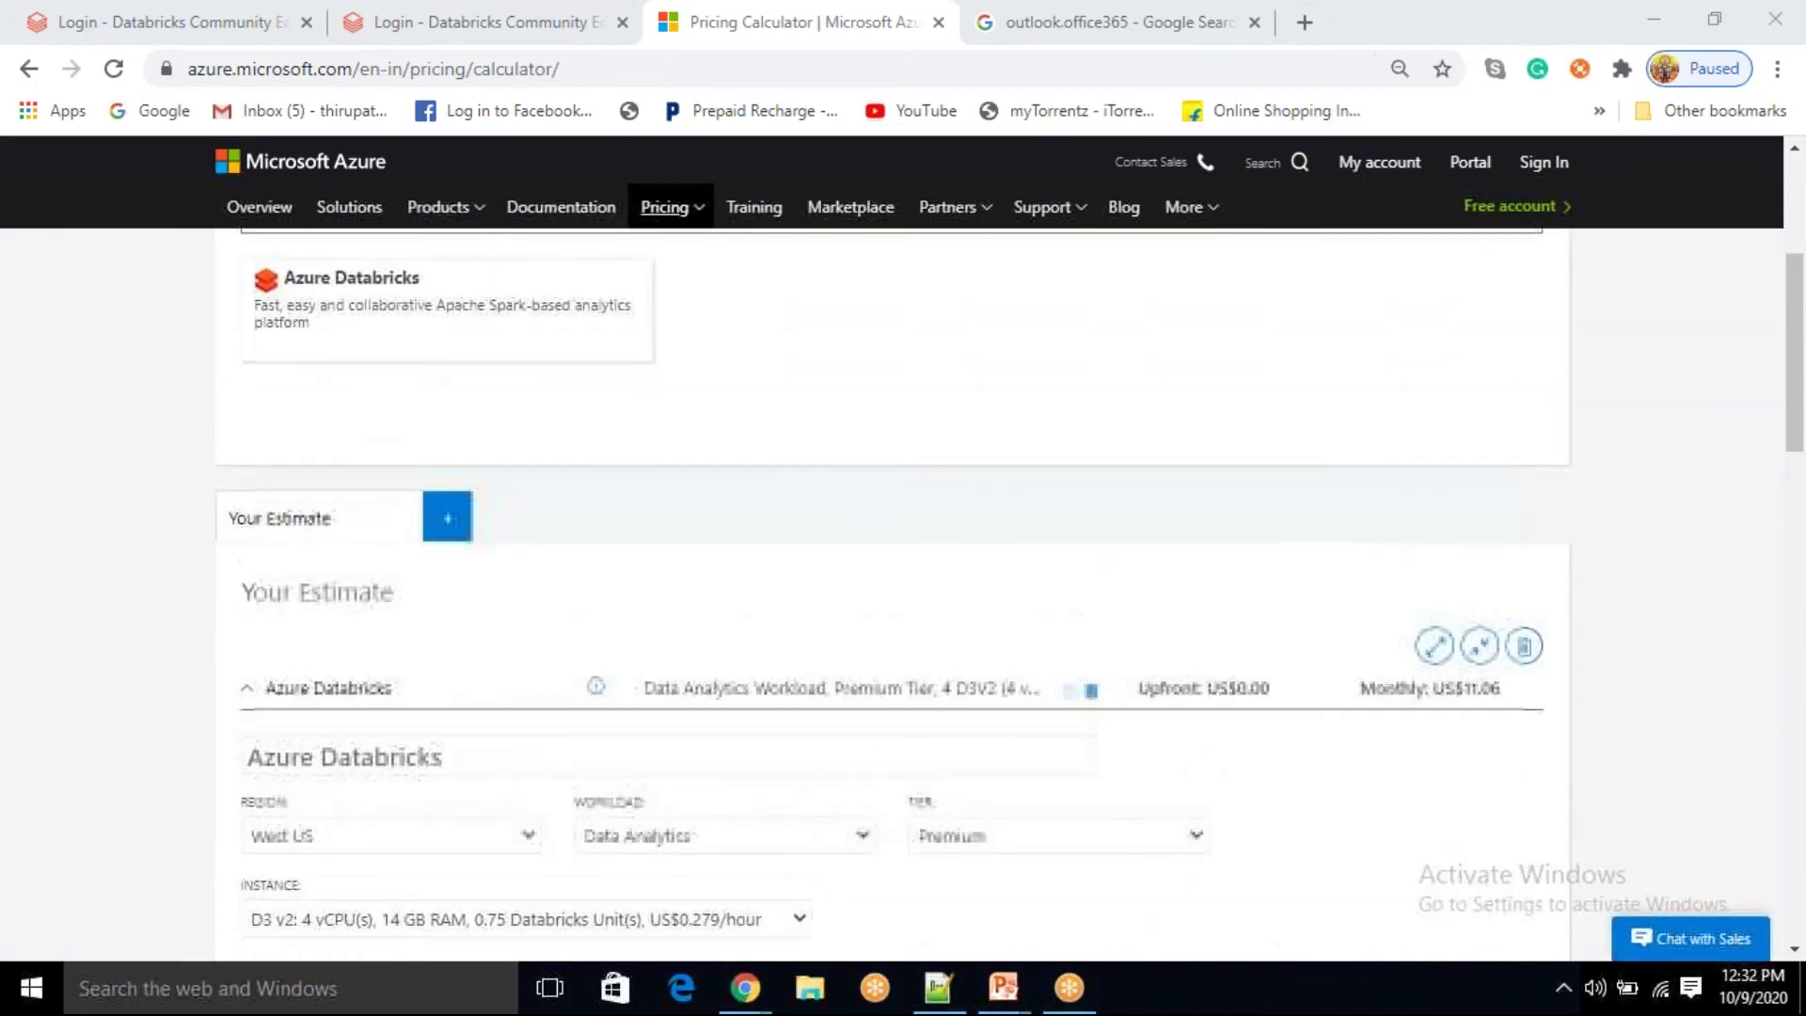
pyautogui.scroll(2, 611, 480)
pyautogui.scroll(-4, 626, 616)
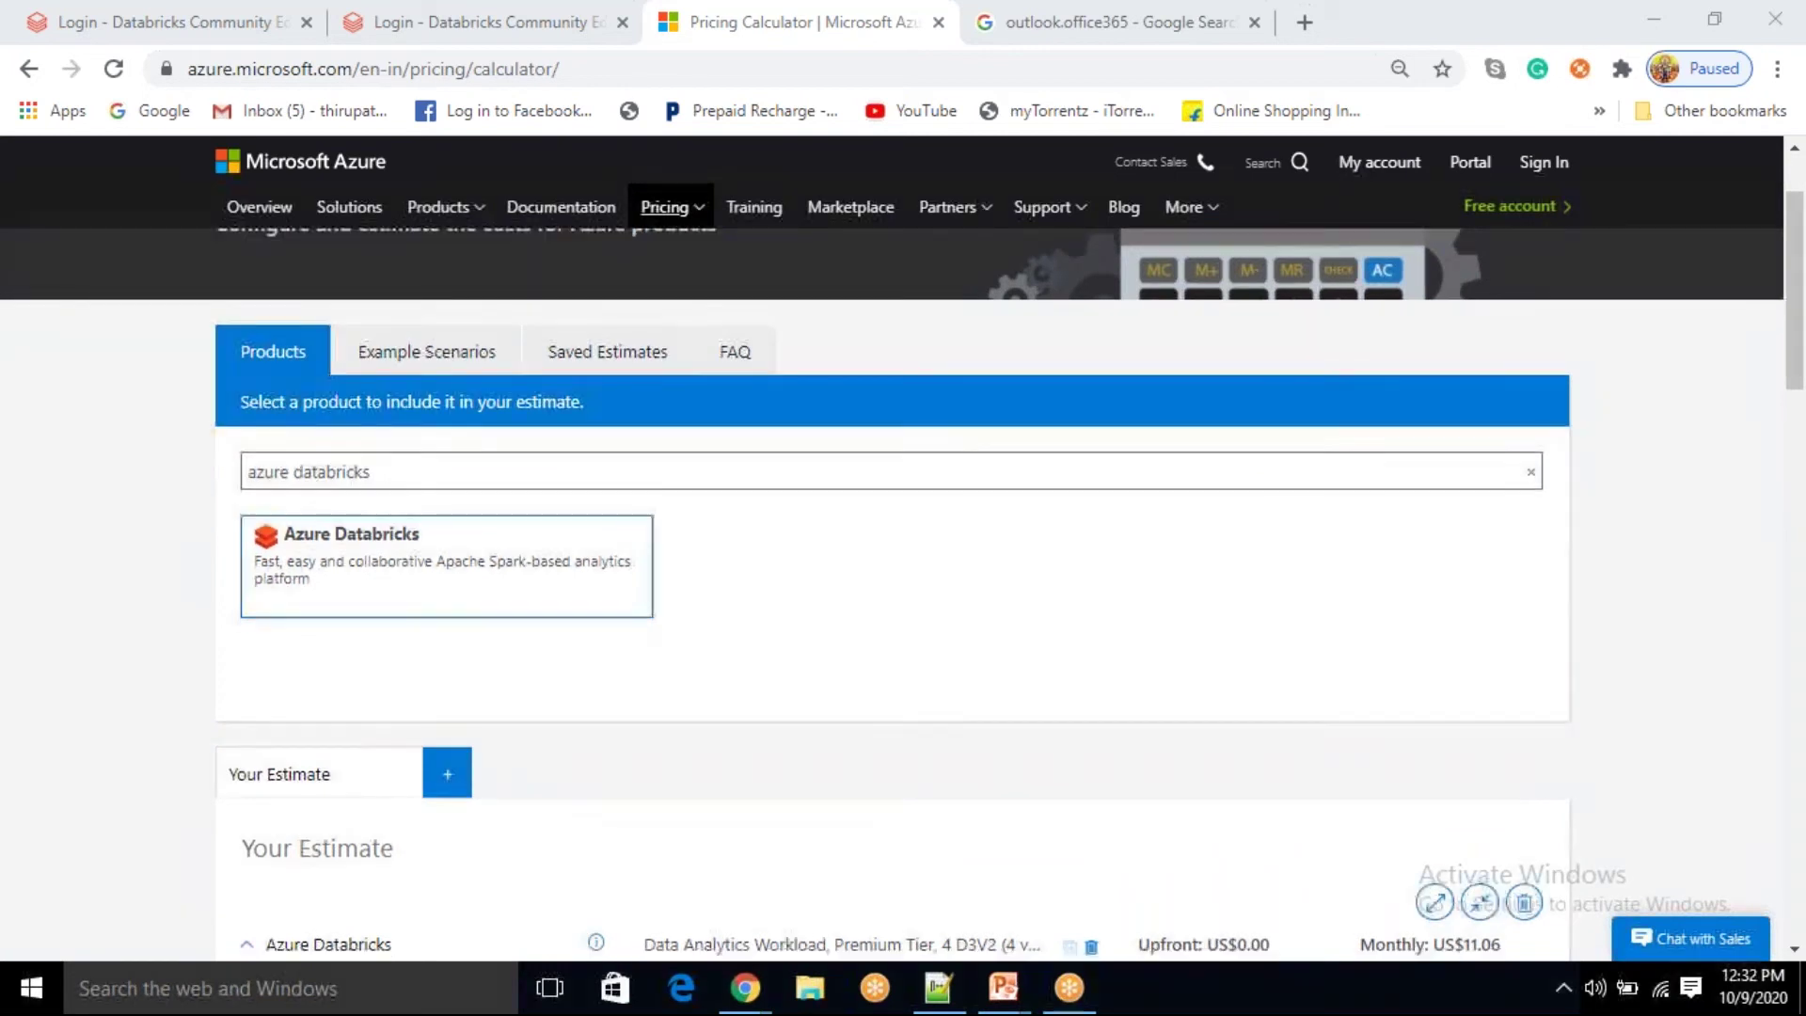
pyautogui.scroll(-3, 626, 616)
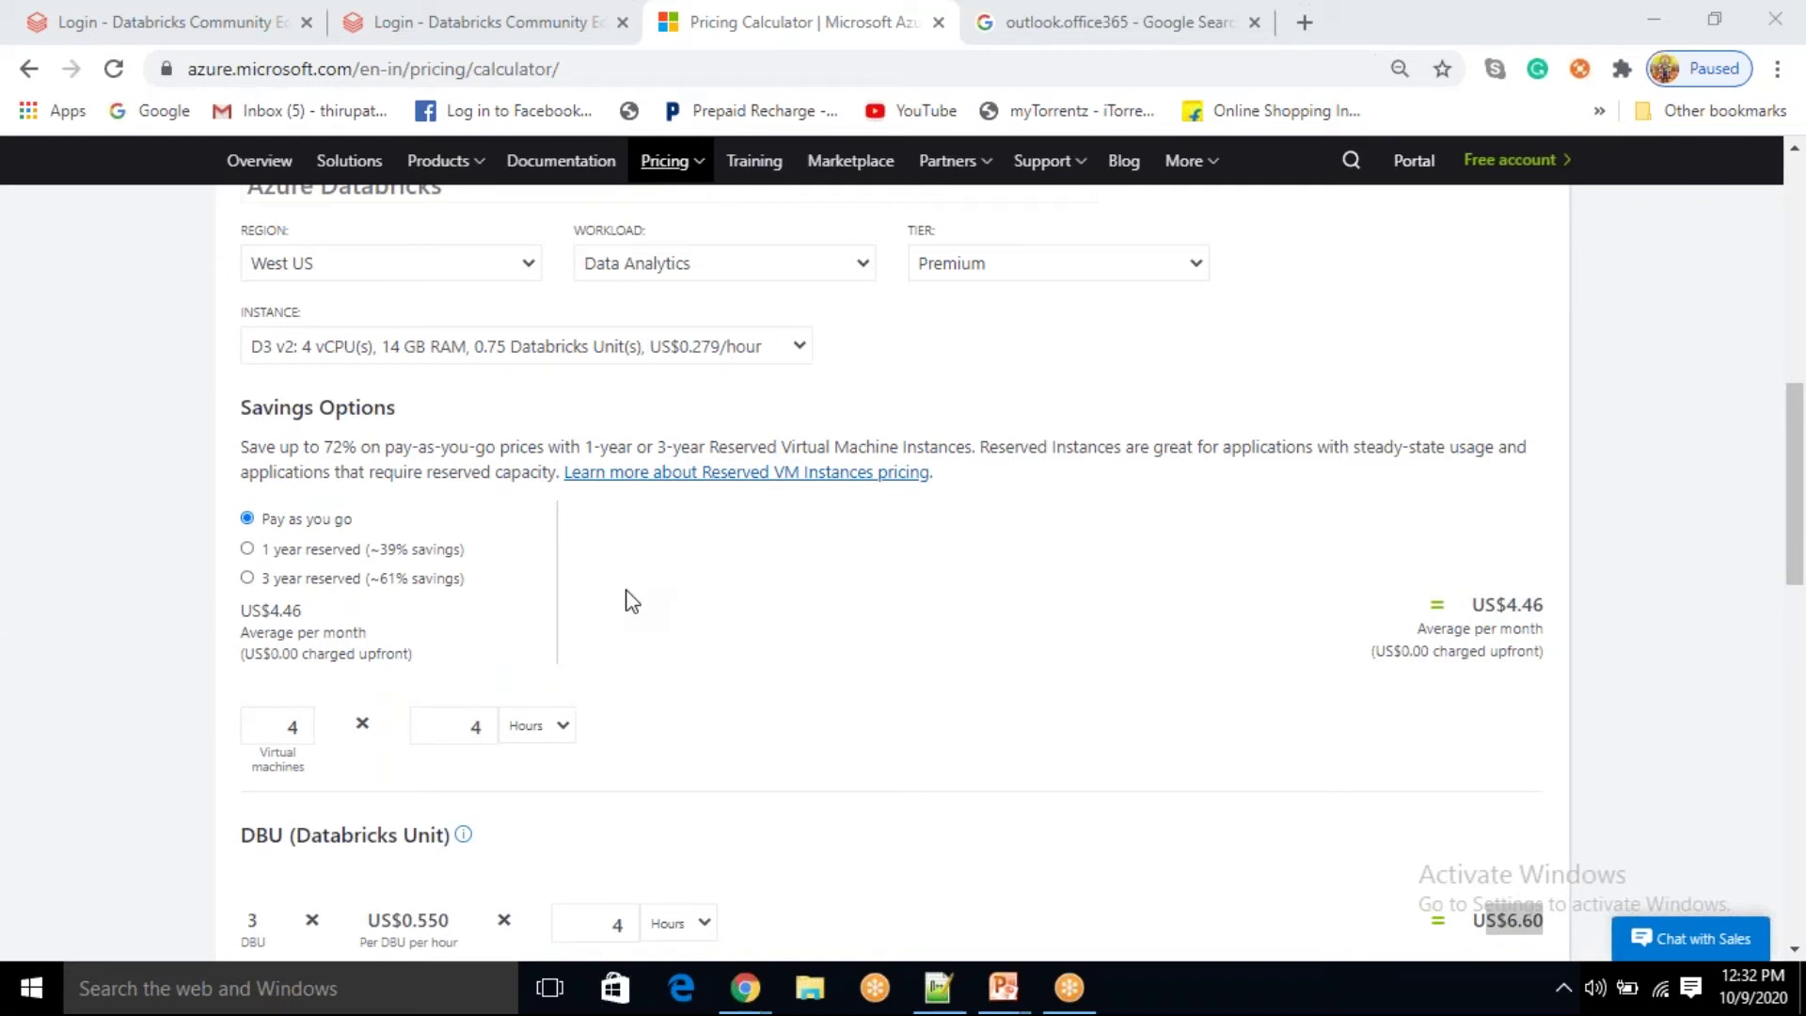
pyautogui.scroll(-3, 697, 575)
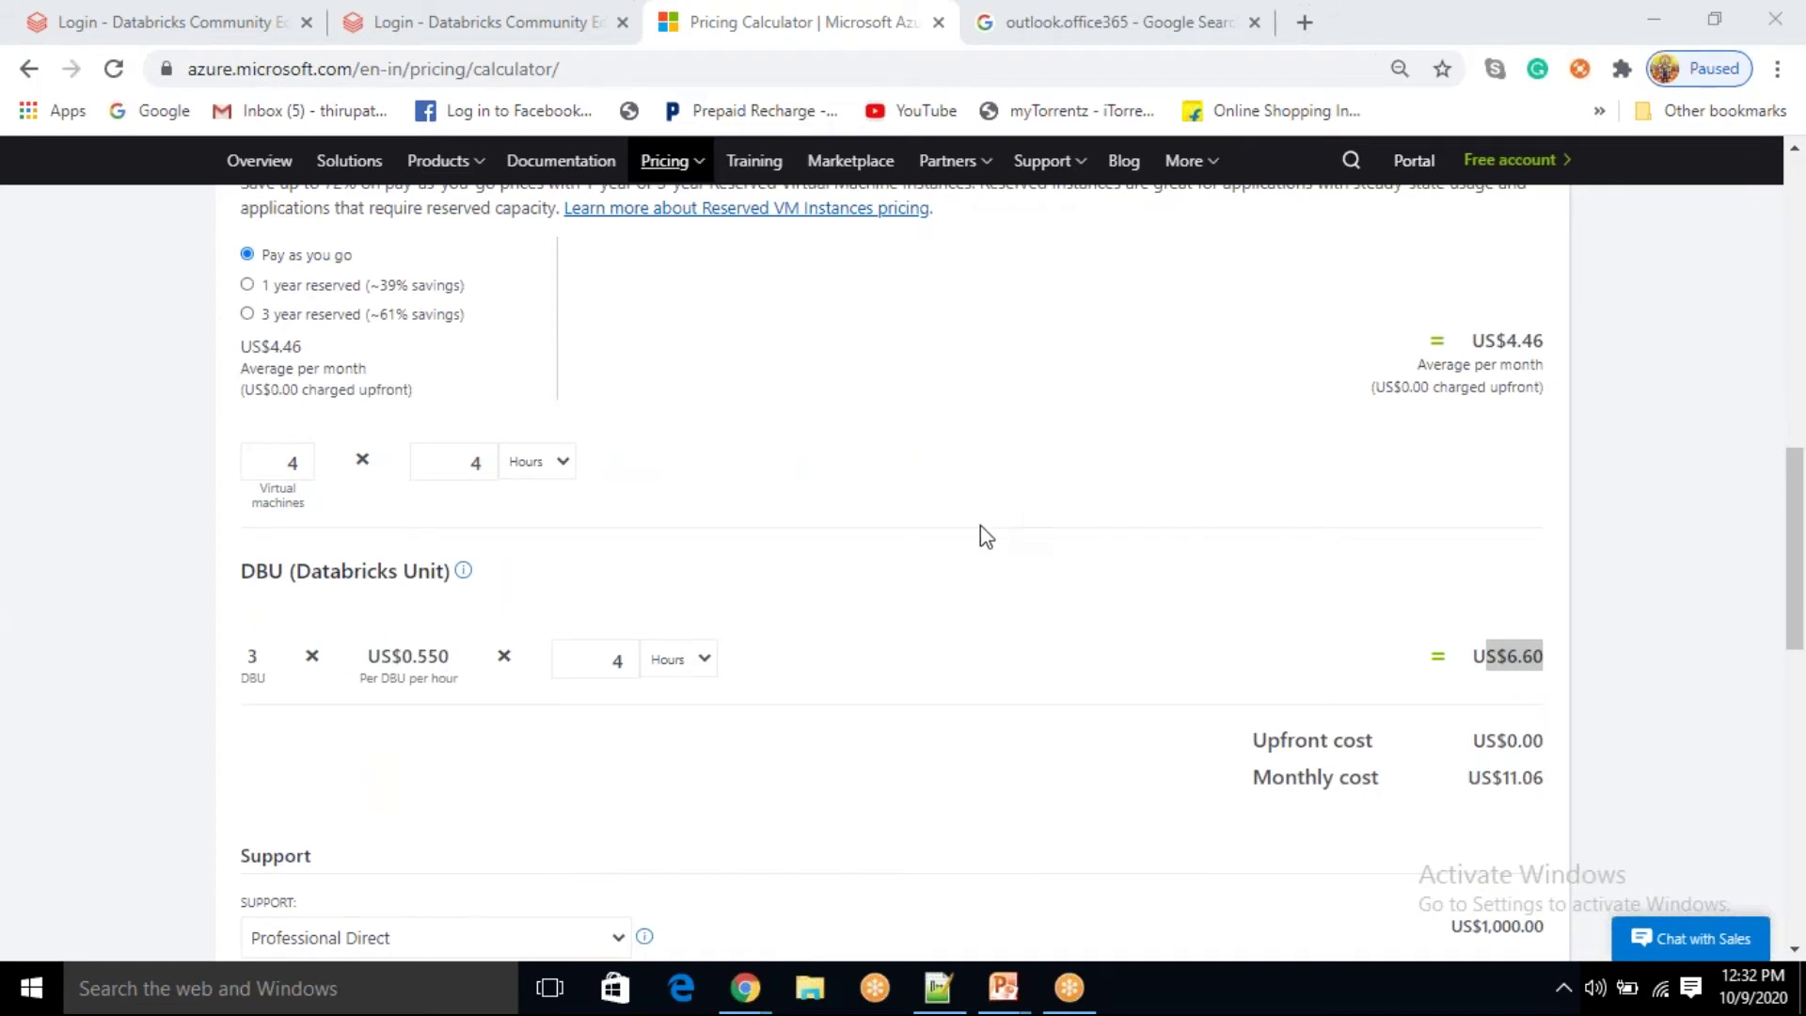
pyautogui.scroll(-2, 916, 549)
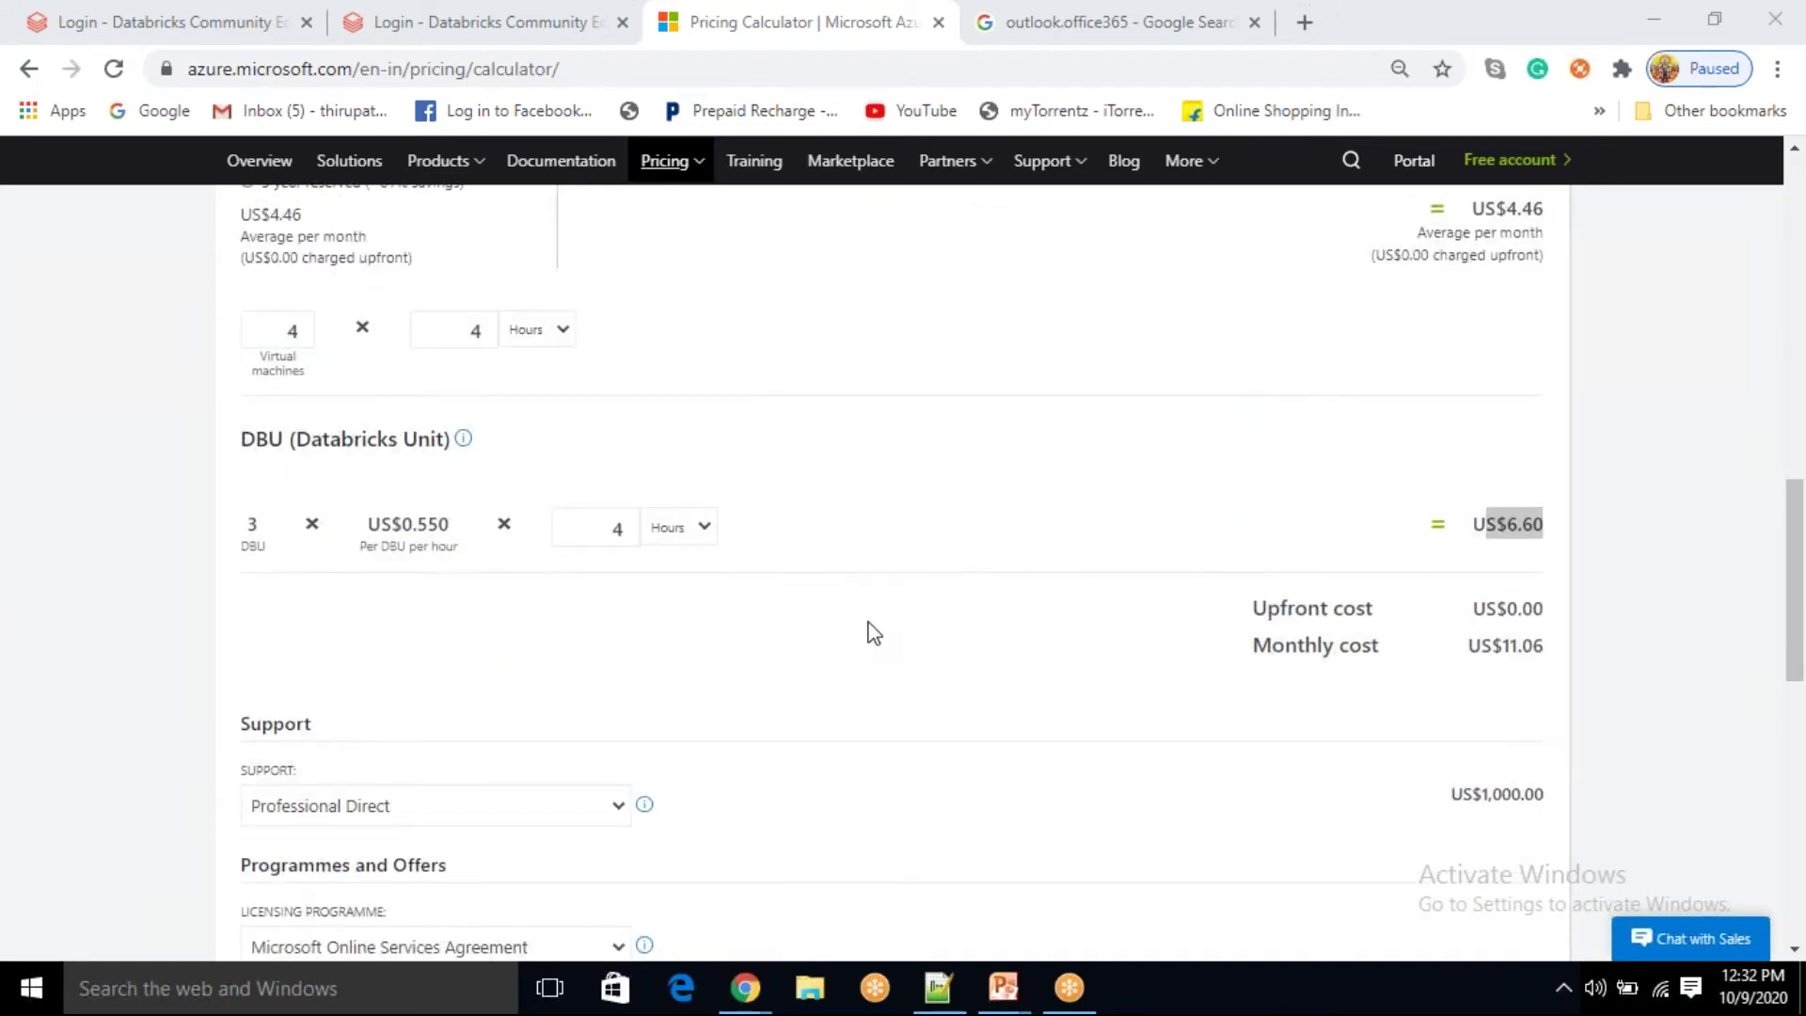
pyautogui.scroll(4, 960, 607)
pyautogui.scroll(-4, 1382, 423)
pyautogui.scroll(4, 1046, 530)
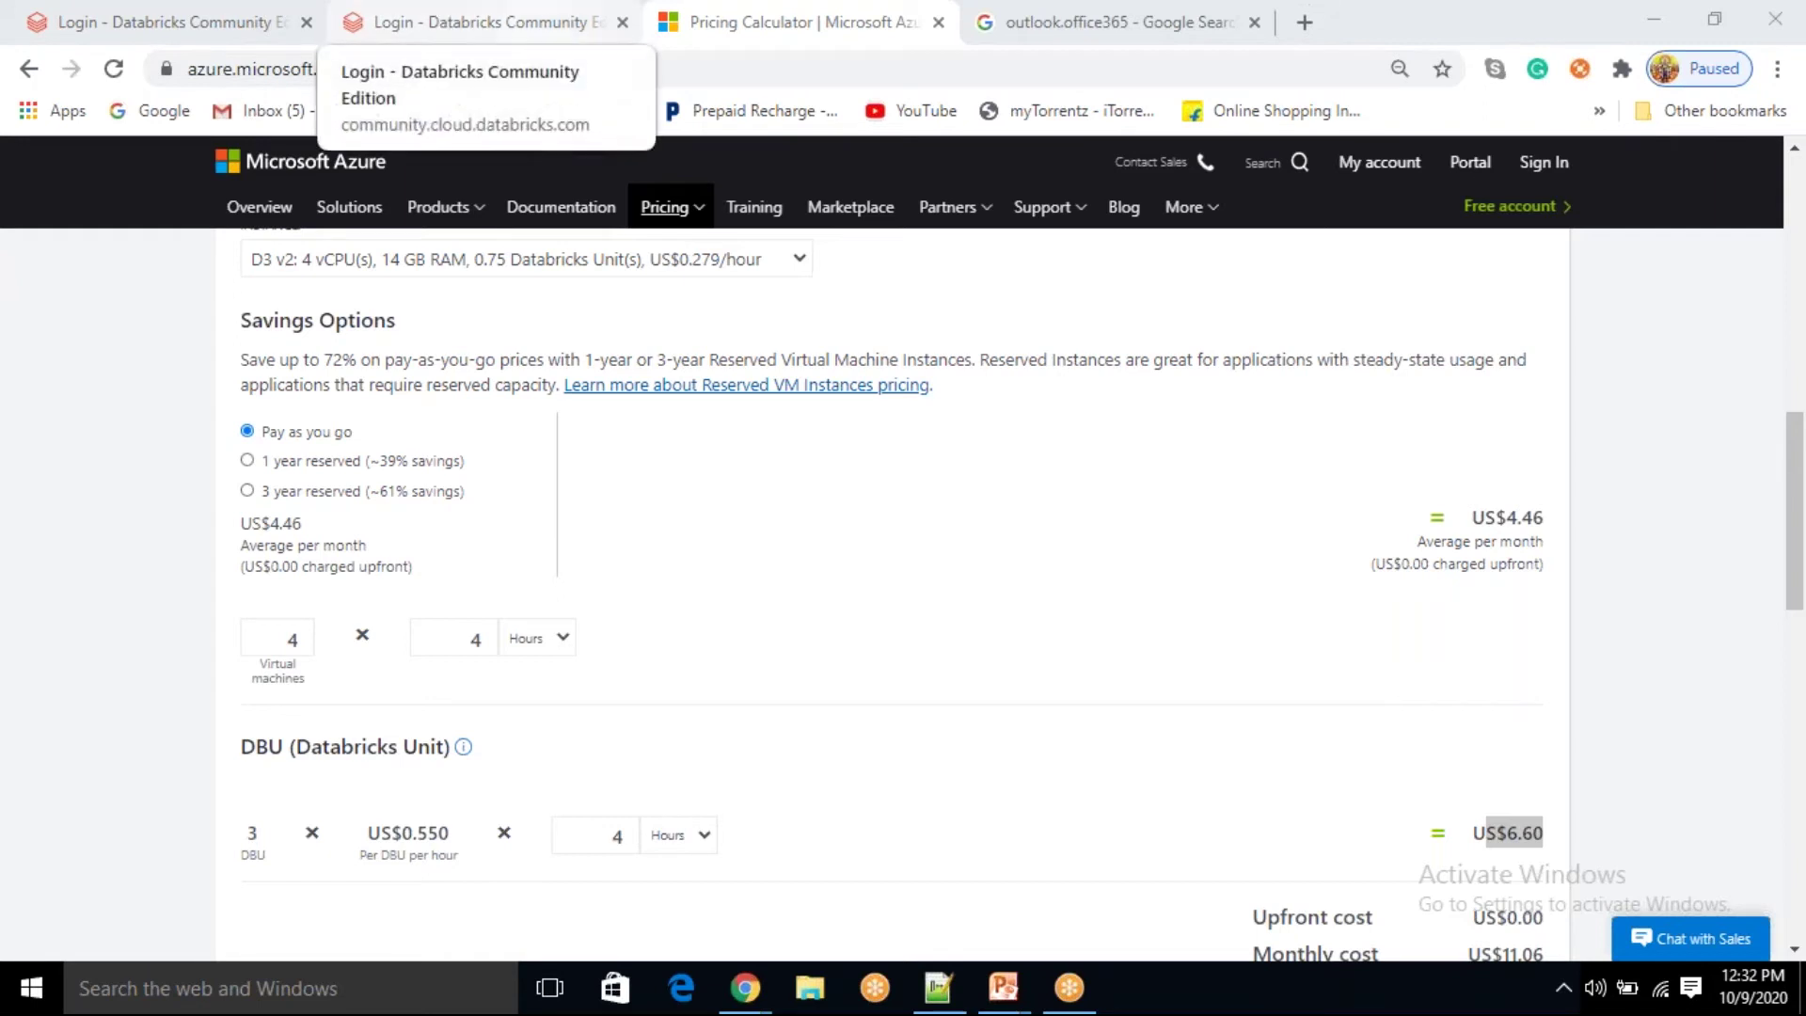
# Step: Go from the Office 365 Login result to Outlook's Create free account page
pyautogui.click(1024, 38)
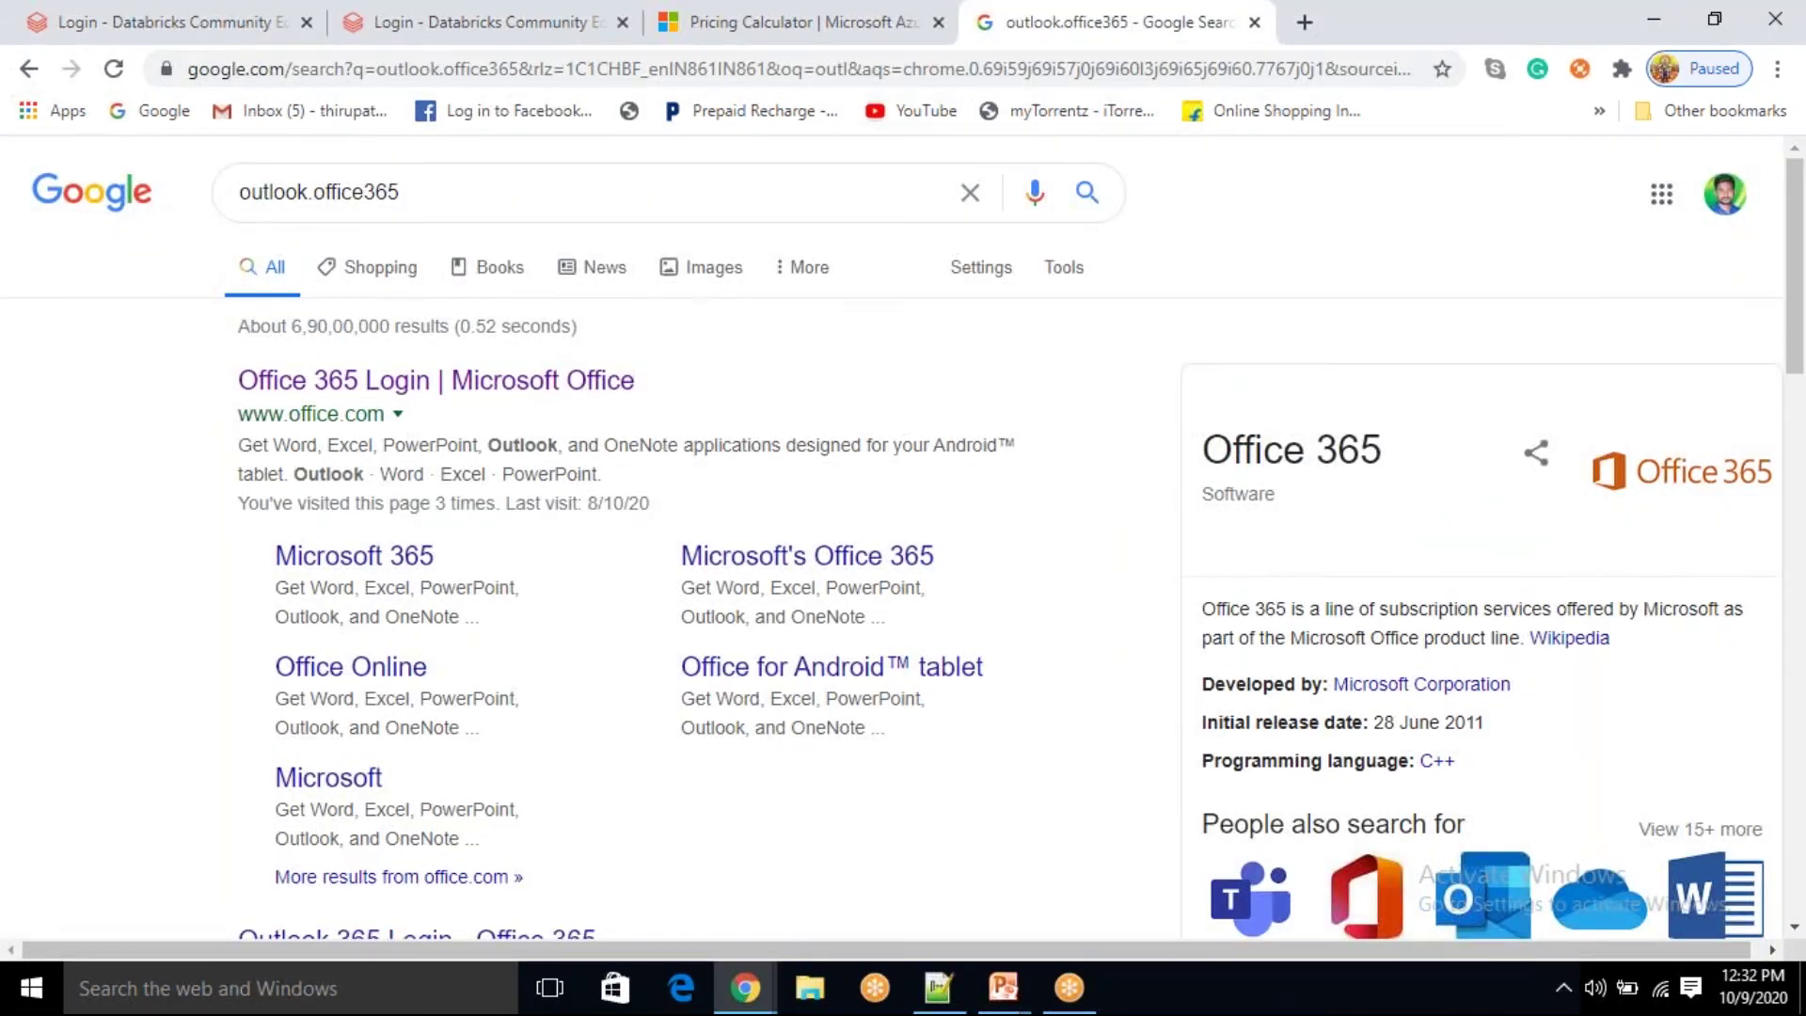
pyautogui.click(443, 381)
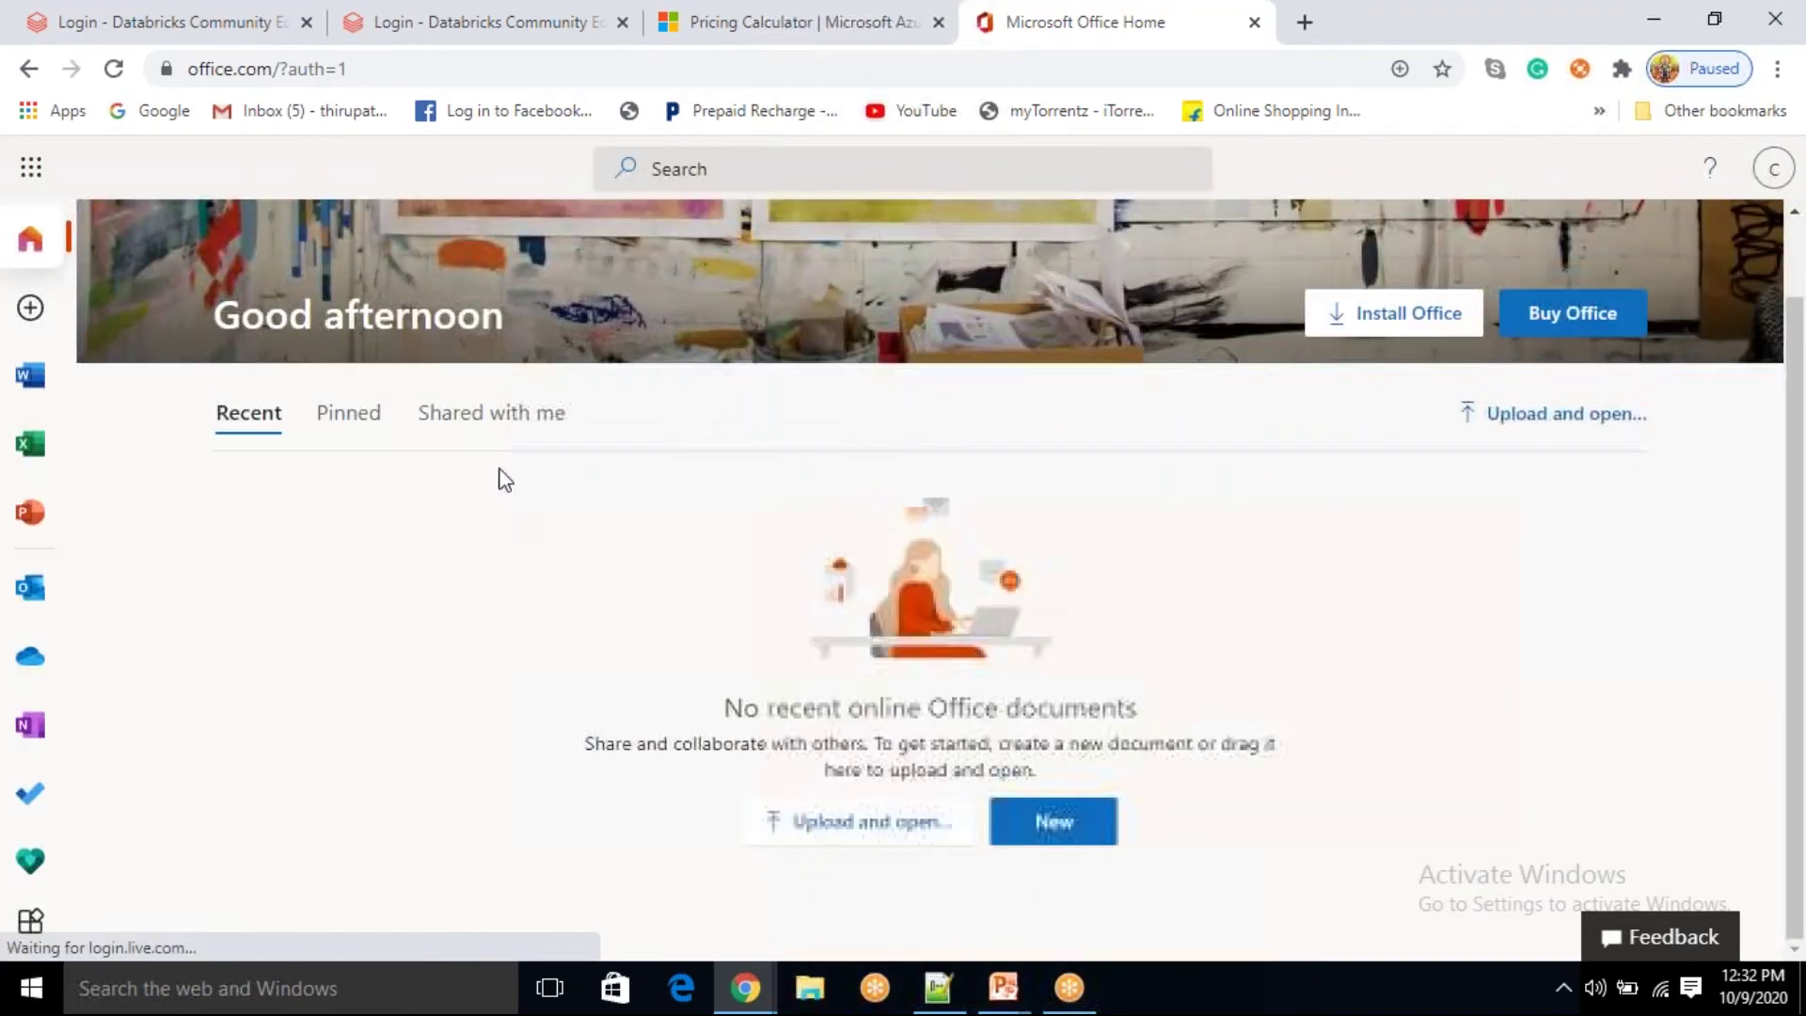
pyautogui.click(30, 587)
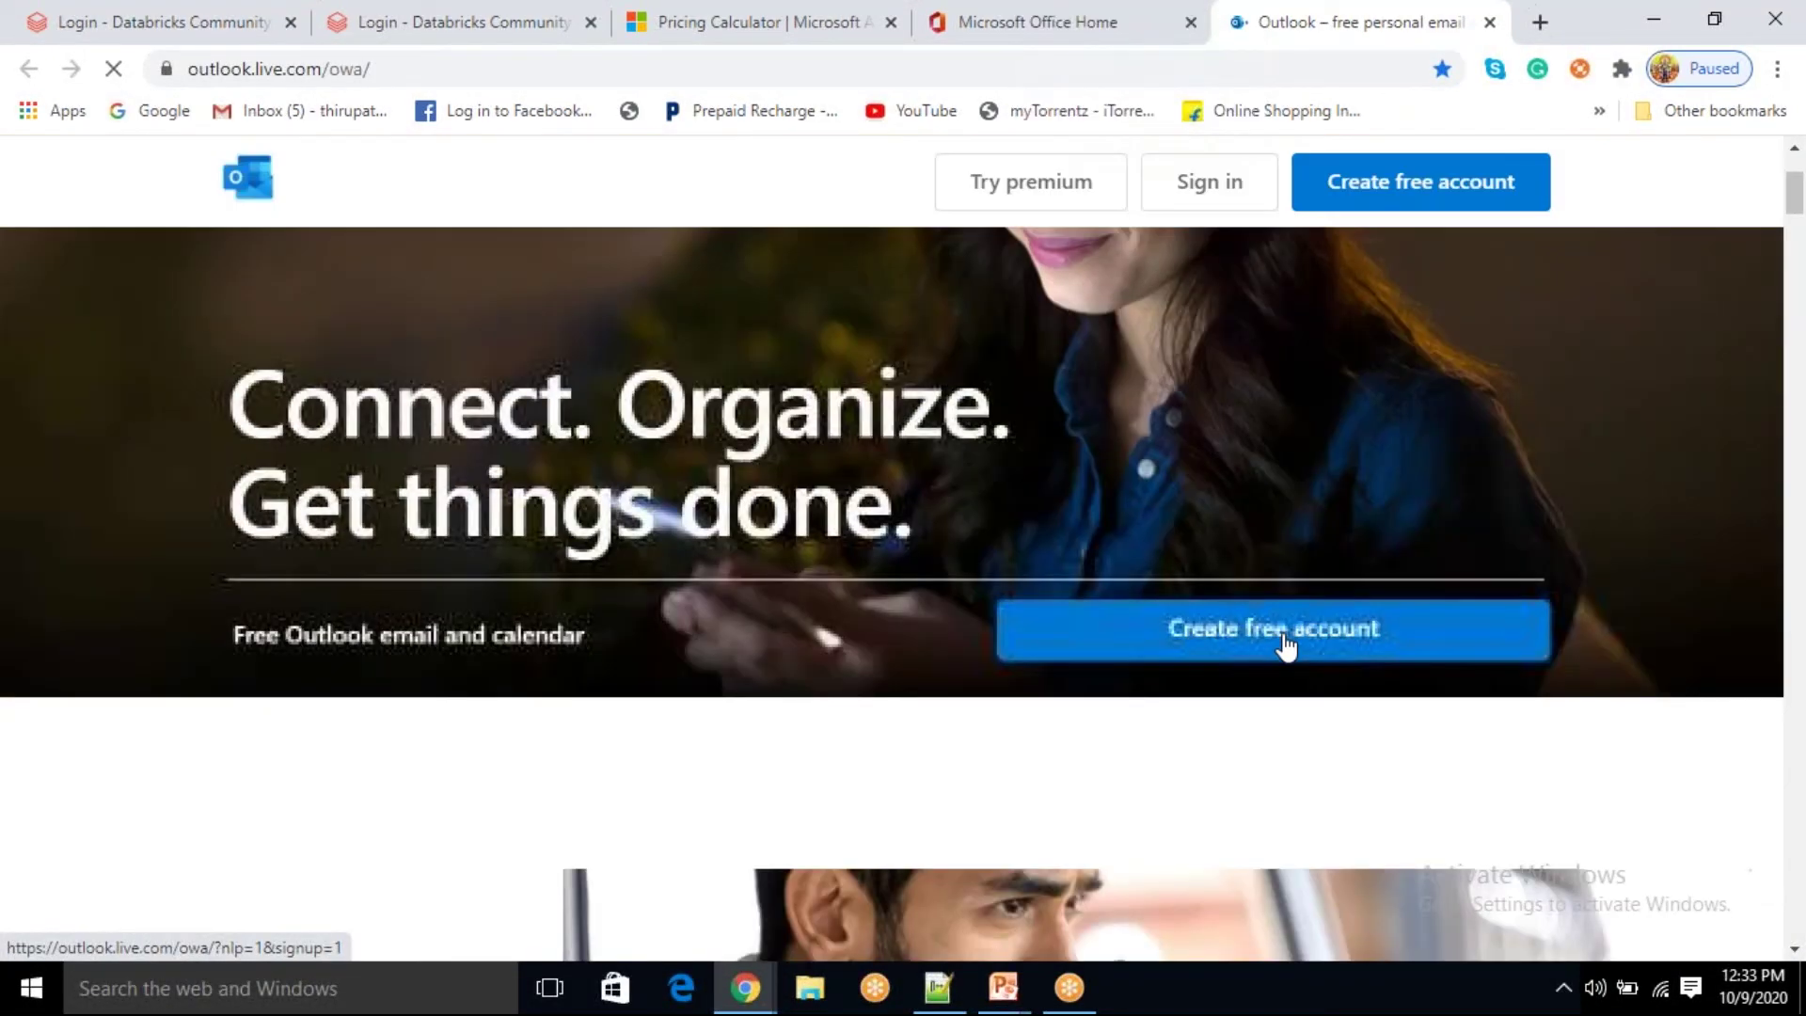
pyautogui.click(1285, 647)
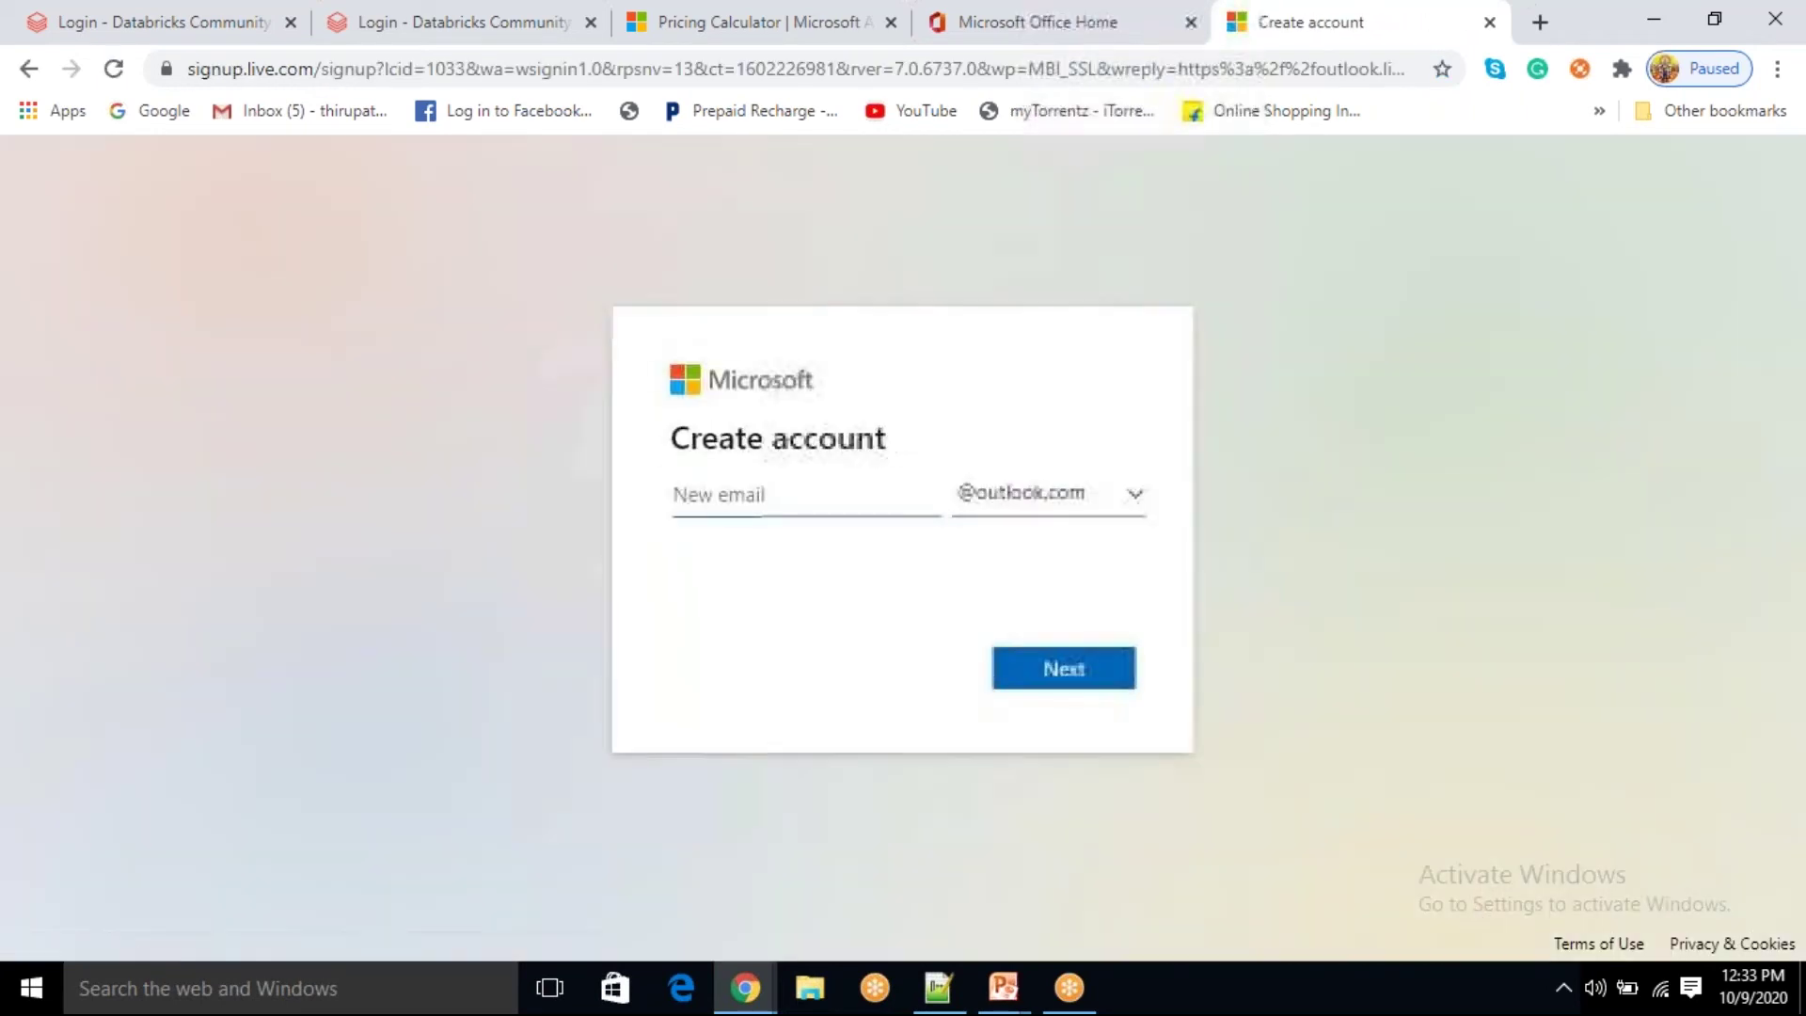
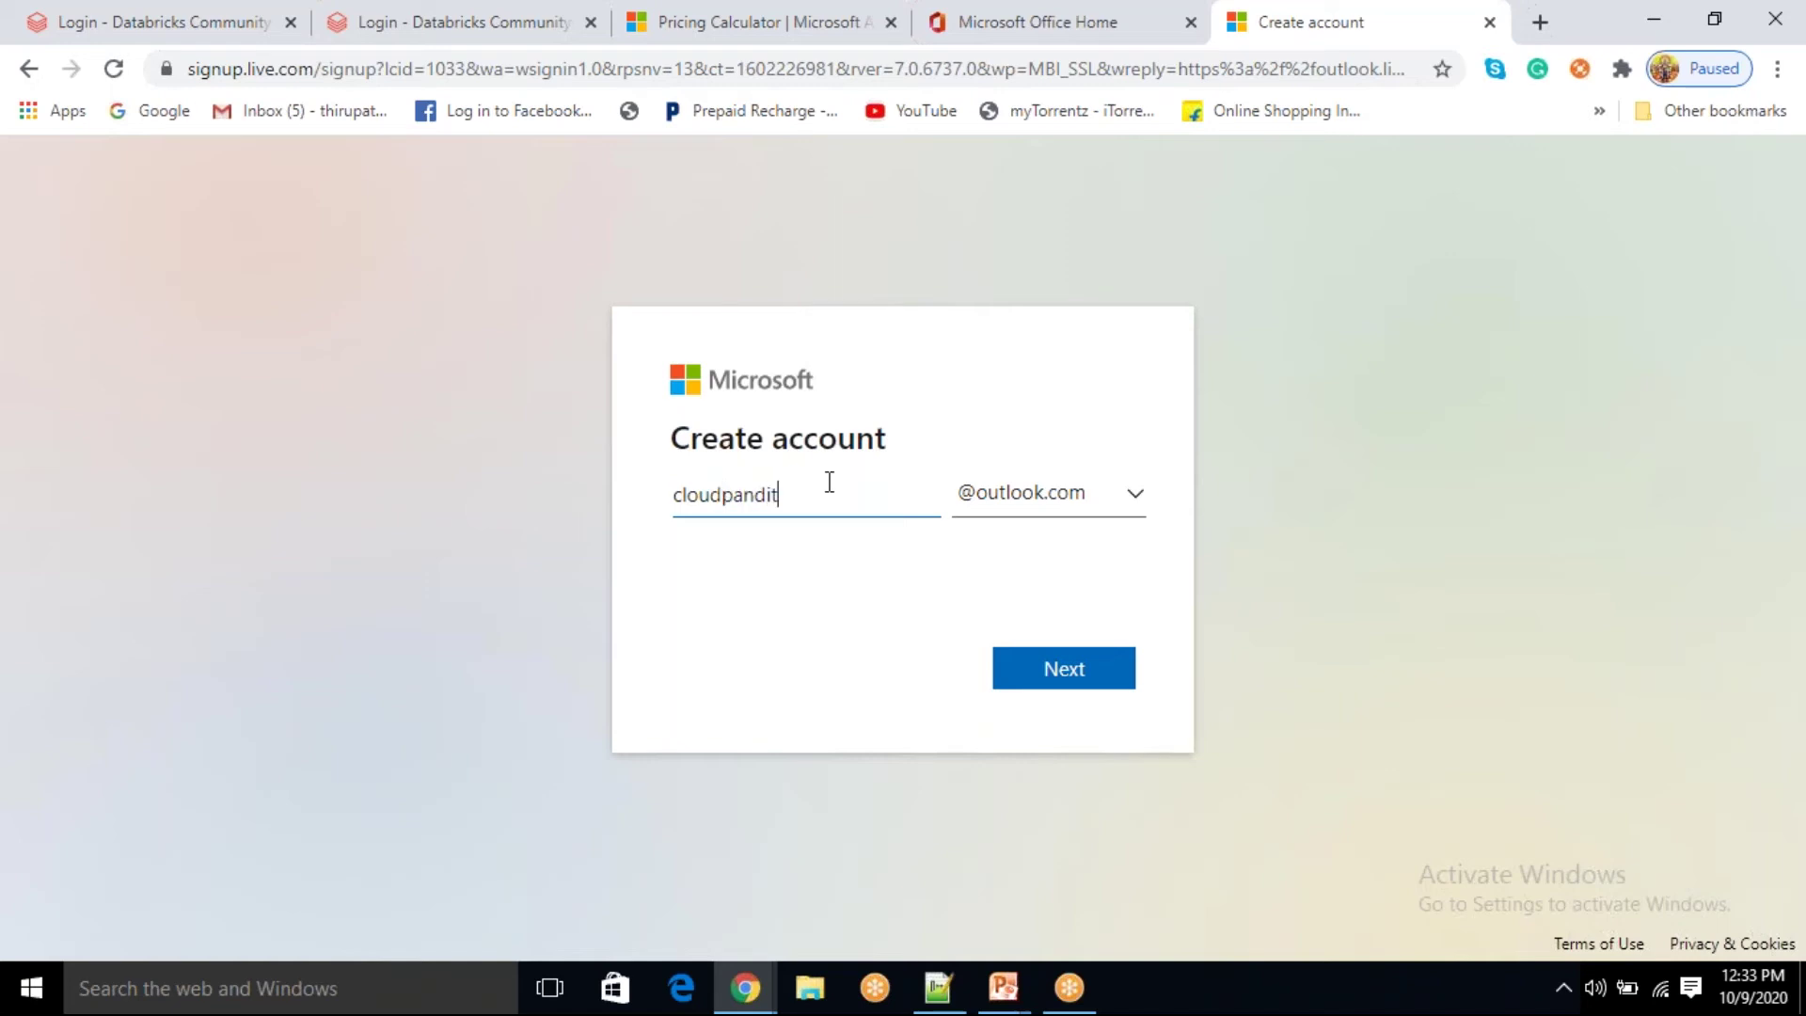
# Step: Choose the new Outlook email address and set the account password
pyautogui.click(1069, 676)
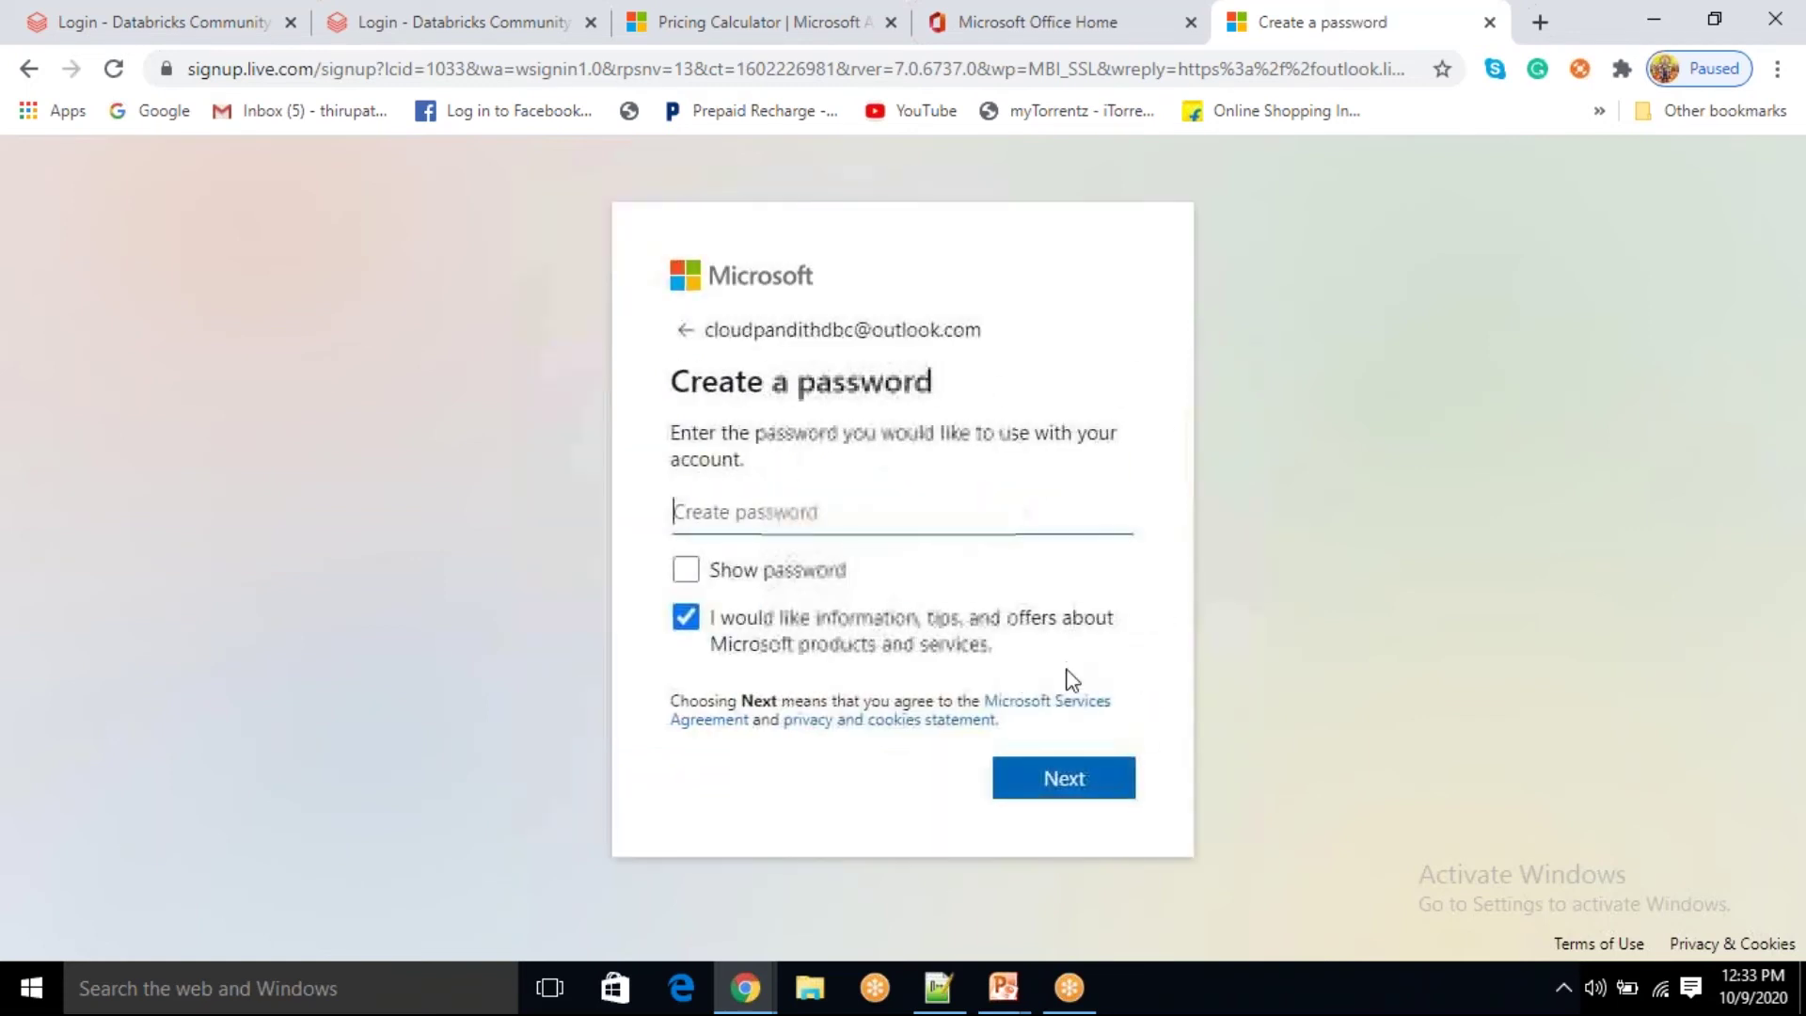
pyautogui.write('•••••••')
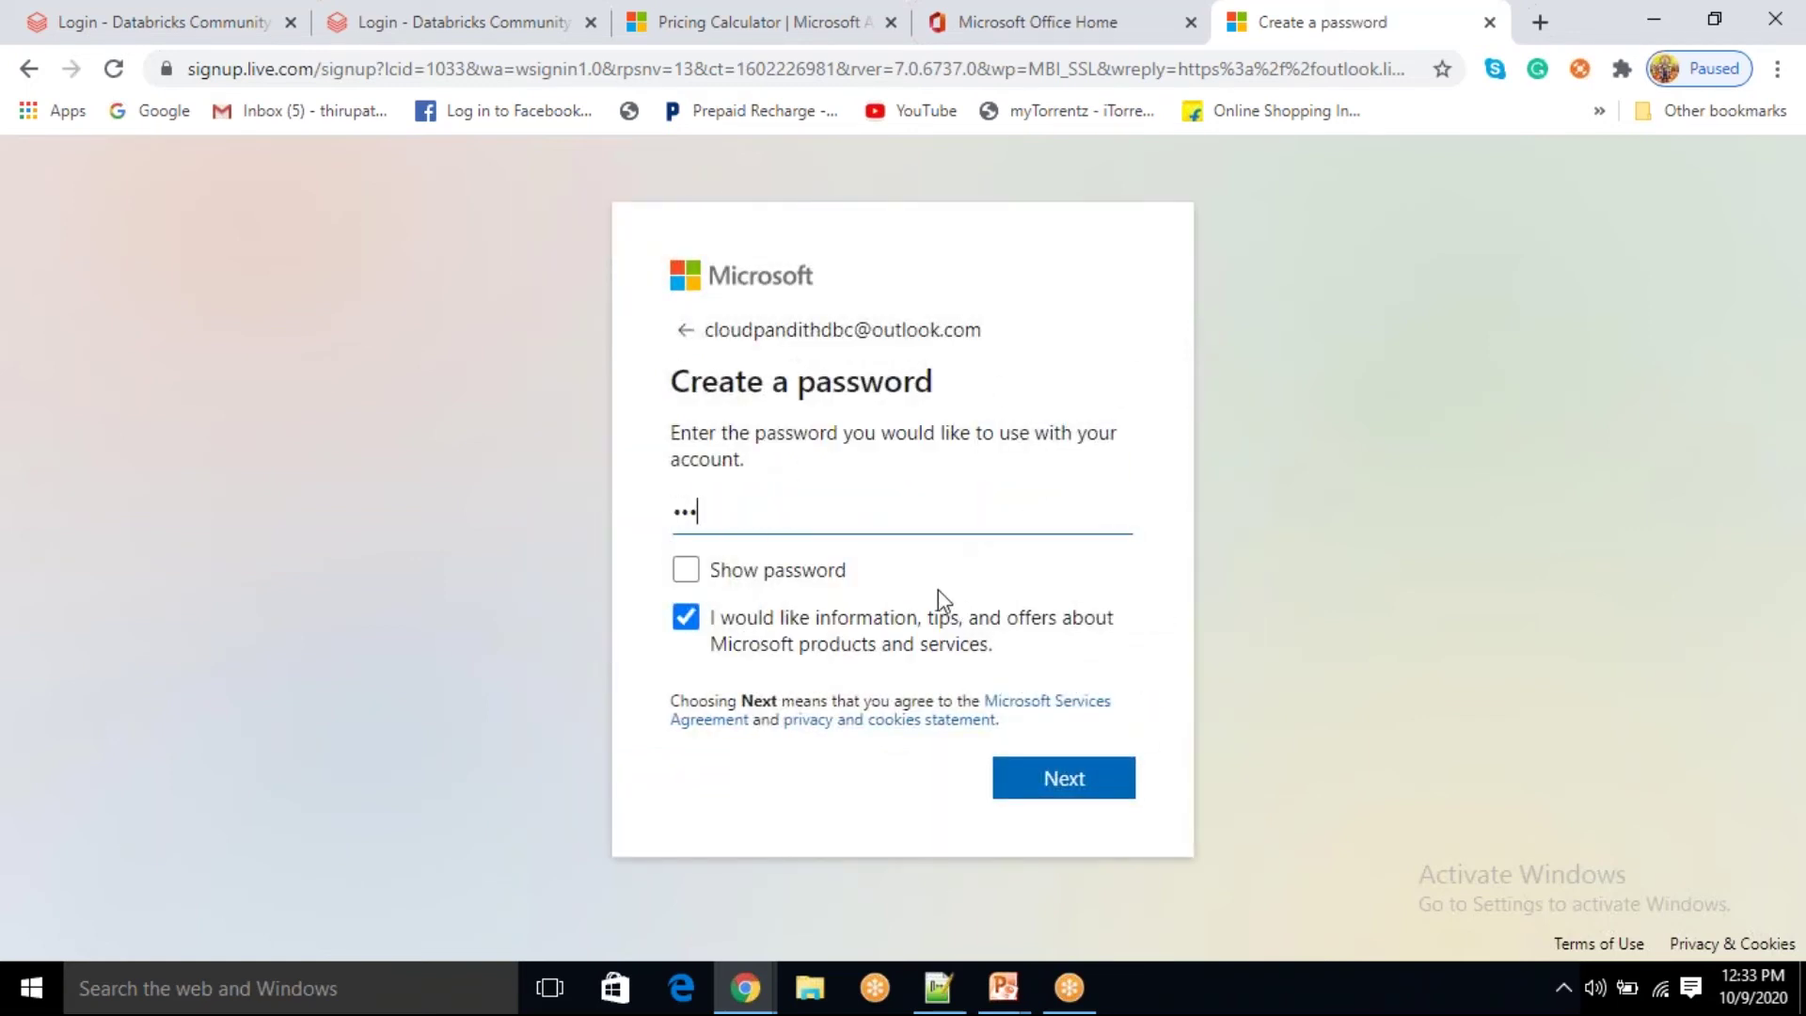
pyautogui.write('•••••')
pyautogui.press('capslock')
pyautogui.press('capslock')
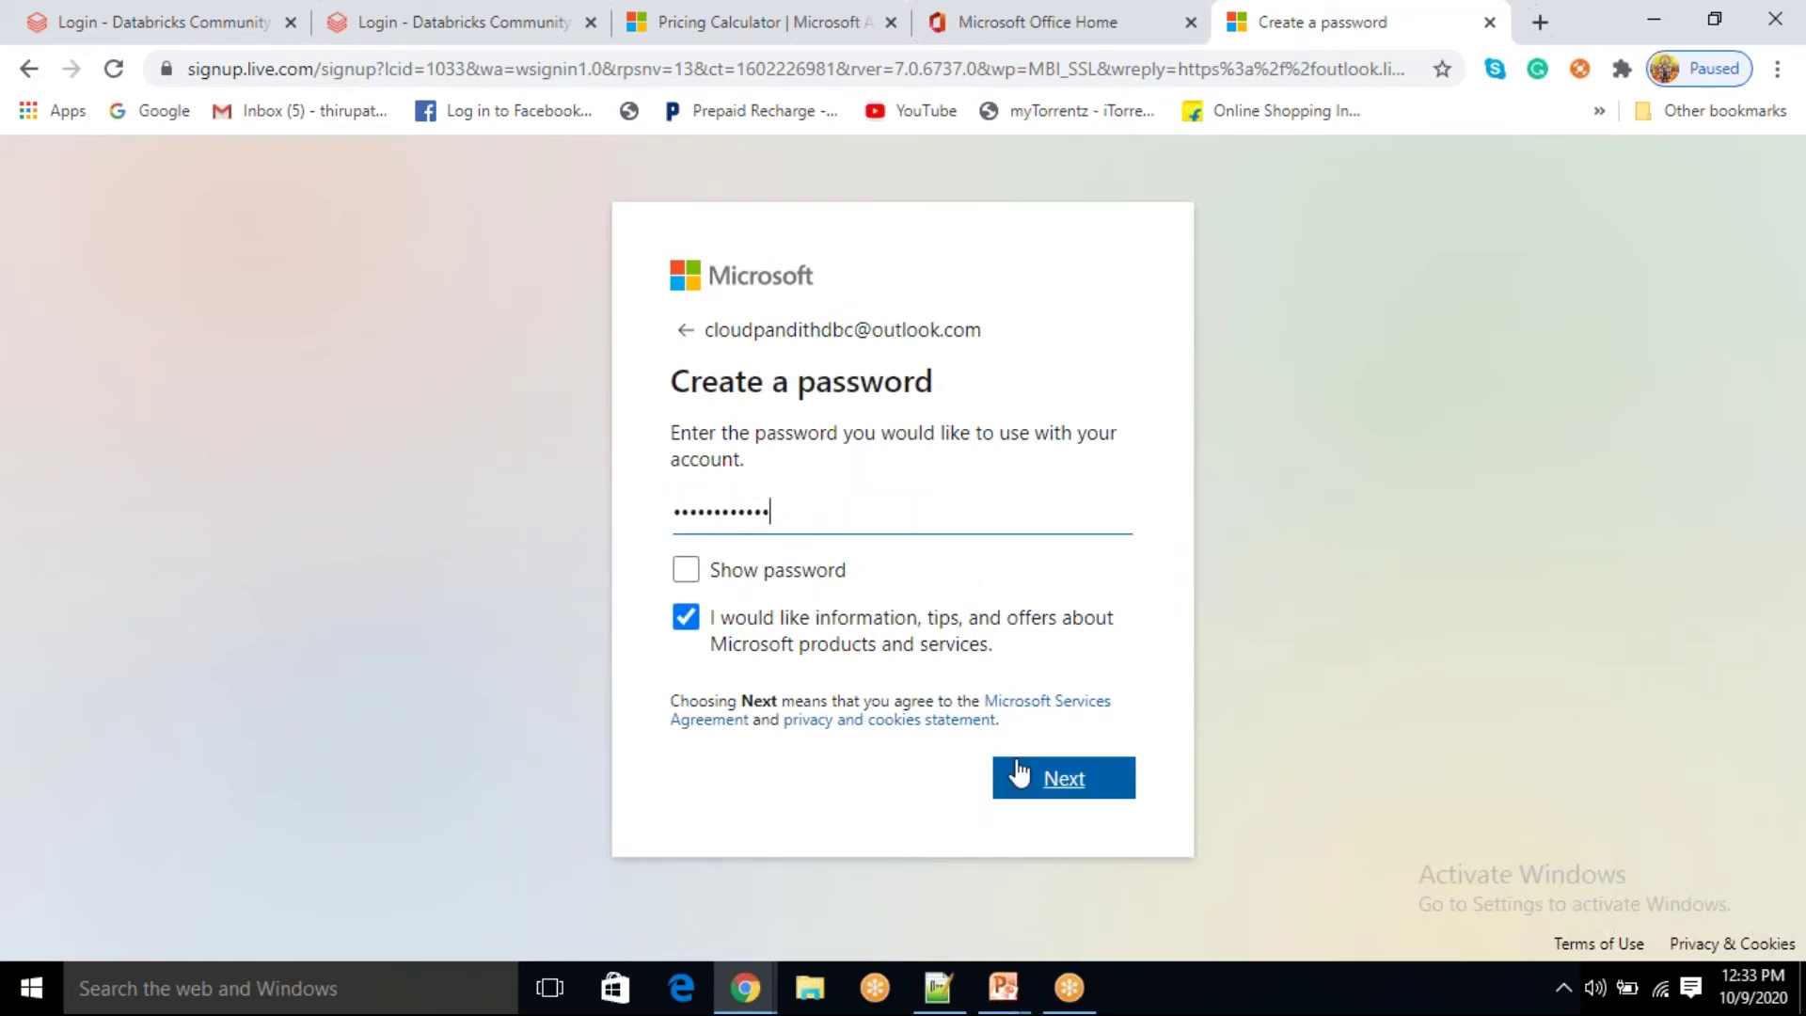
pyautogui.click(1020, 774)
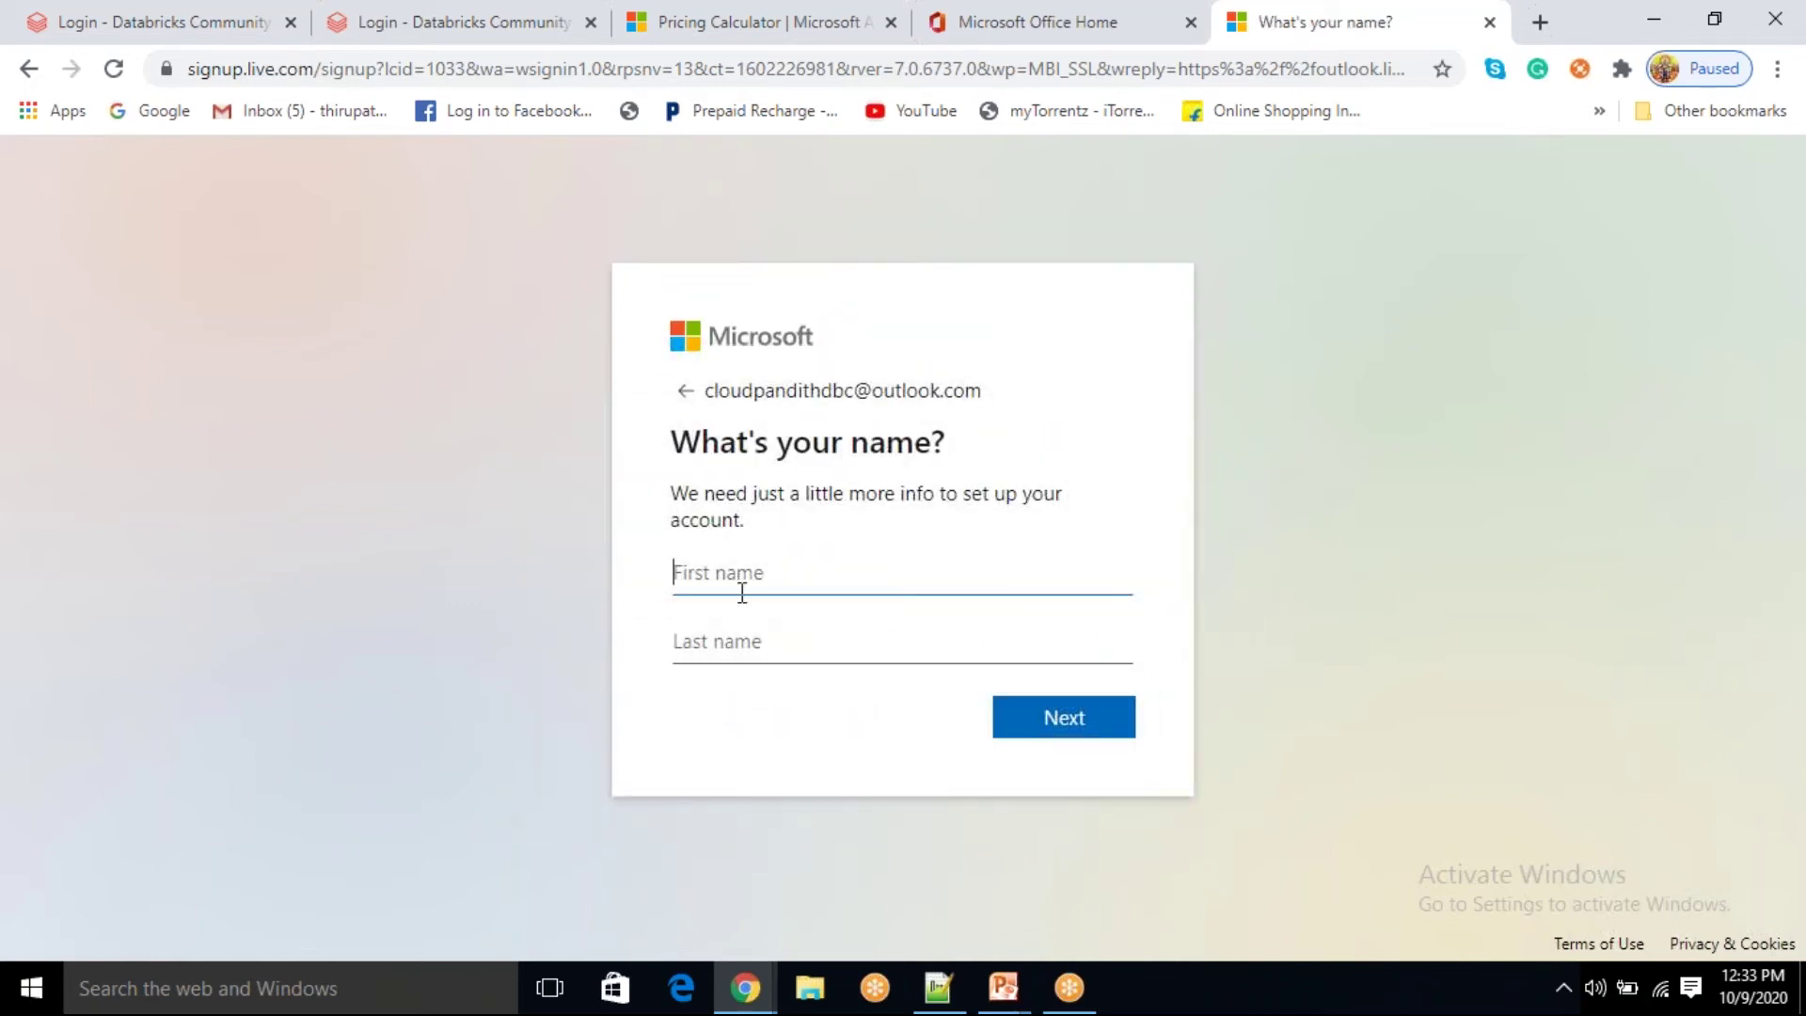
# Step: Enter the first name and pick the suggested last name
pyautogui.press('Tab')
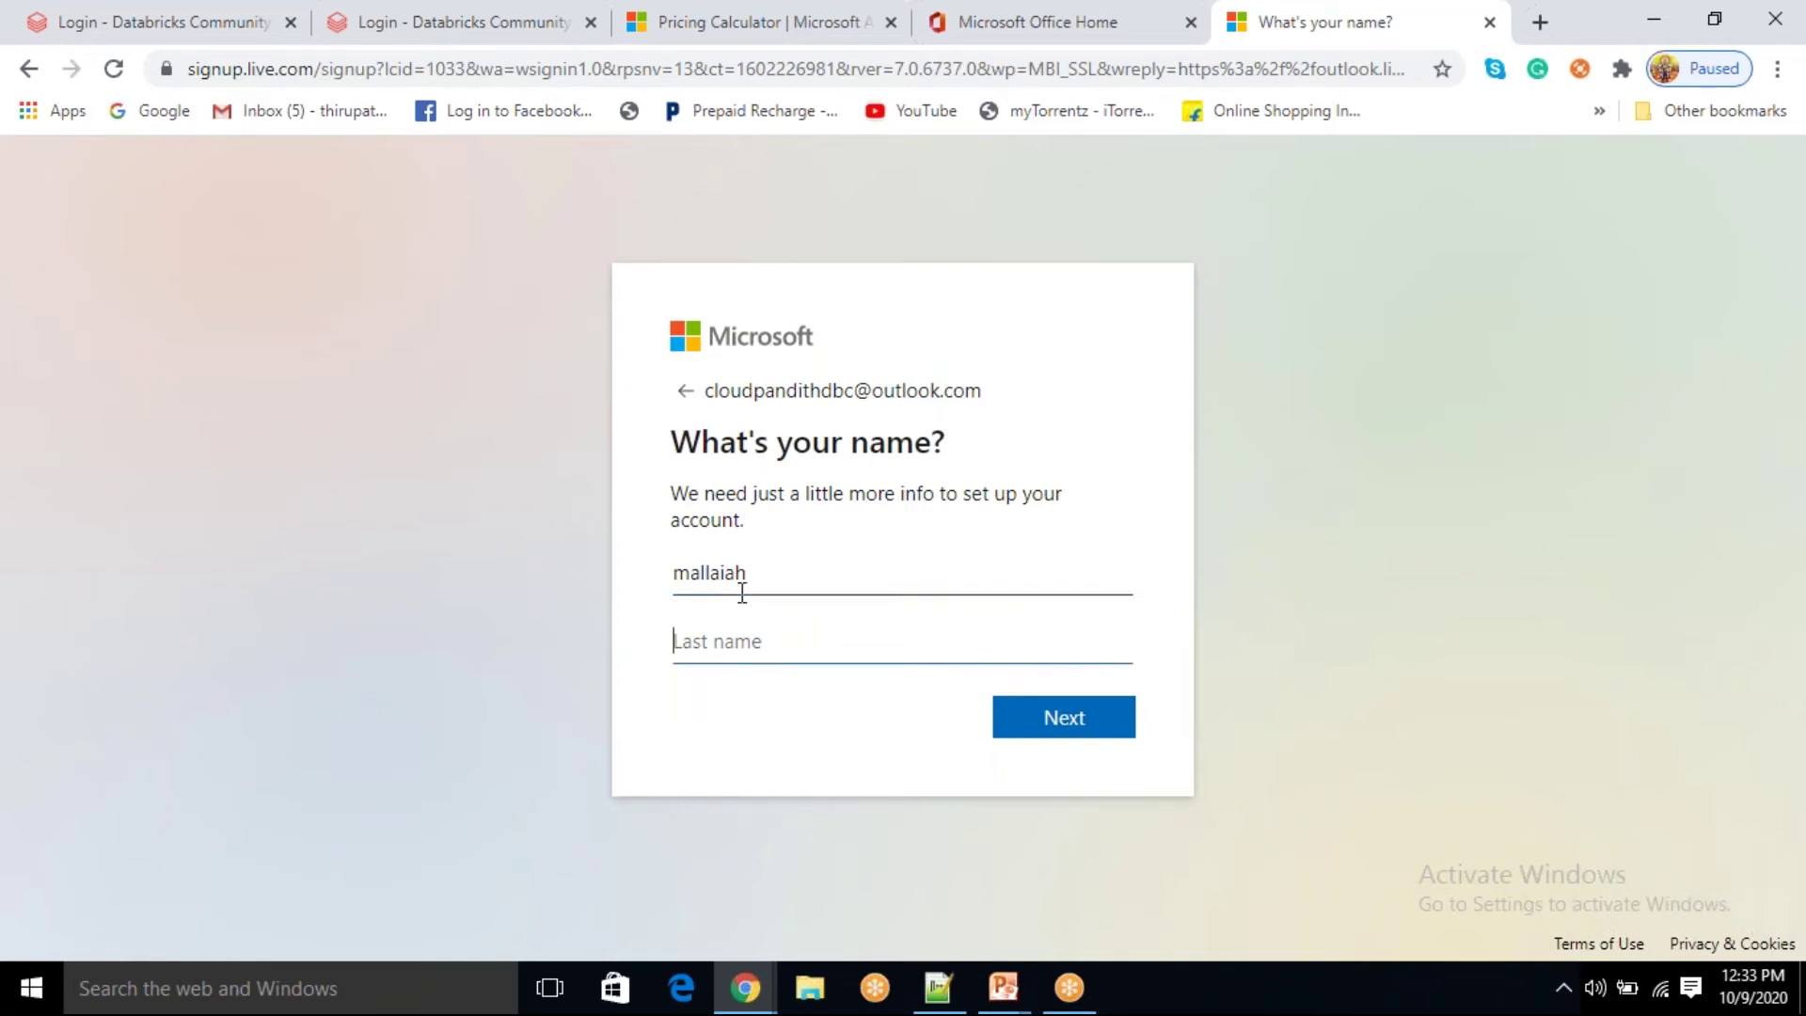
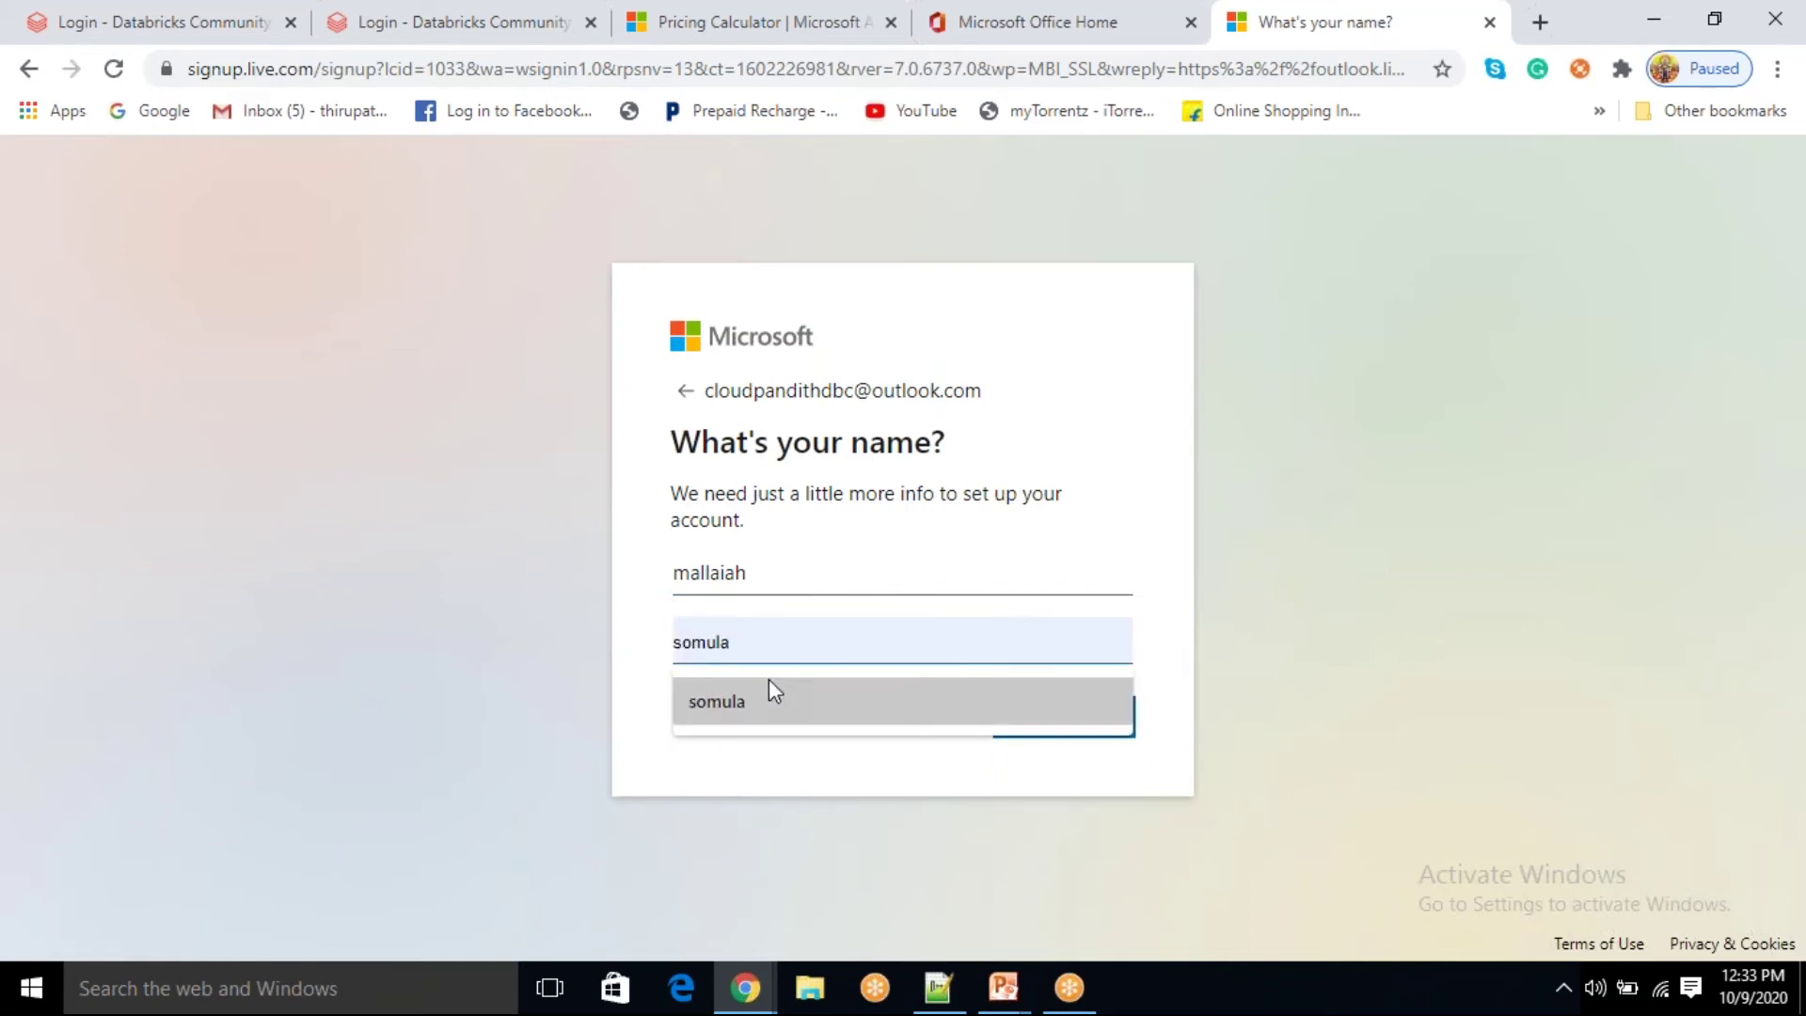
pyautogui.click(769, 698)
pyautogui.click(1068, 713)
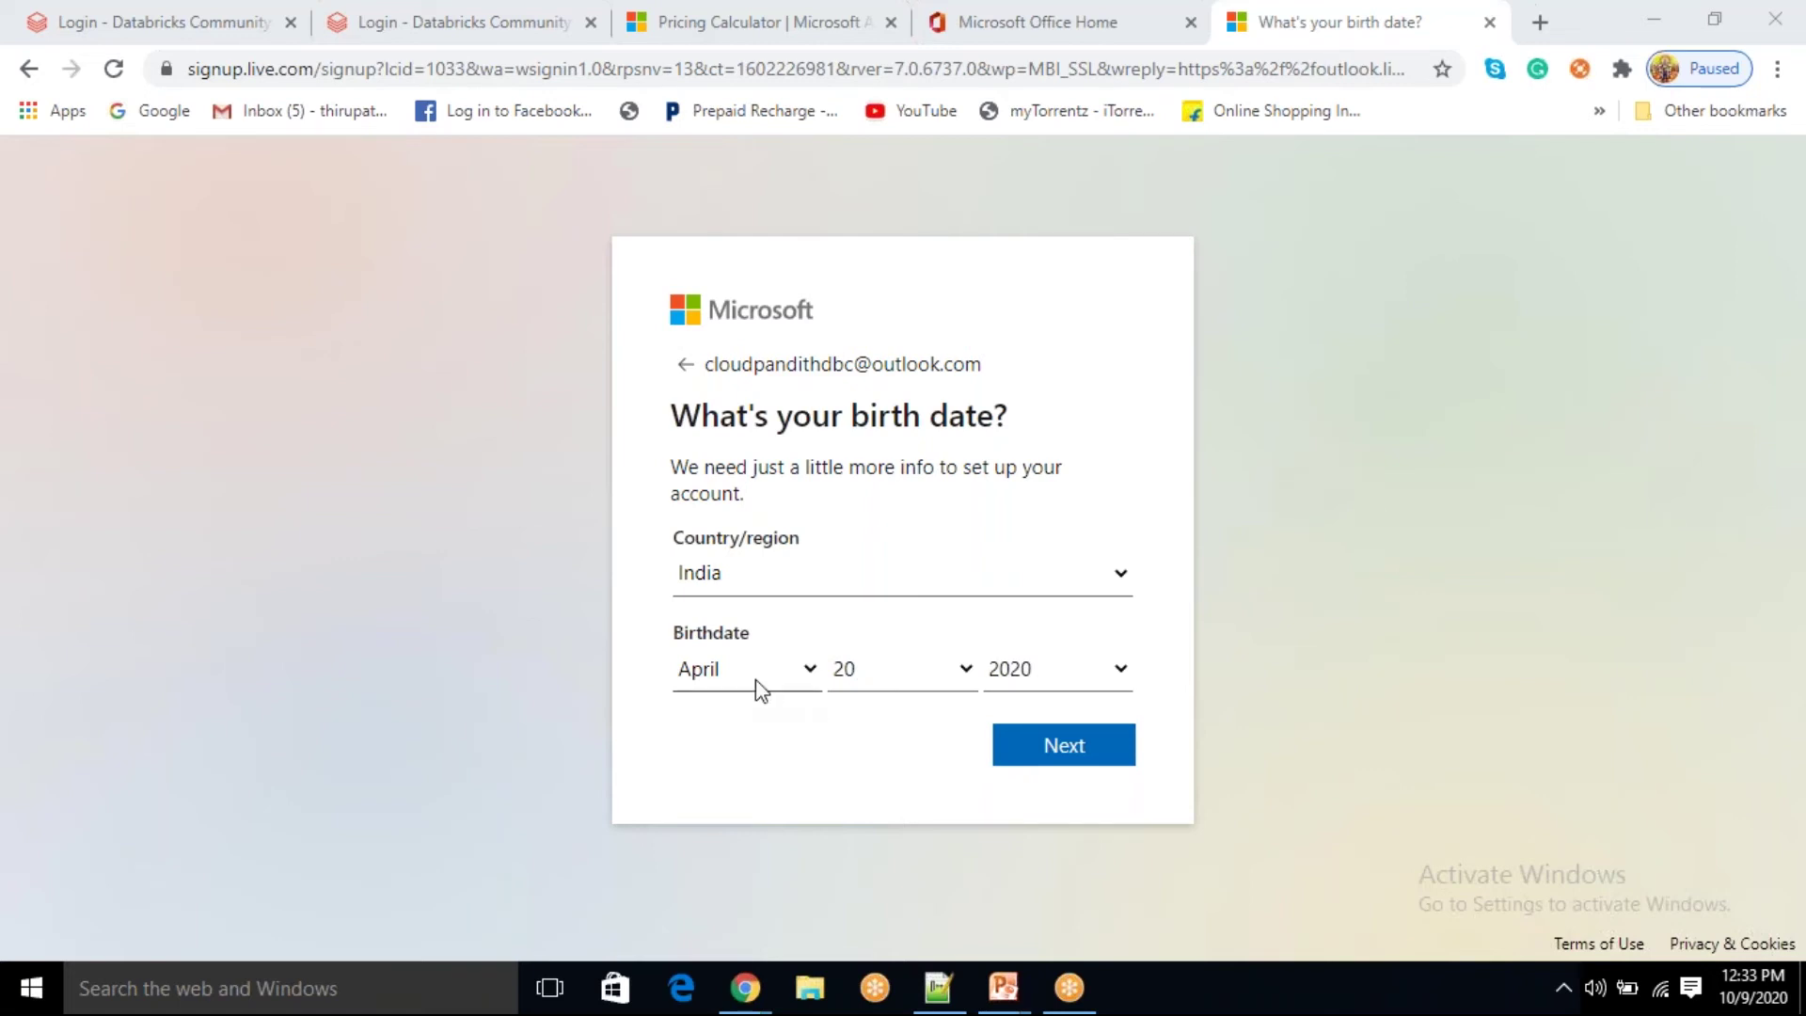
# Step: Set the birth date to October 9 and submit it
pyautogui.click(755, 681)
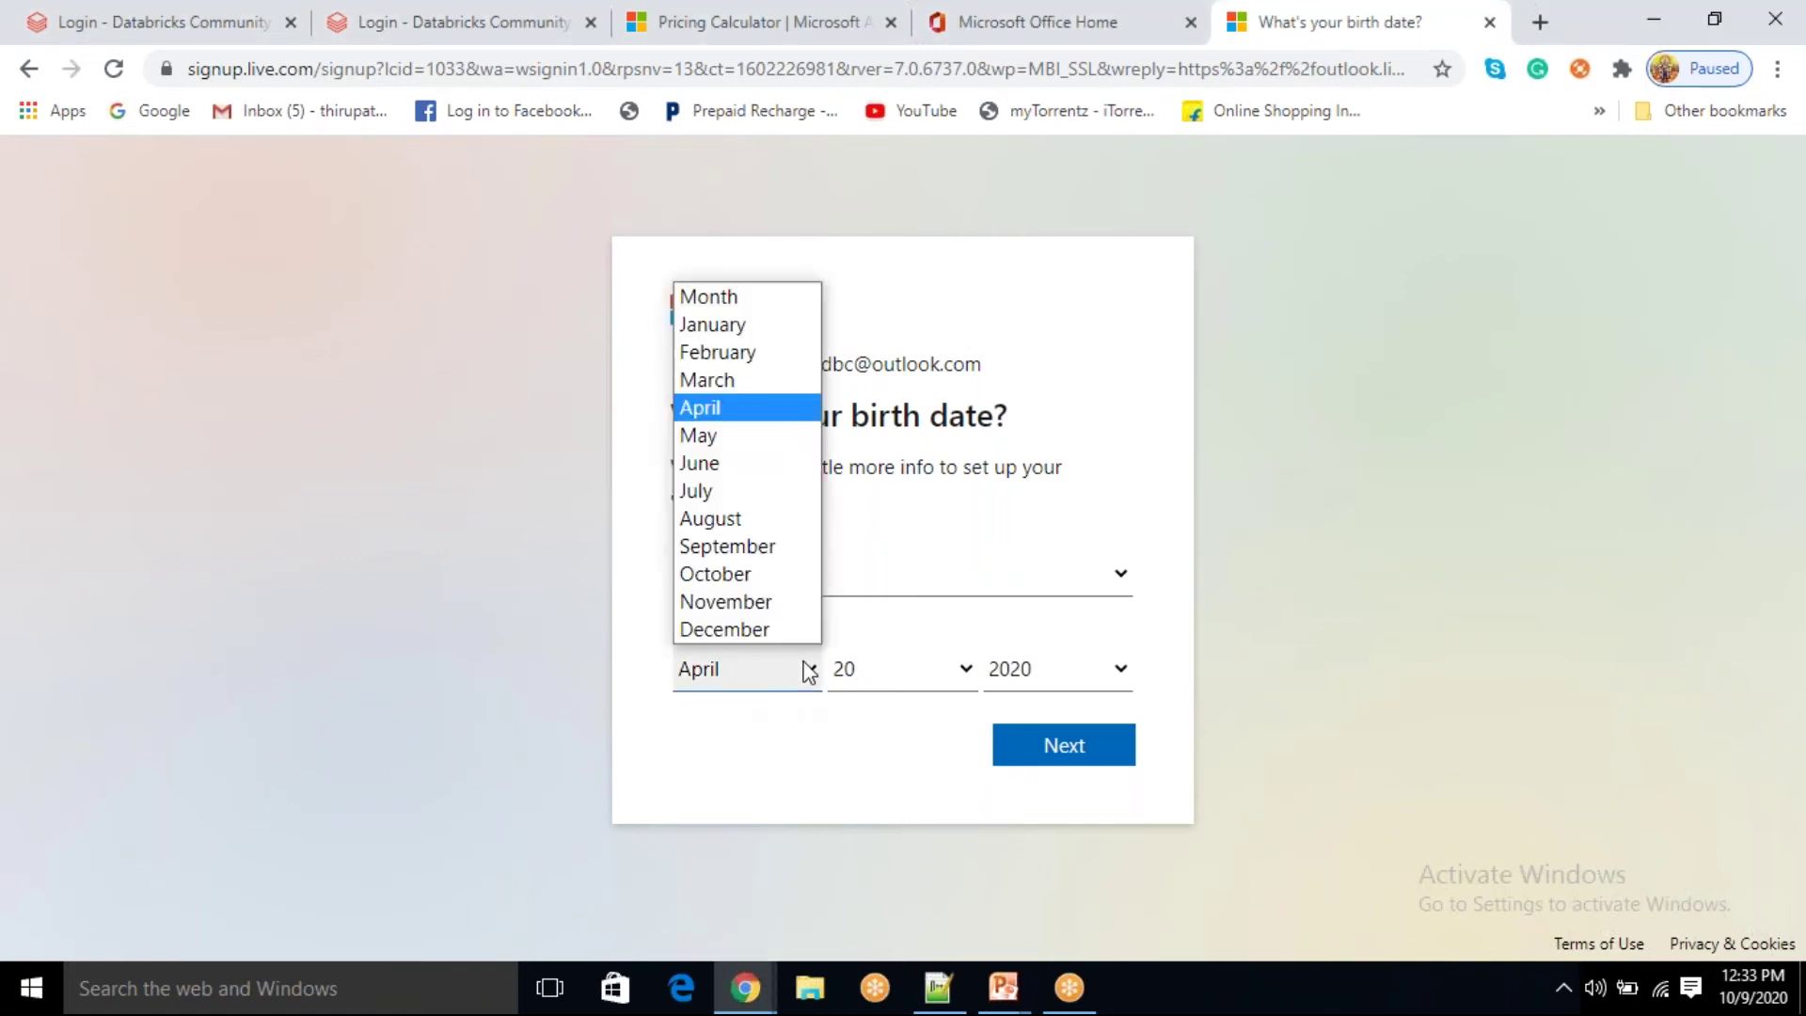
pyautogui.click(738, 574)
pyautogui.click(923, 699)
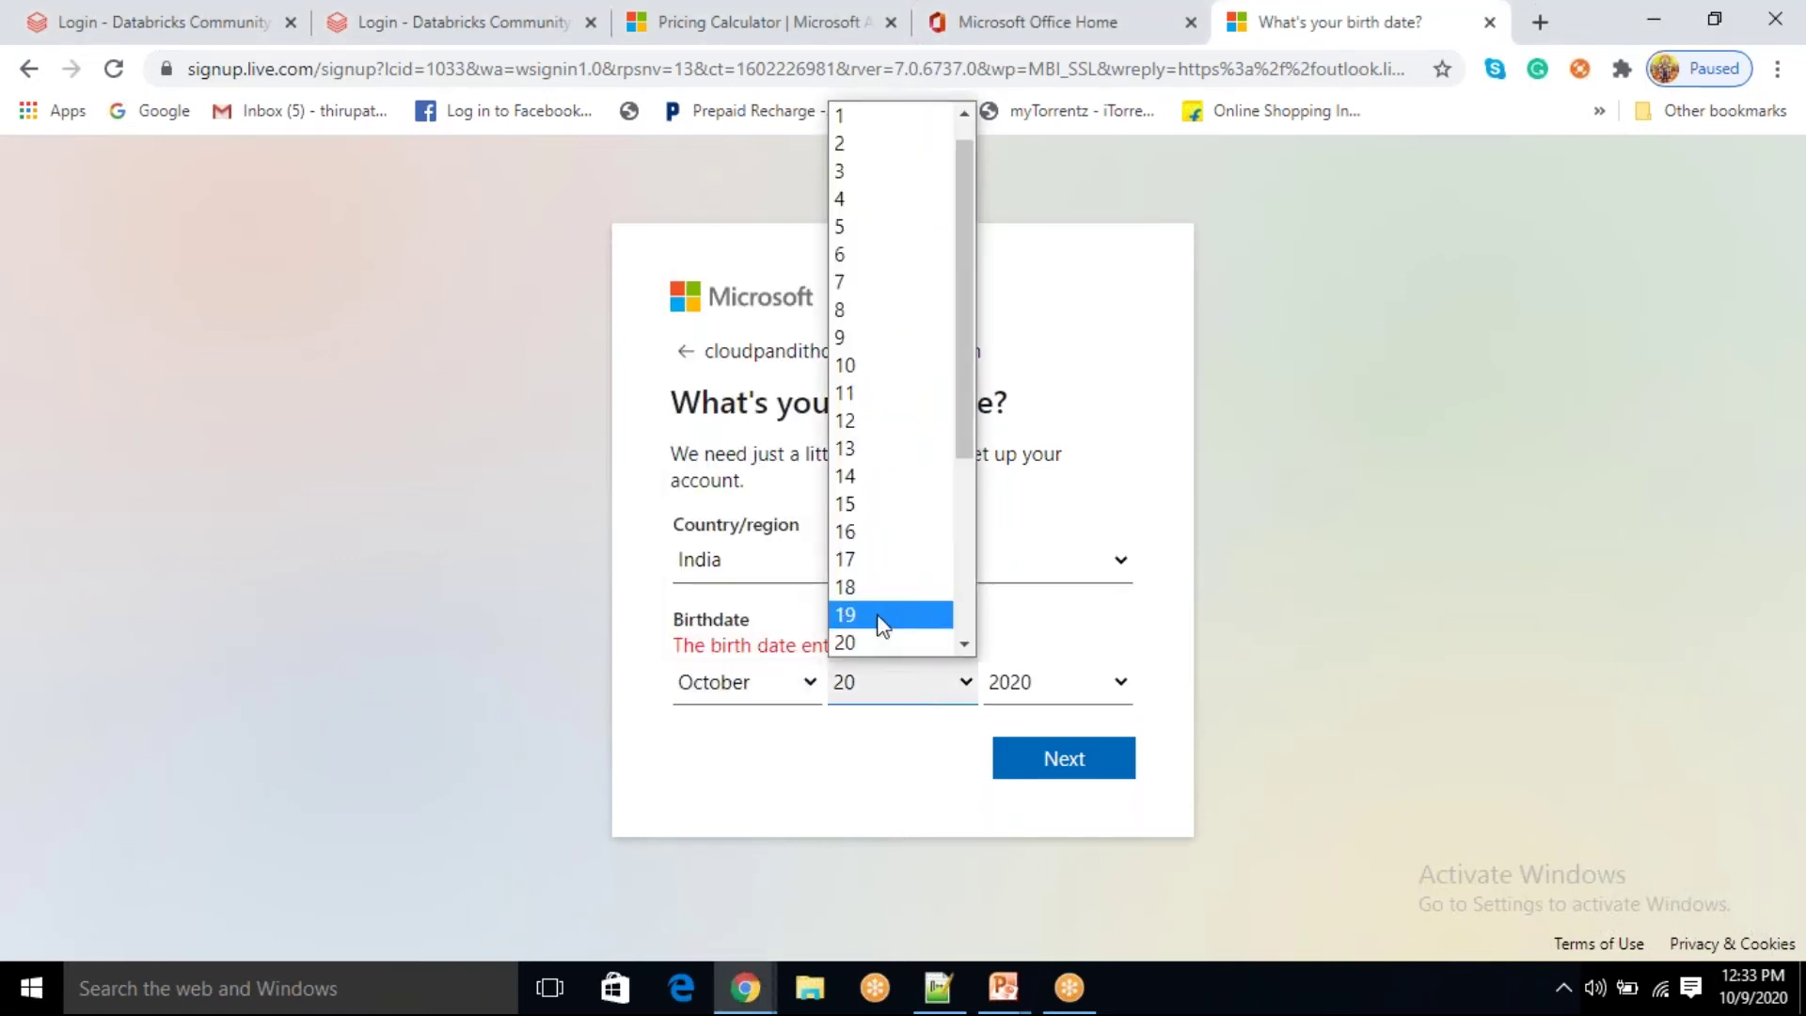
pyautogui.scroll(1, 884, 555)
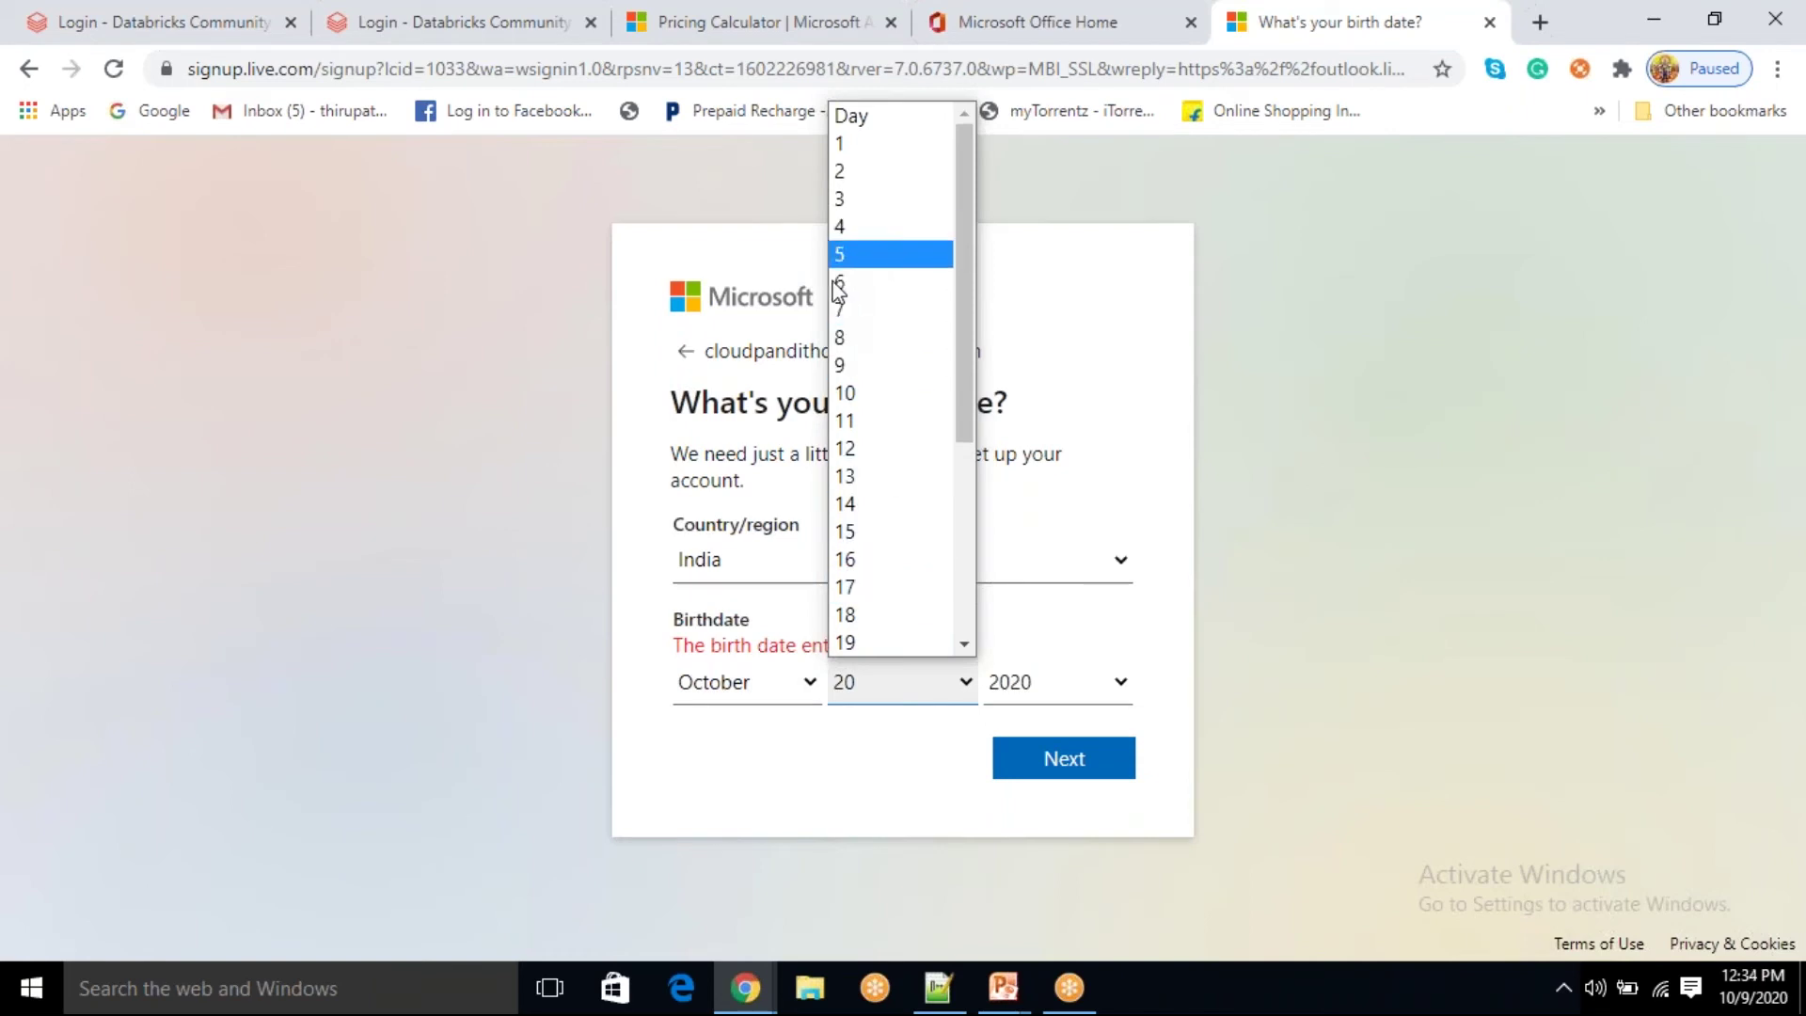
pyautogui.click(843, 364)
pyautogui.click(1016, 548)
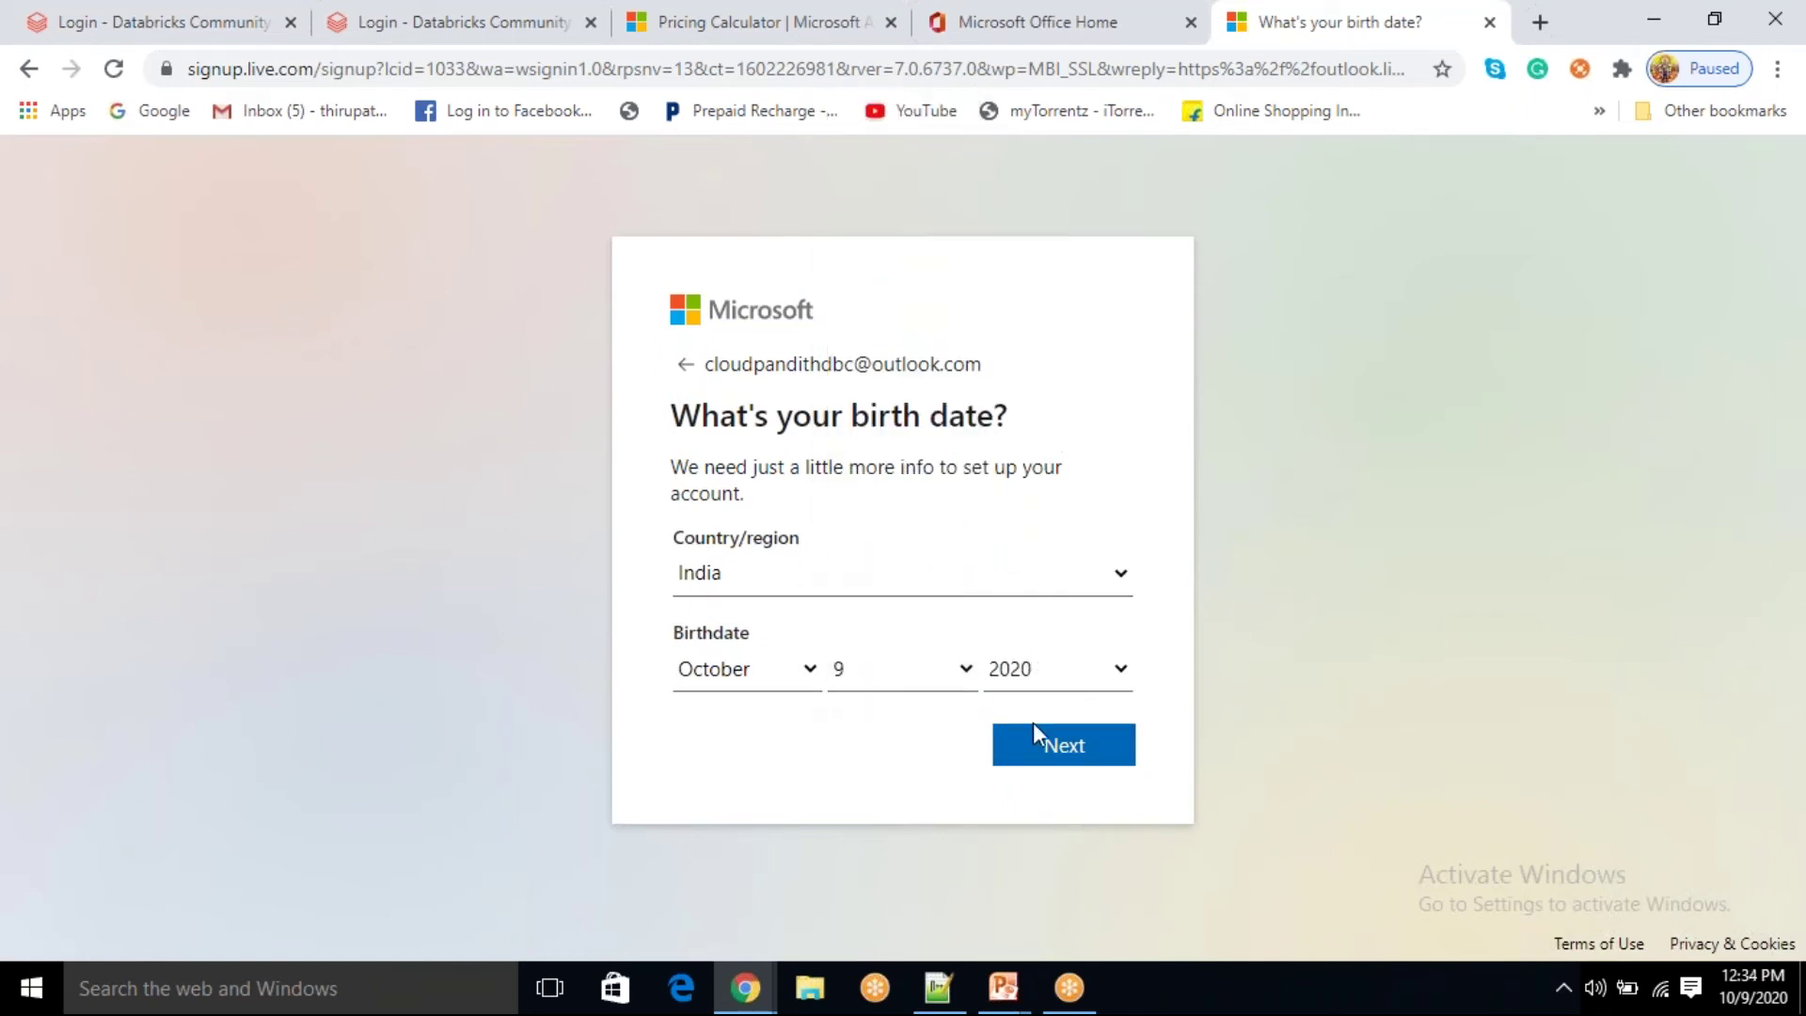
pyautogui.click(1062, 753)
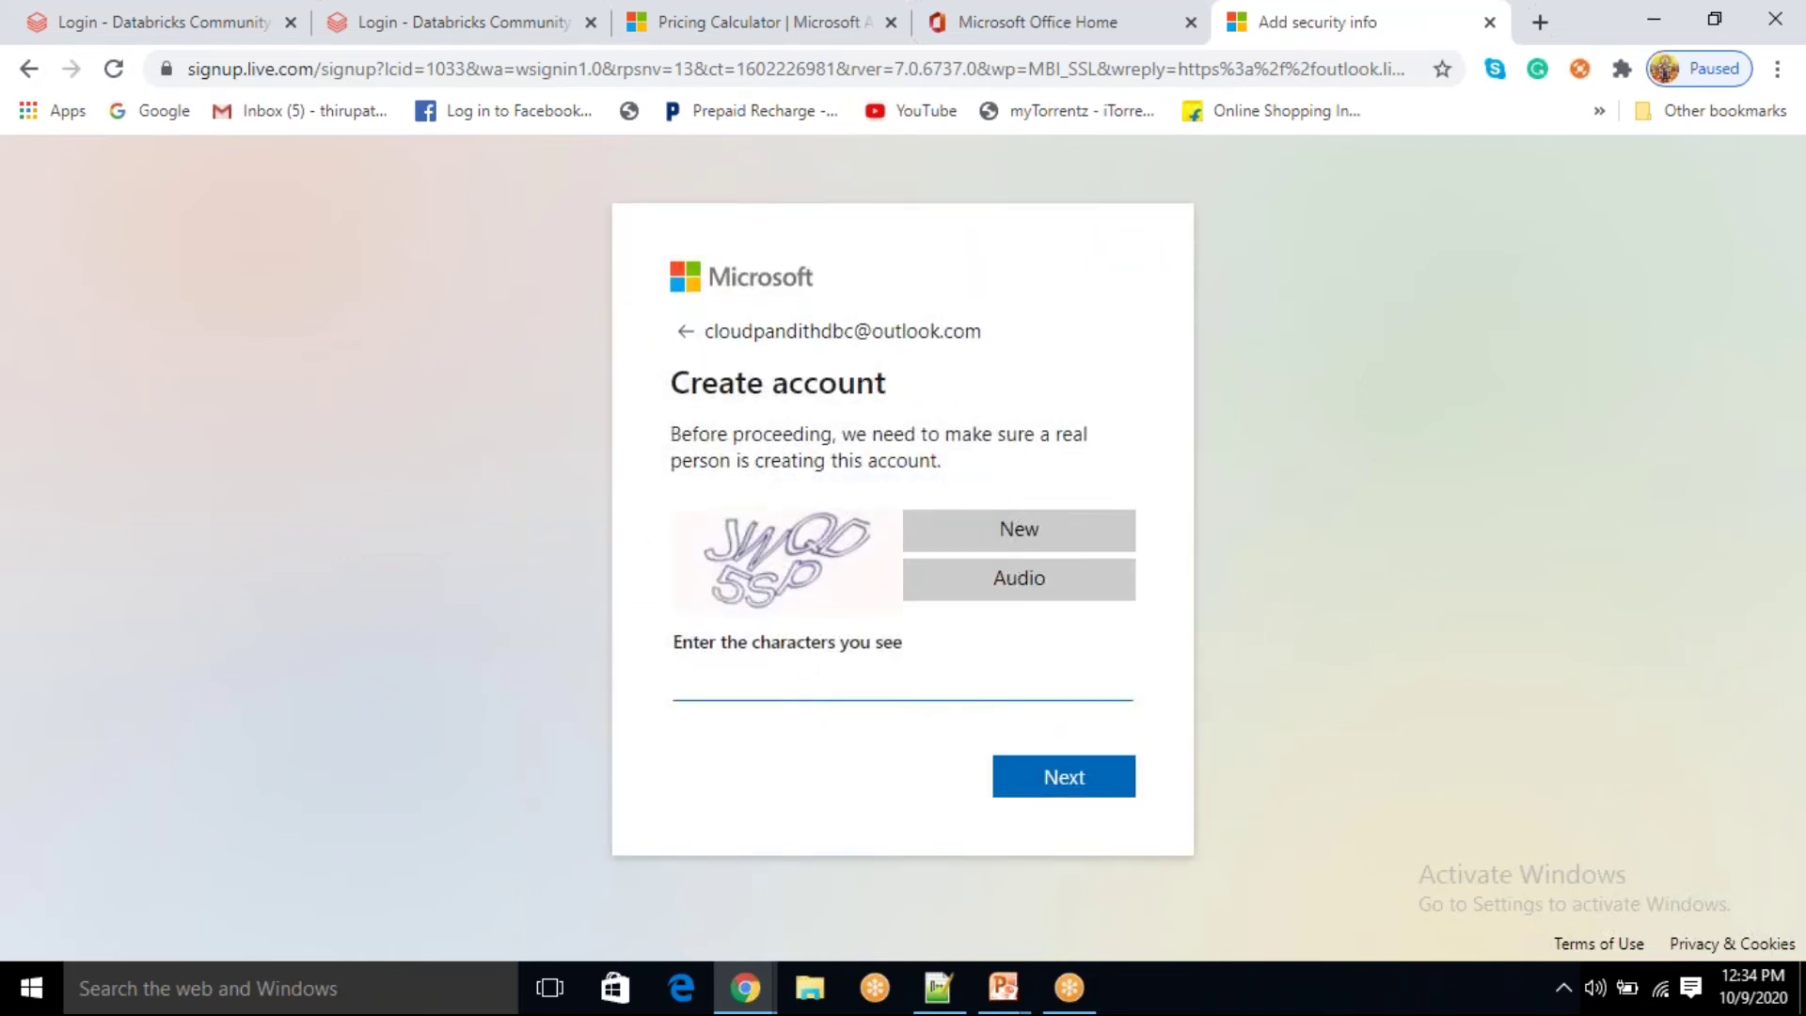
# Step: Enter the CAPTCHA characters to create the account and choose to stay signed in
pyautogui.write('JWQD5SP')
pyautogui.click(1057, 790)
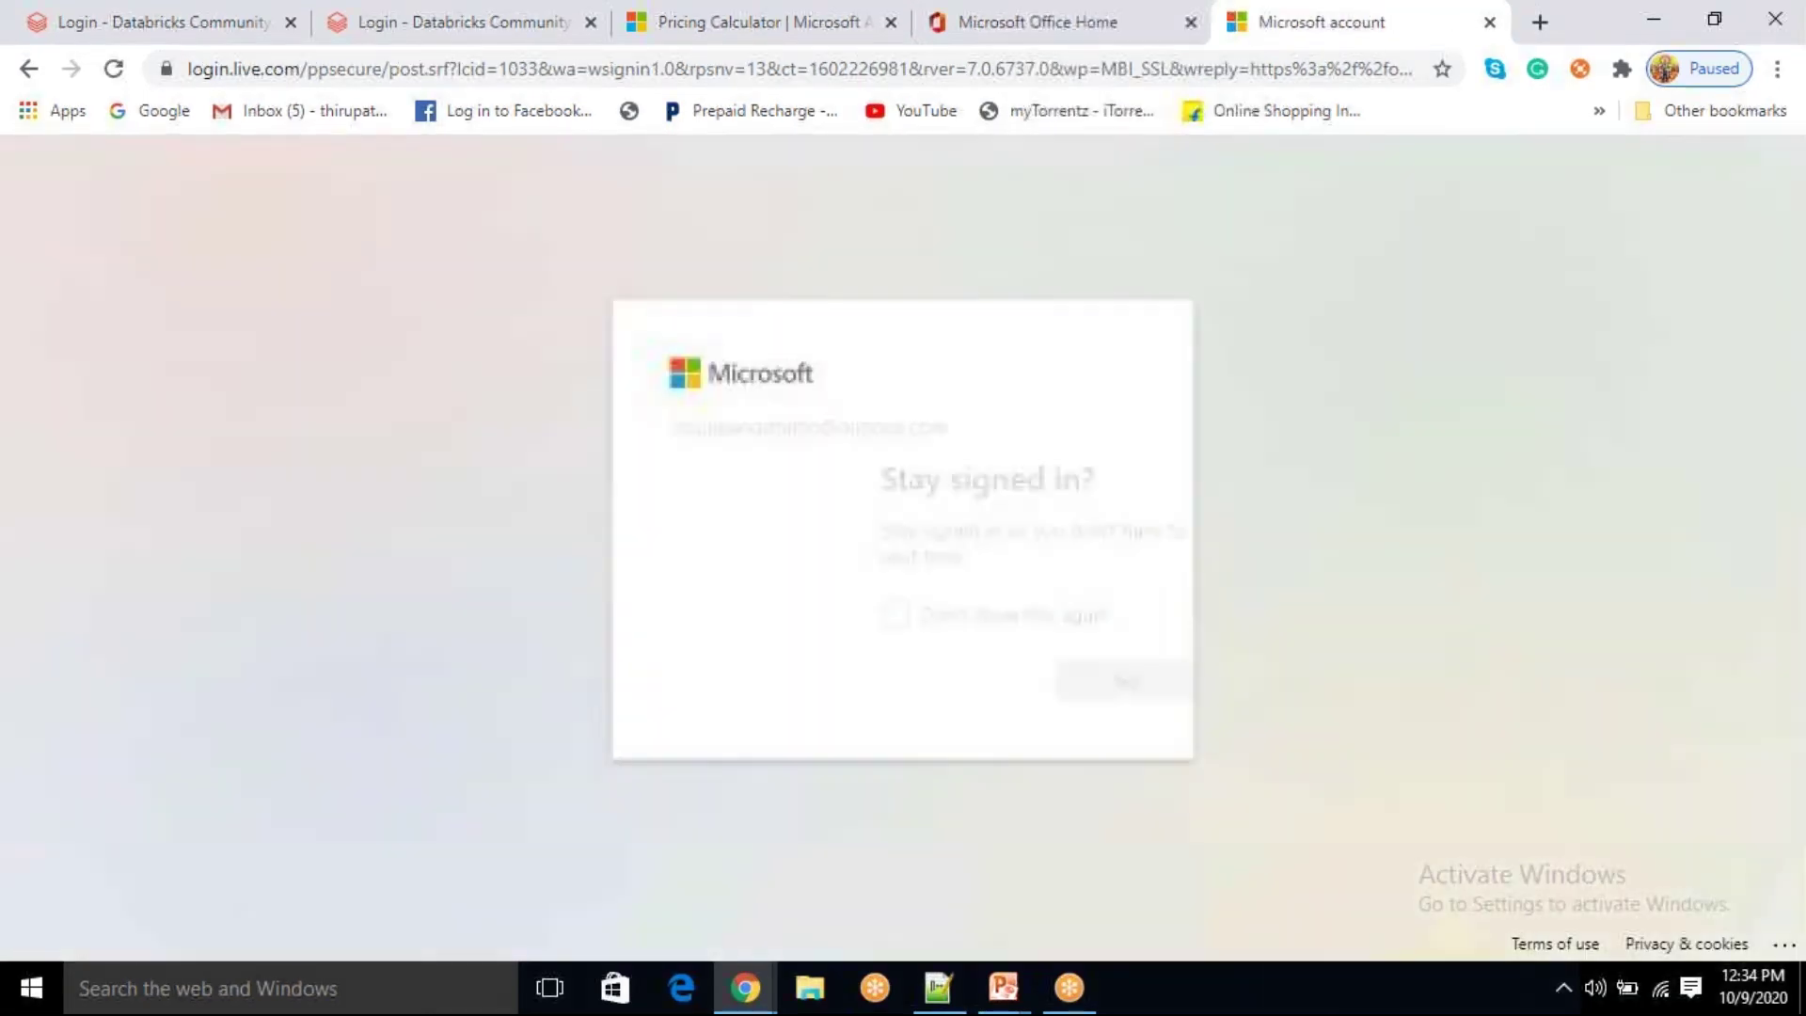
pyautogui.click(1082, 691)
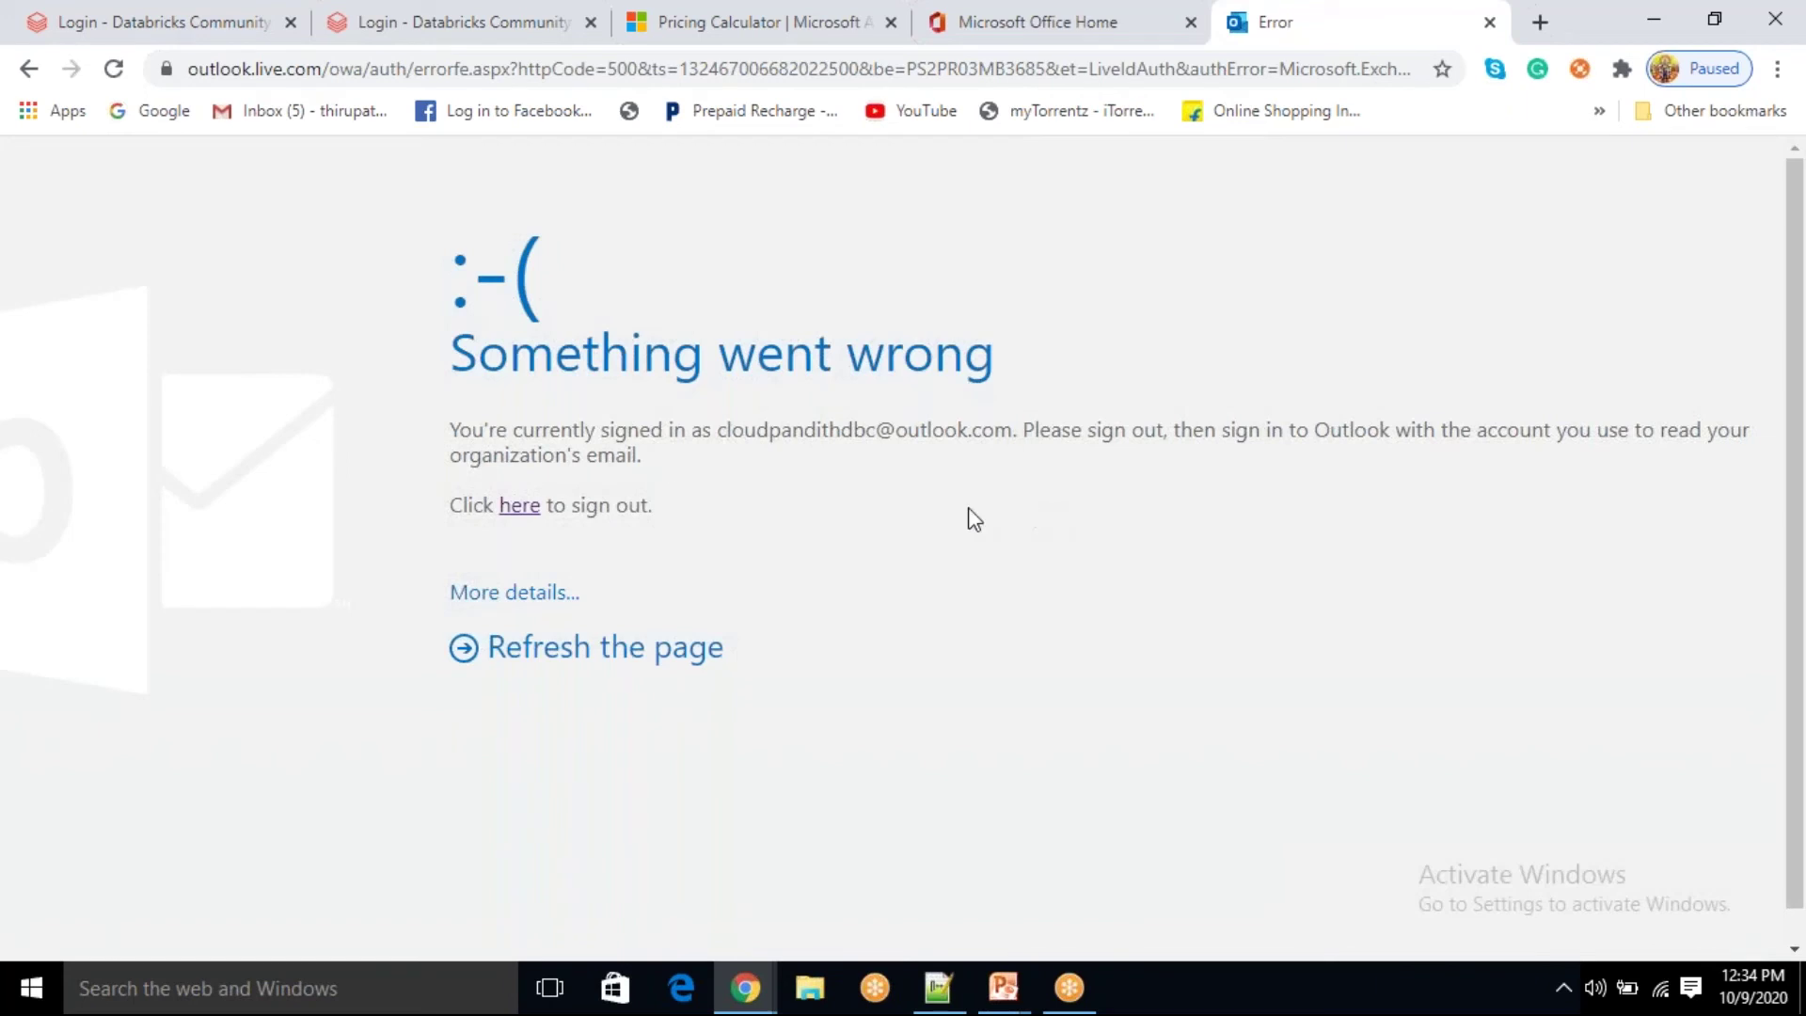
# Step: Sign out and reach the Outlook.com sign-in page via MSN
pyautogui.click(523, 507)
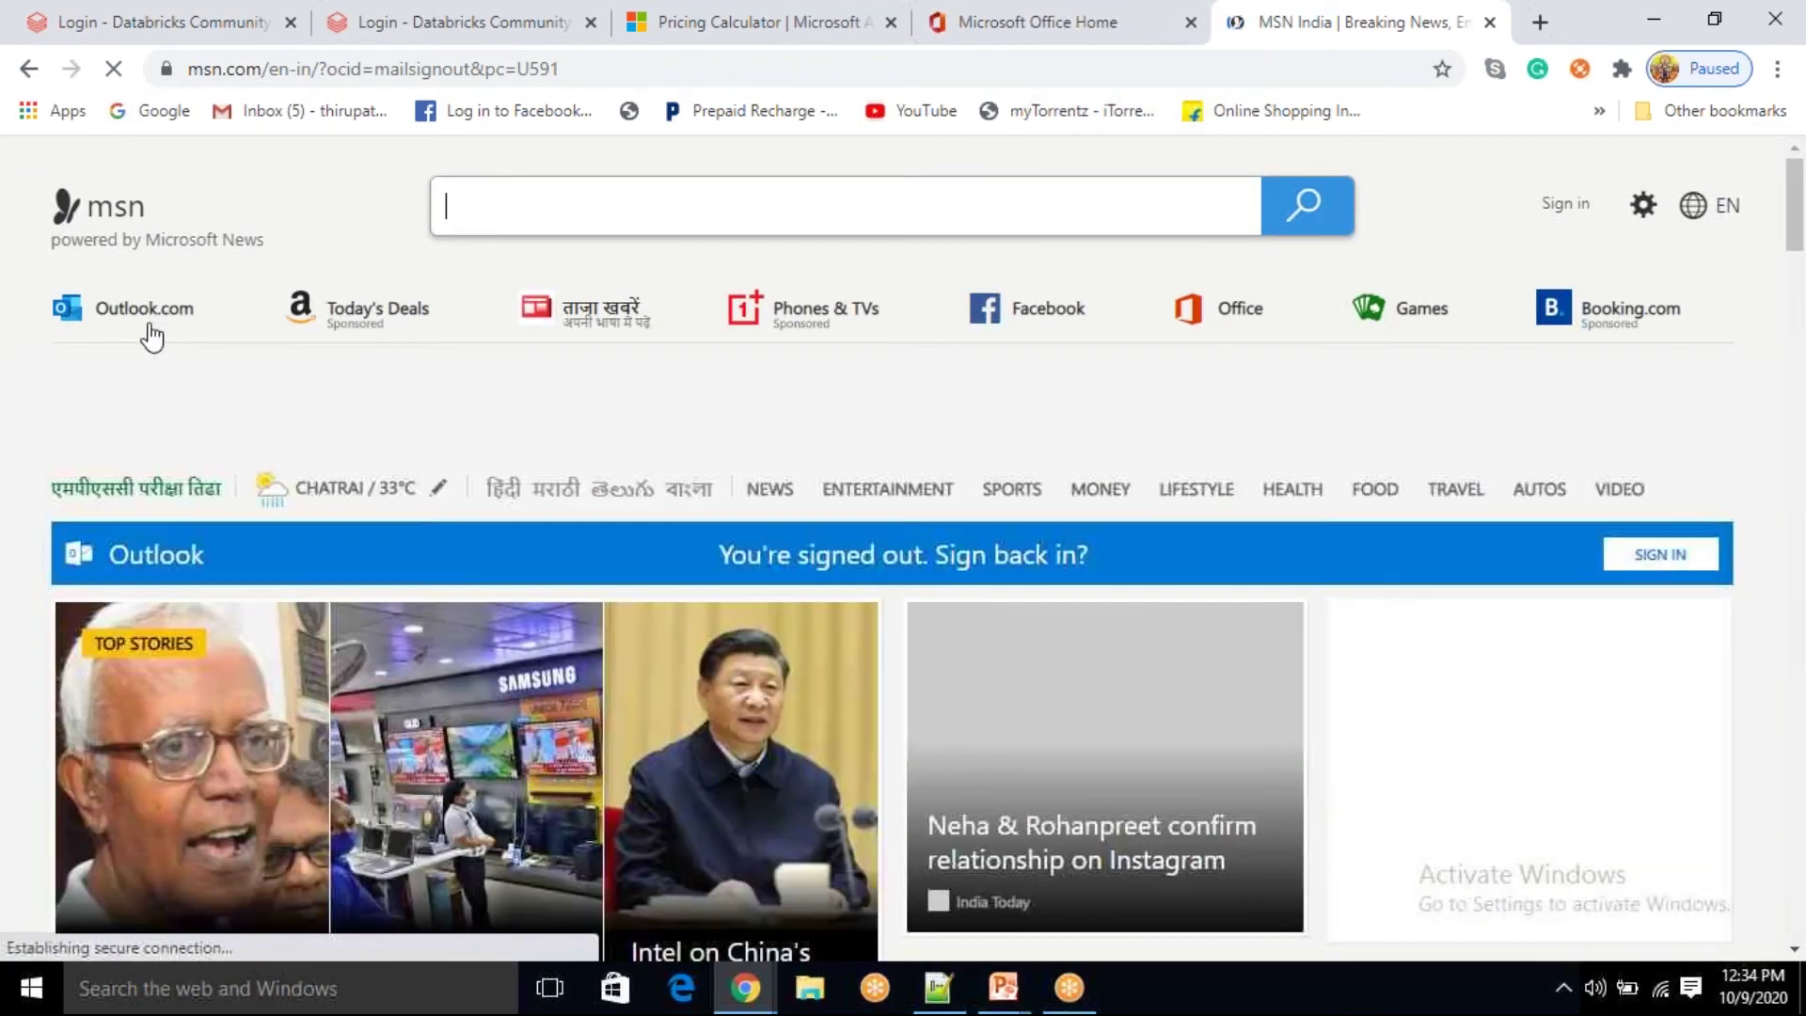
pyautogui.click(143, 314)
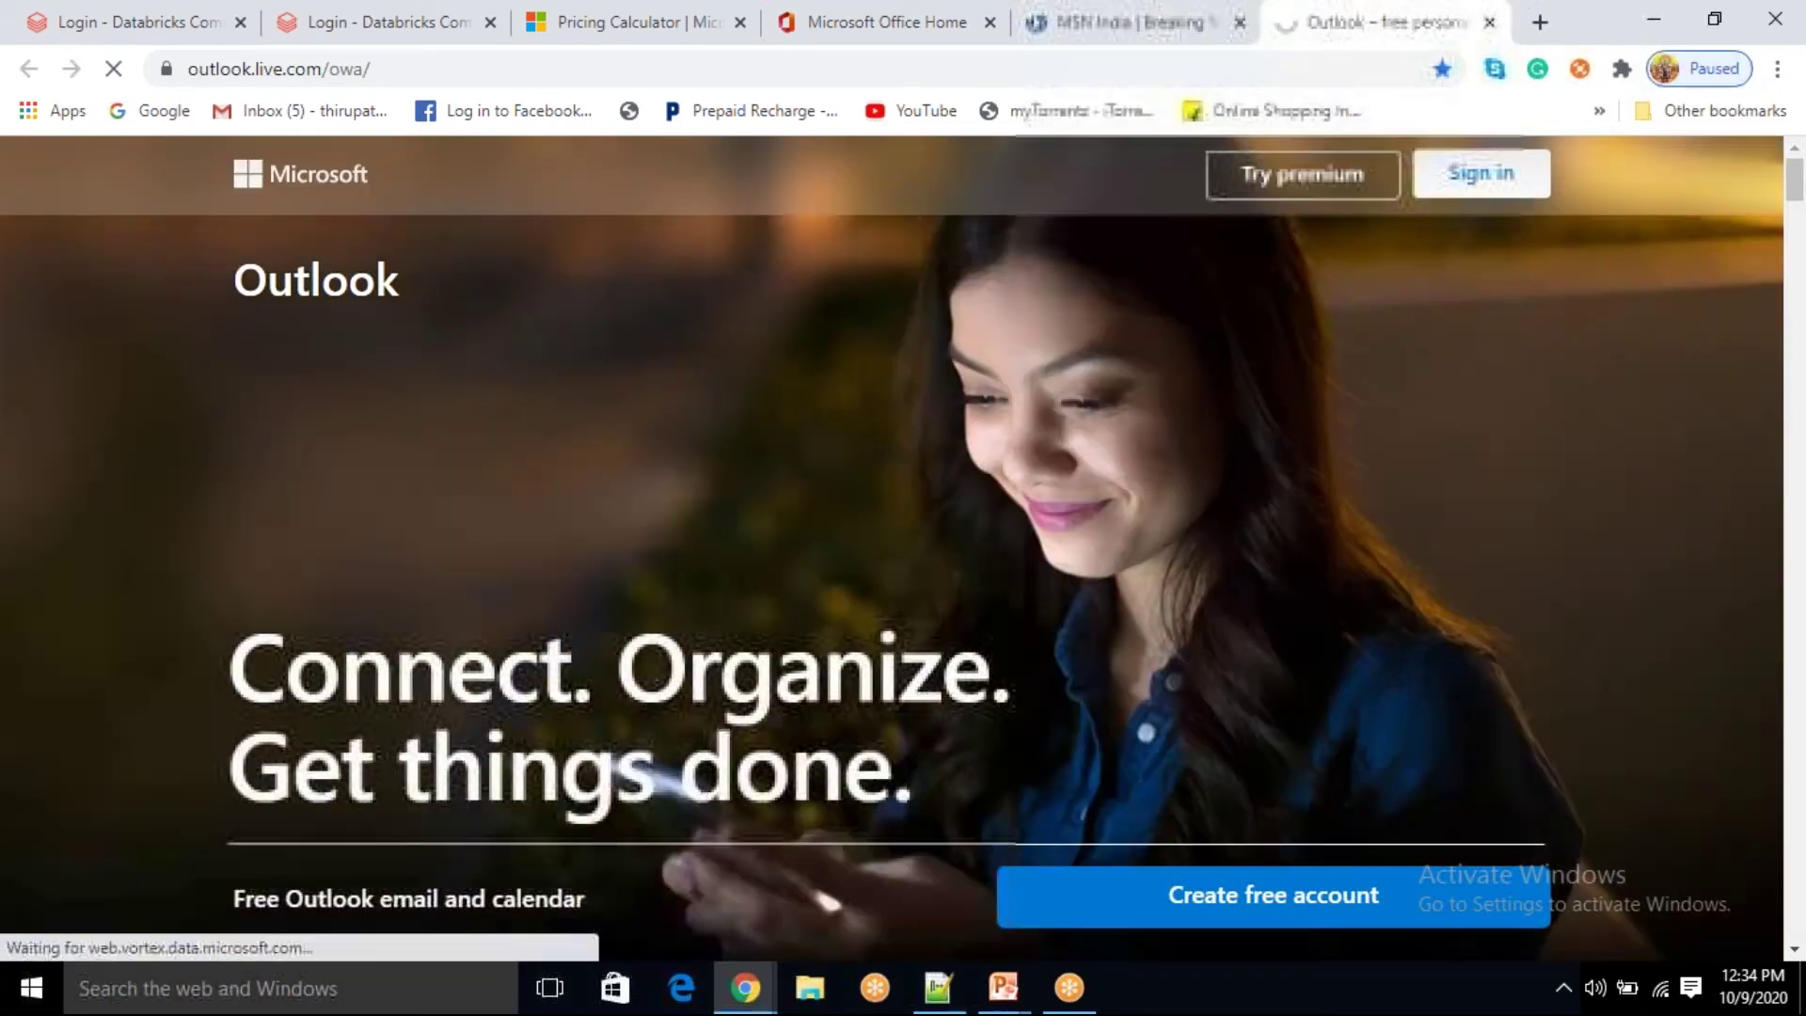
pyautogui.click(1481, 173)
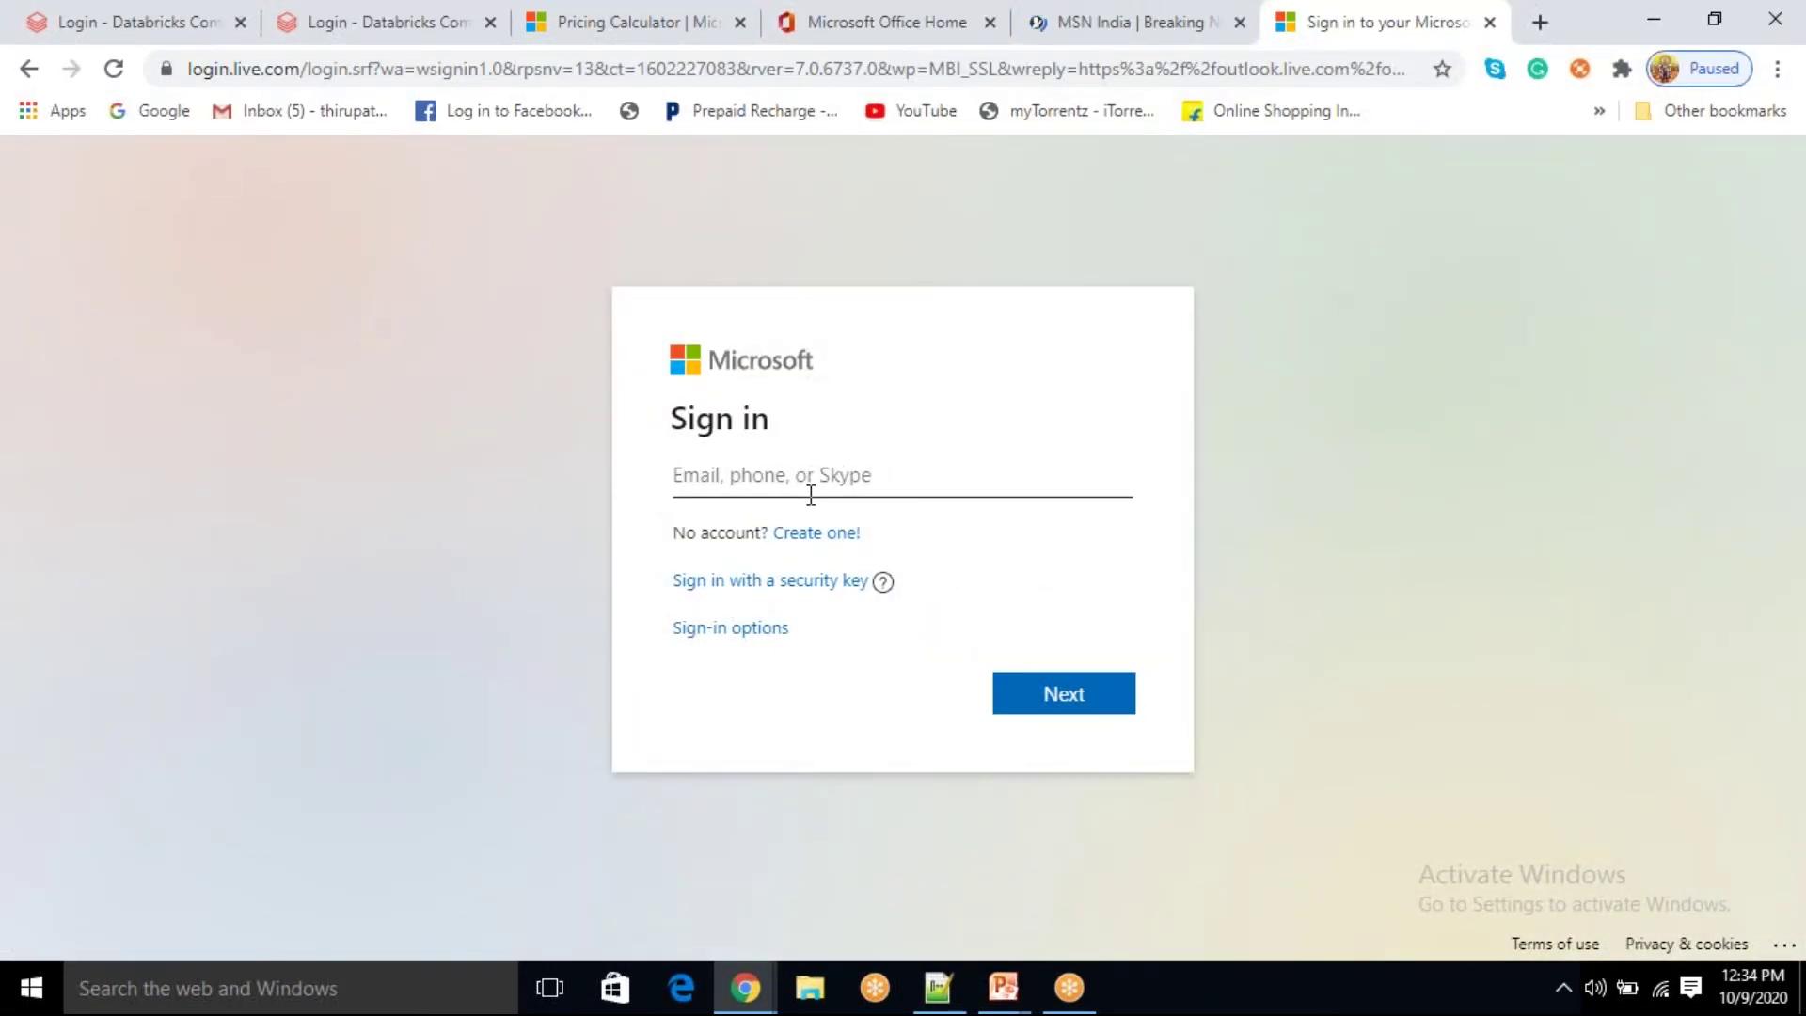
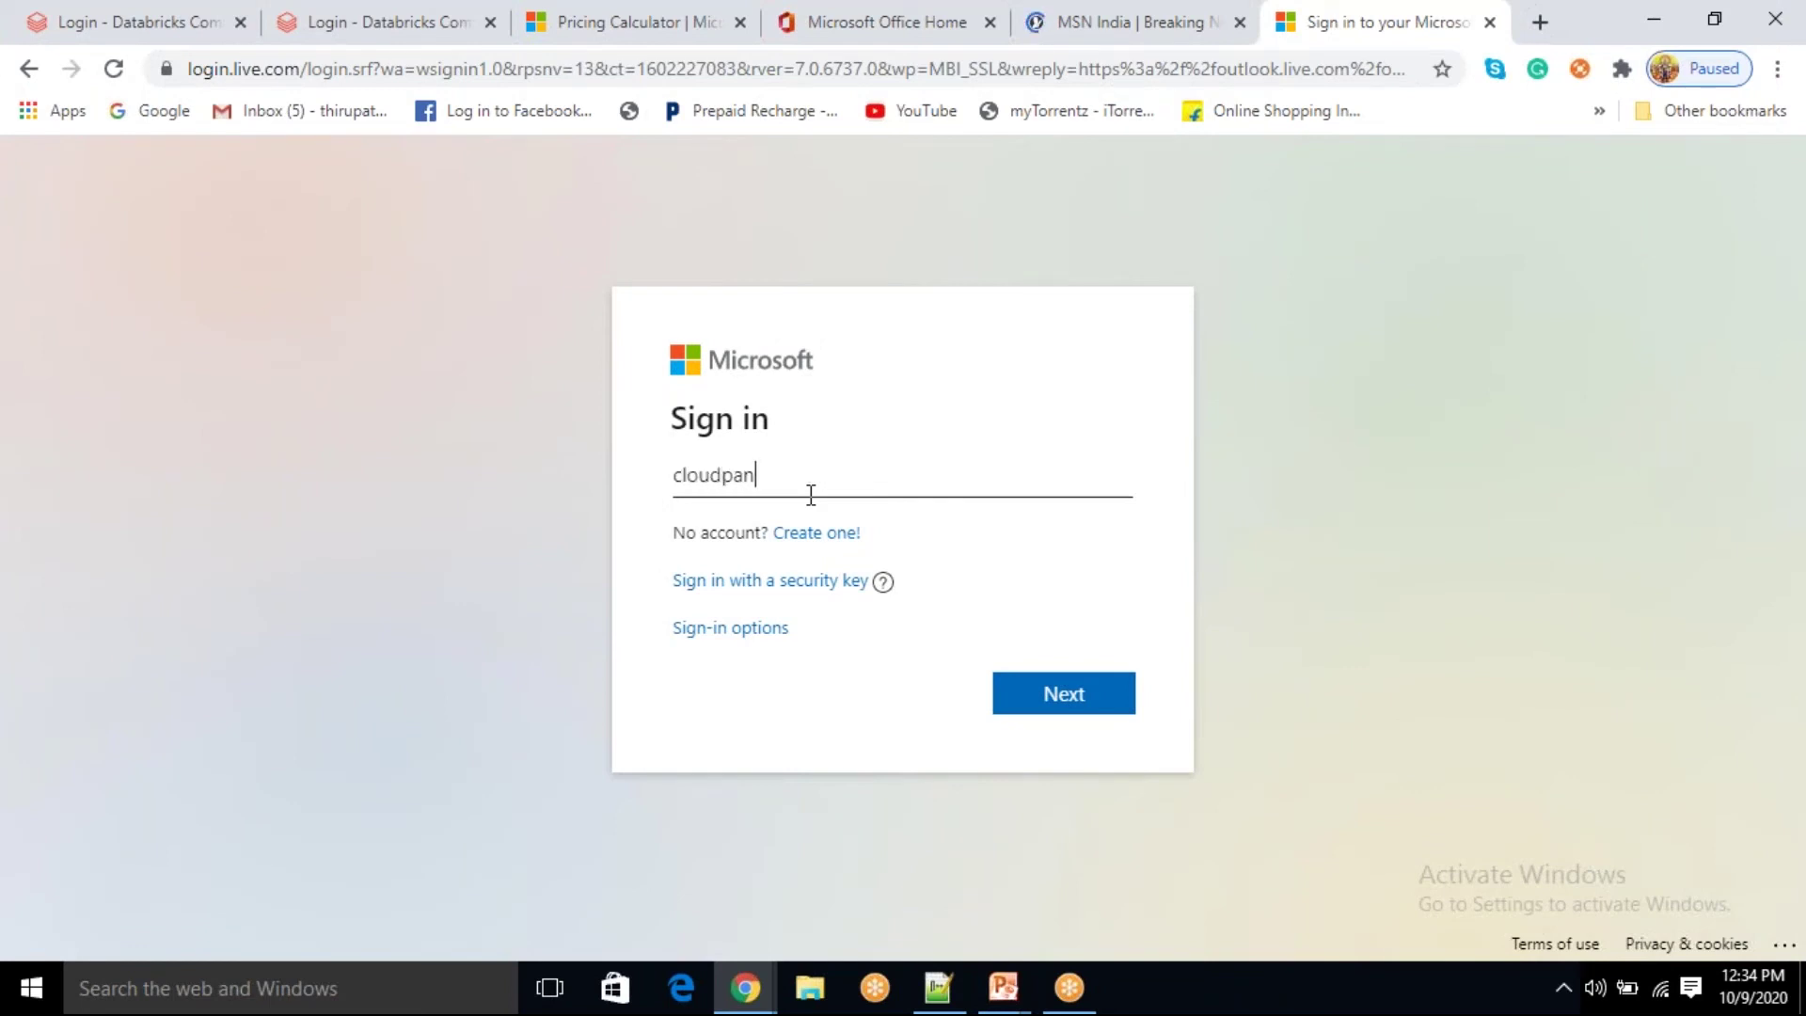
# Step: Sign back in with the new Outlook address and password, staying signed in
pyautogui.press('Return')
pyautogui.write('••')
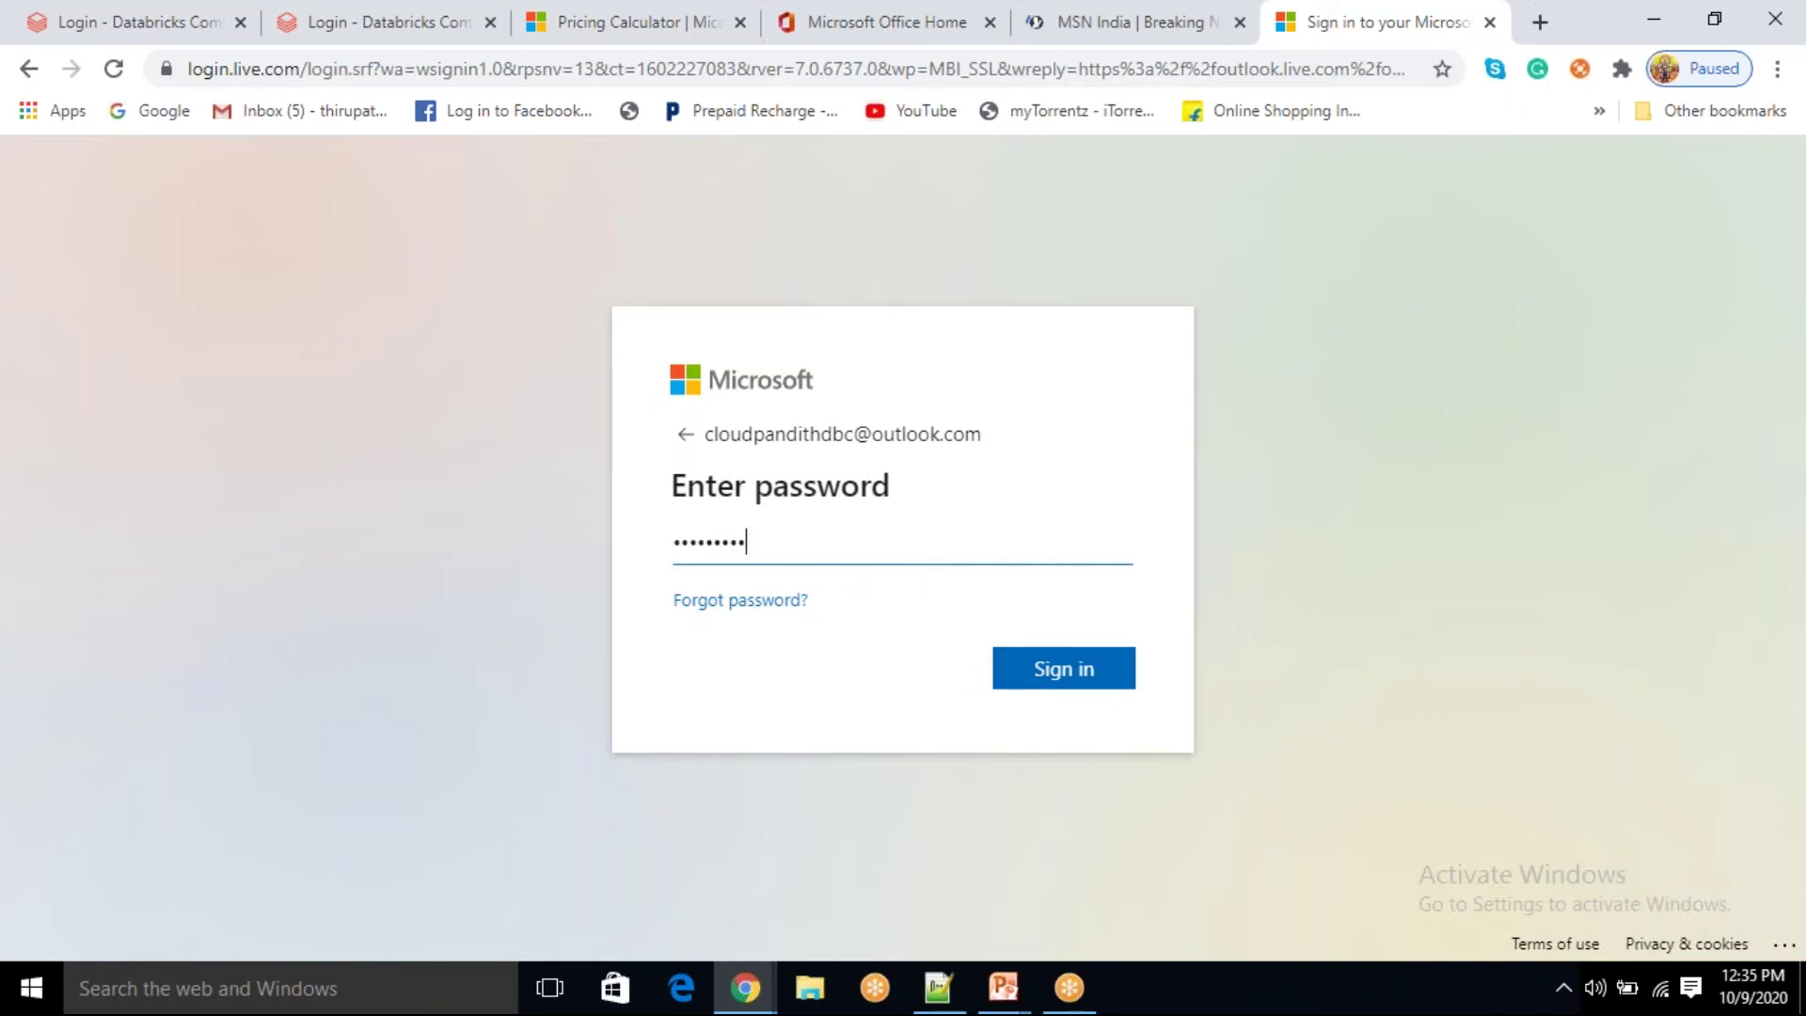
pyautogui.press('Return')
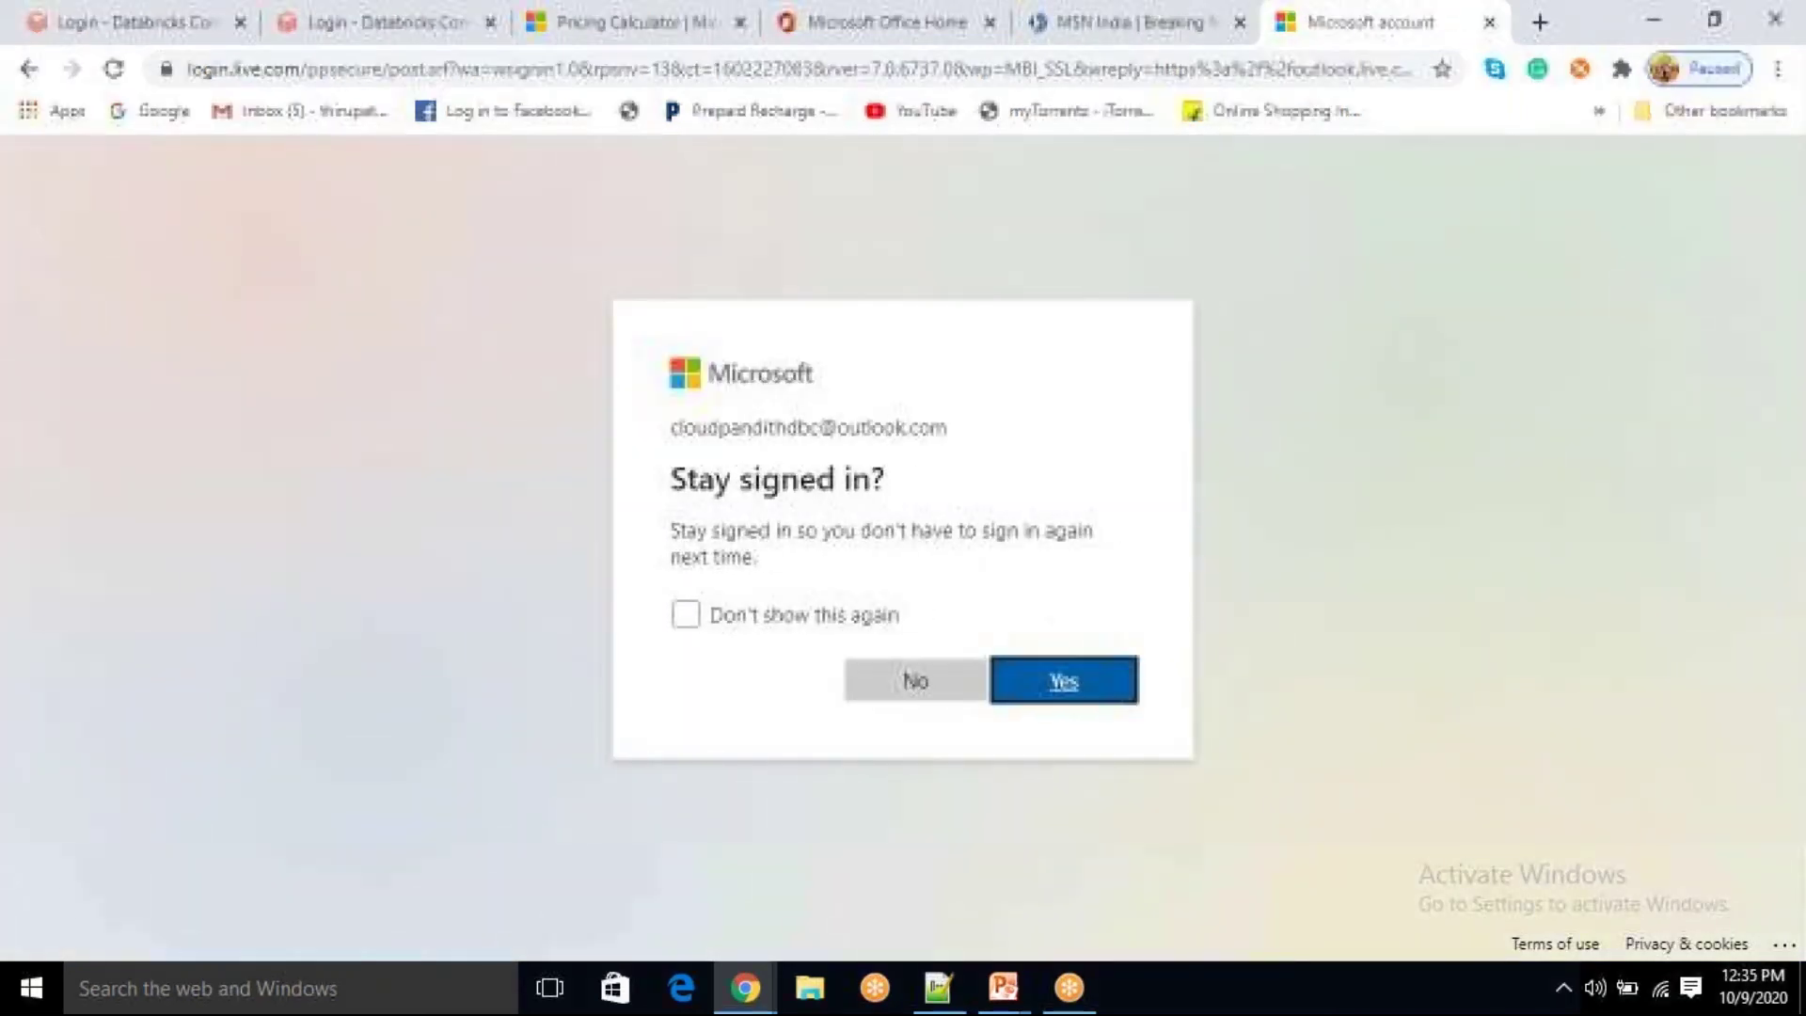
pyautogui.click(1056, 677)
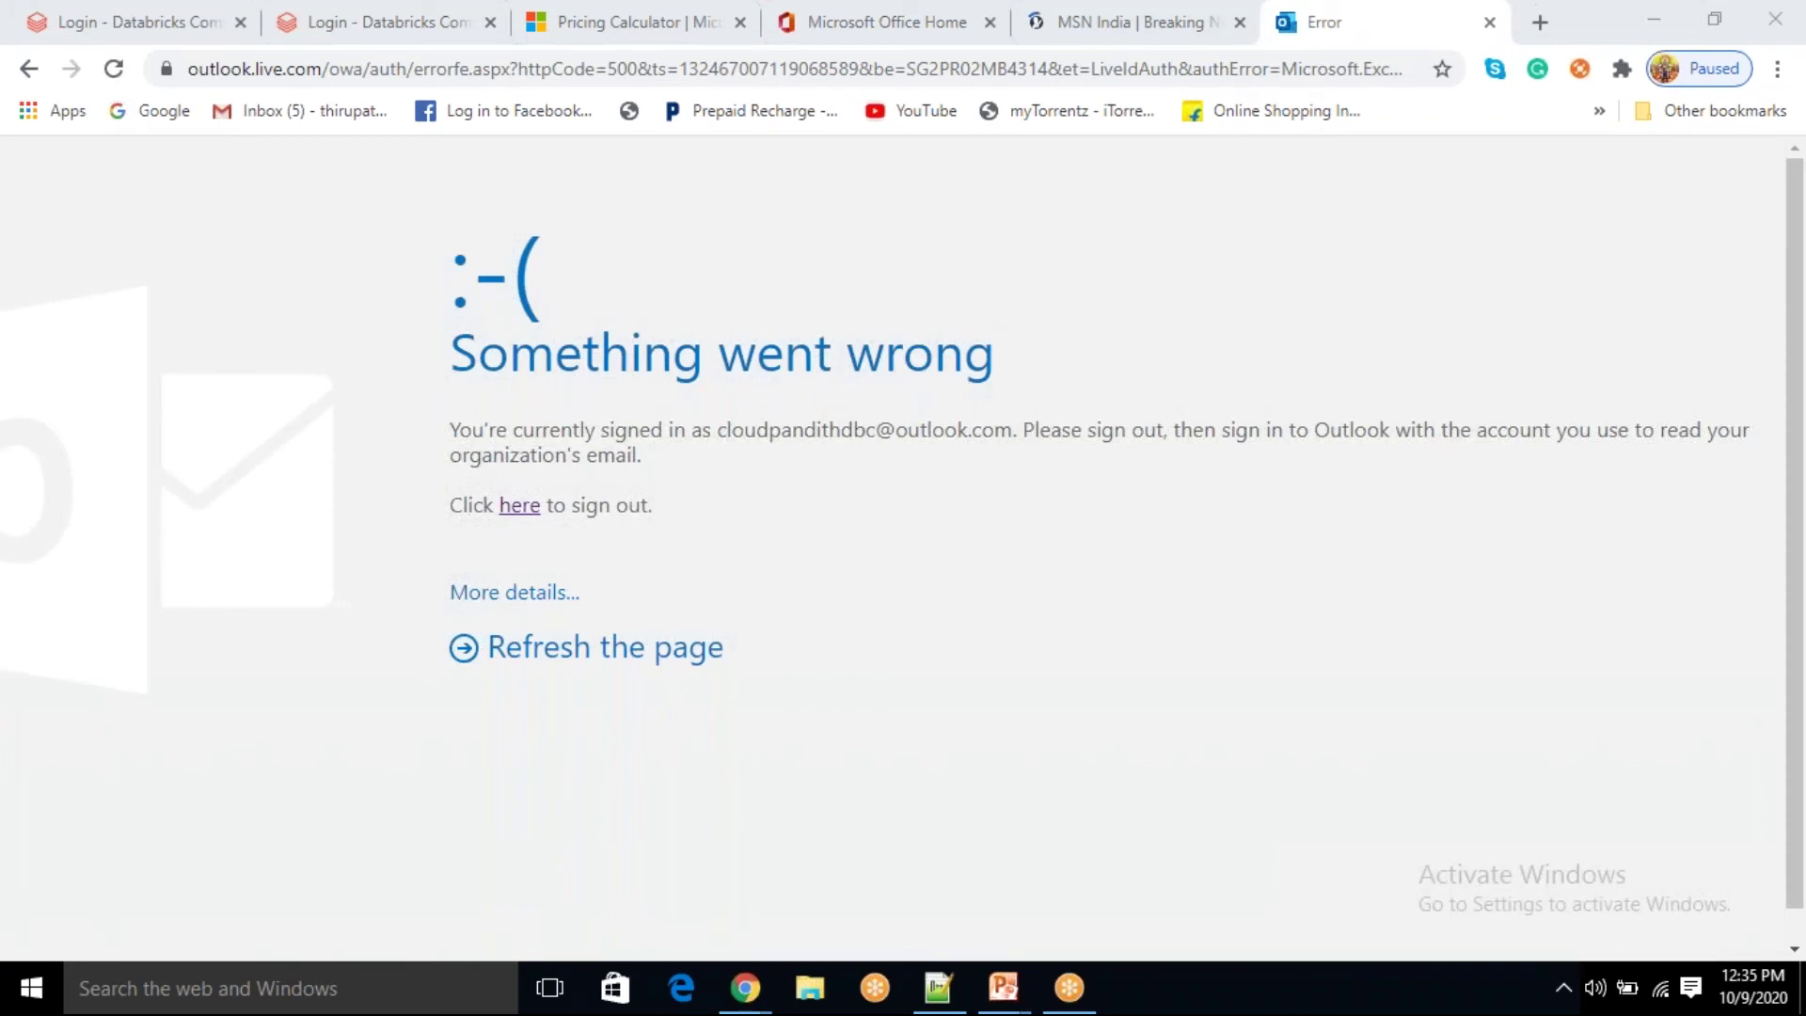
# Step: Reload the Outlook.com error page and expand More details to reveal the MailboxNotFoundException
pyautogui.doubleClick(626, 431)
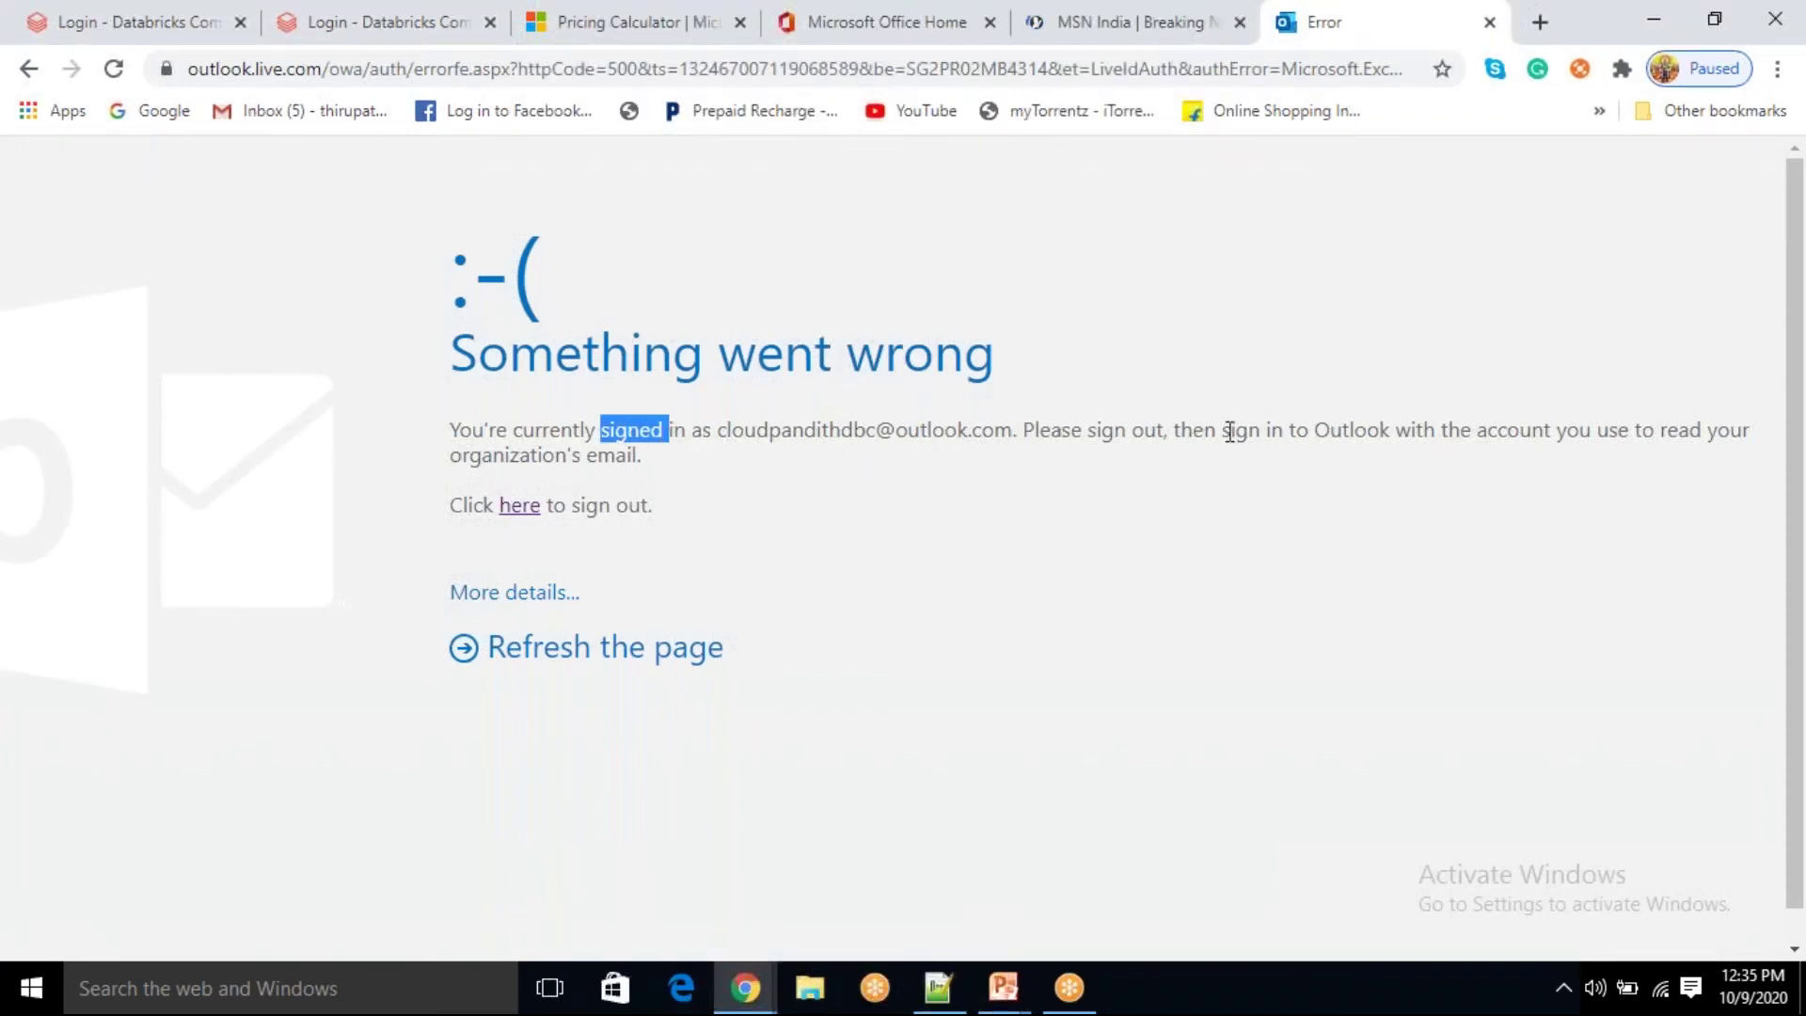
pyautogui.moveTo(1203, 438); pyautogui.dragTo(1554, 433)
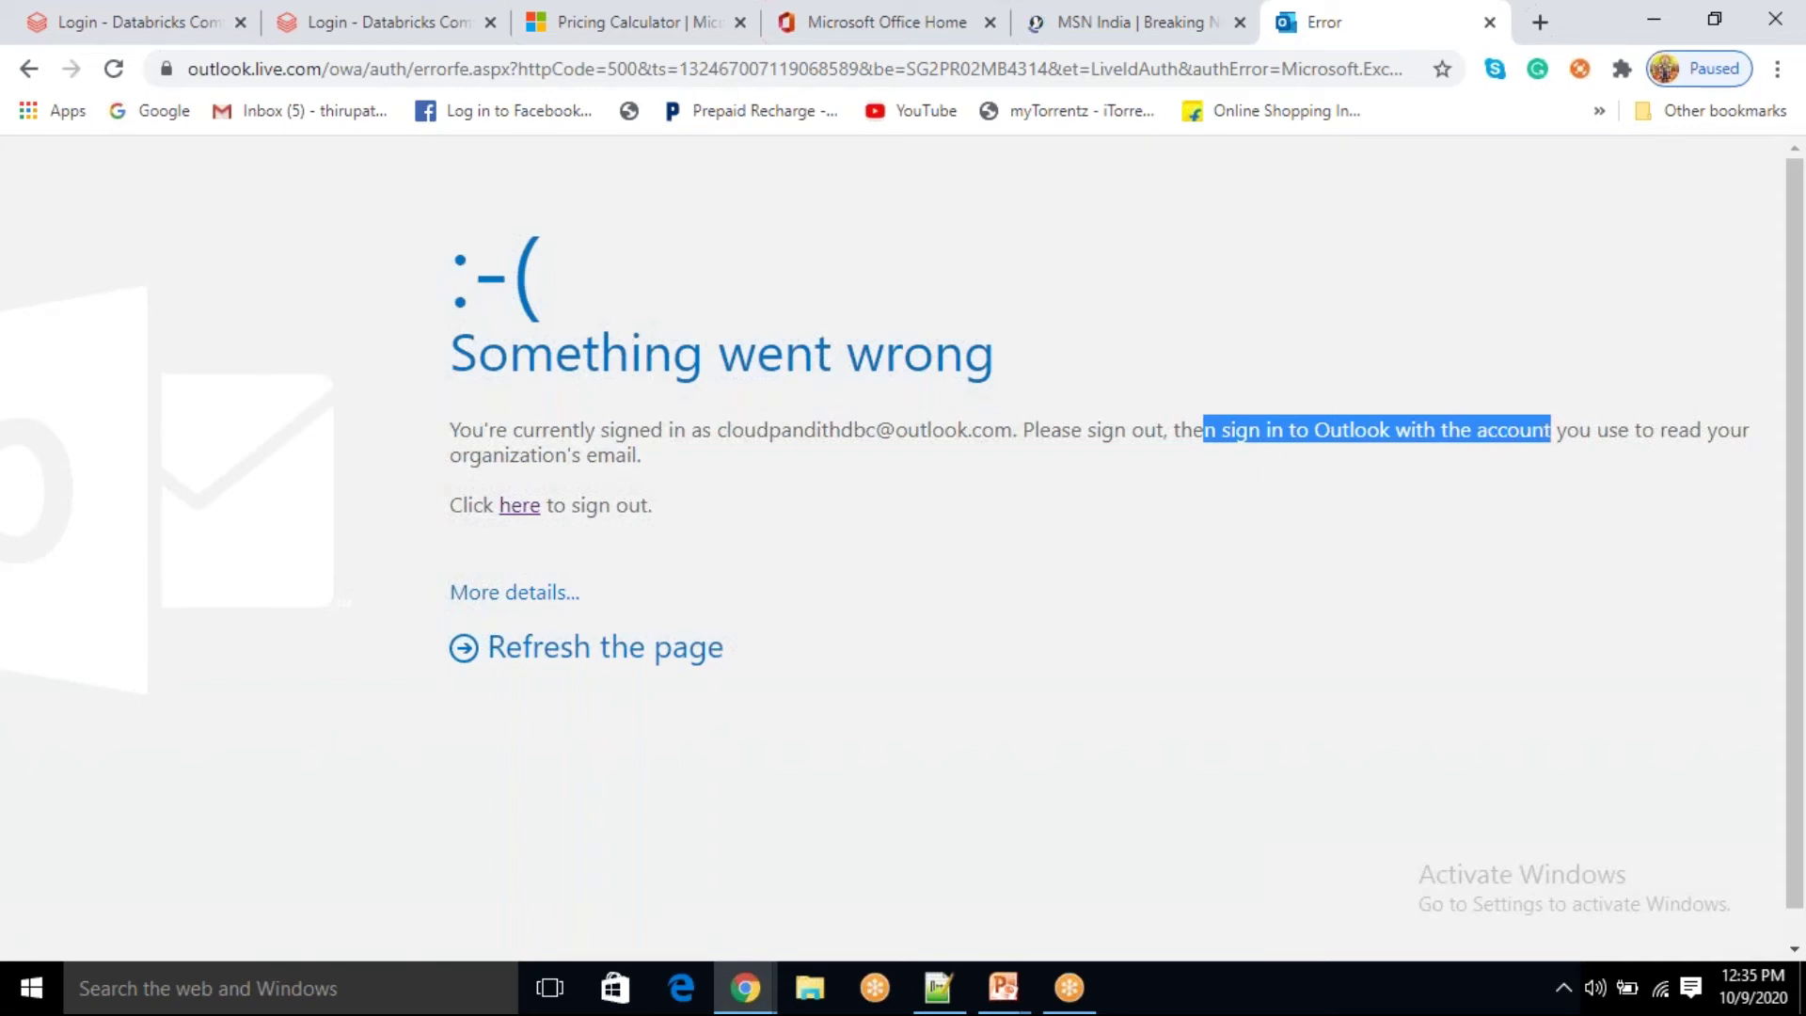
pyautogui.click(569, 653)
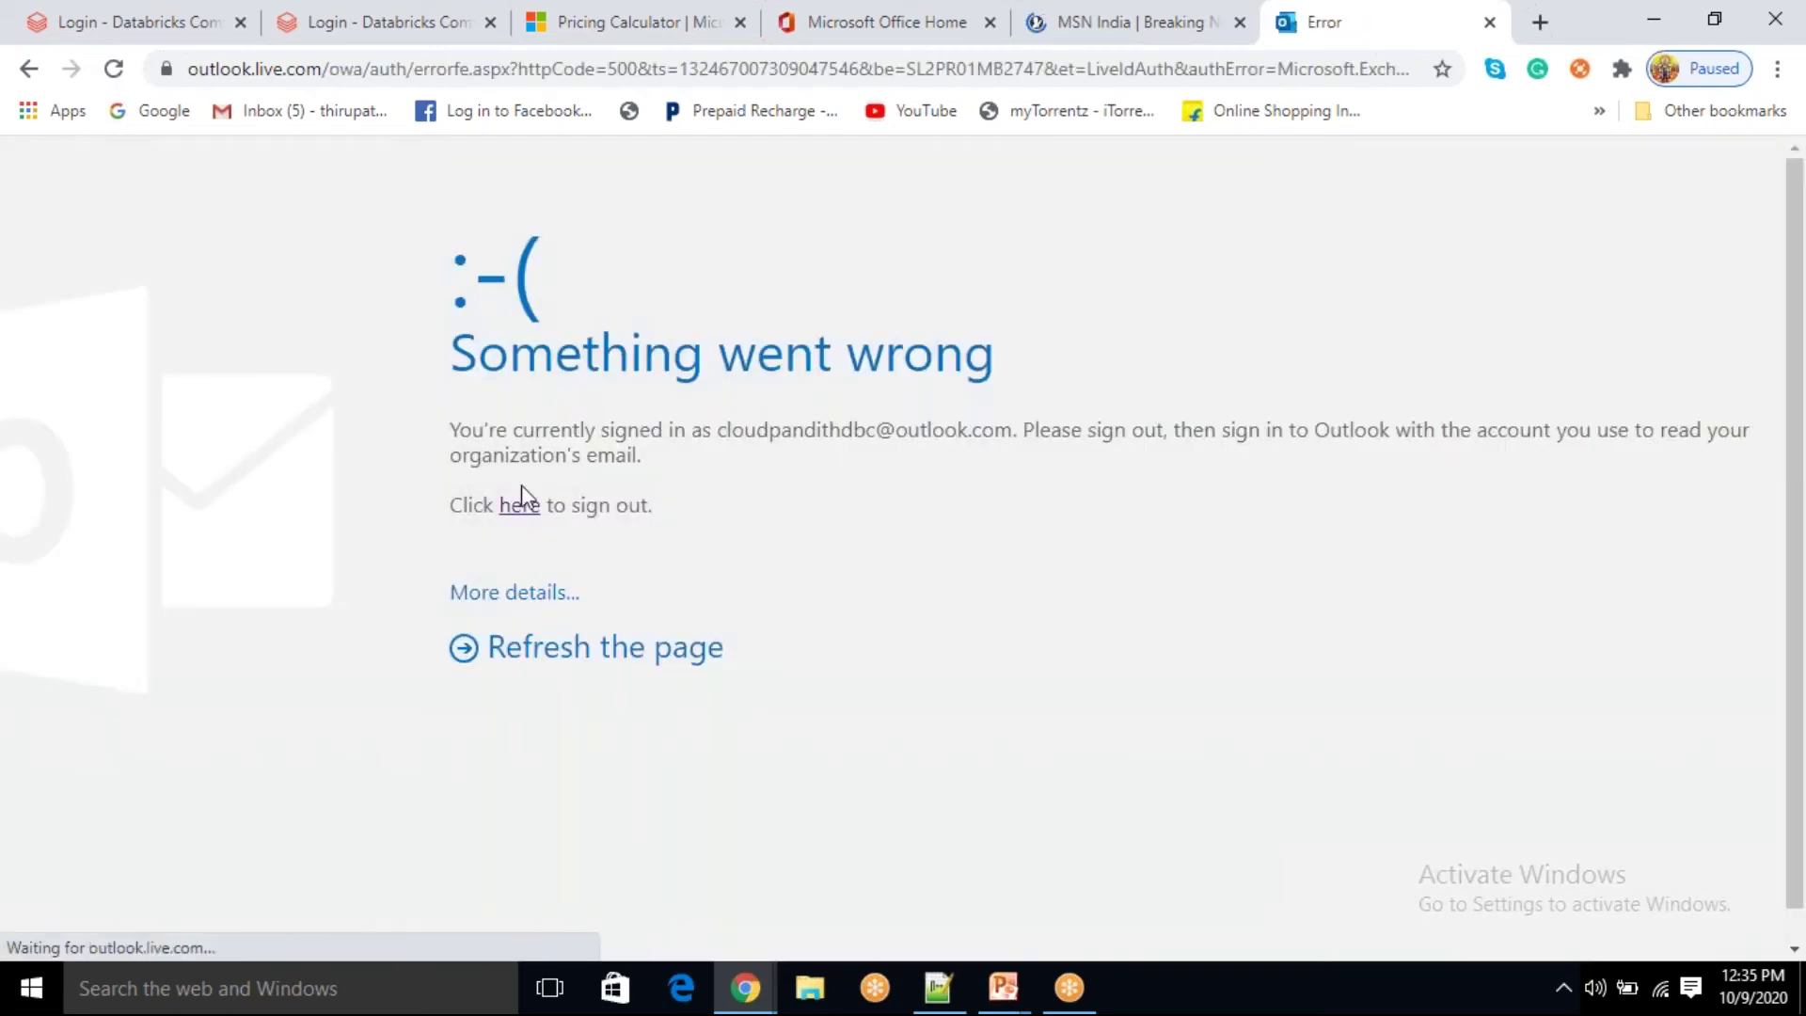
pyautogui.click(508, 592)
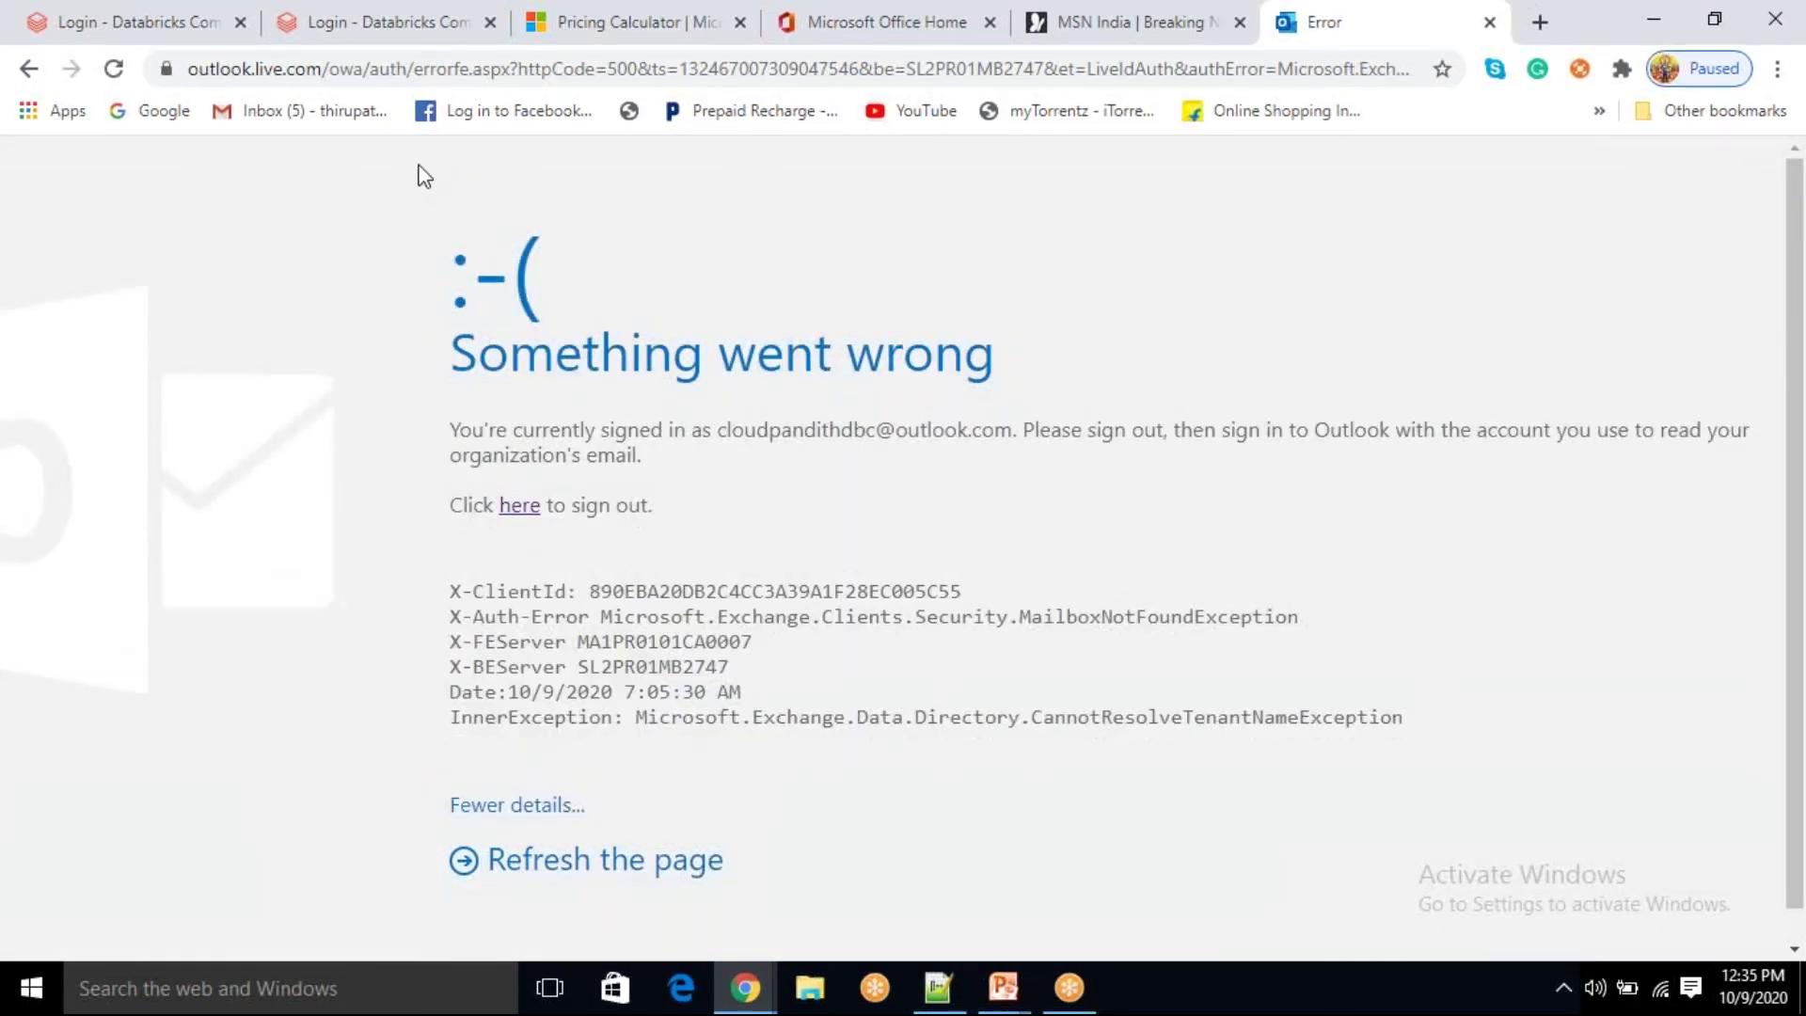
# Step: Open the Outlook web address in a new private incognito window
pyautogui.hotkey('ctrl', 'shift', 'n')
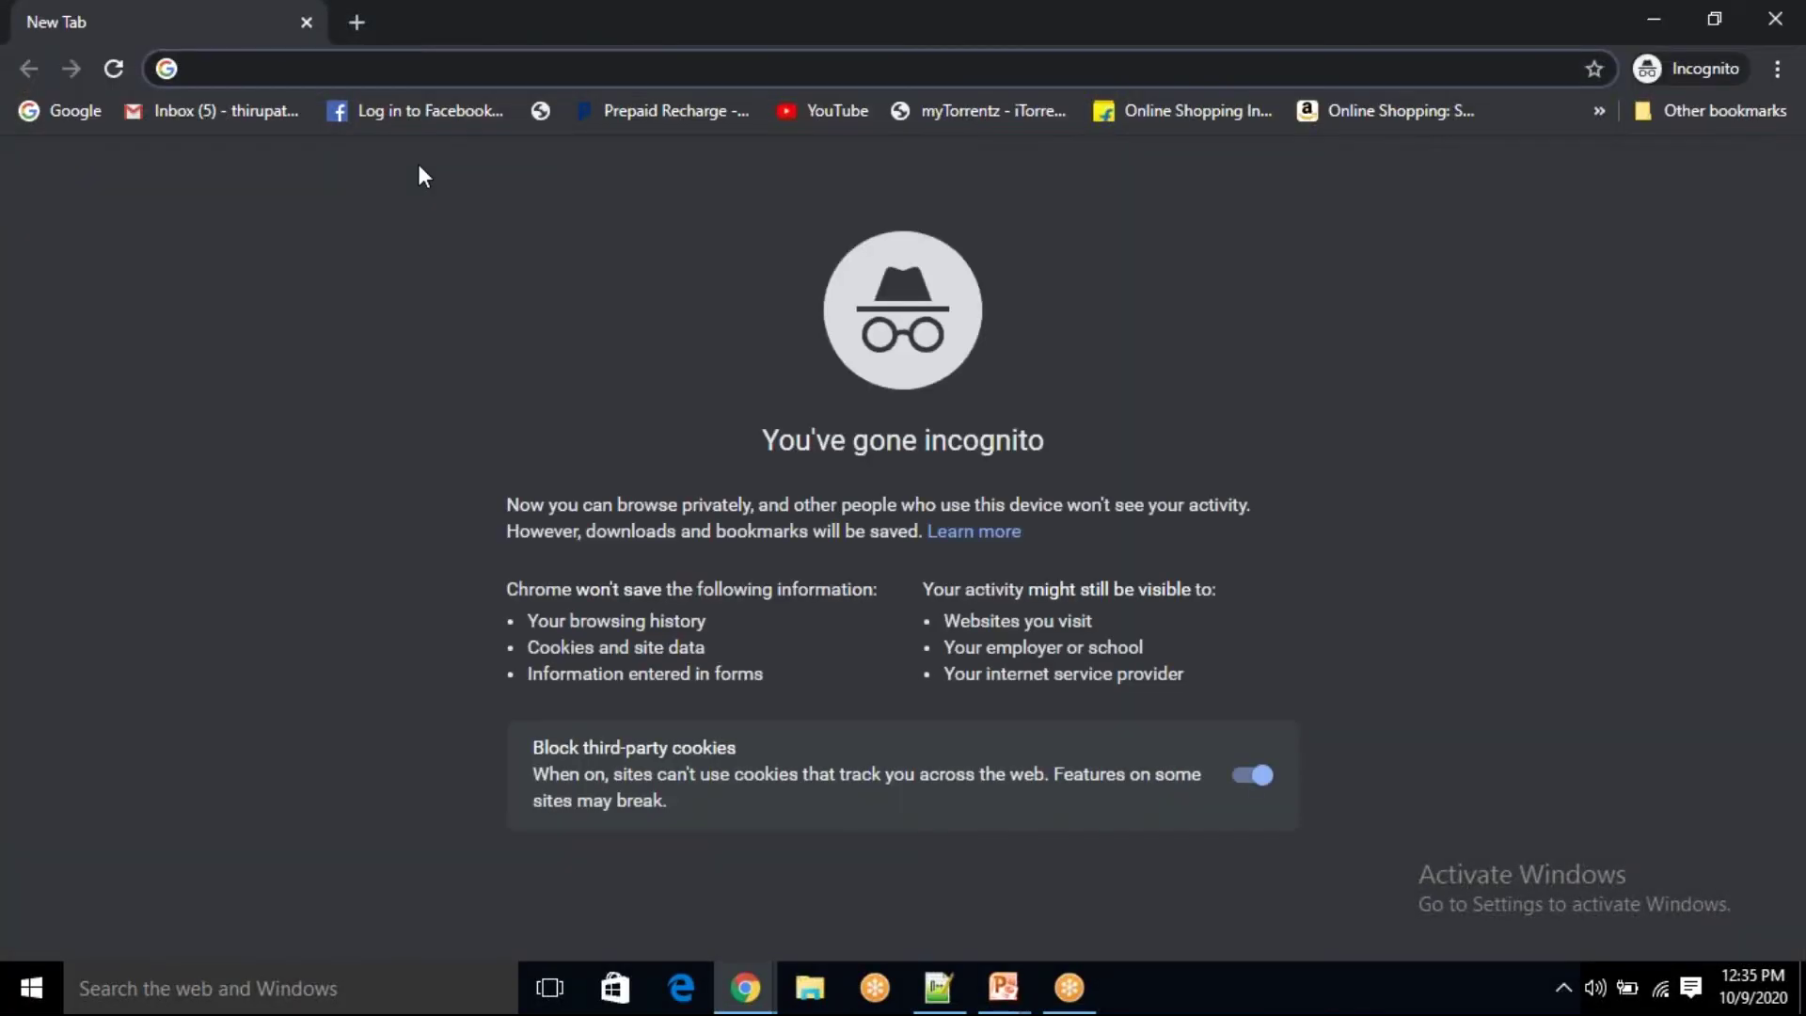
pyautogui.write('out')
pyautogui.press('Return')
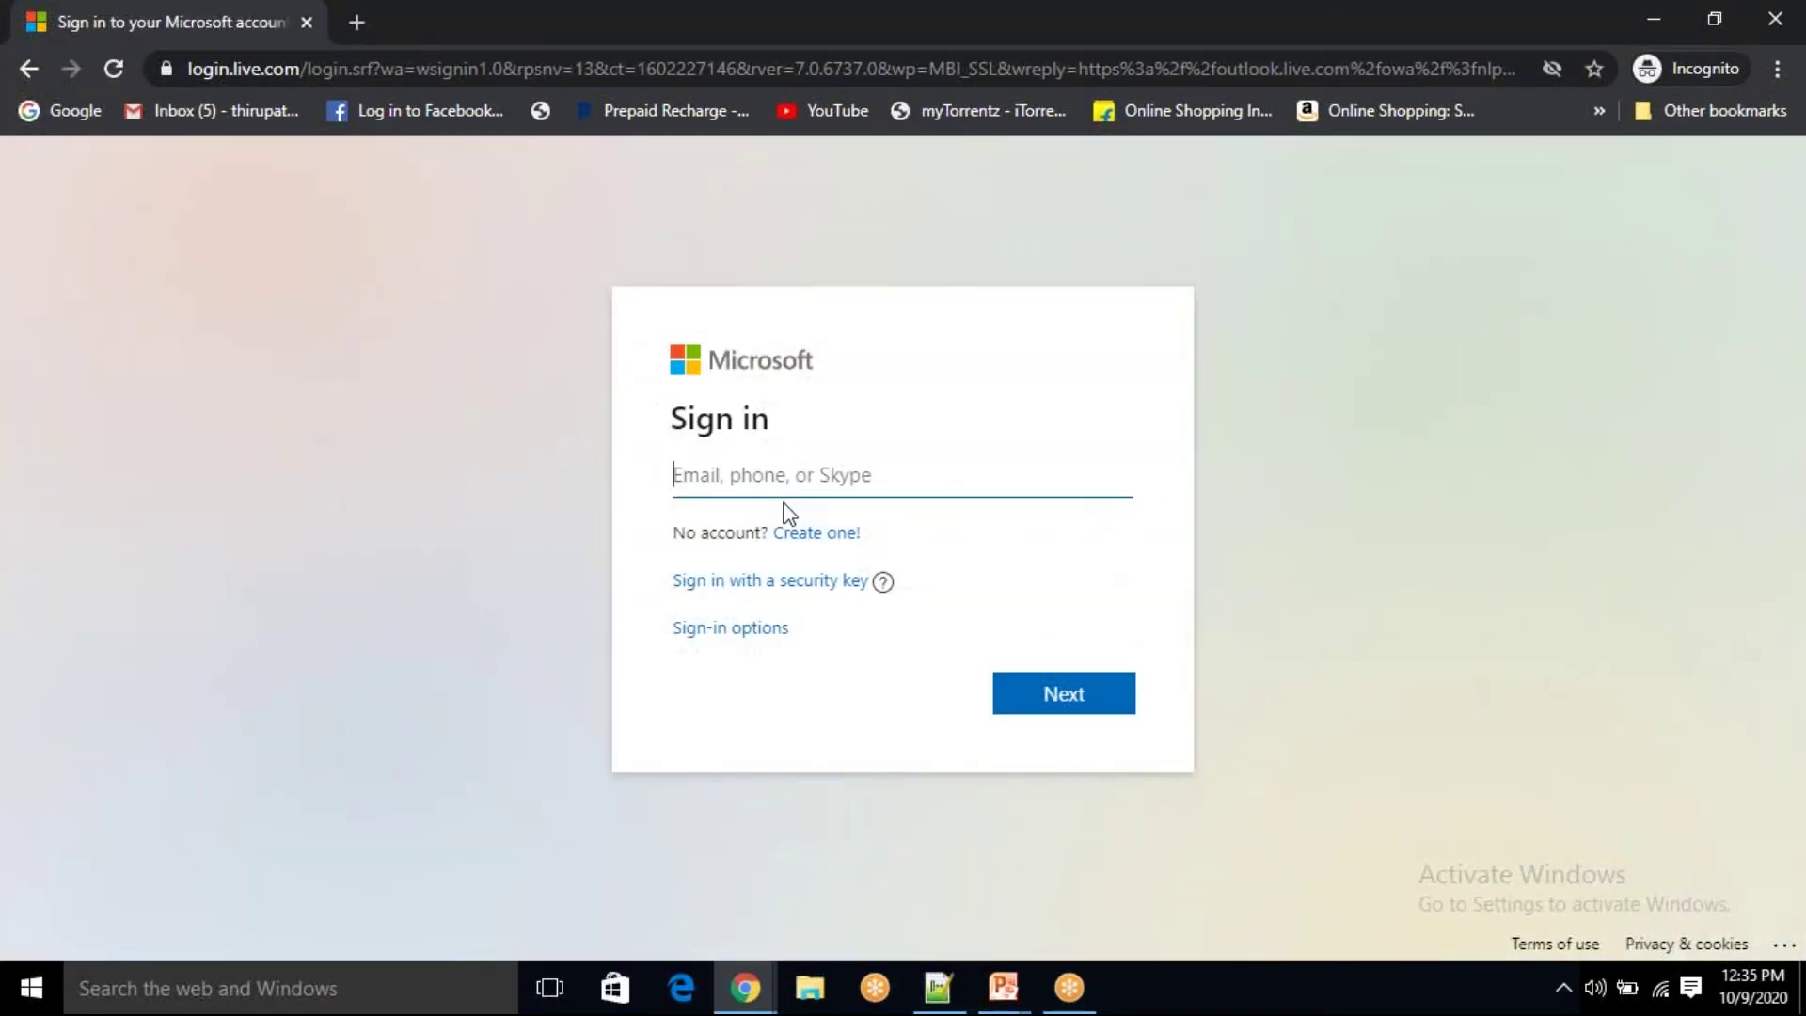
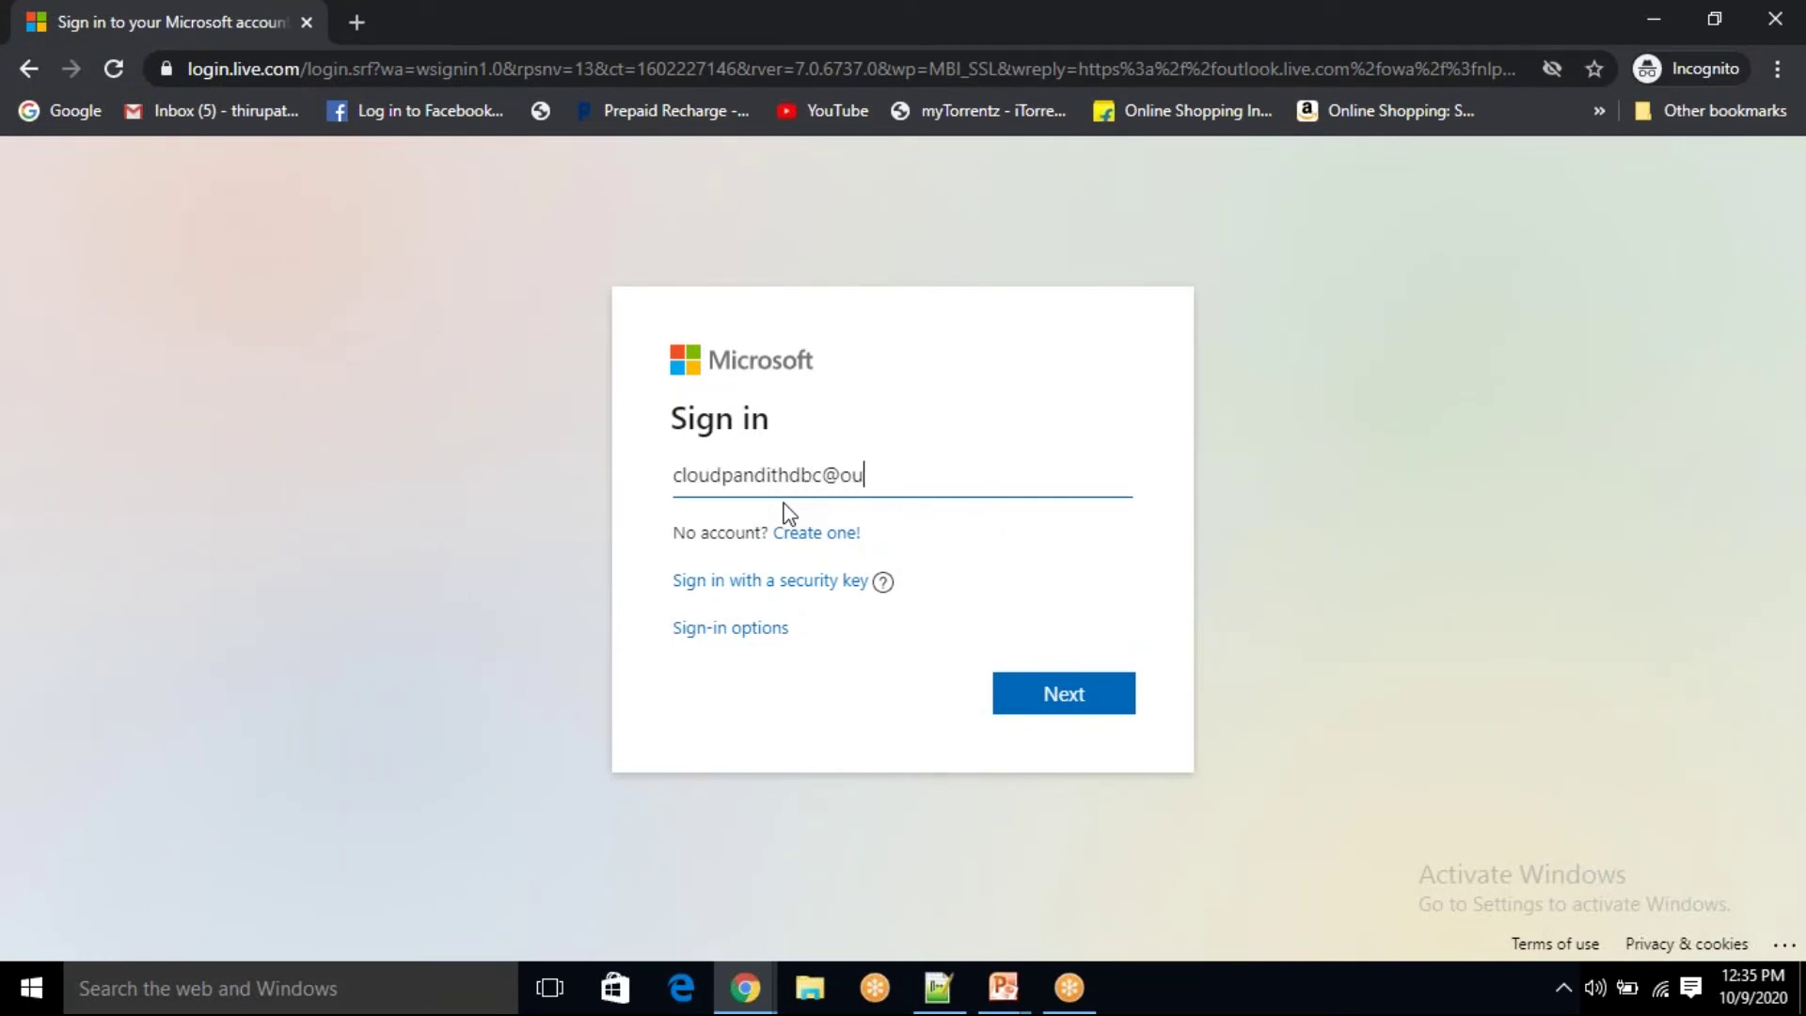
# Step: Sign in with the new Outlook.com address and its password, choosing to stay signed in
pyautogui.press('Return')
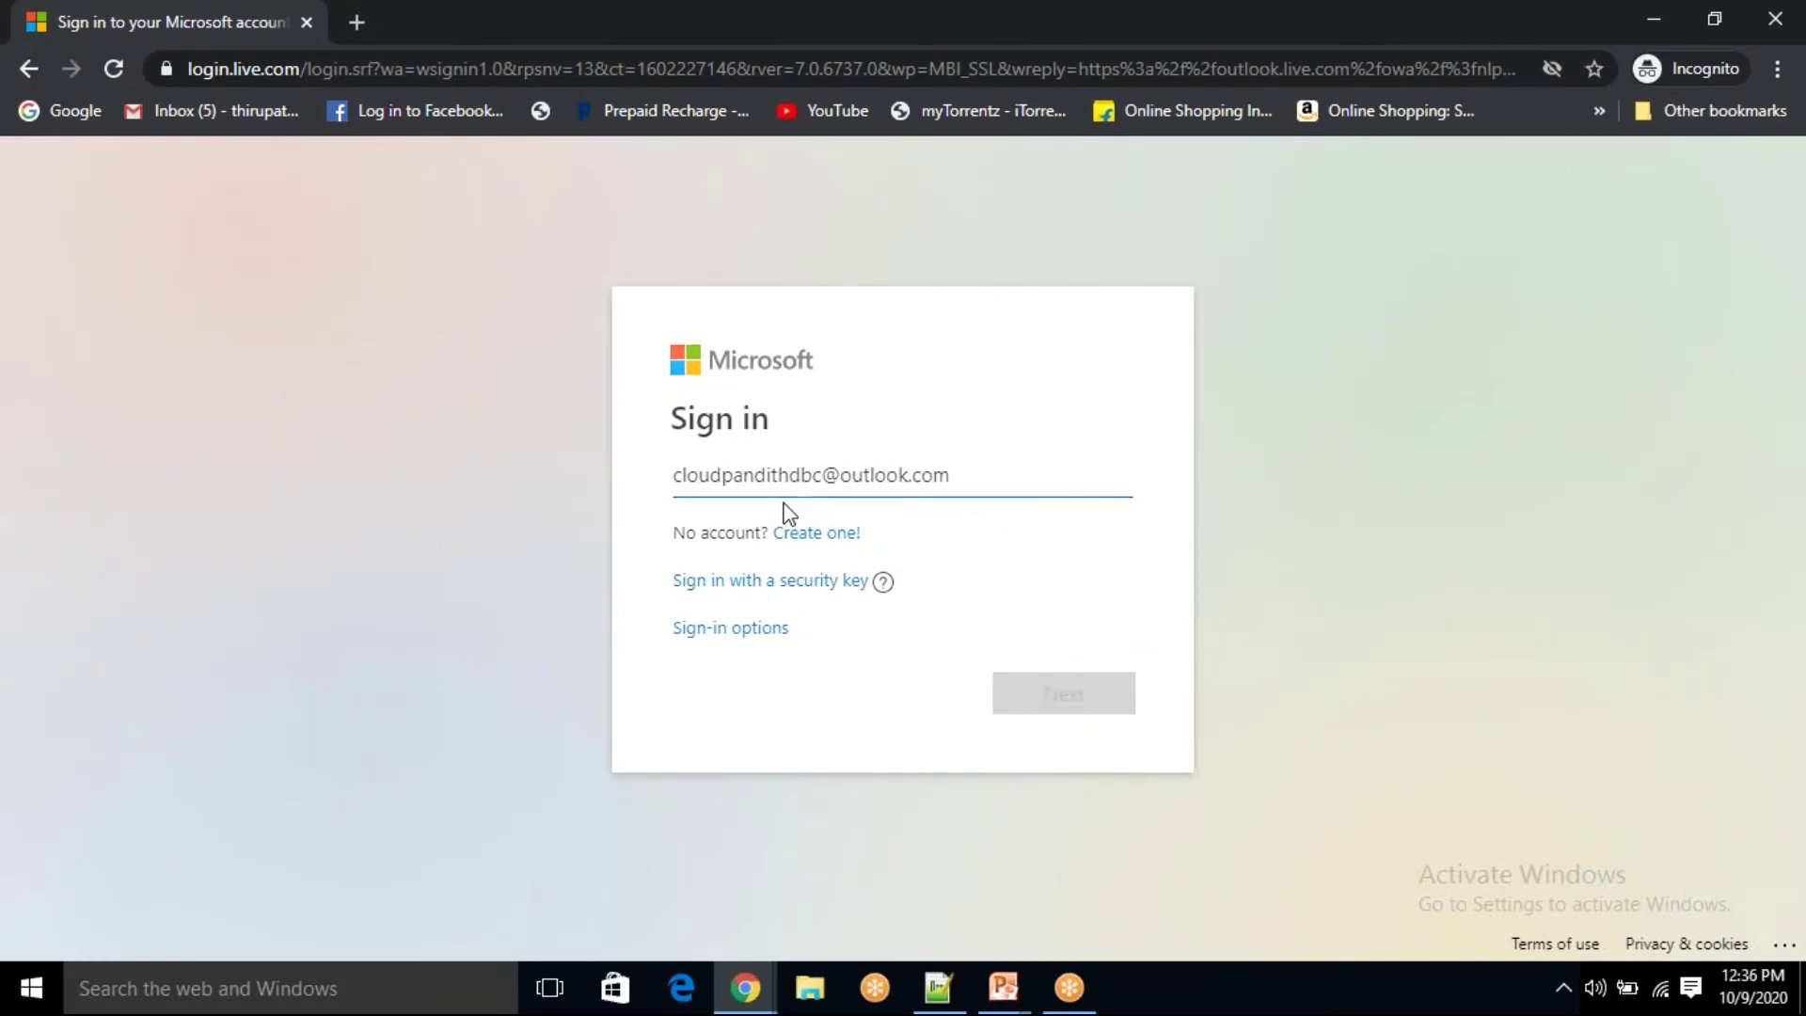
pyautogui.write('•')
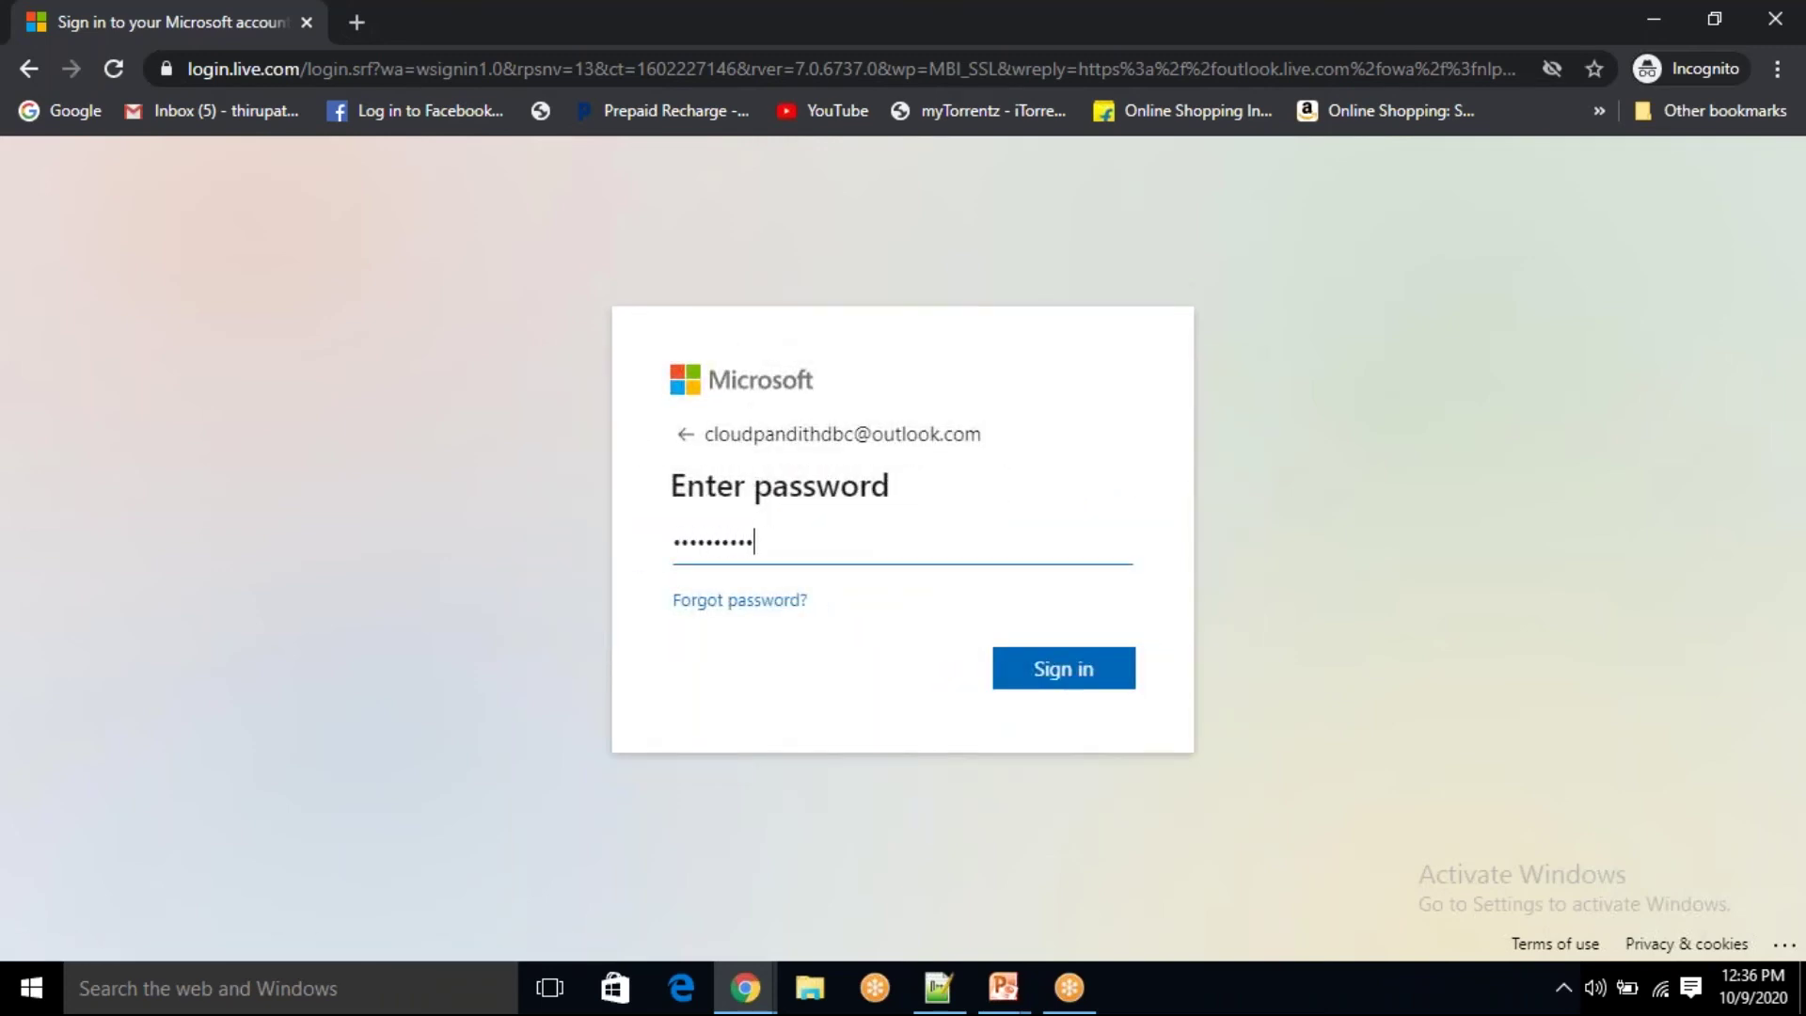
pyautogui.press('Return')
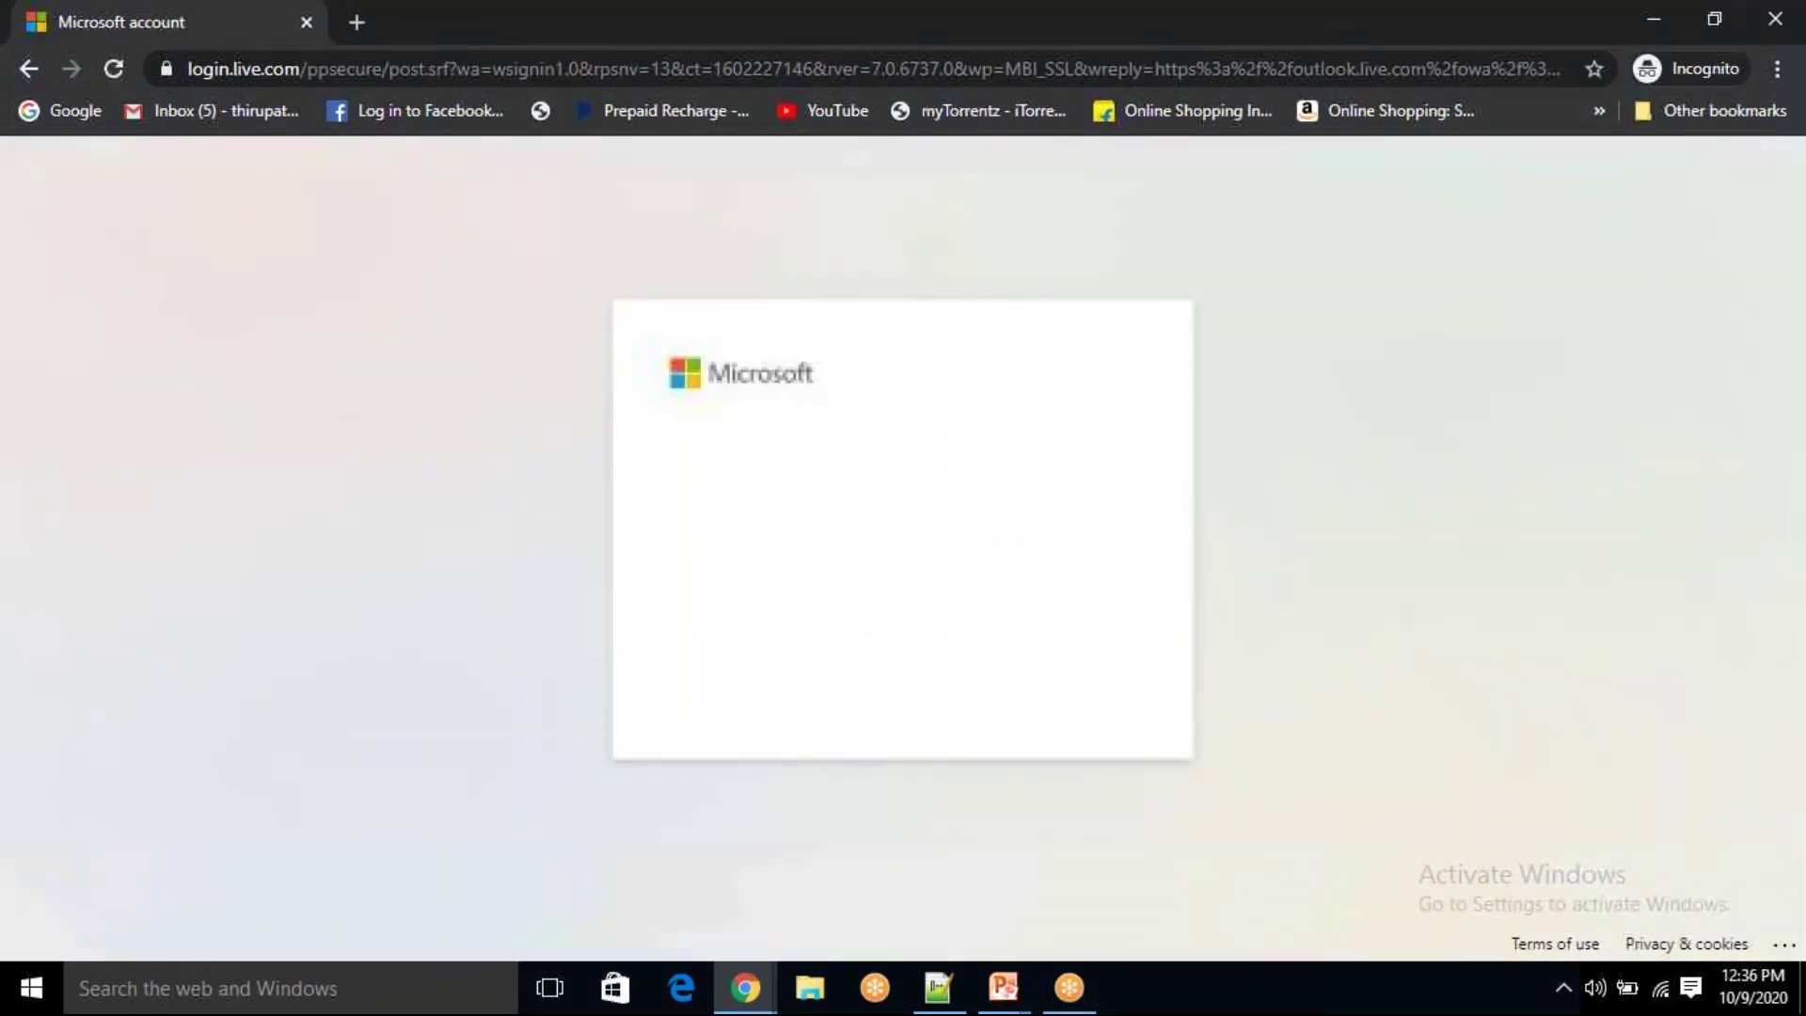
pyautogui.click(1072, 686)
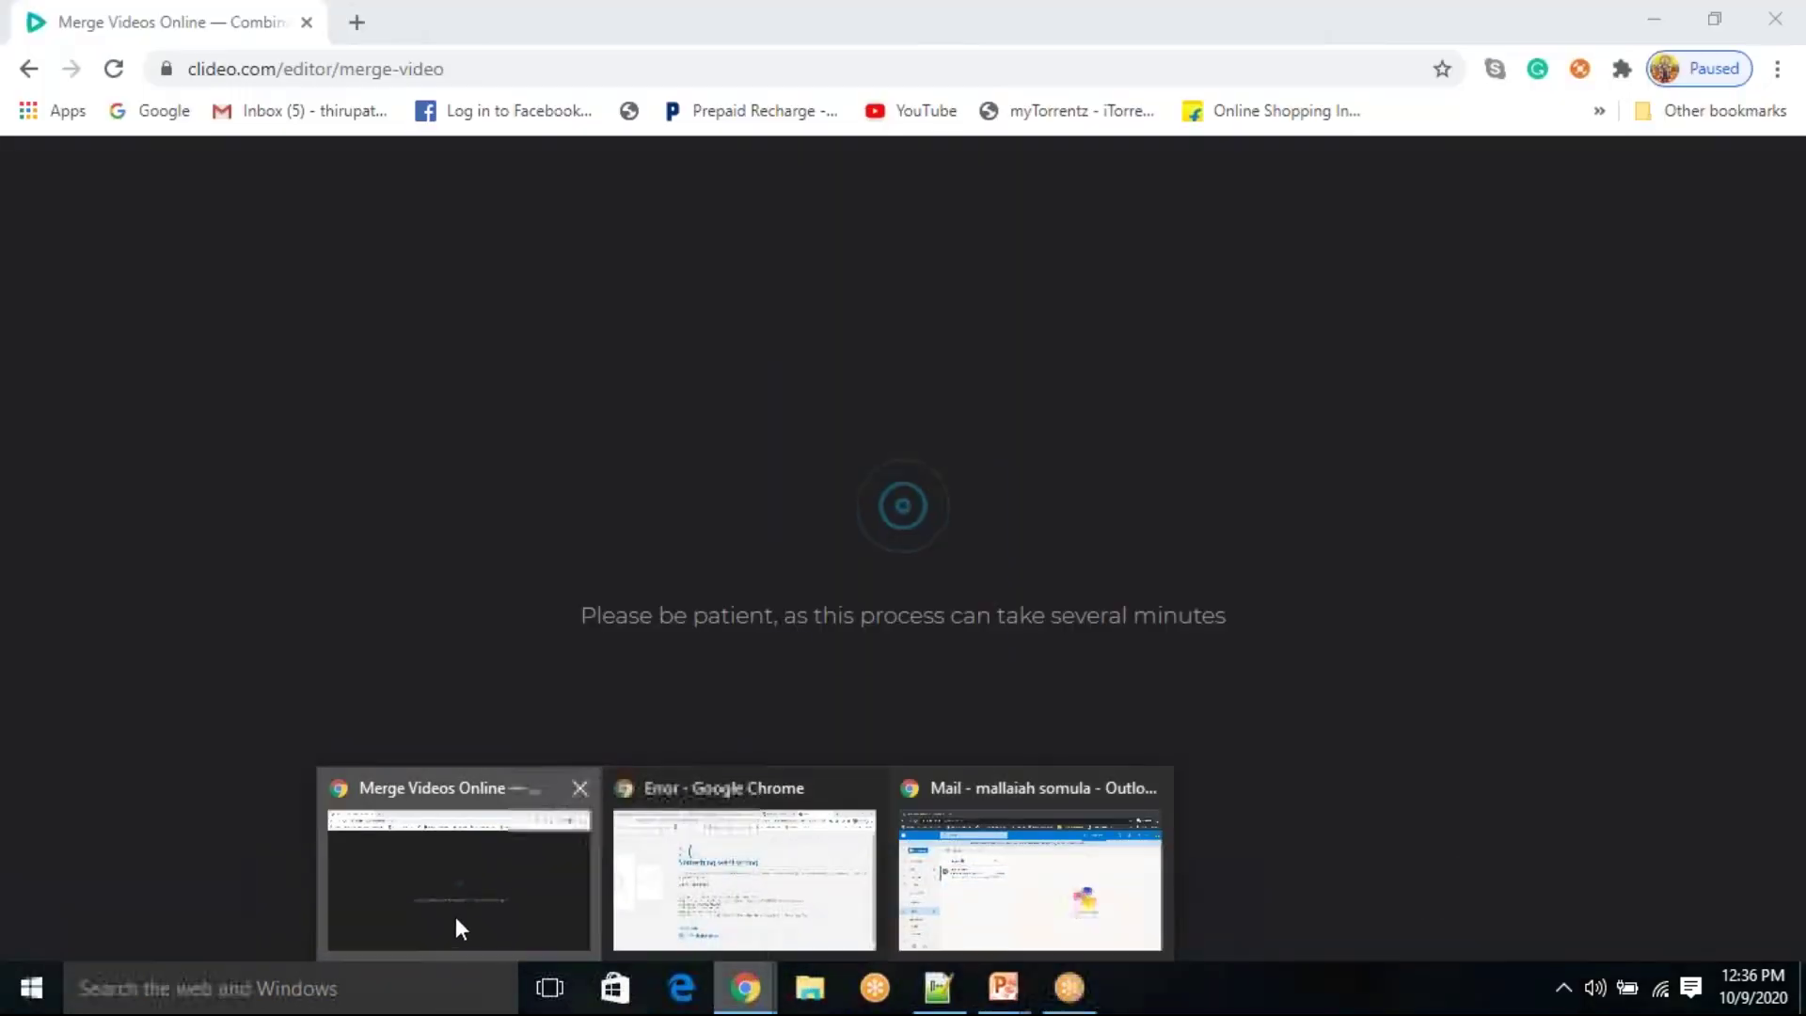
# Step: Search Google for 'databricks community try' in a new tab and open the Try Databricks result
pyautogui.click(455, 916)
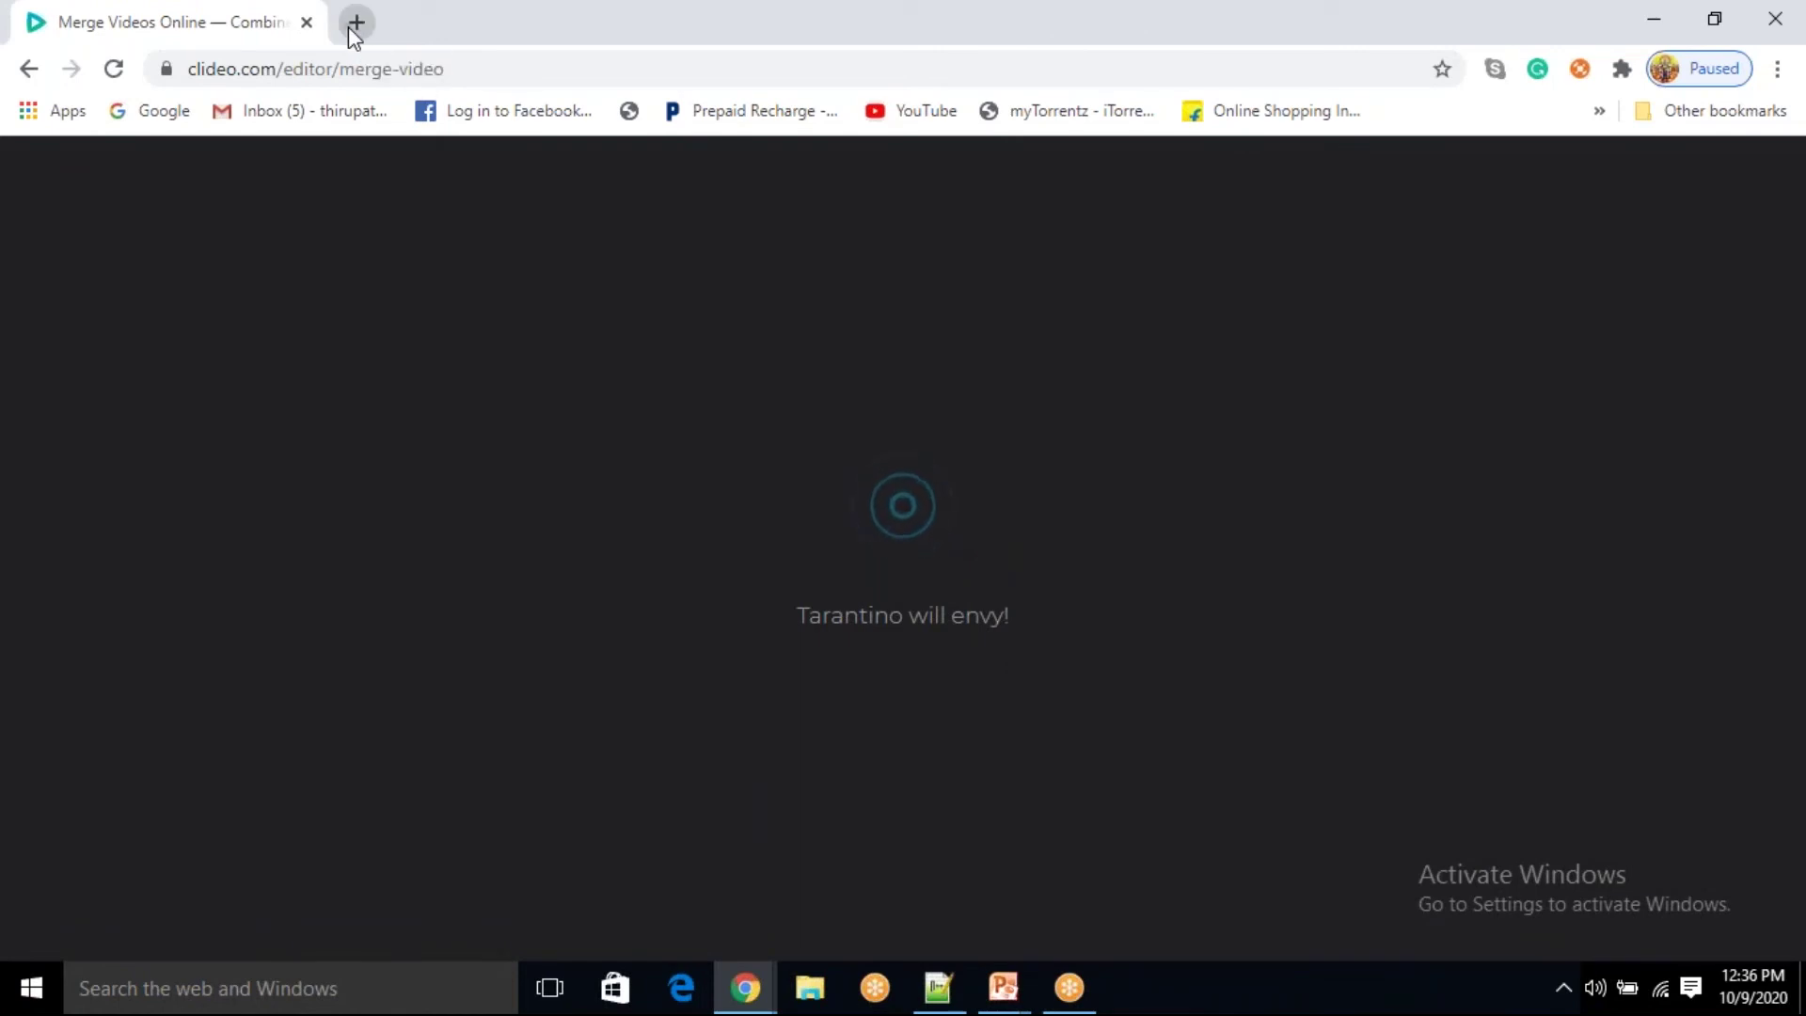
pyautogui.click(353, 24)
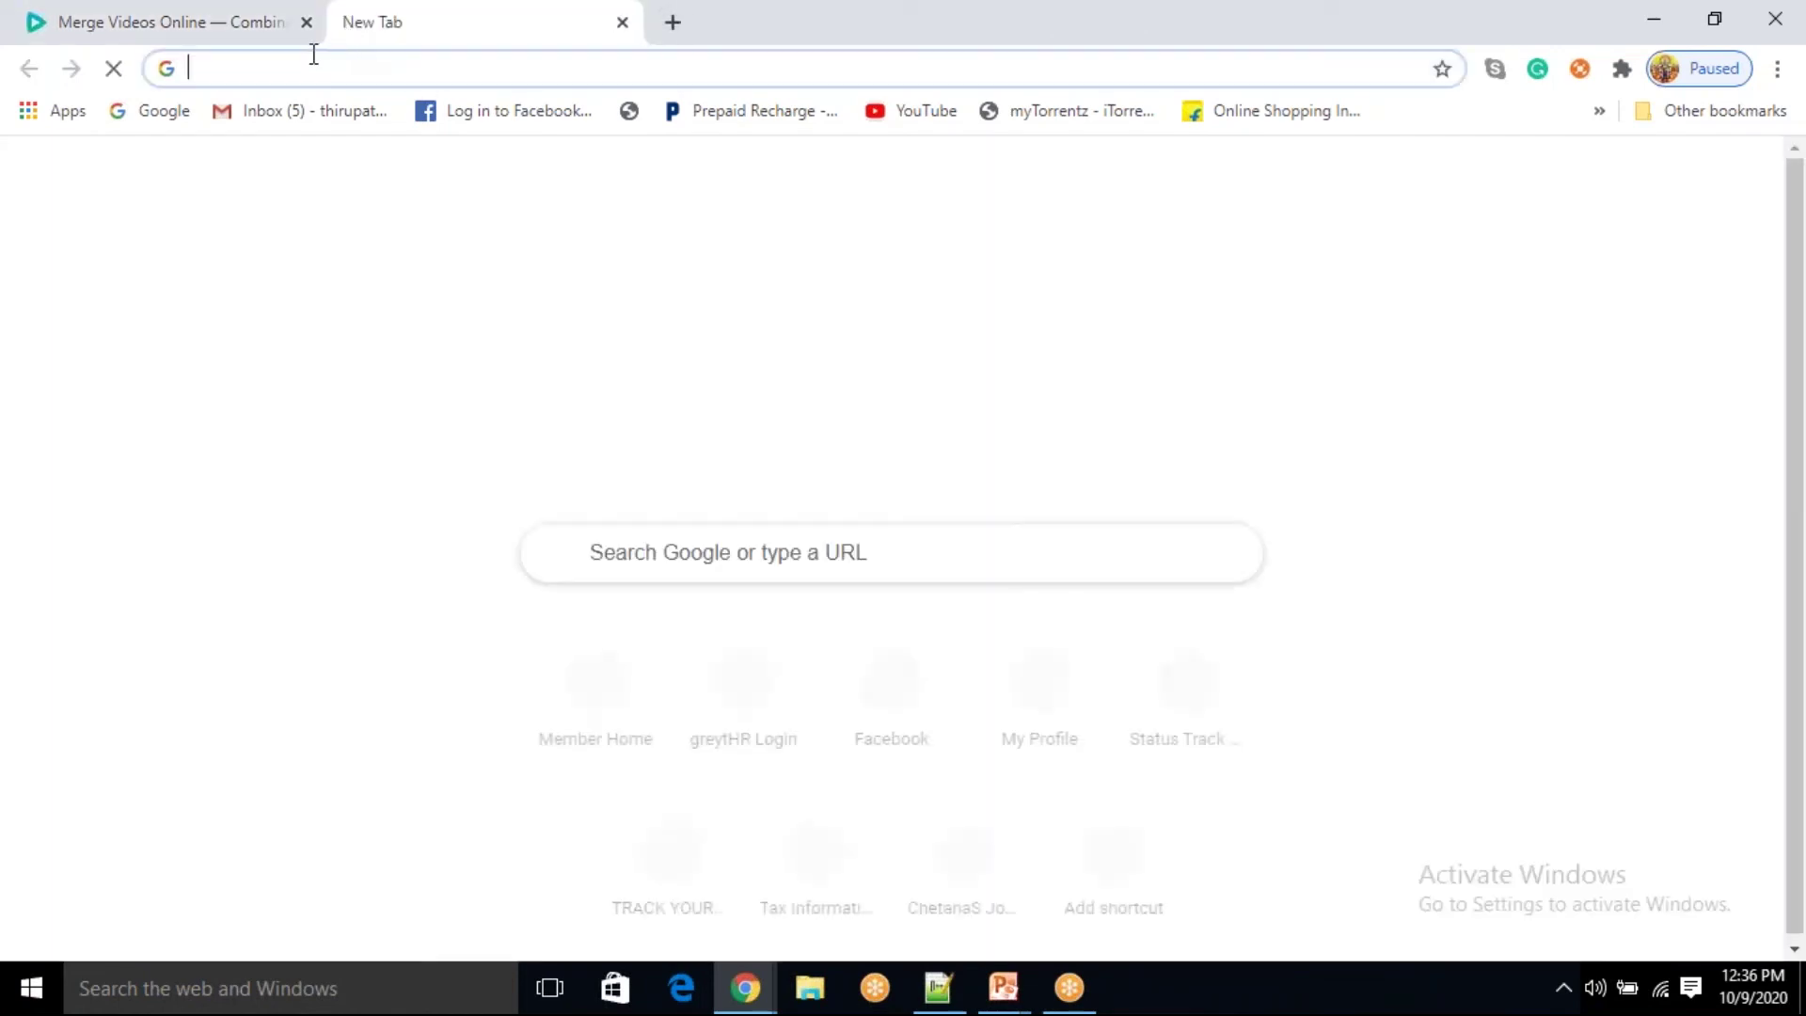
pyautogui.write('databricks')
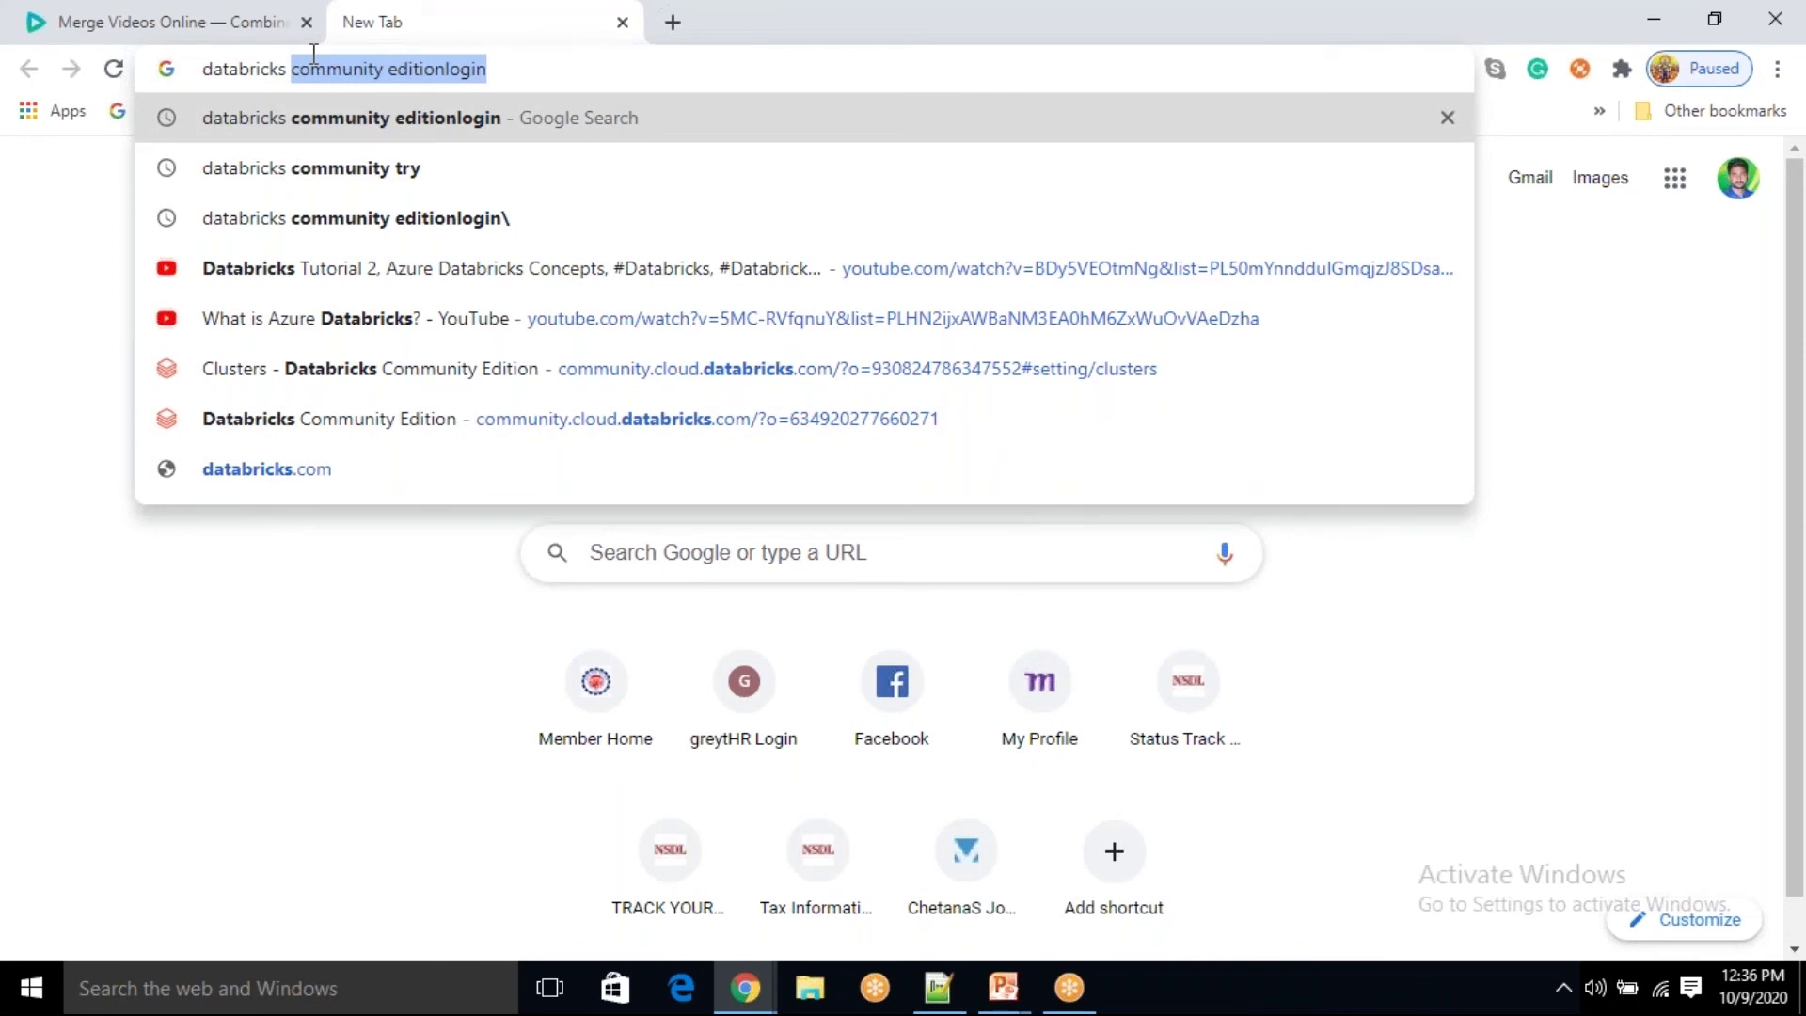
pyautogui.press('Down')
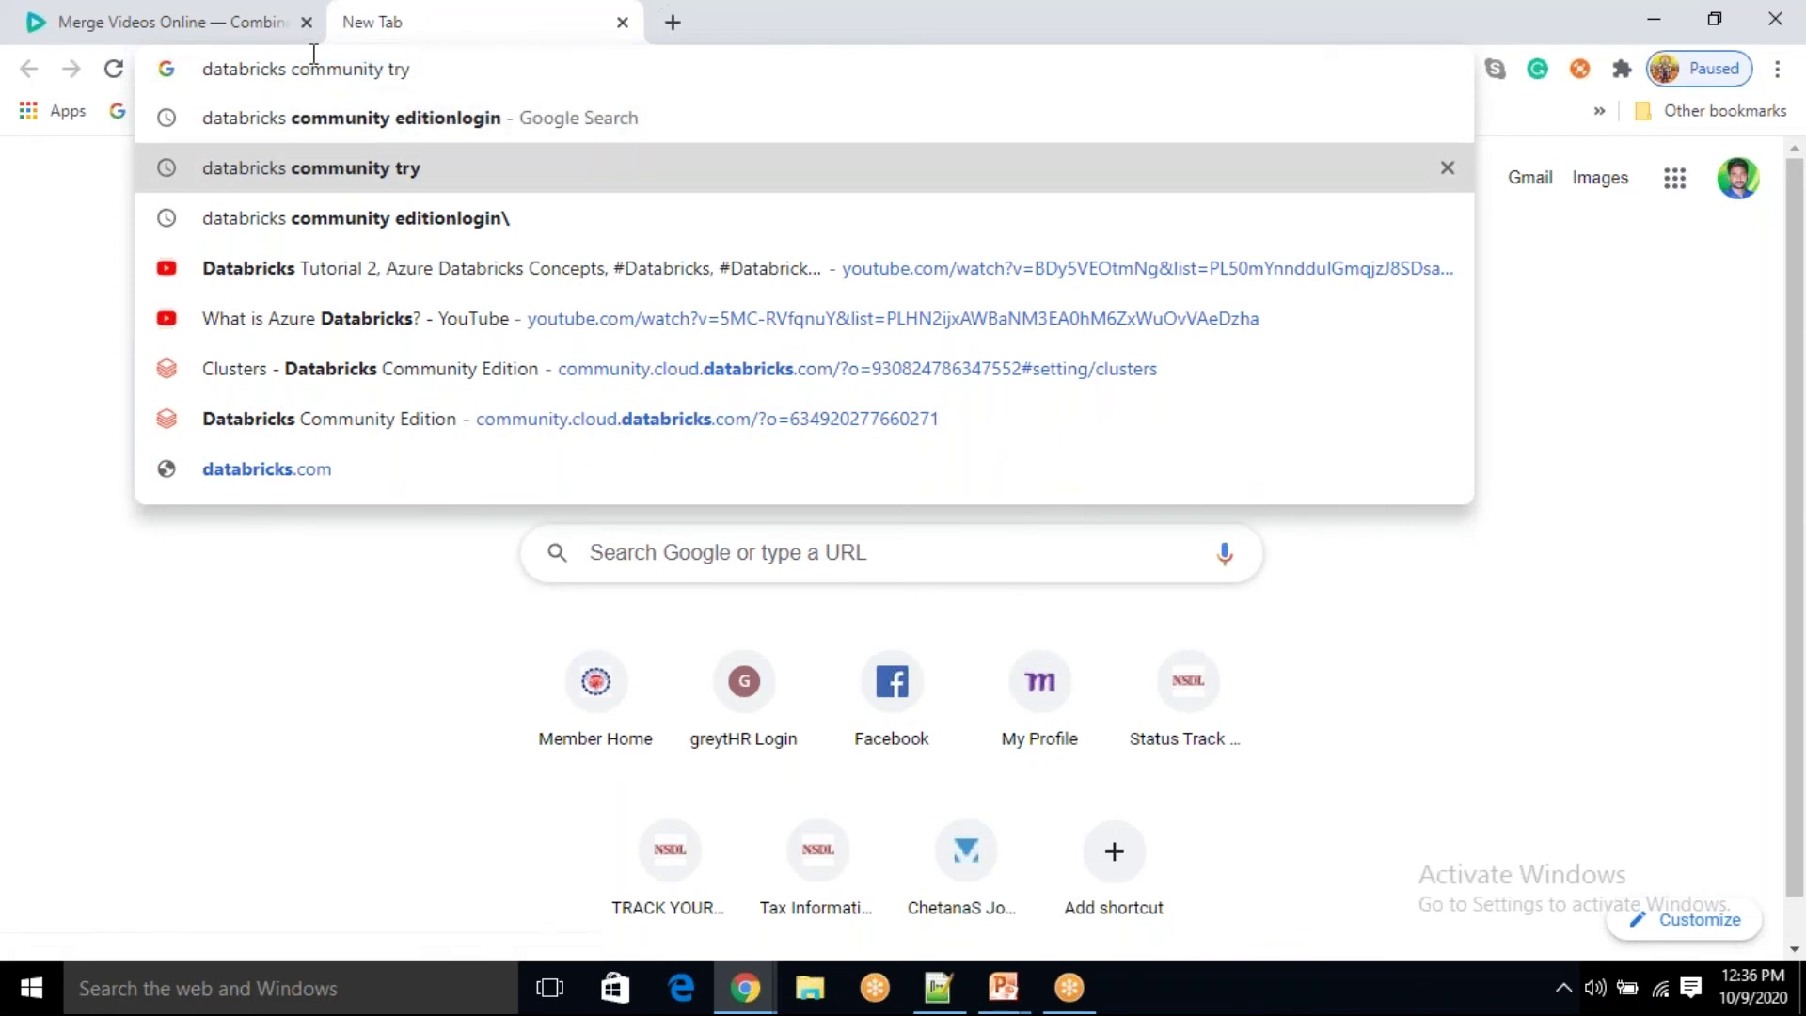
pyautogui.press('Return')
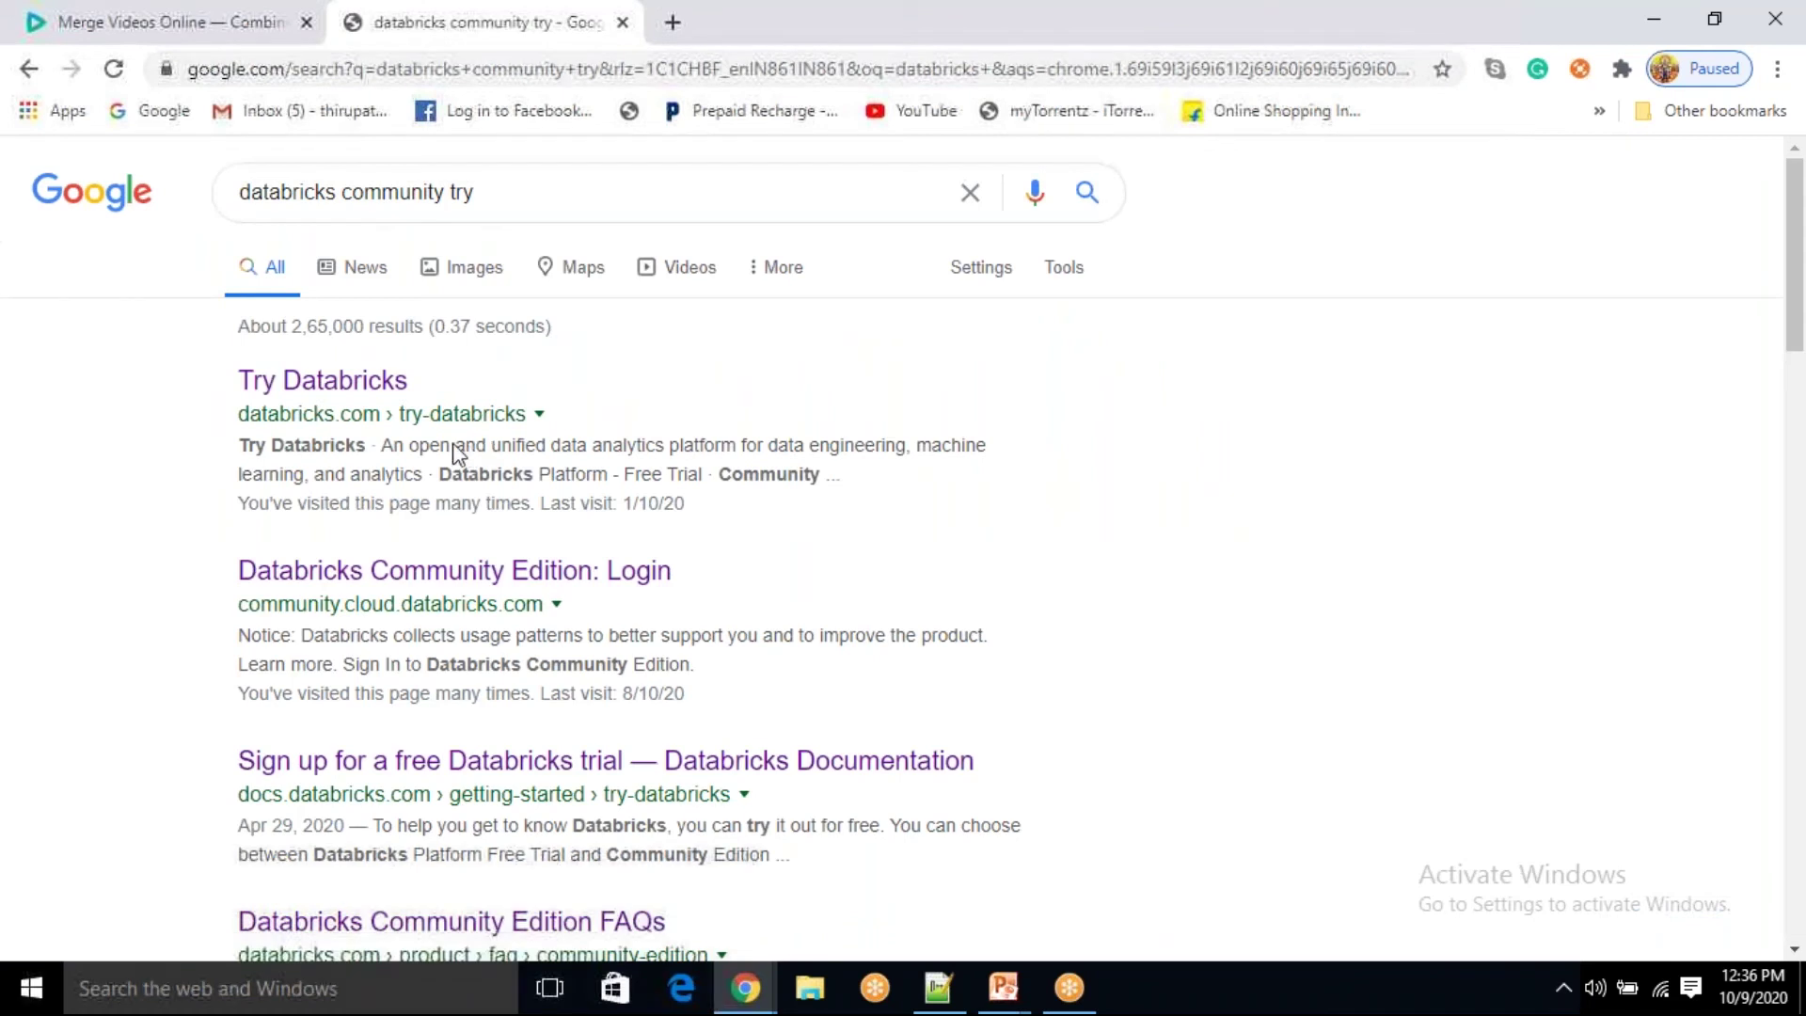
pyautogui.click(367, 380)
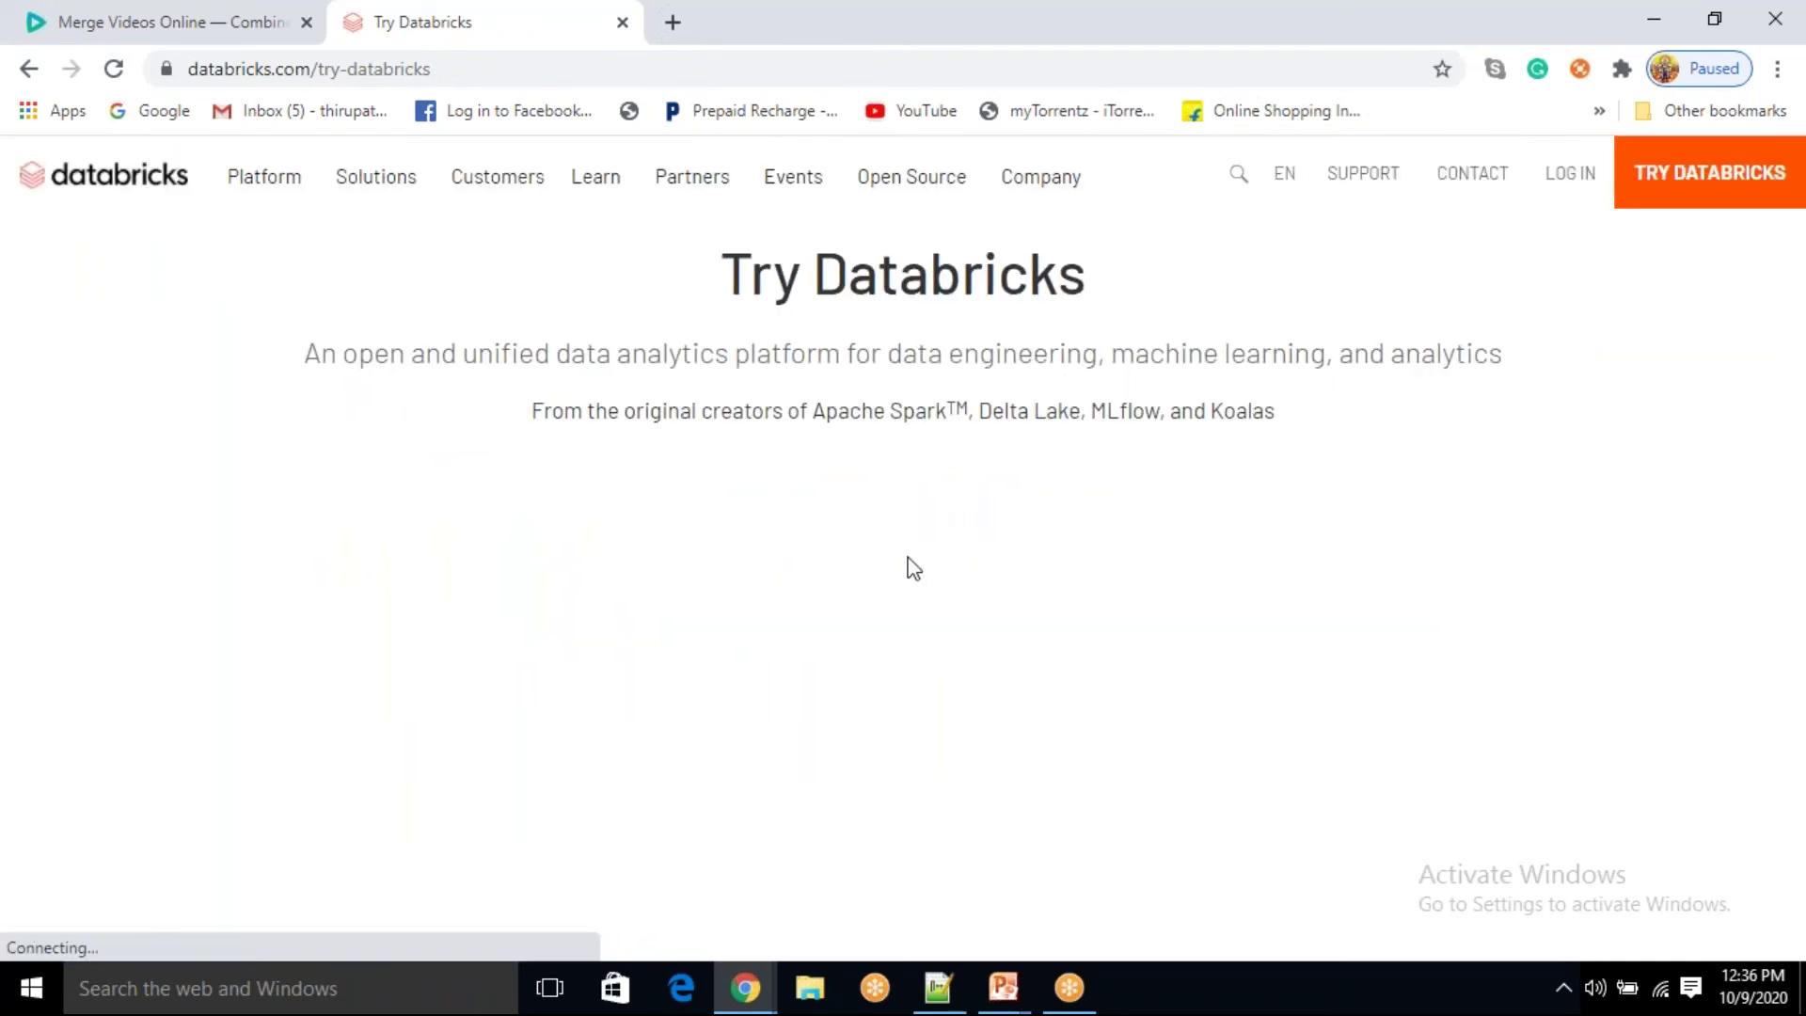
# Step: Fill First and Last Name from autofill and enter the new Outlook.com work email
pyautogui.scroll(-2, 912, 568)
pyautogui.click(707, 508)
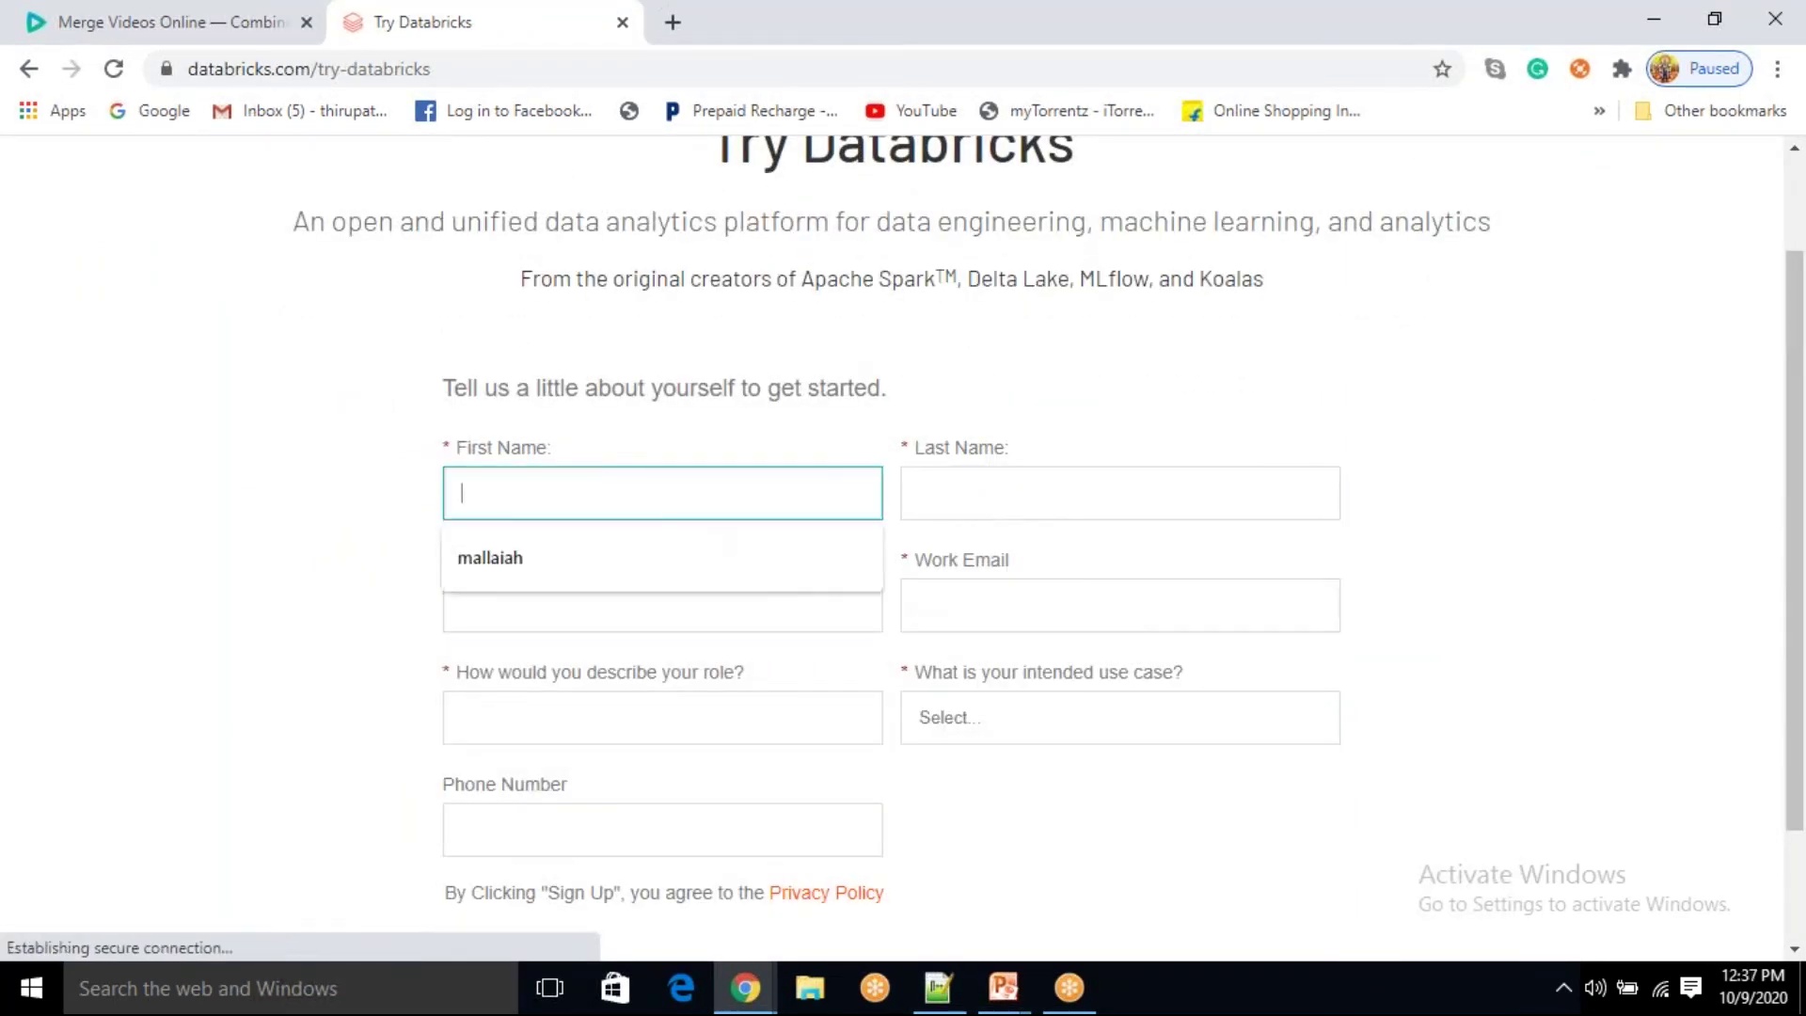
pyautogui.click(616, 559)
pyautogui.click(938, 515)
pyautogui.click(943, 558)
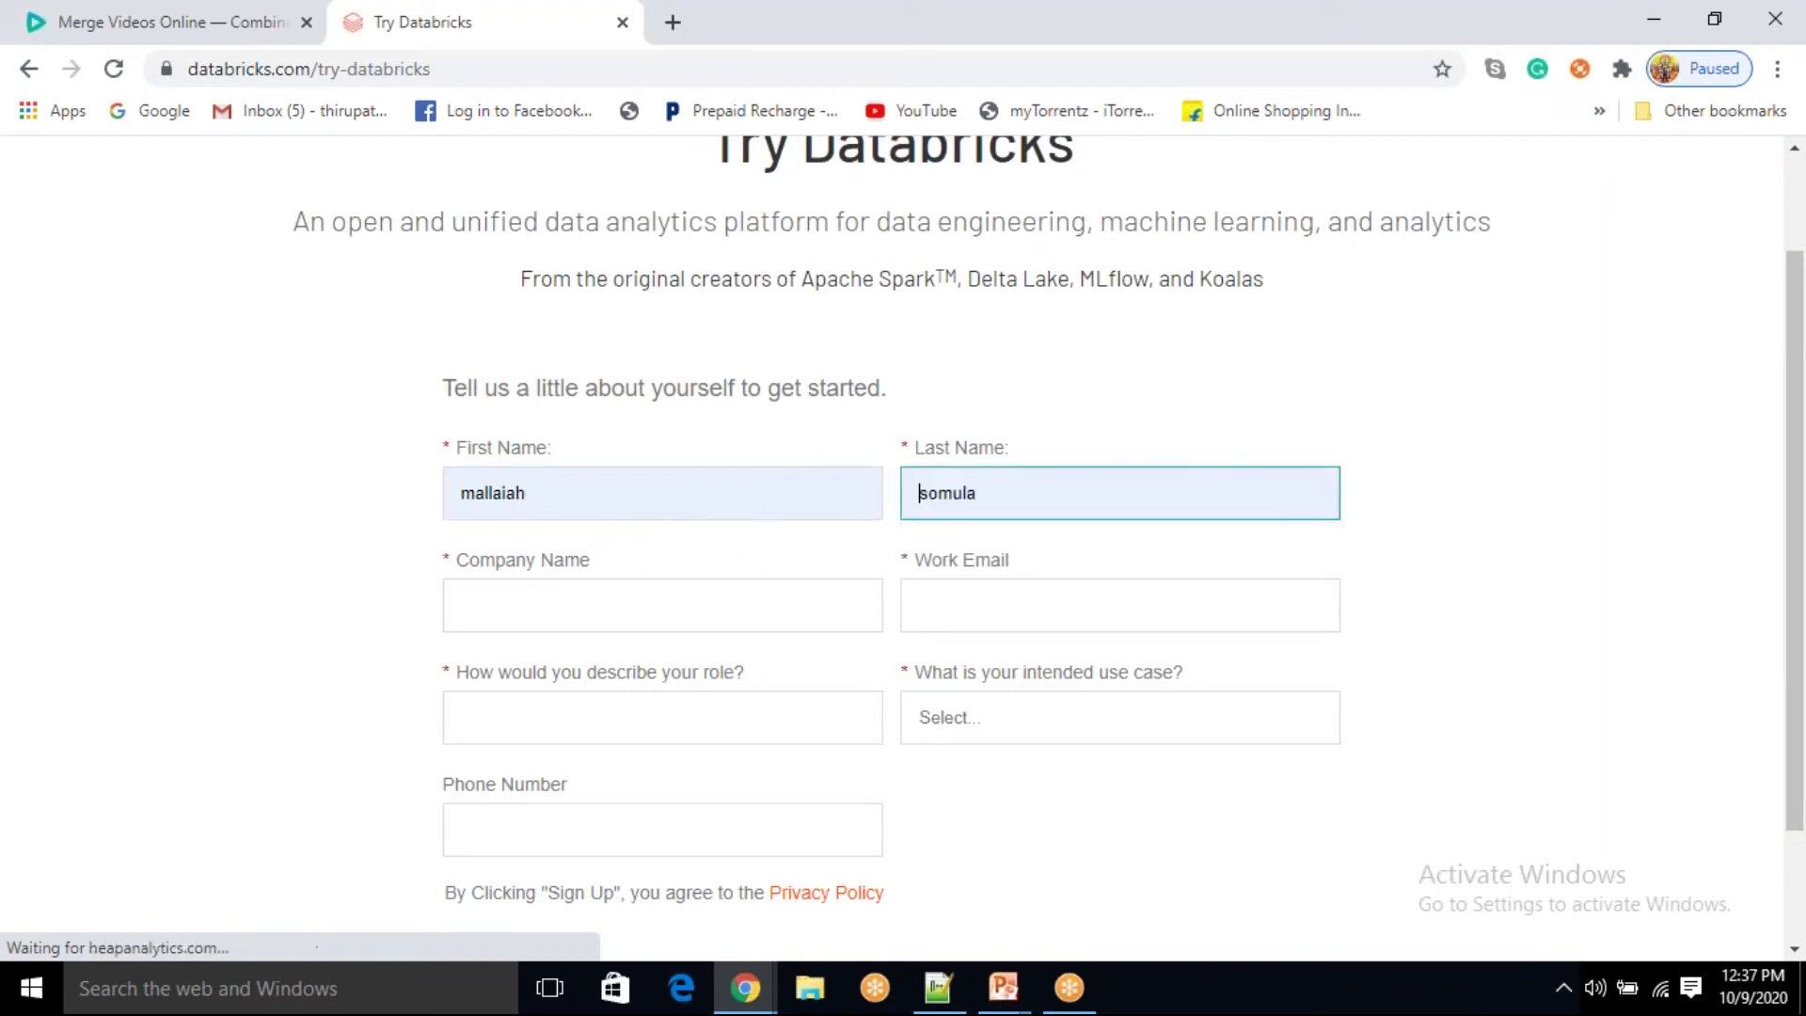
pyautogui.click(957, 623)
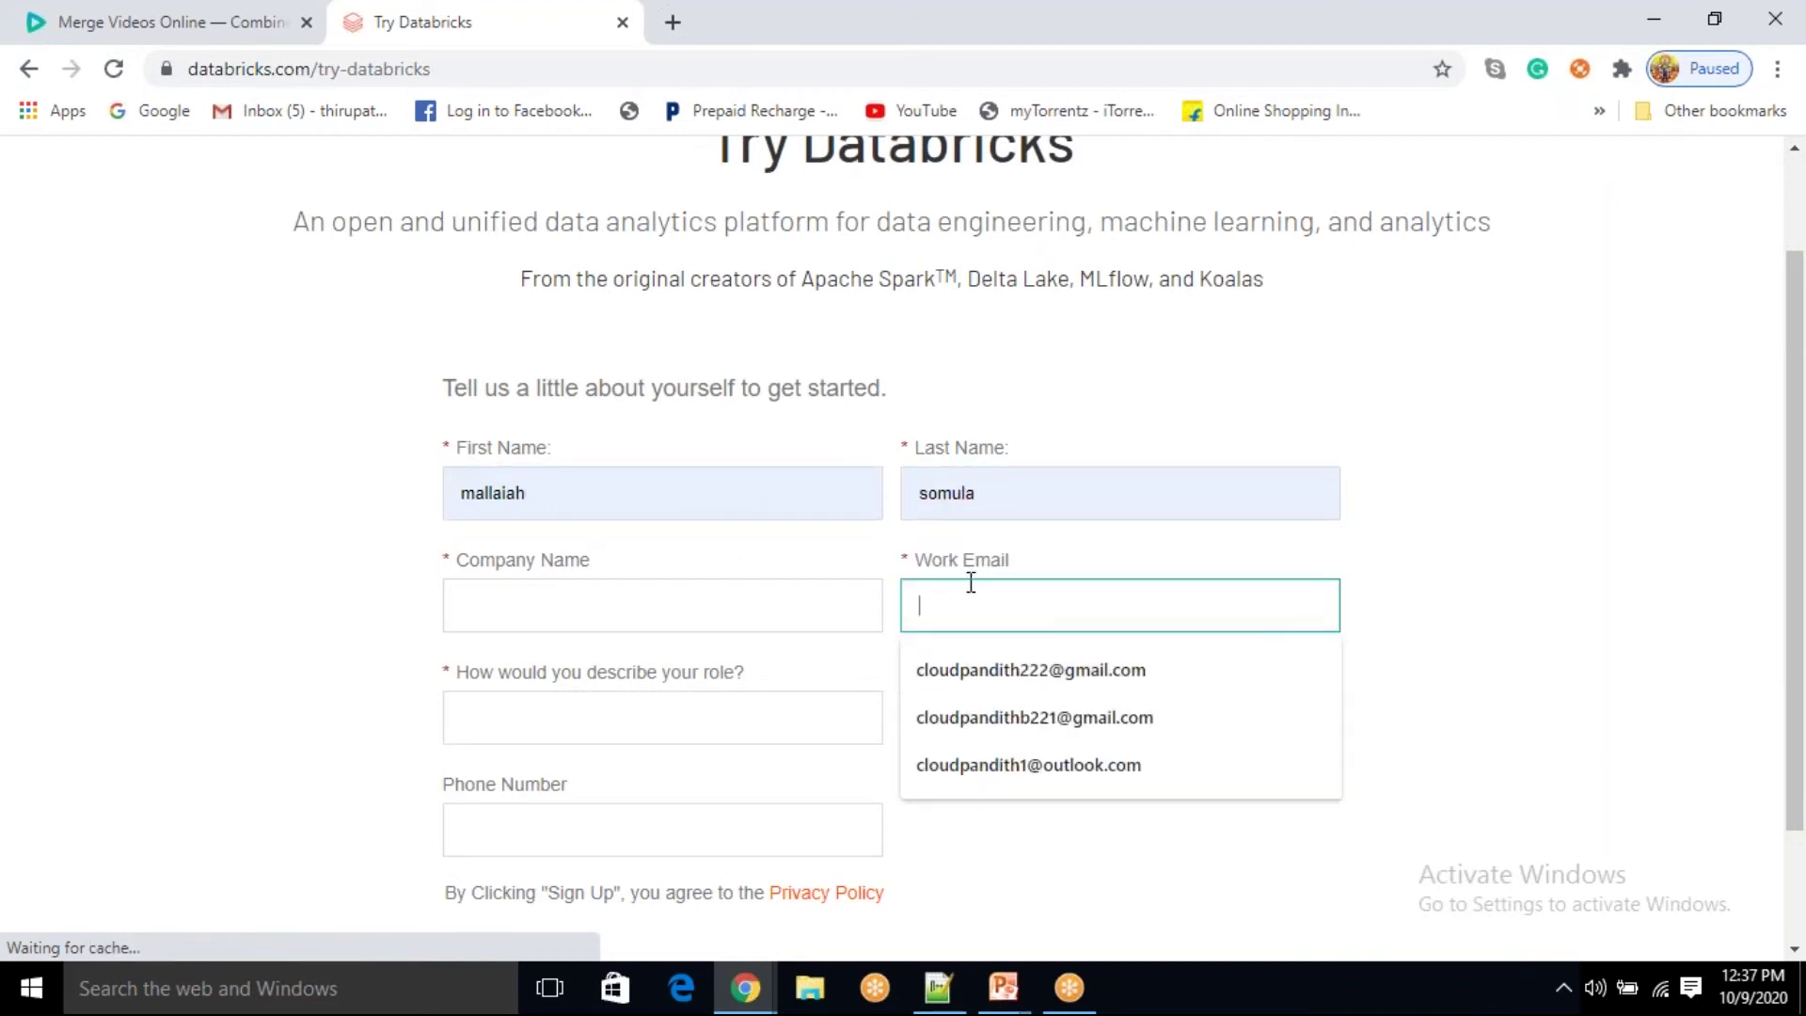
pyautogui.click(1061, 593)
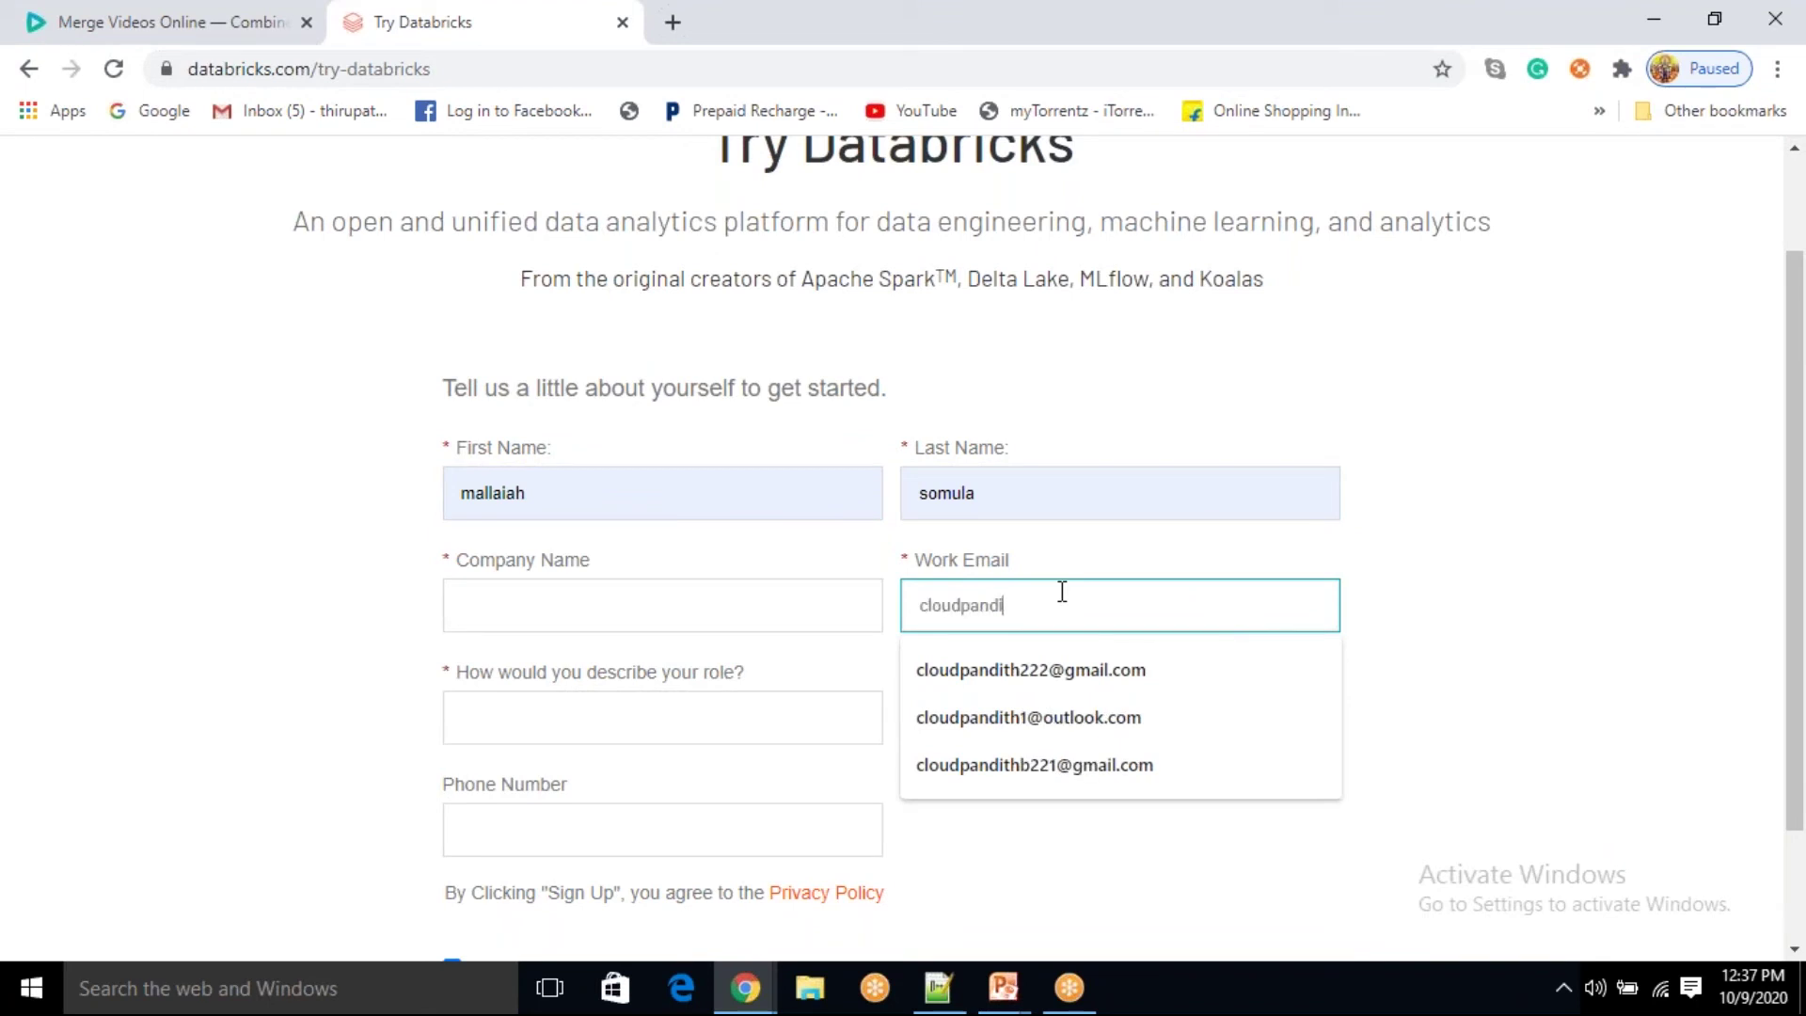
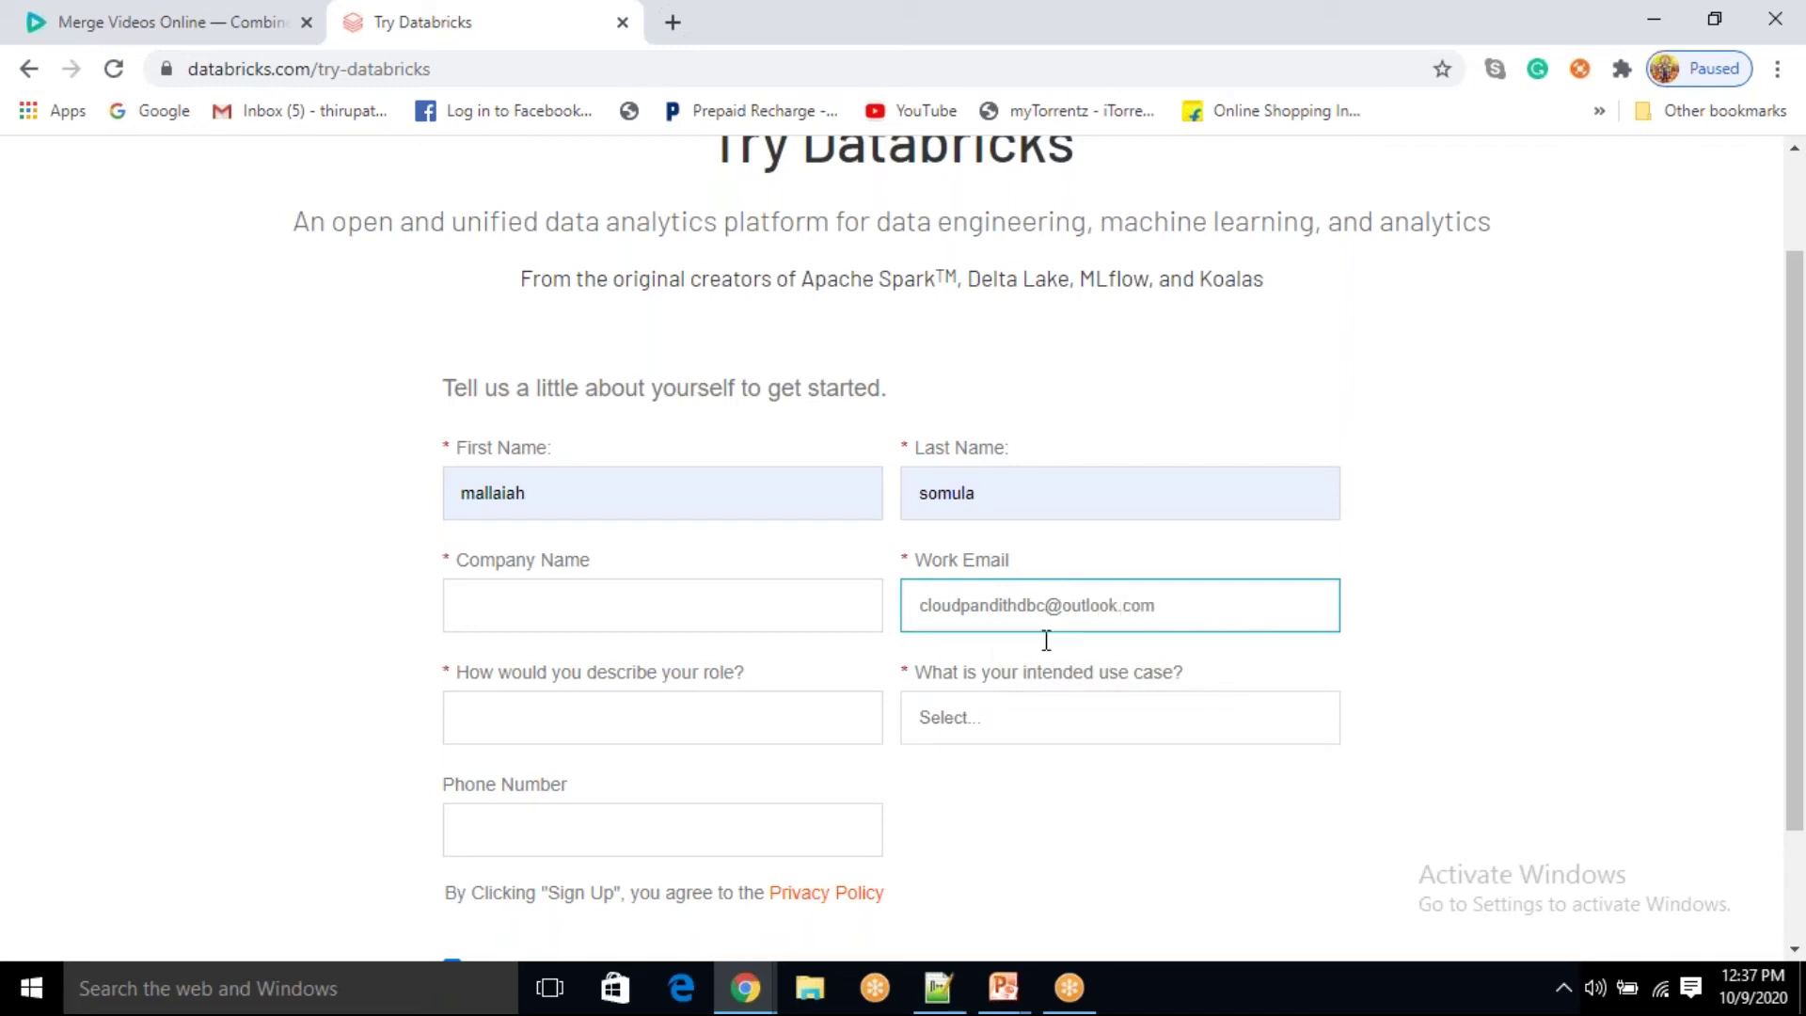
# Step: Set the use case to Company - Building Data Lakes & Data Pipelines and role to Data Engineer
pyautogui.click(1040, 713)
pyautogui.click(1001, 777)
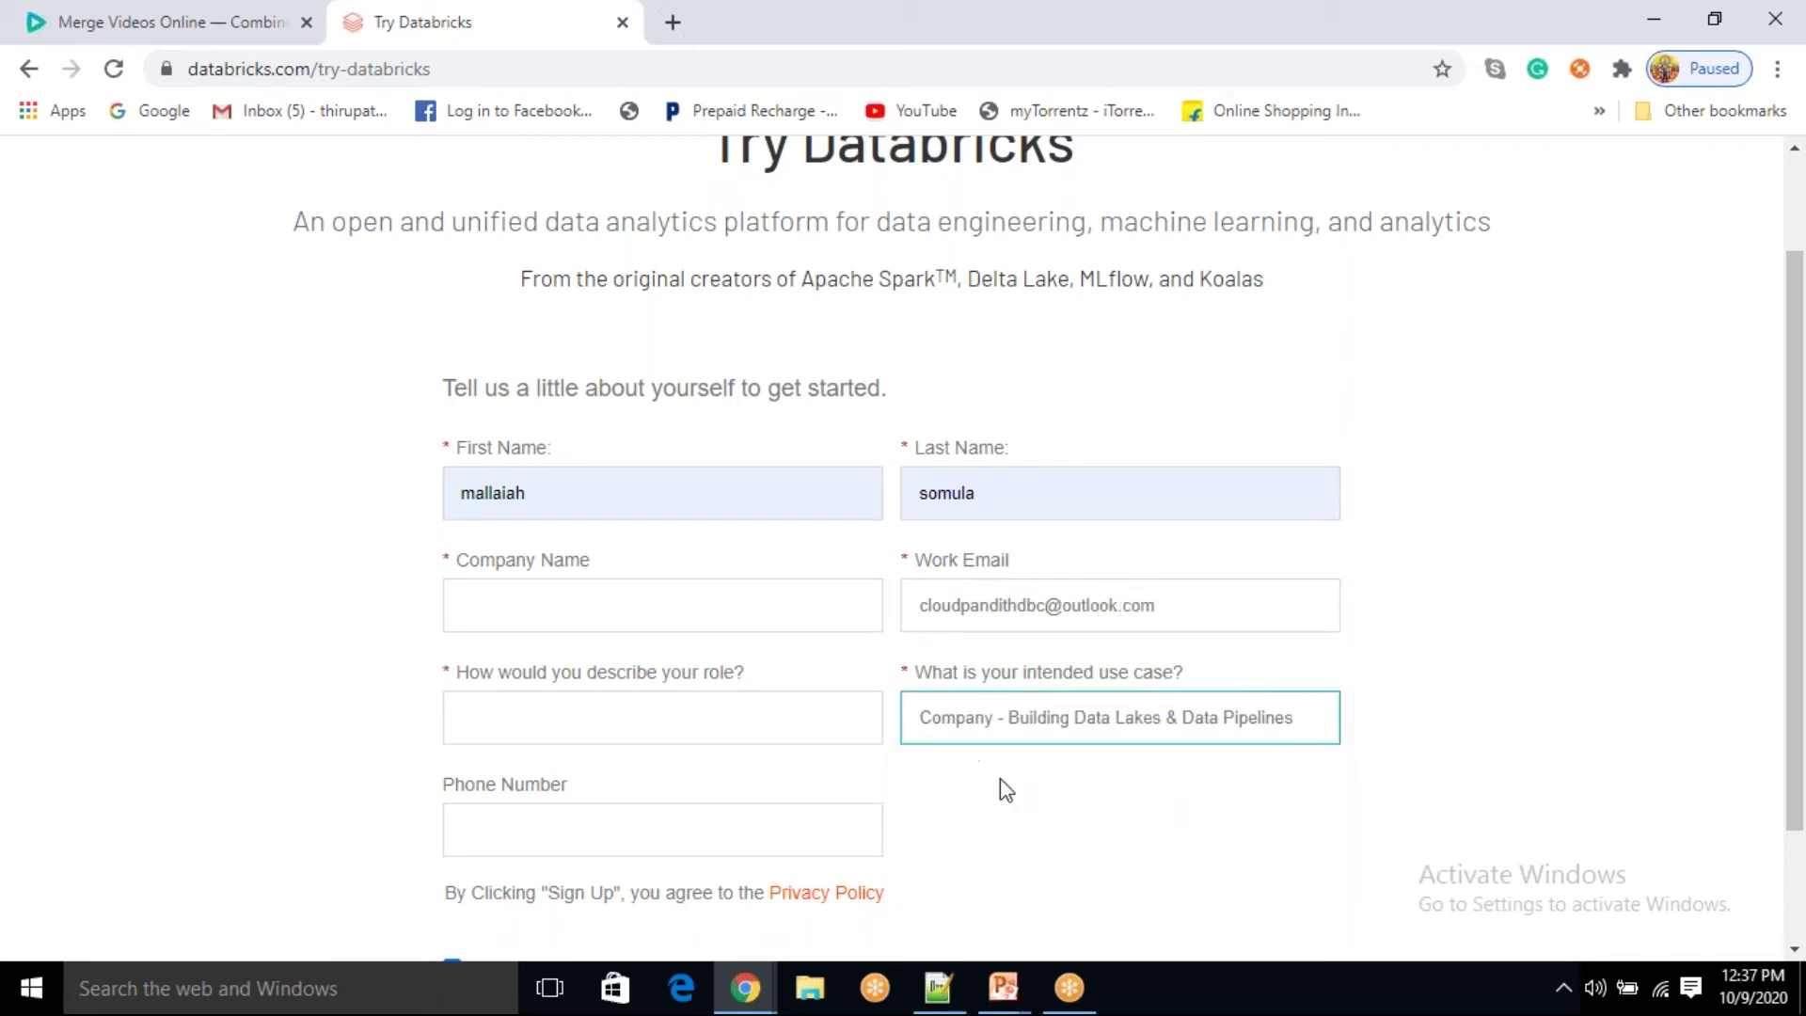
pyautogui.click(557, 730)
pyautogui.click(552, 775)
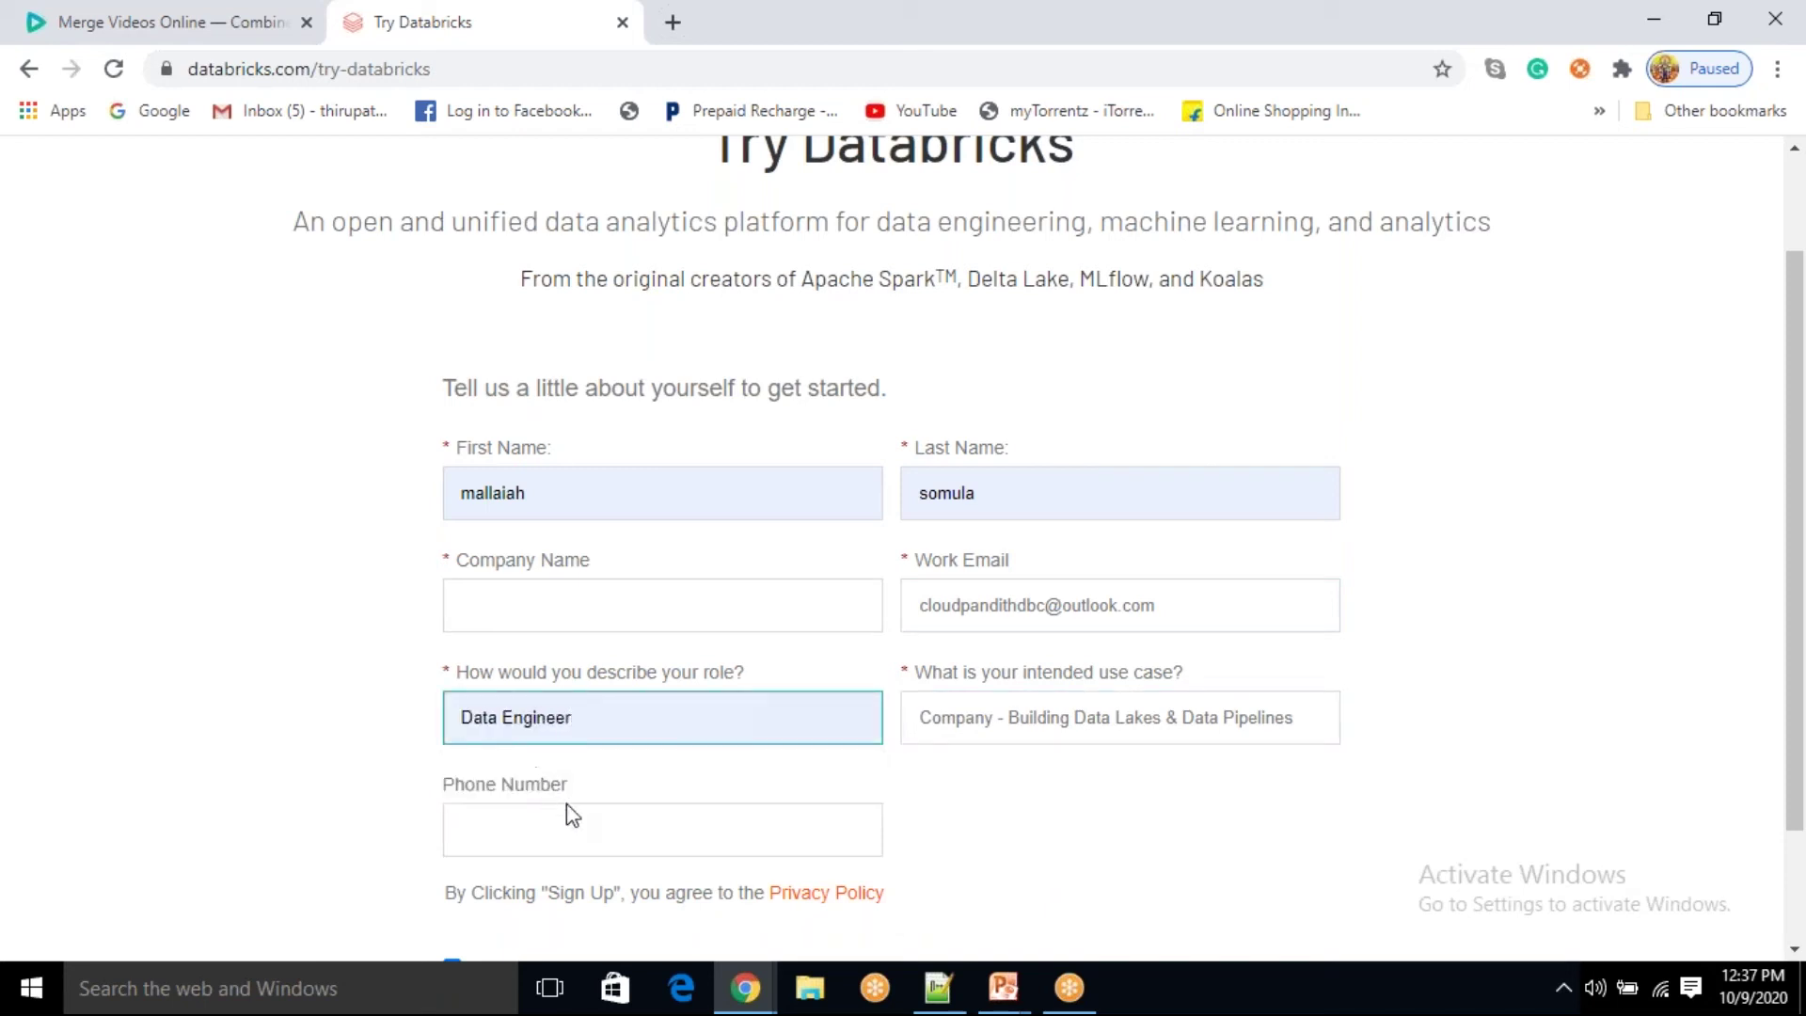
pyautogui.scroll(-1, 925, 838)
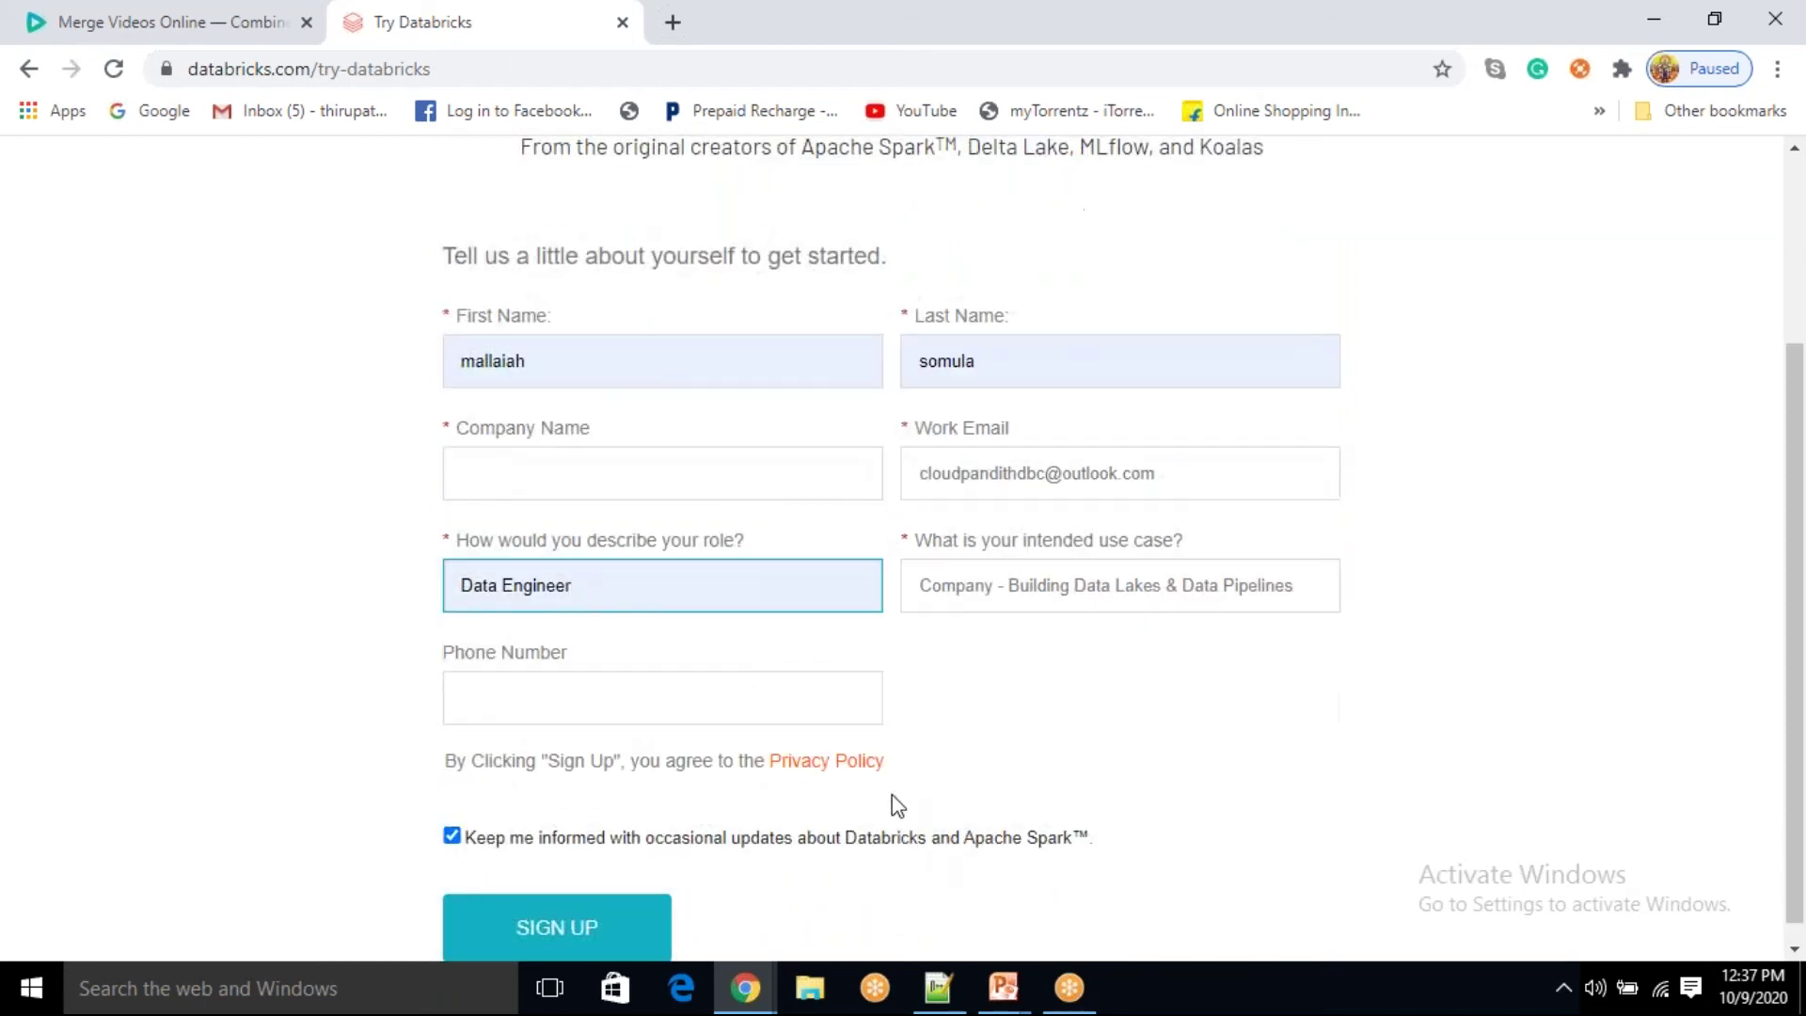
# Step: Type and correct the company name in Notepad++, paste it into Company, leaving phone blank
pyautogui.click(937, 988)
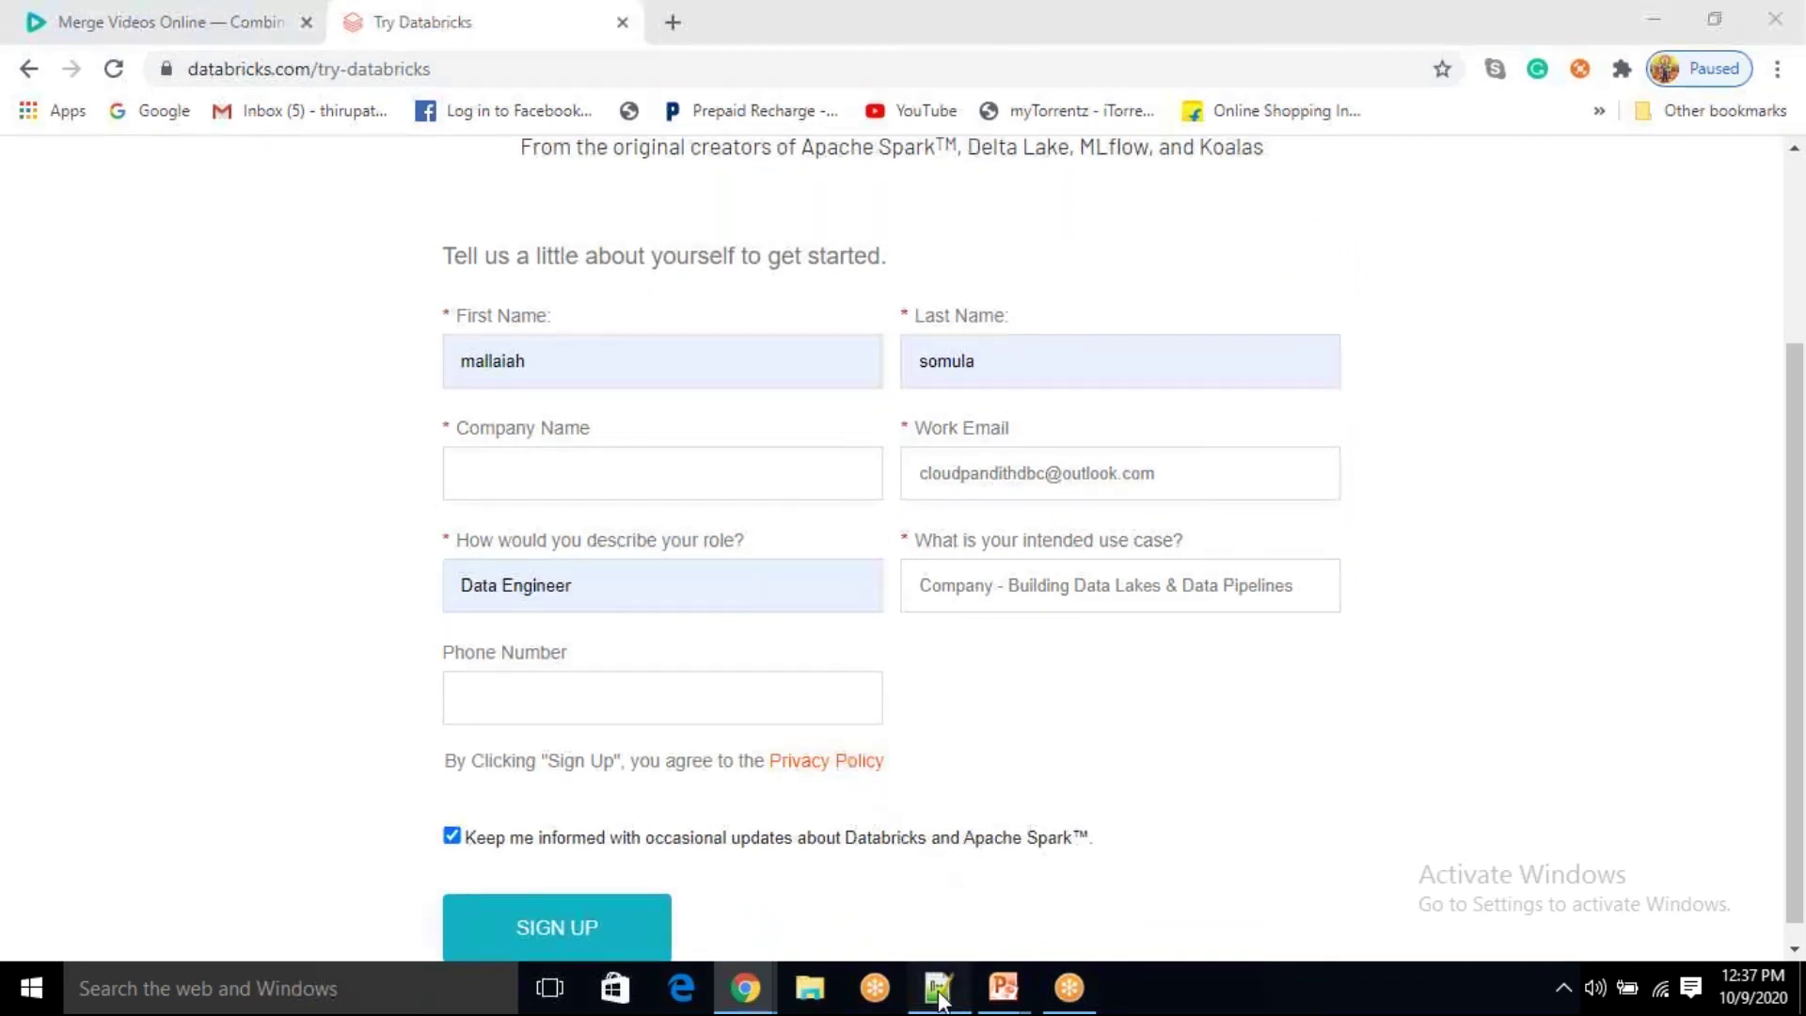
pyautogui.press('Return')
pyautogui.write('cloudpoandith')
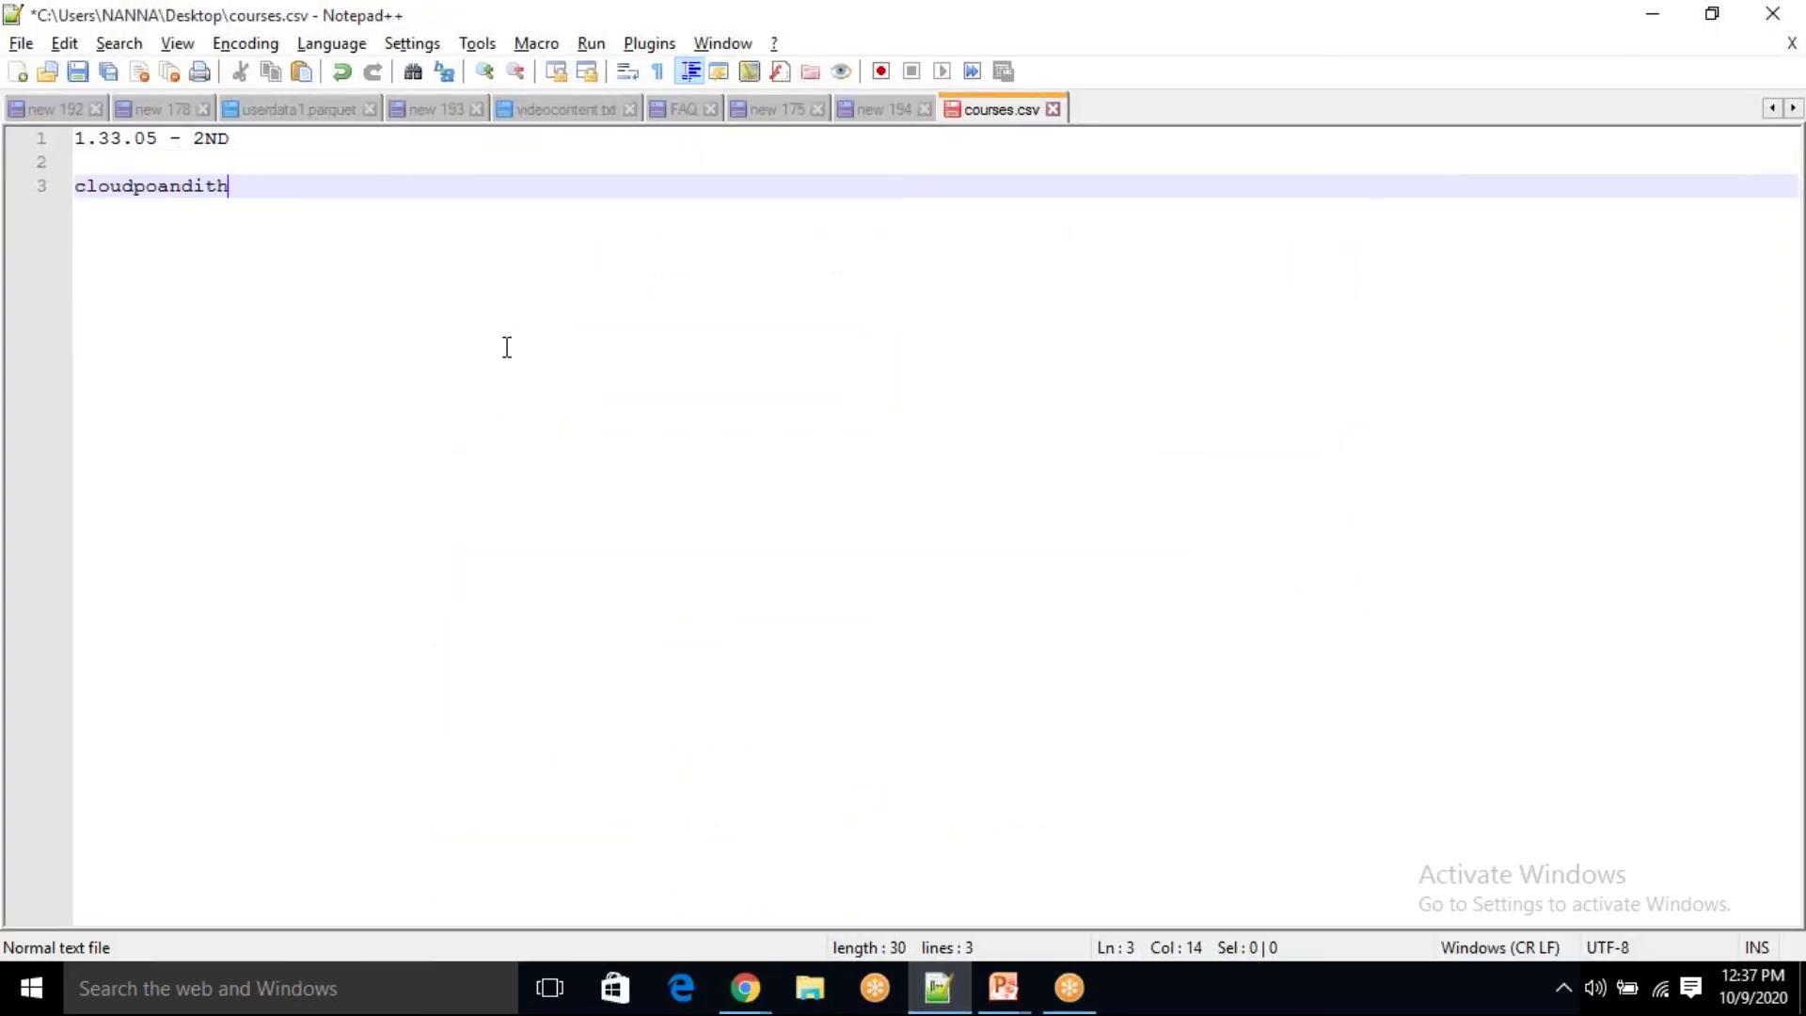
pyautogui.press('Left')
pyautogui.press('Left')
pyautogui.press('Left')
pyautogui.press('Left')
pyautogui.press('BackSpace')
pyautogui.press('End')
pyautogui.hotkey('shift', 'Home')
pyautogui.hotkey('ctrl', 'c')
pyautogui.hotkey('alt', 'Tab')
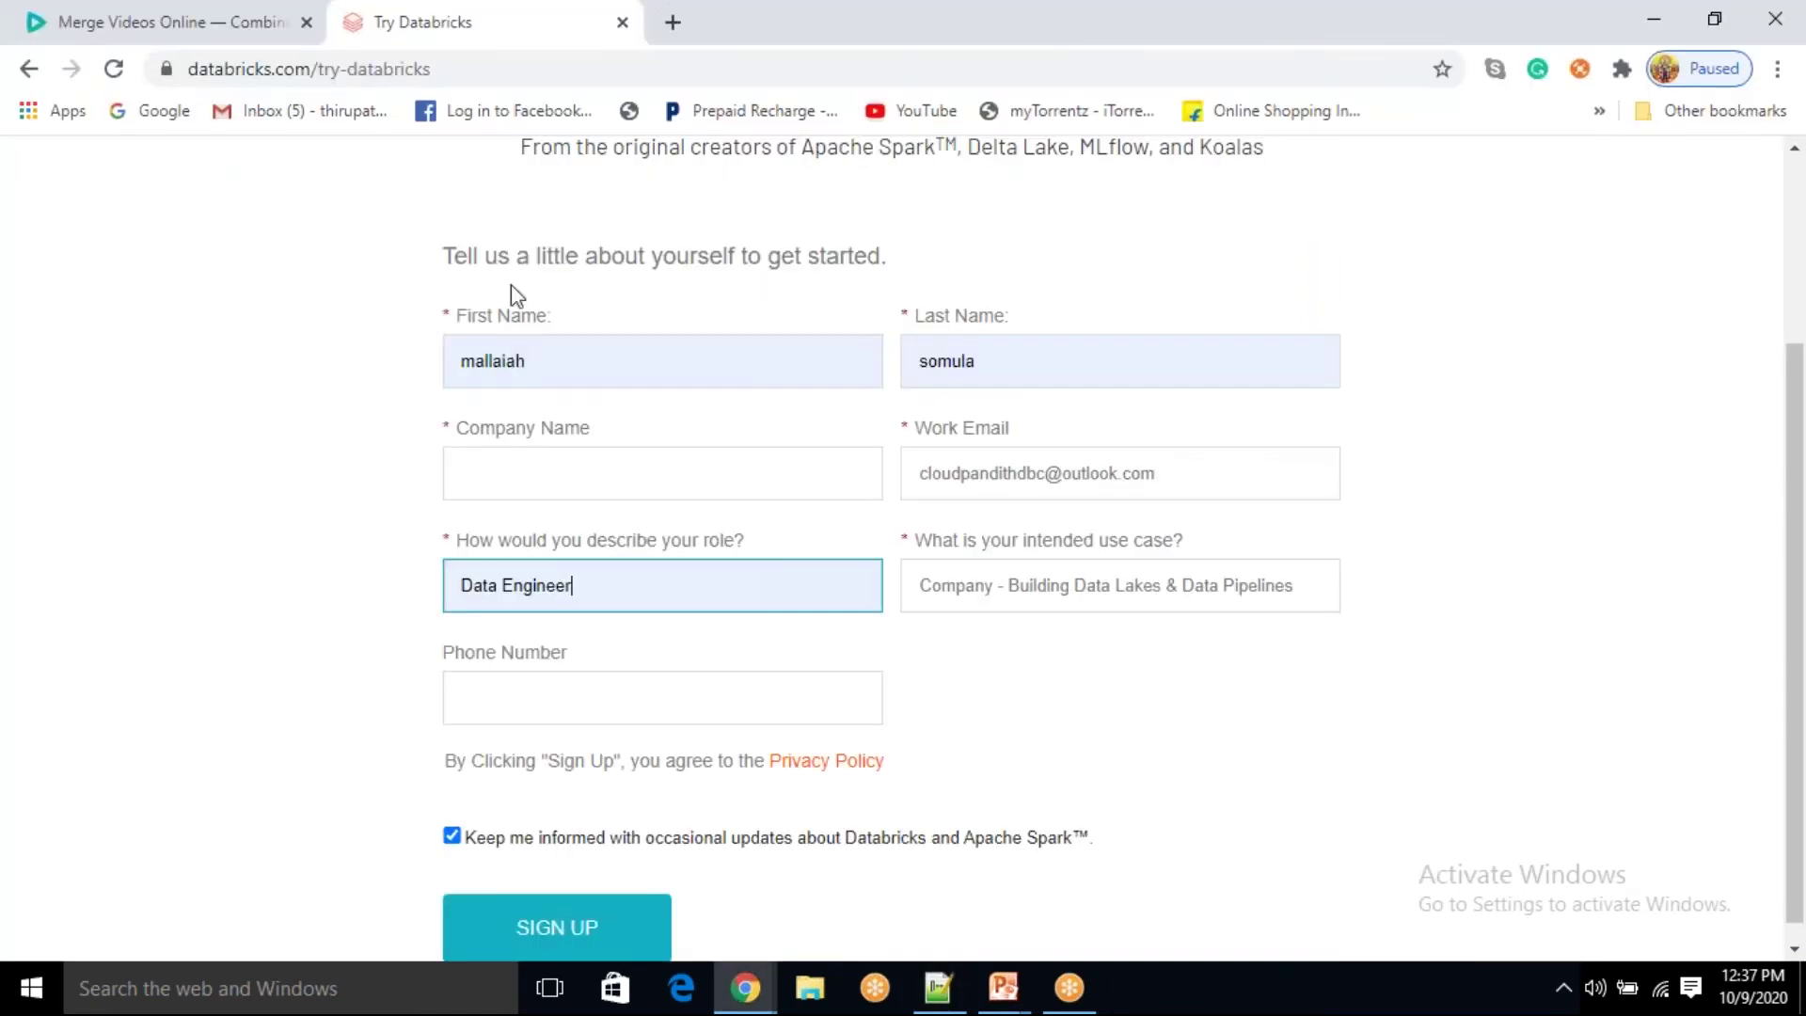
pyautogui.click(534, 472)
pyautogui.hotkey('ctrl', 'v')
pyautogui.click(350, 505)
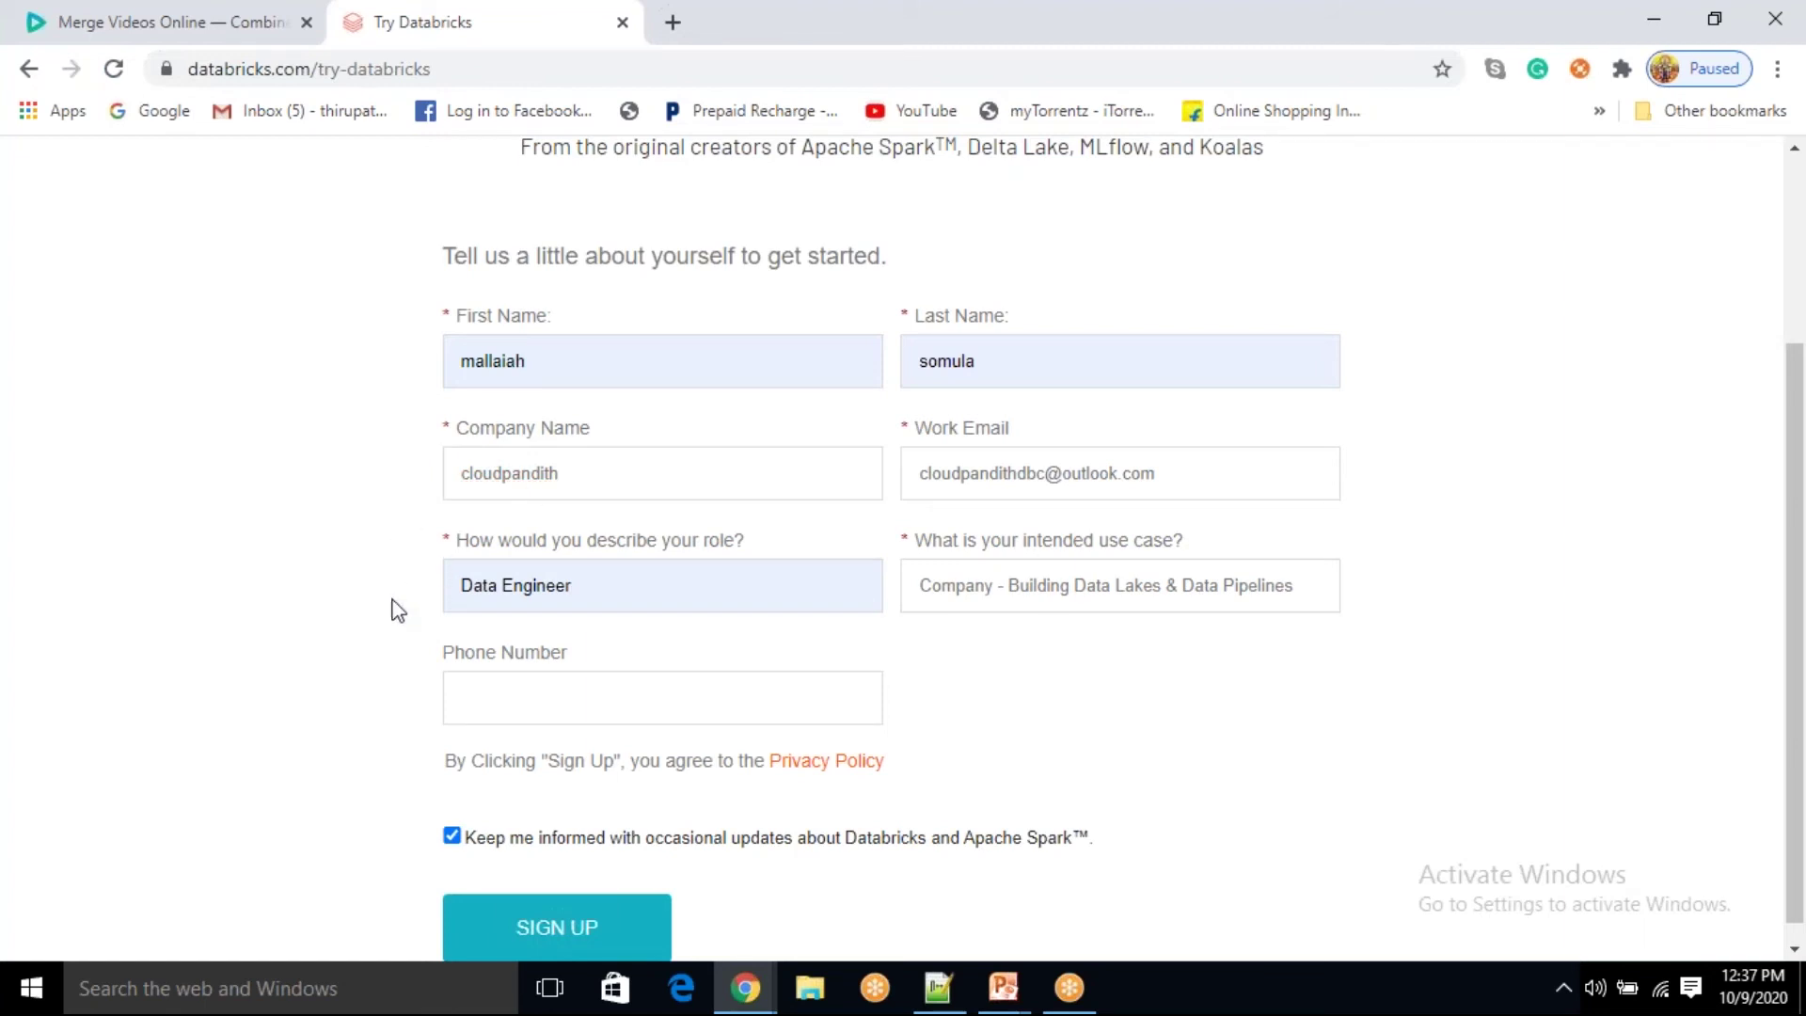
pyautogui.click(476, 696)
pyautogui.click(348, 749)
# Step: Submit the sign-up form and review the Free Trial and Community Edition options
pyautogui.scroll(-1, 438, 816)
pyautogui.click(522, 901)
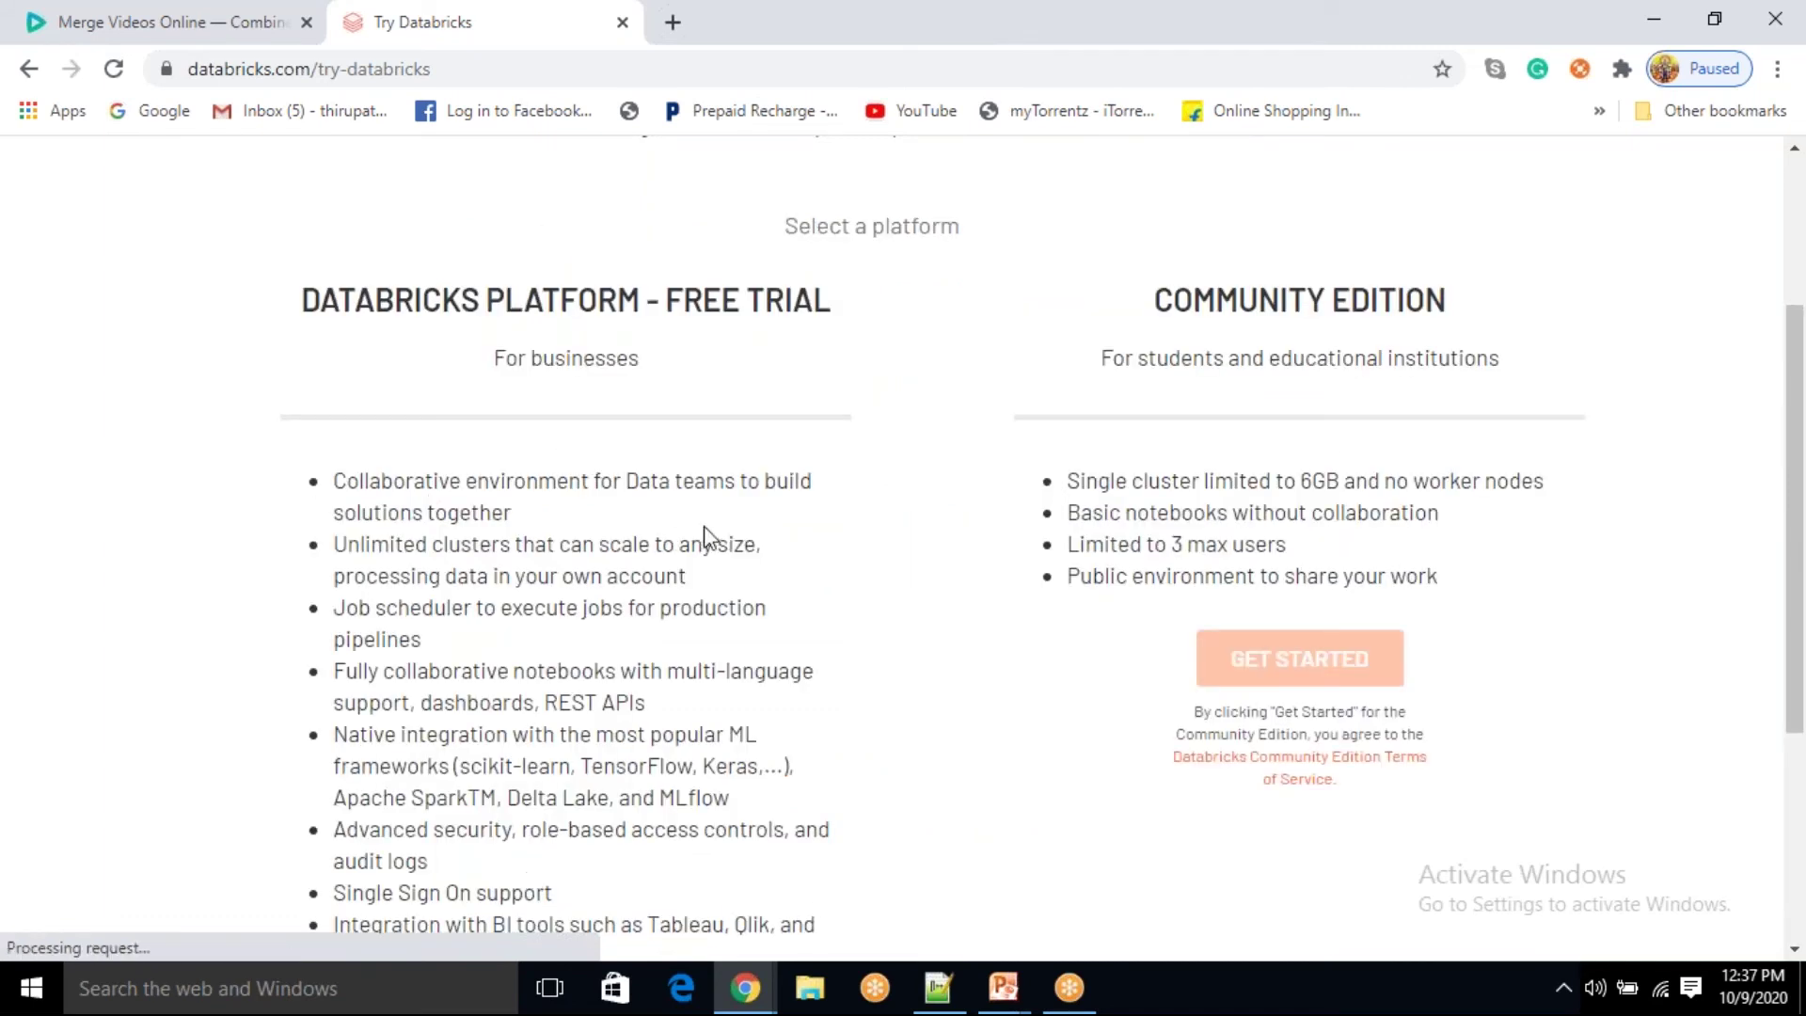
pyautogui.moveTo(1175, 307); pyautogui.dragTo(1333, 307)
pyautogui.moveTo(394, 306); pyautogui.dragTo(826, 369)
pyautogui.scroll(-3, 832, 376)
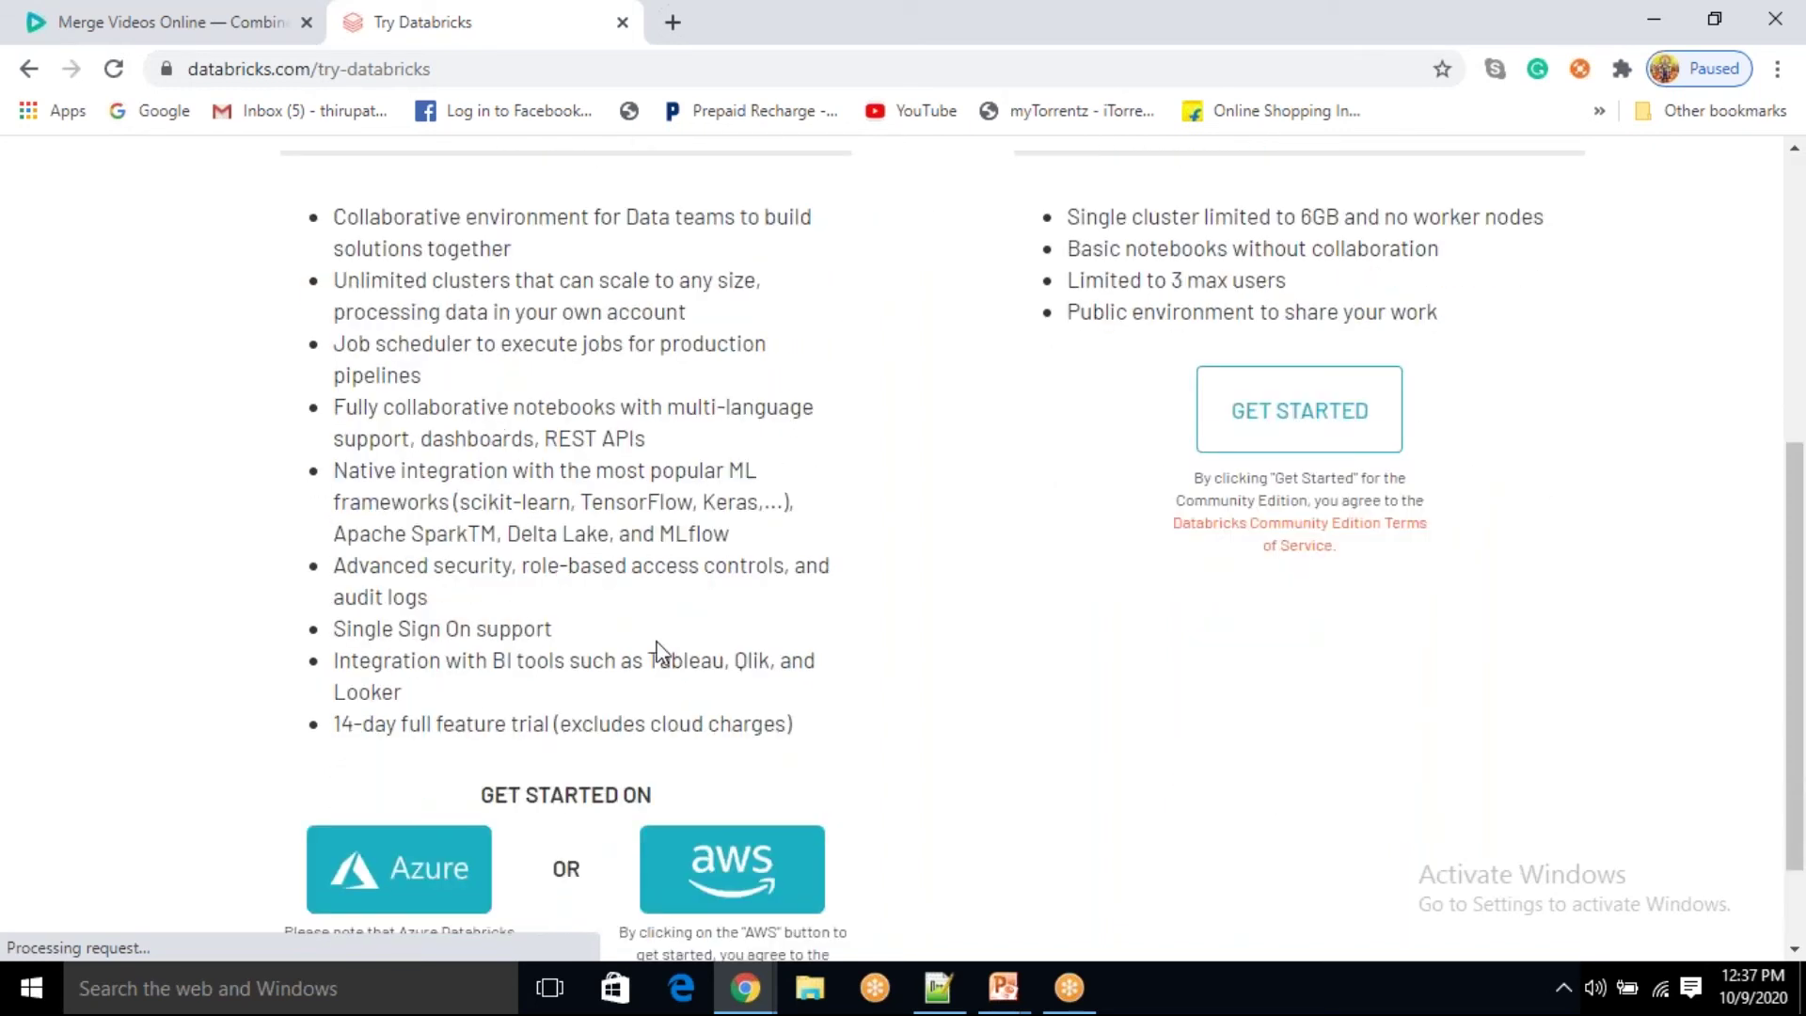
pyautogui.scroll(2, 638, 664)
pyautogui.scroll(-1, 589, 738)
# Step: Highlight the Free Trial's 14-day full feature and excludes-cloud-charges notes
pyautogui.moveTo(382, 861); pyautogui.dragTo(749, 858)
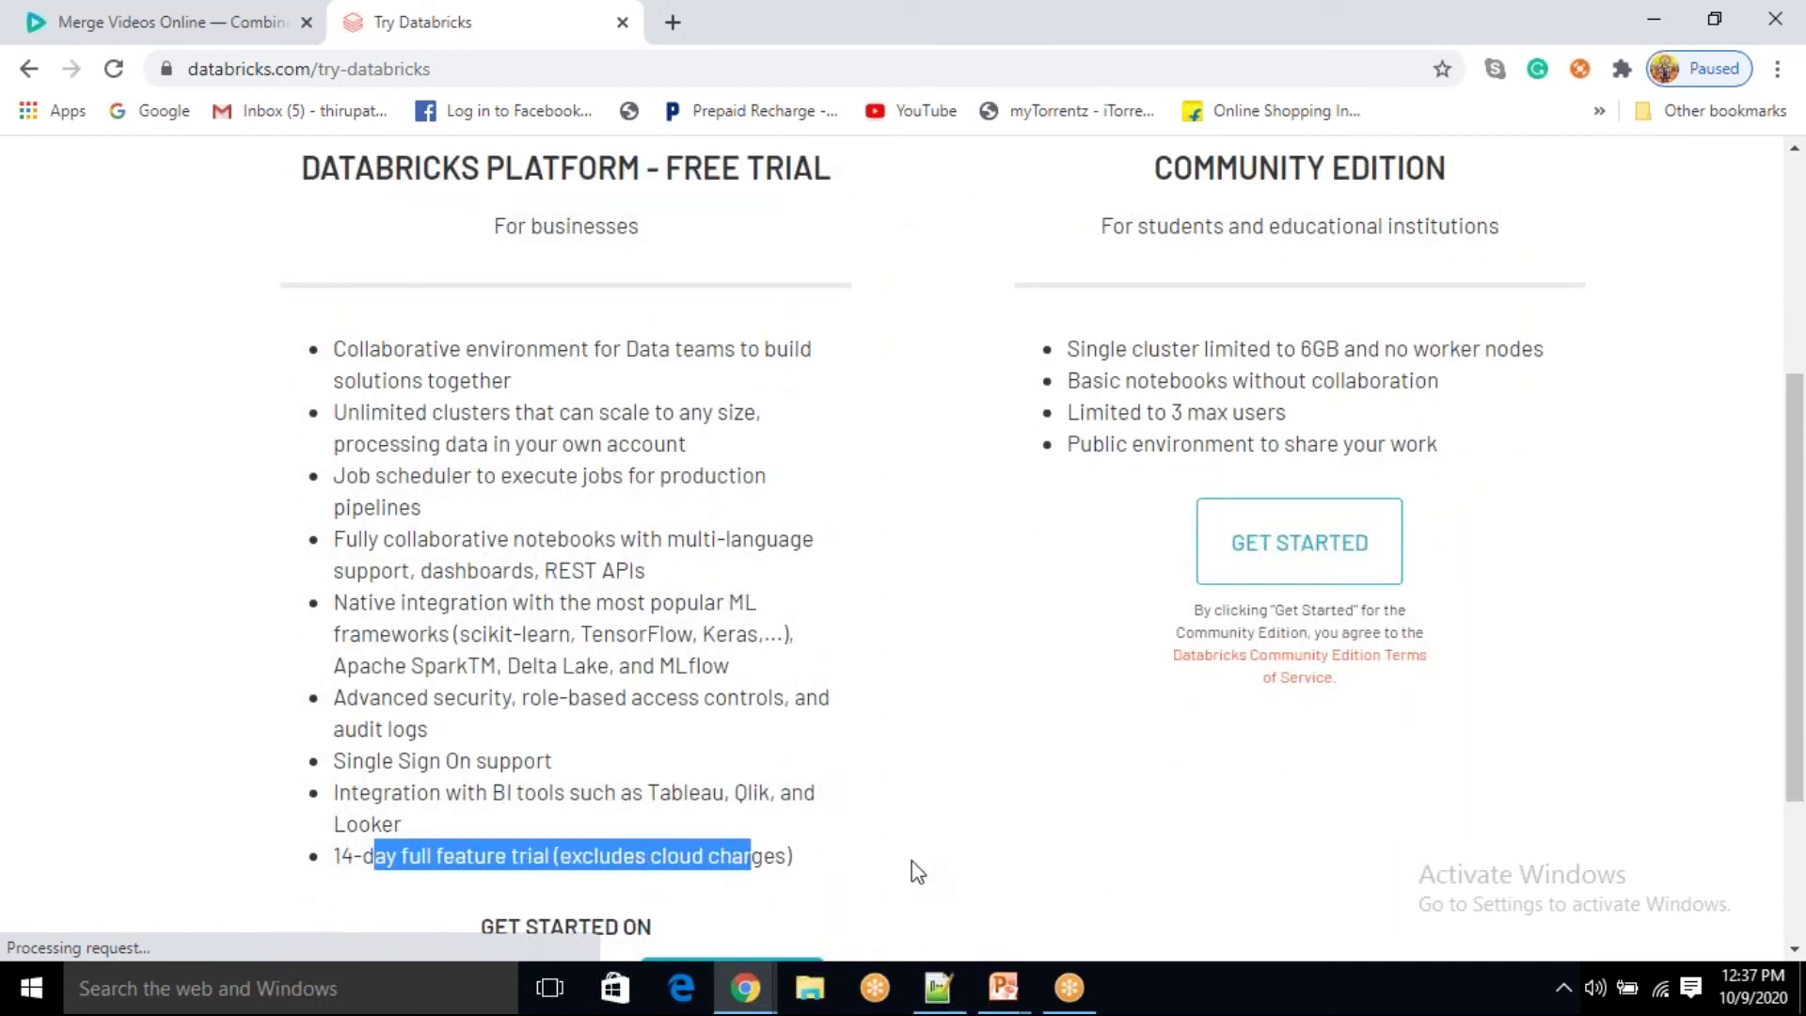
pyautogui.click(917, 872)
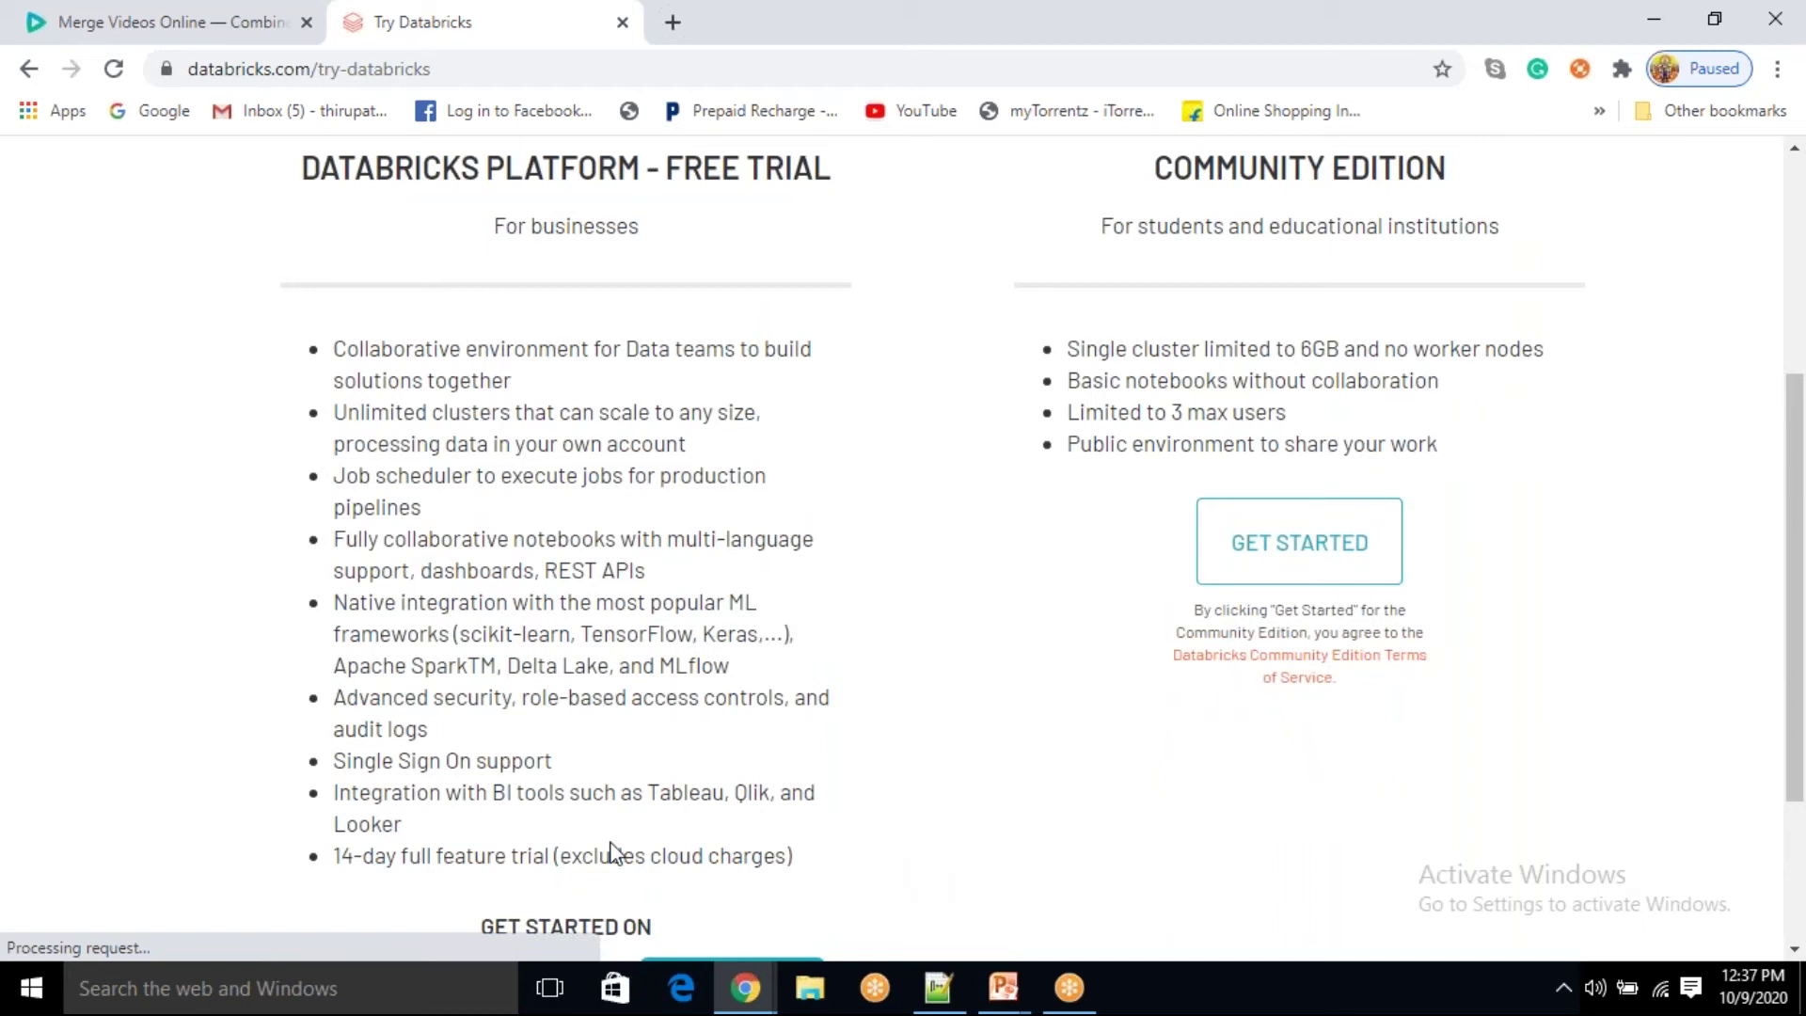
pyautogui.moveTo(589, 855); pyautogui.dragTo(794, 860)
pyautogui.click(793, 863)
pyautogui.moveTo(679, 853); pyautogui.dragTo(798, 855)
pyautogui.click(840, 874)
pyautogui.moveTo(667, 863); pyautogui.dragTo(751, 858)
pyautogui.click(803, 867)
pyautogui.scroll(-1, 1058, 621)
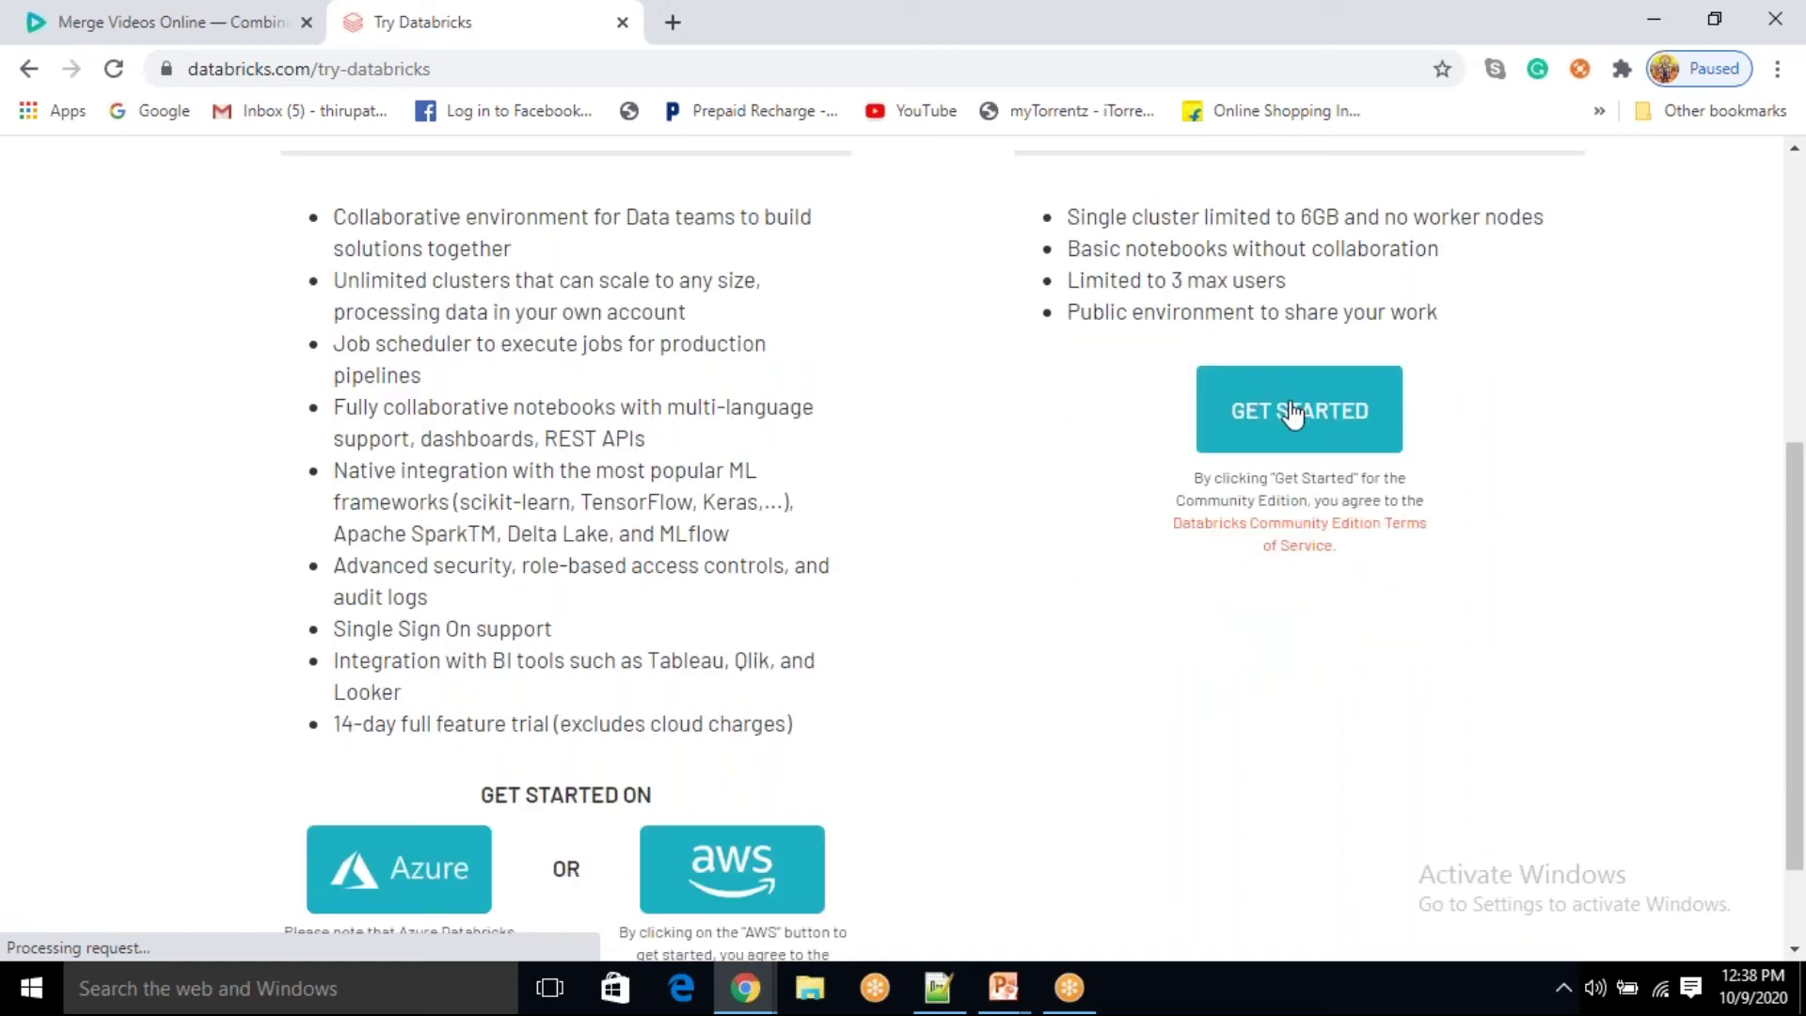
pyautogui.scroll(2, 1303, 428)
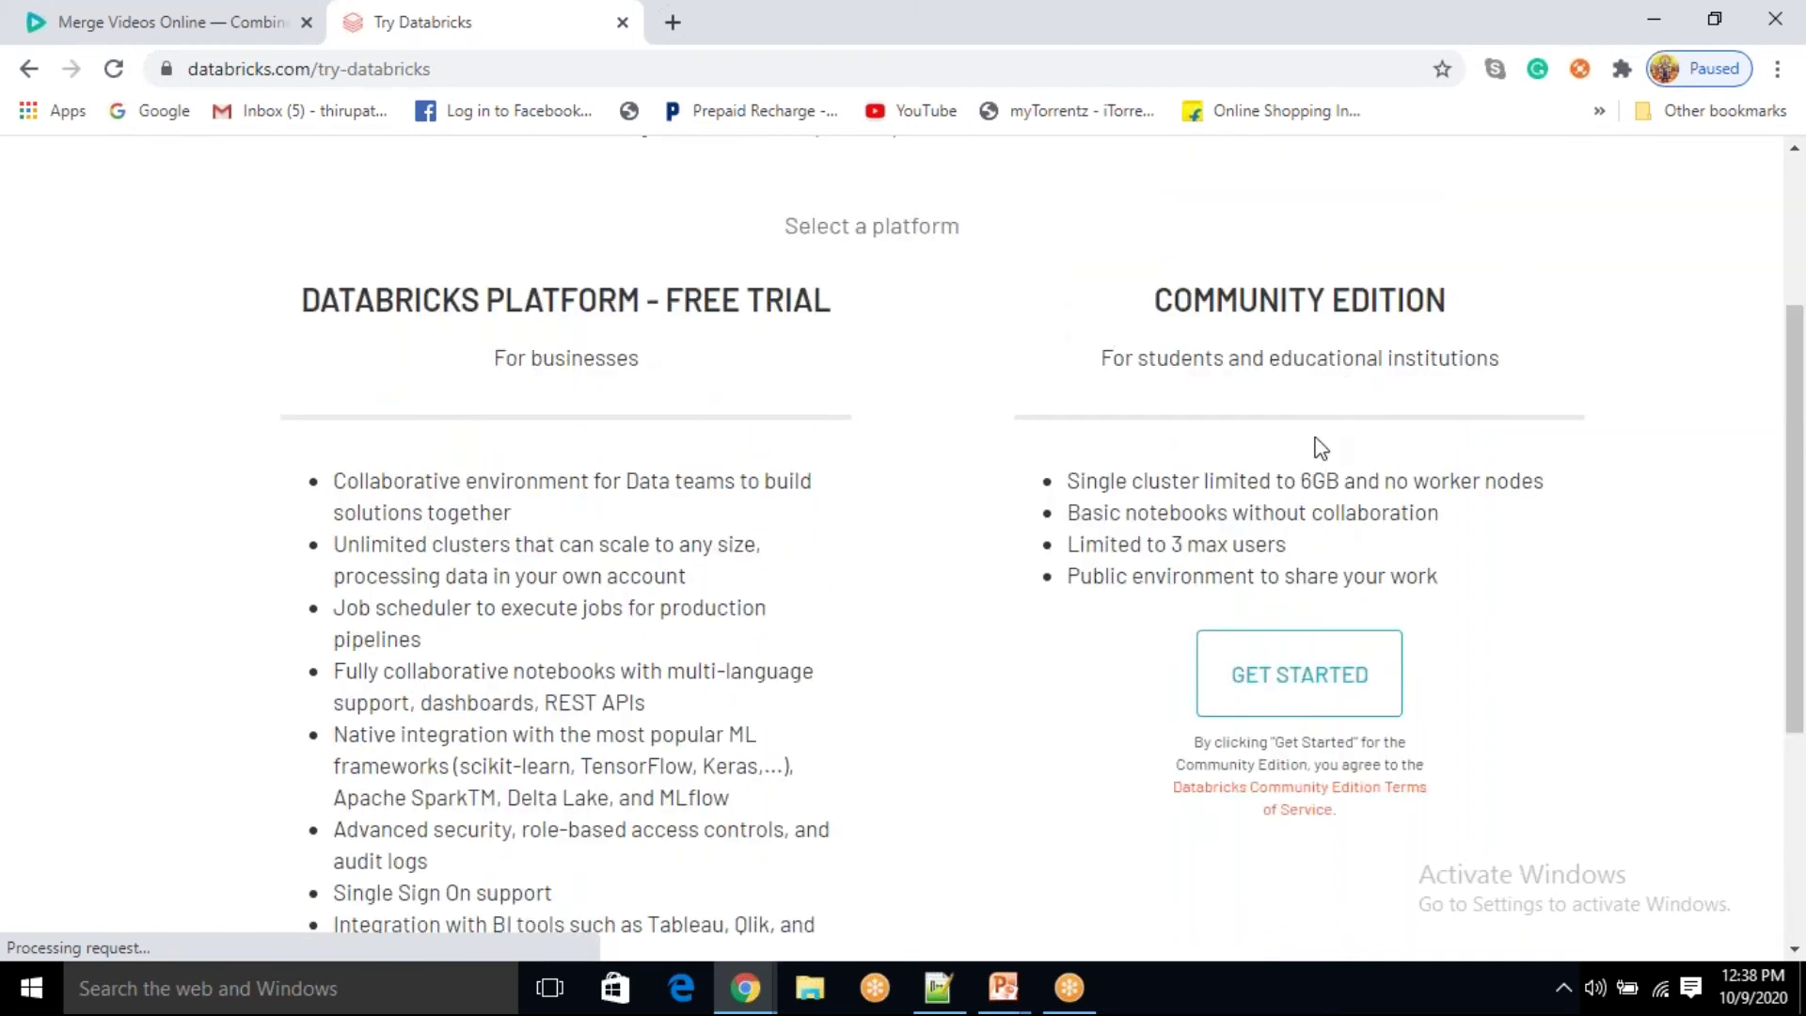
# Step: Start the Community Edition account, reaching the 'Time to check your email!' page
pyautogui.click(1313, 693)
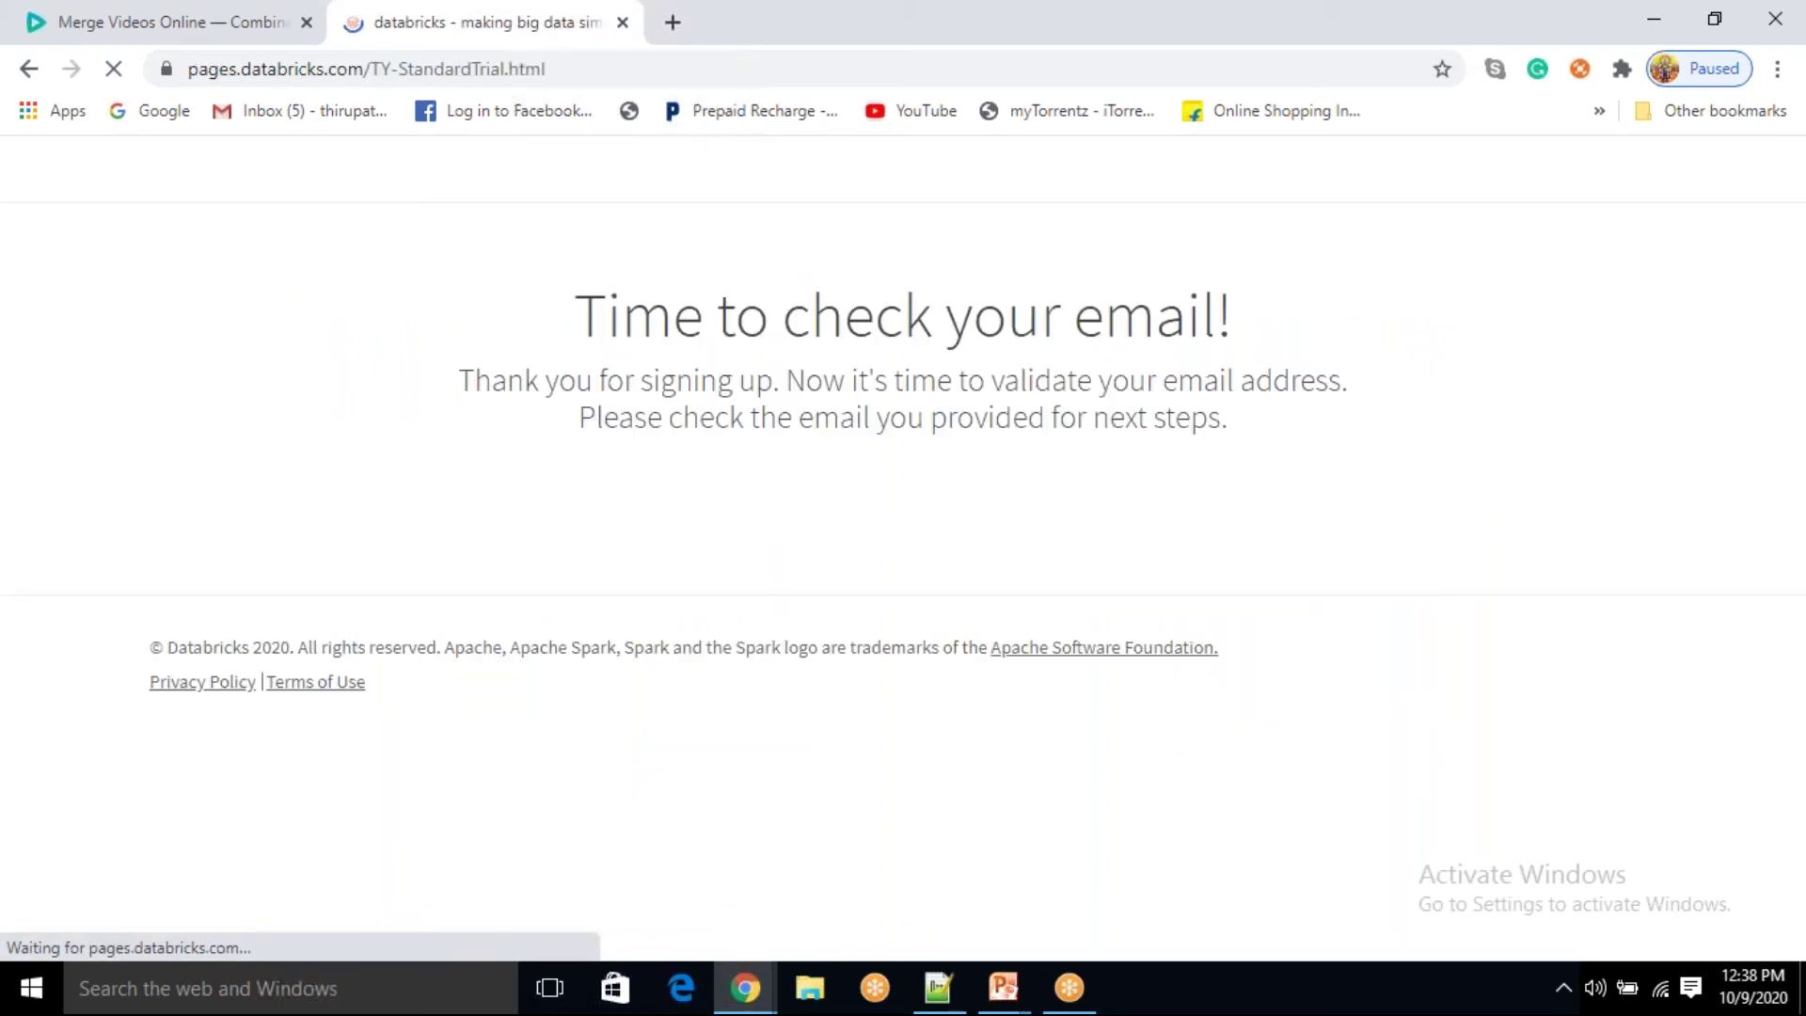
pyautogui.moveTo(608, 323); pyautogui.dragTo(1233, 329)
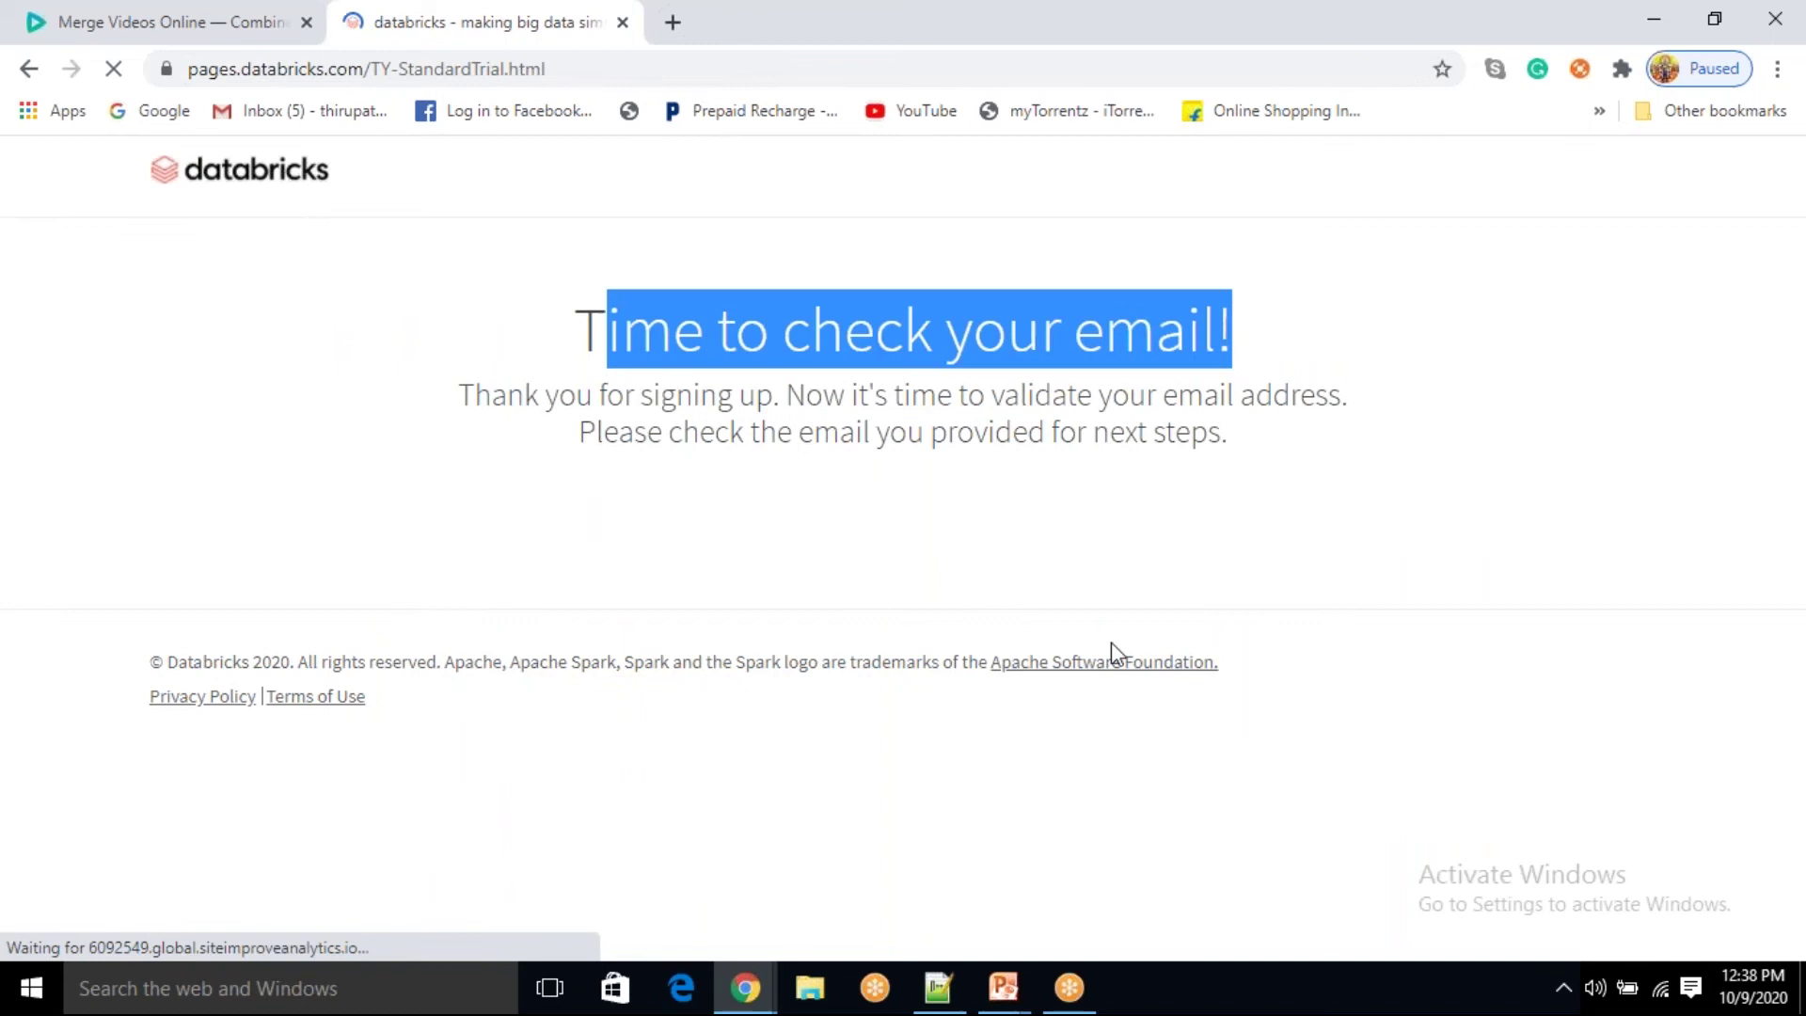
pyautogui.click(748, 989)
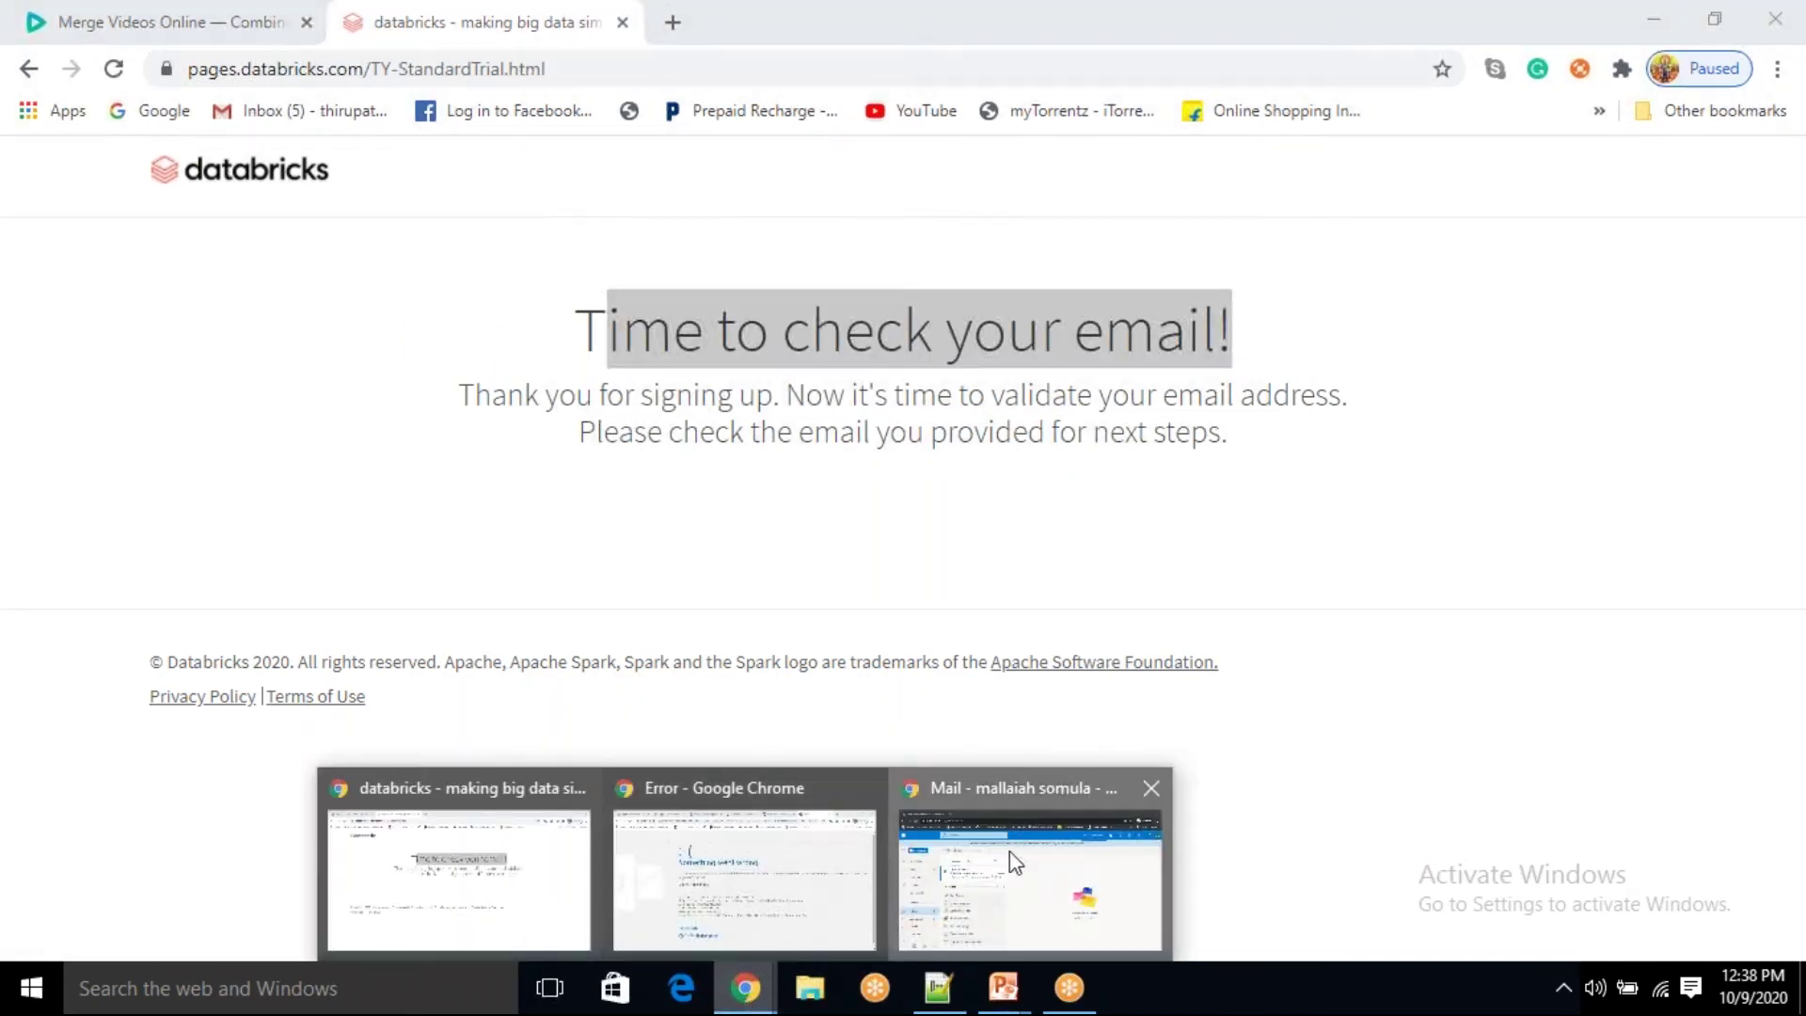
# Step: Open Databricks' 'Welcome to Databricks! Please verify your email address' message from Junk Email
pyautogui.click(1008, 850)
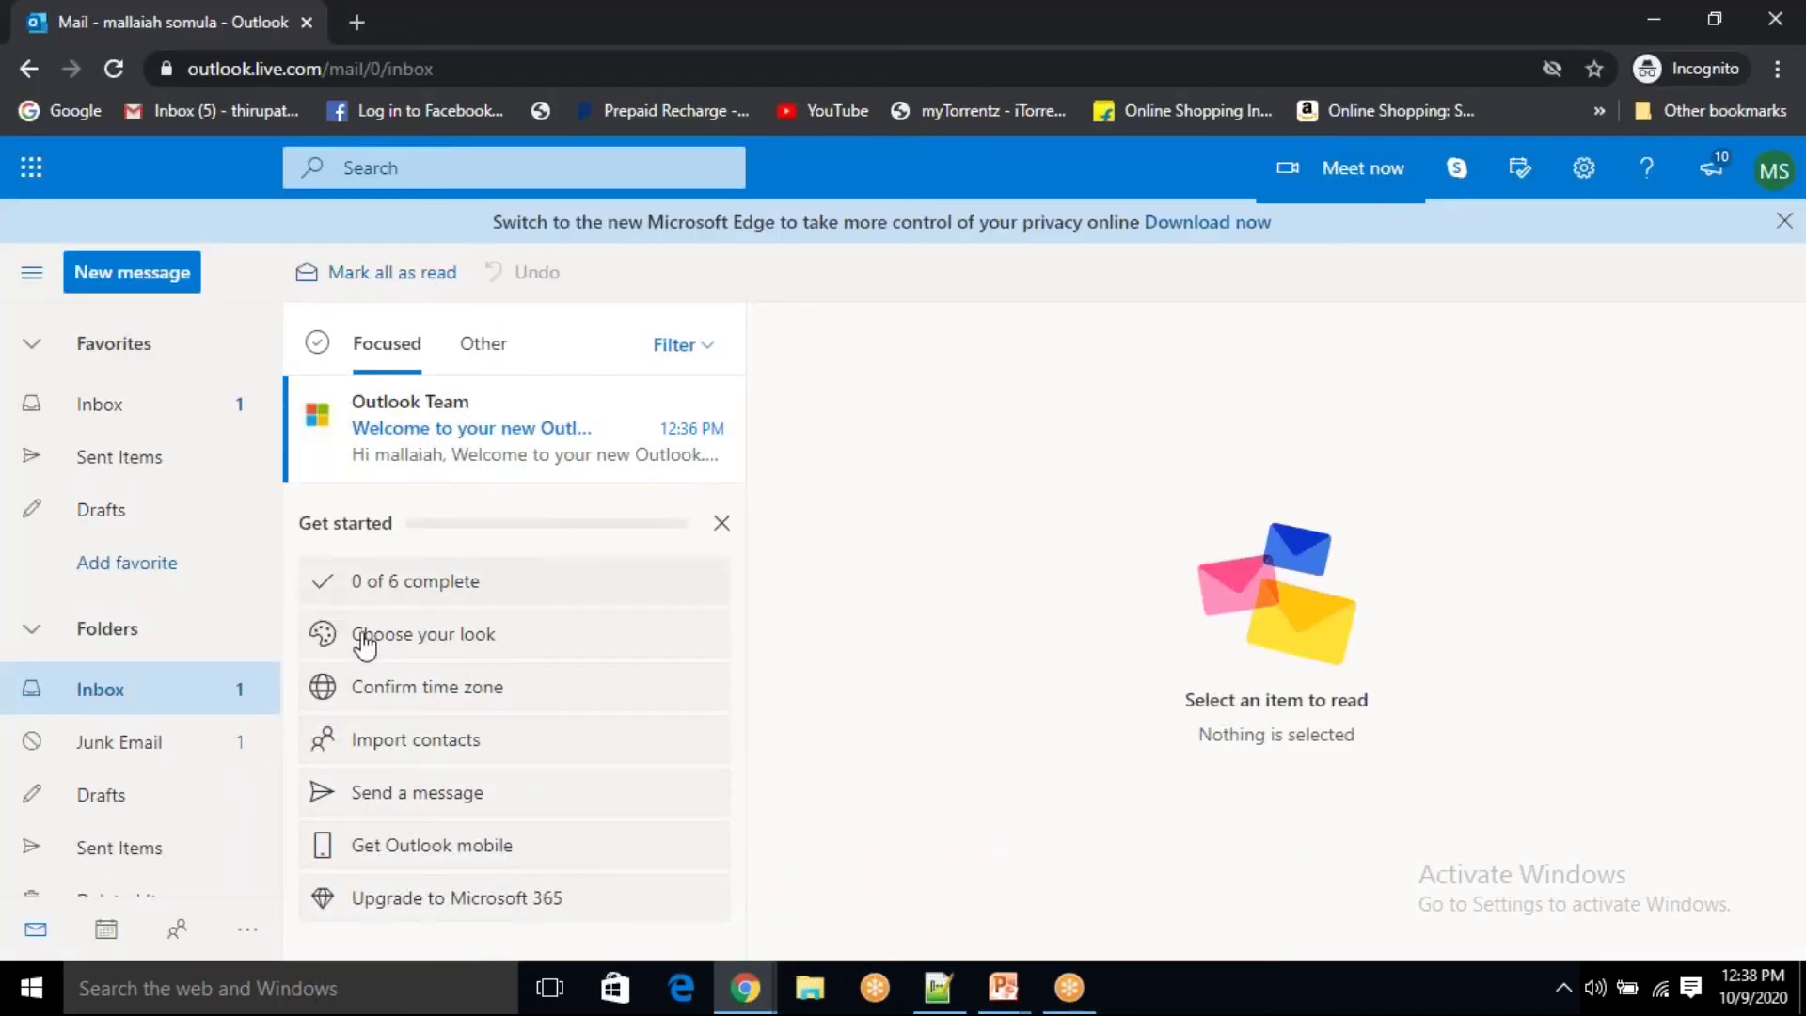
pyautogui.click(164, 755)
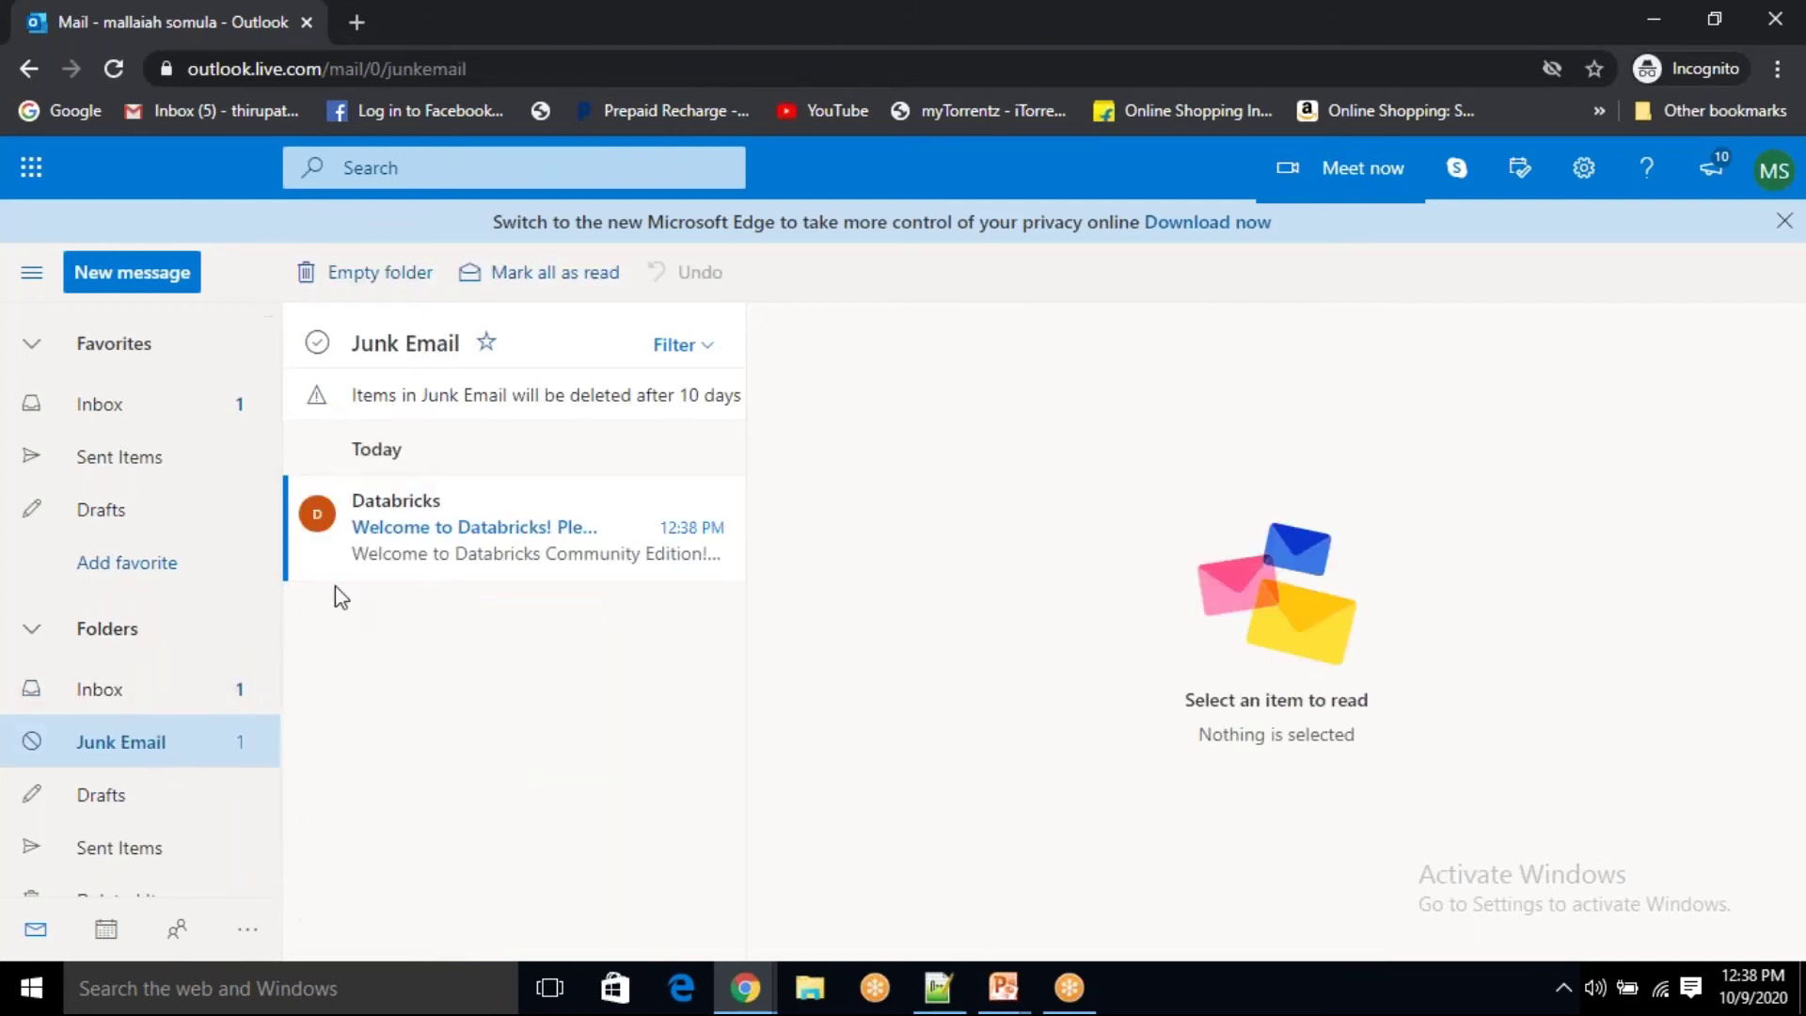
pyautogui.click(432, 565)
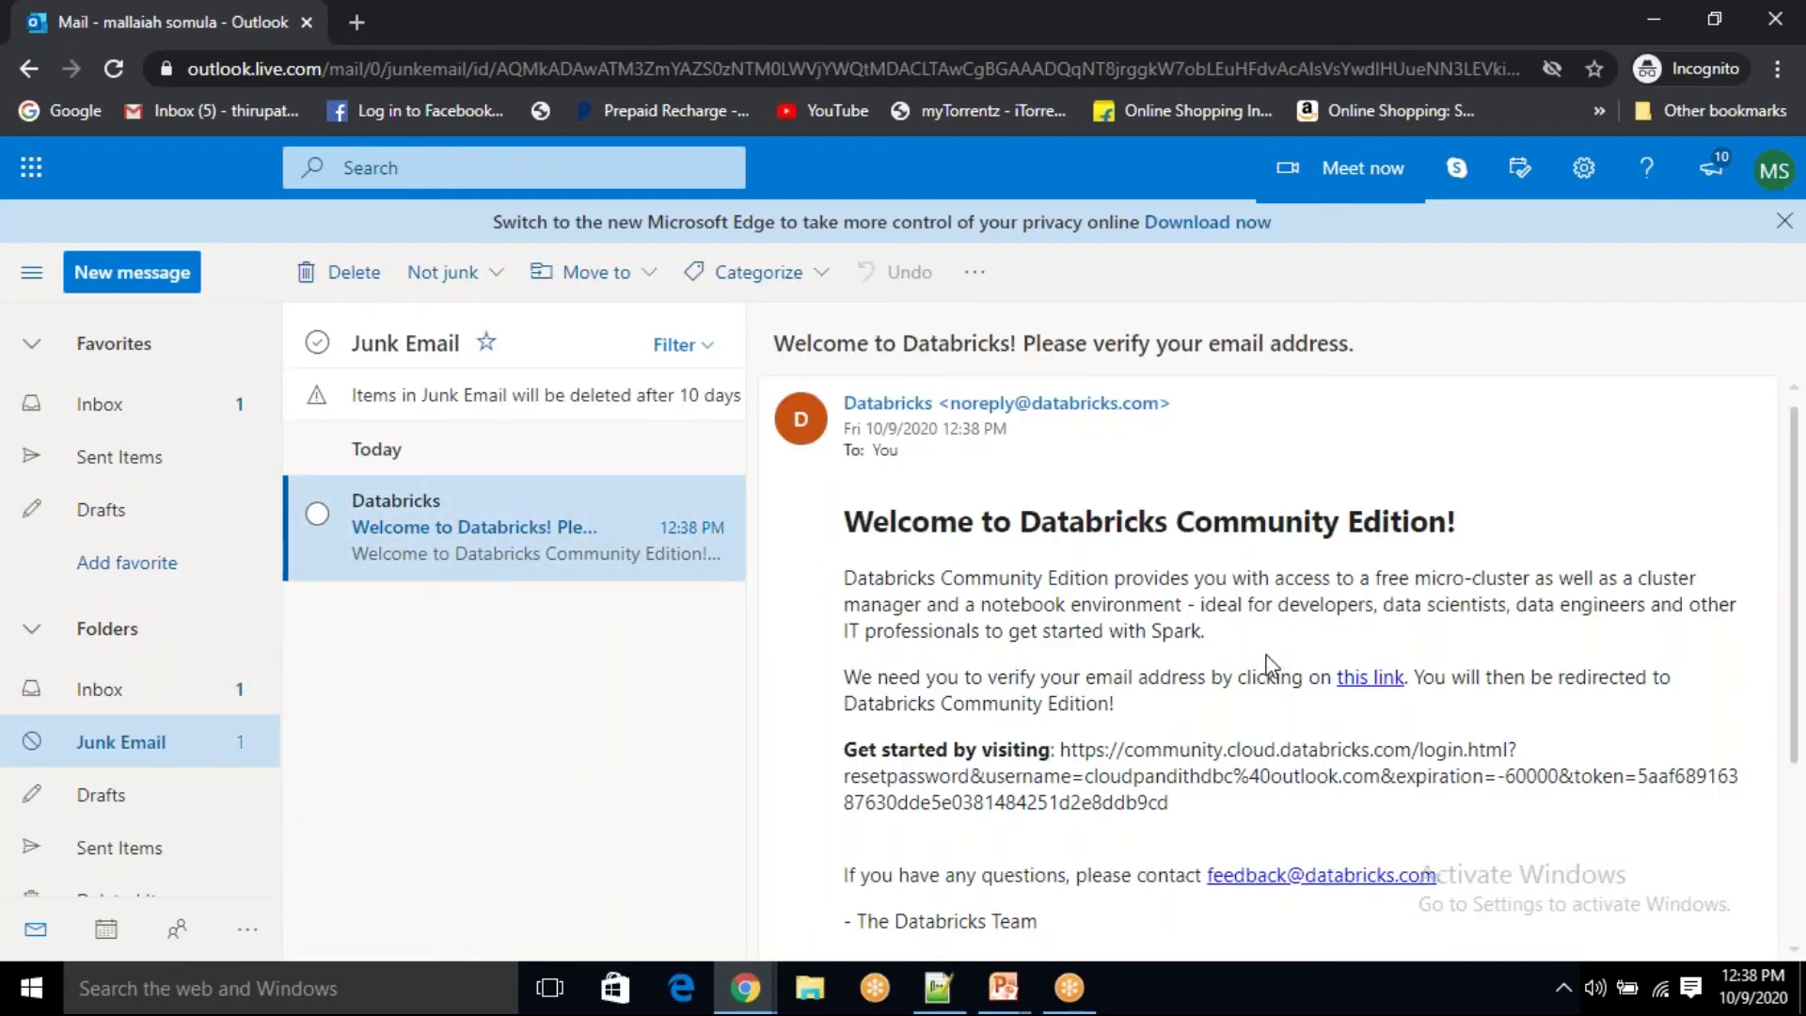
pyautogui.scroll(-3, 1270, 663)
pyautogui.scroll(1, 1270, 663)
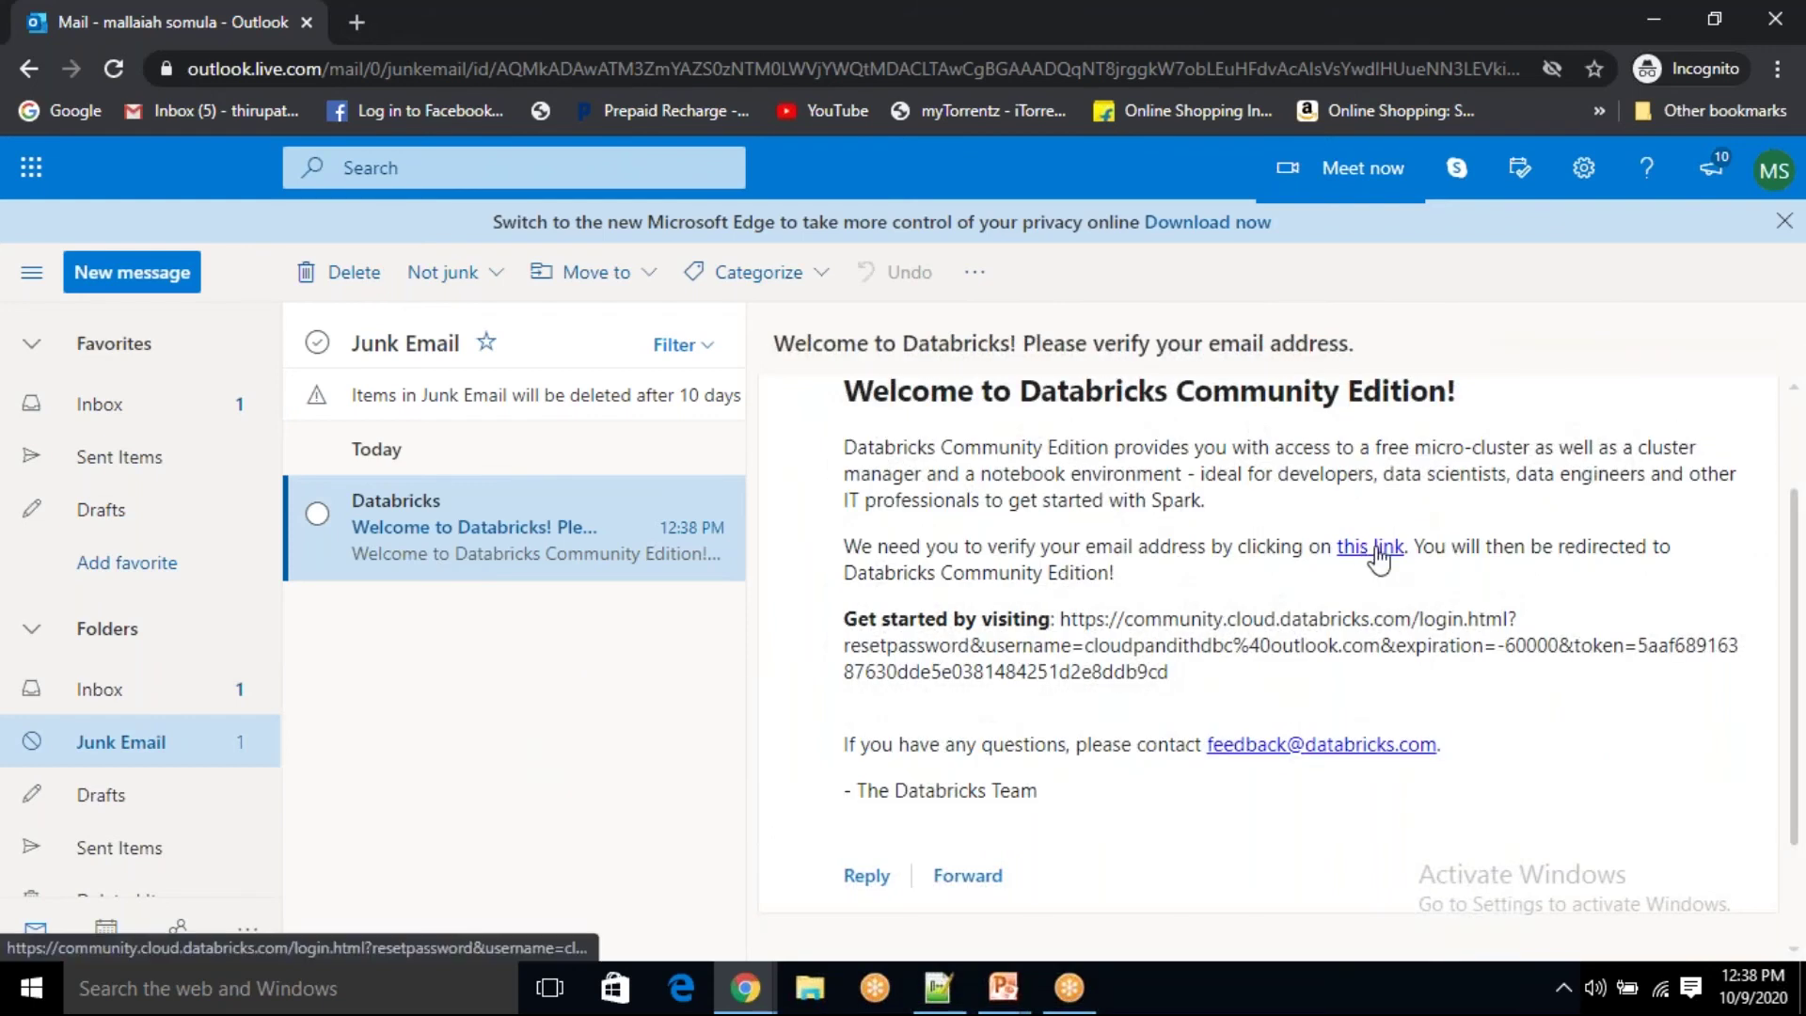